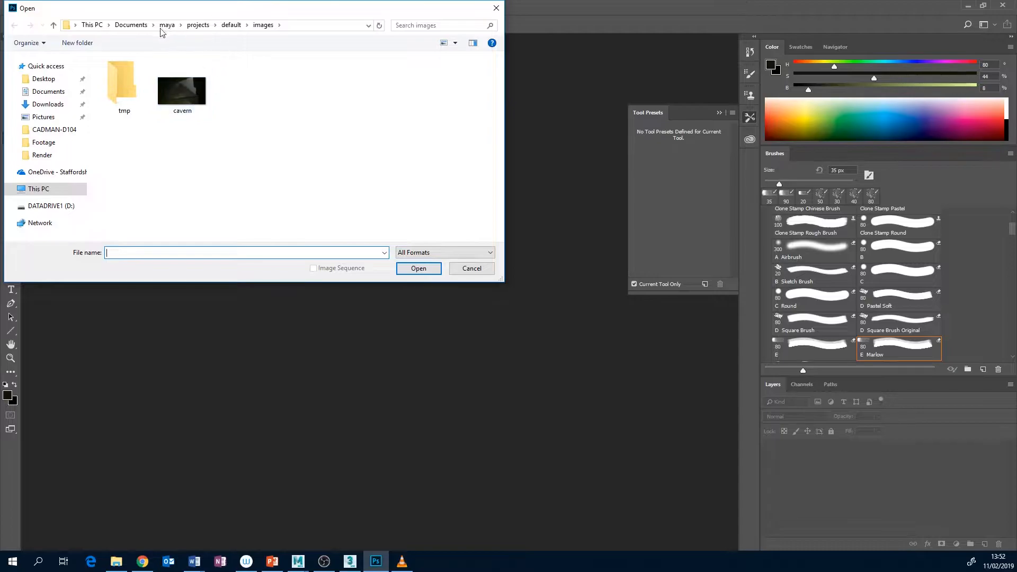
Open DayForNight_2_CLEAN_UP from the sourceimages folder of CameraProjection_BASIC in Downloads and collapse the Tool Presets panel
left_click(58, 105)
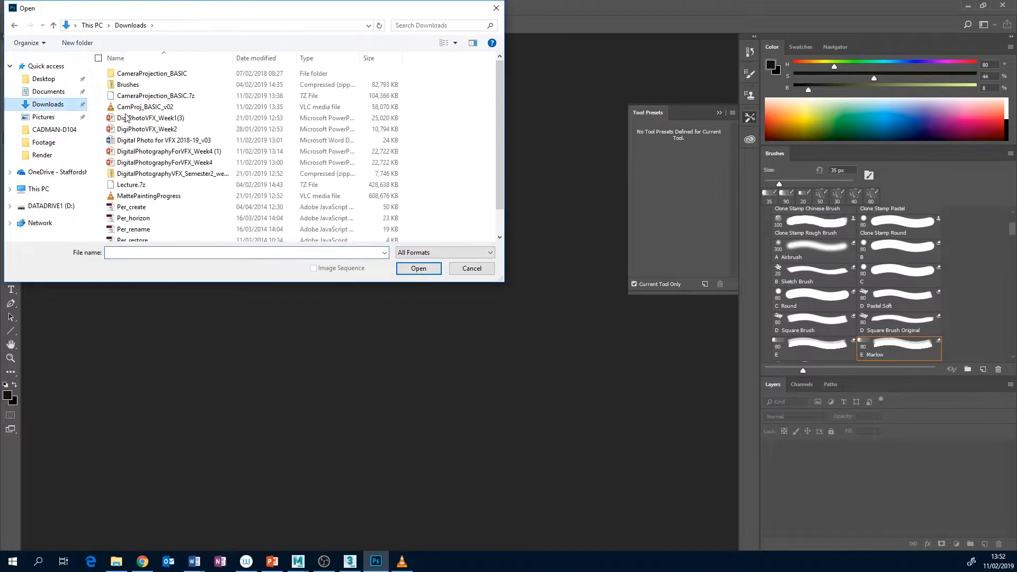
double_click(156, 74)
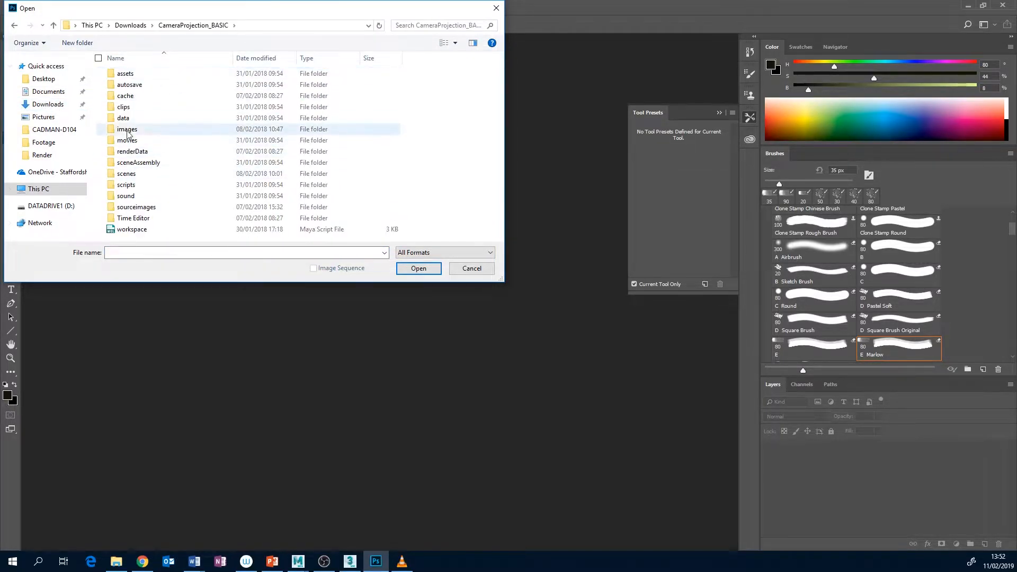
double_click(140, 206)
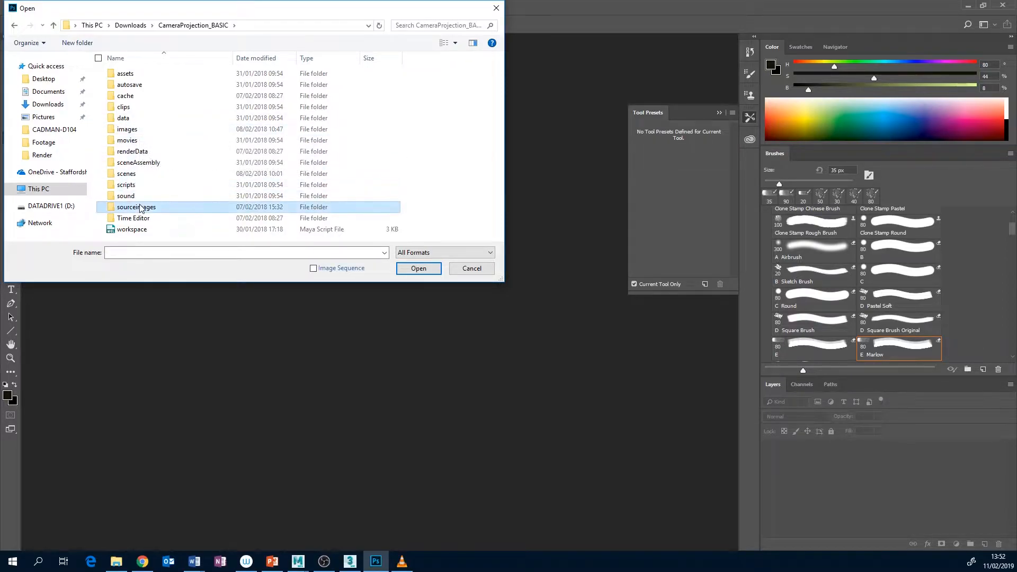
scroll(191, 185, "down", 3)
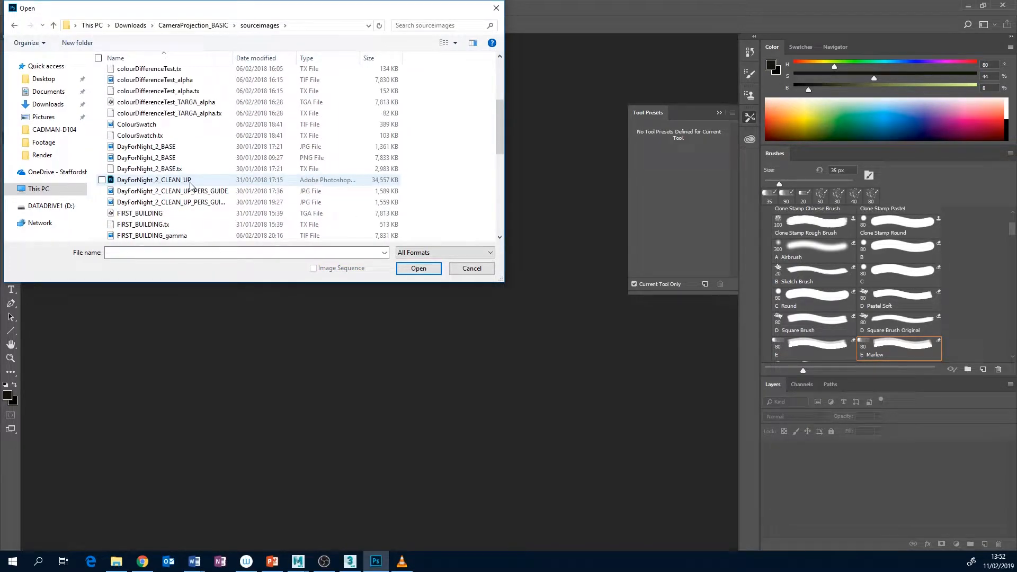
left_click(161, 180)
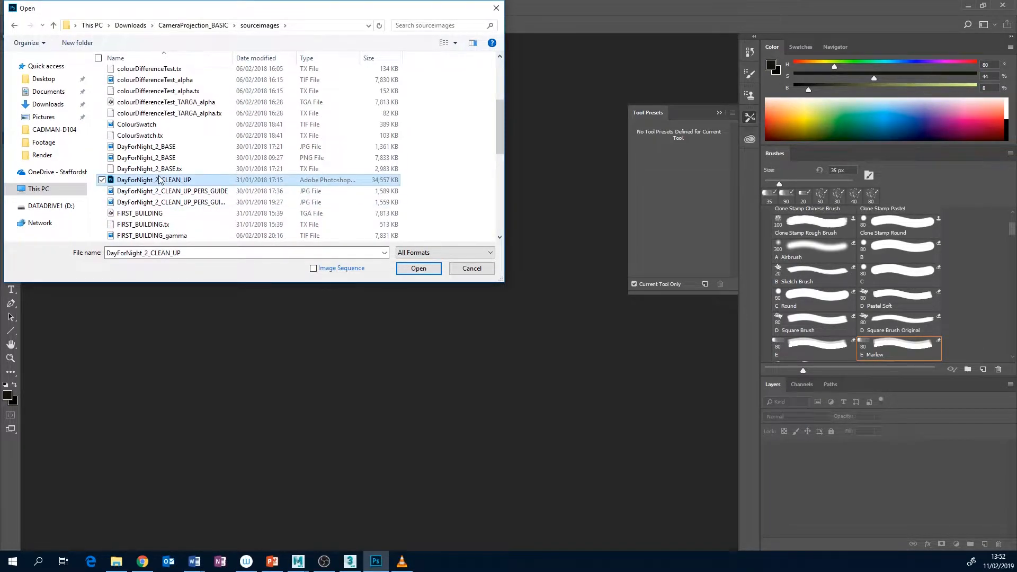
left_click(417, 269)
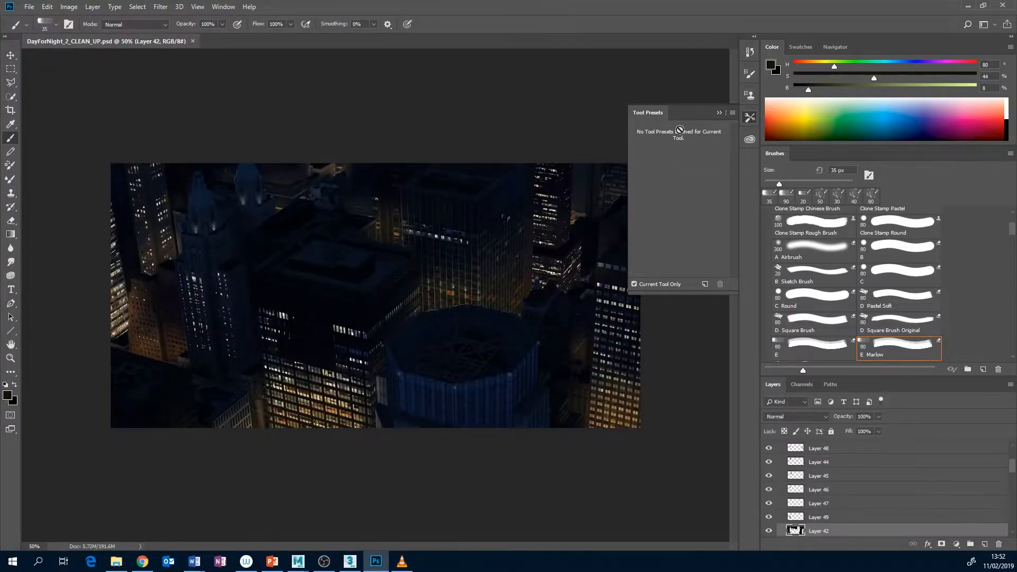
left_click(719, 112)
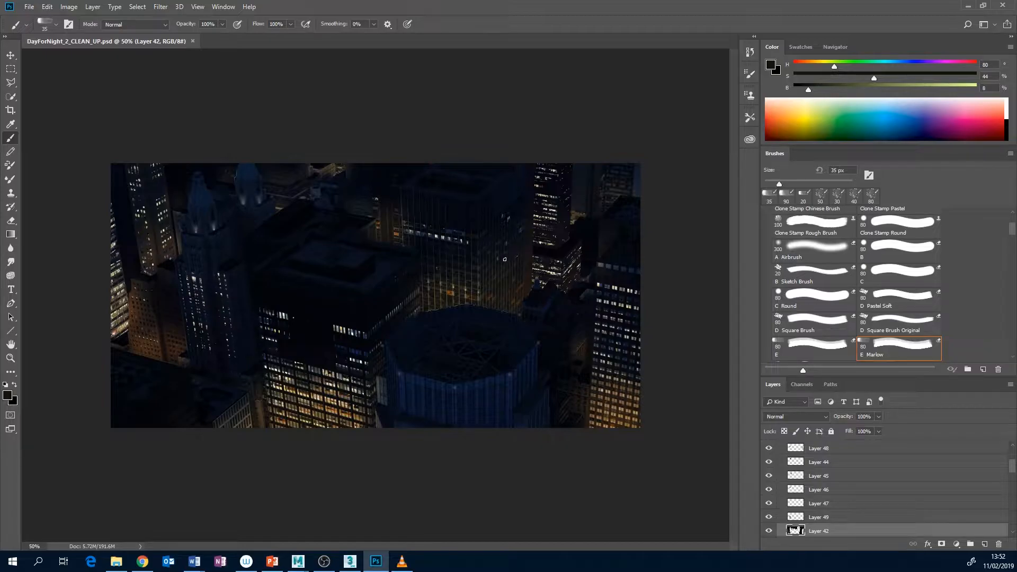
Switch to the empty Maya scene and browse the CameraProjection_BASIC sourceimages folder in File Explorer
mouse_move(298, 560)
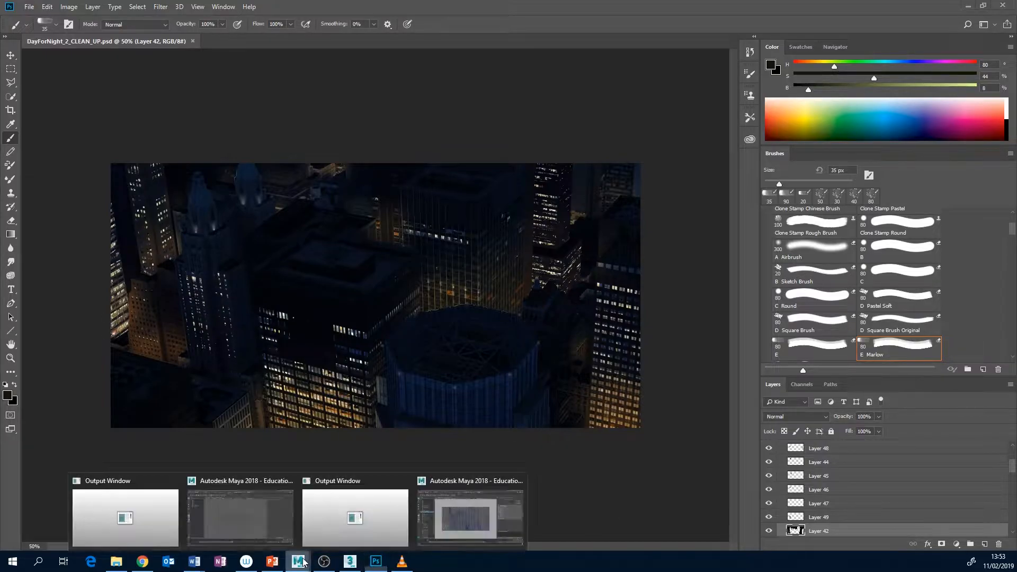
left_click(234, 517)
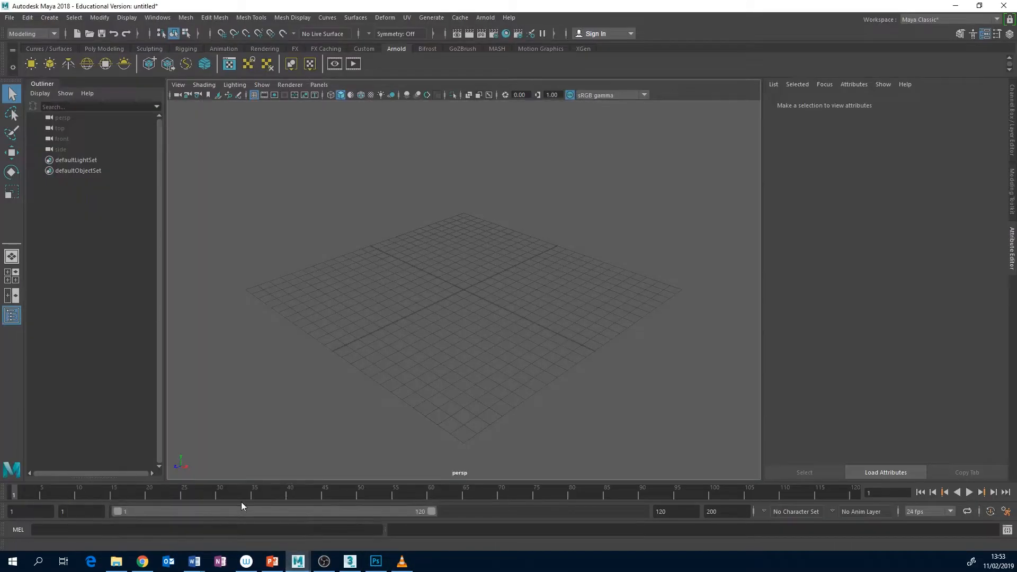
left_click(127, 563)
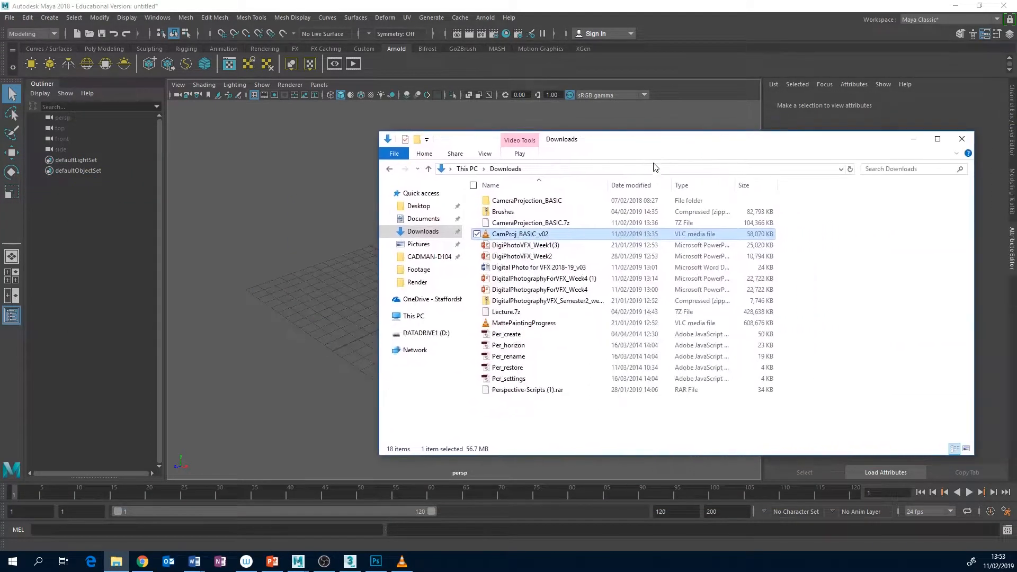
double_click(527, 201)
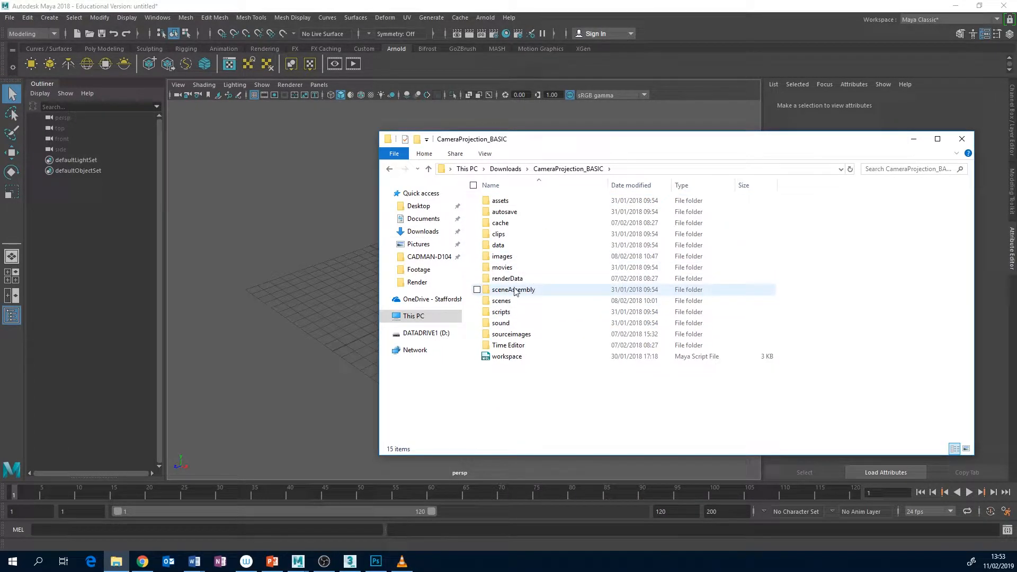
left_click(517, 335)
double_click(512, 335)
scroll(518, 329, "down", 3)
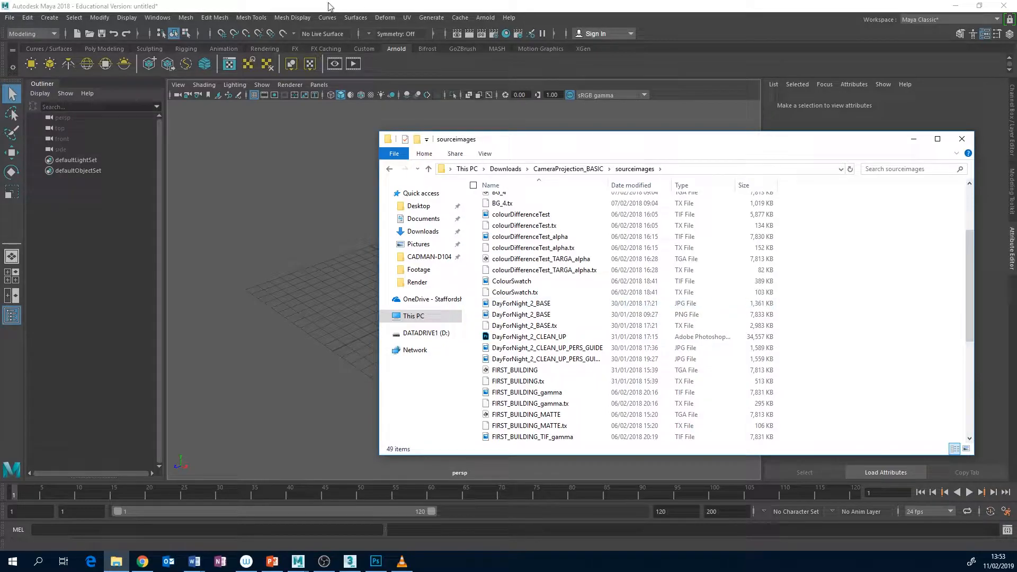
Back in Maya, import DayForNight_2_BASE.jpg from Downloads\CameraProjection_BASIC\sourceimages as an image plane for the perspective camera
left_click(226, 113)
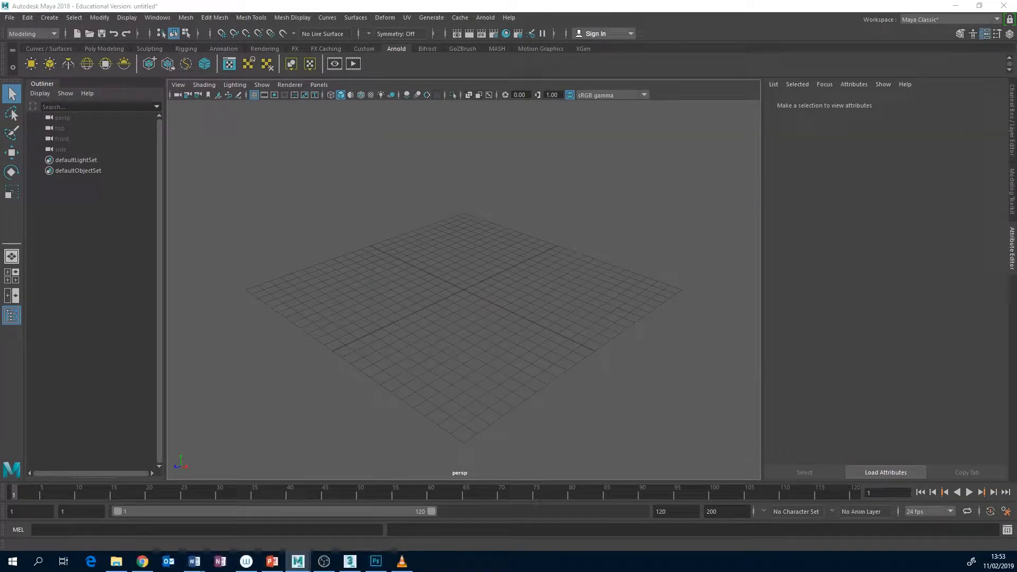
left_click_drag(0, 208, 499, 128)
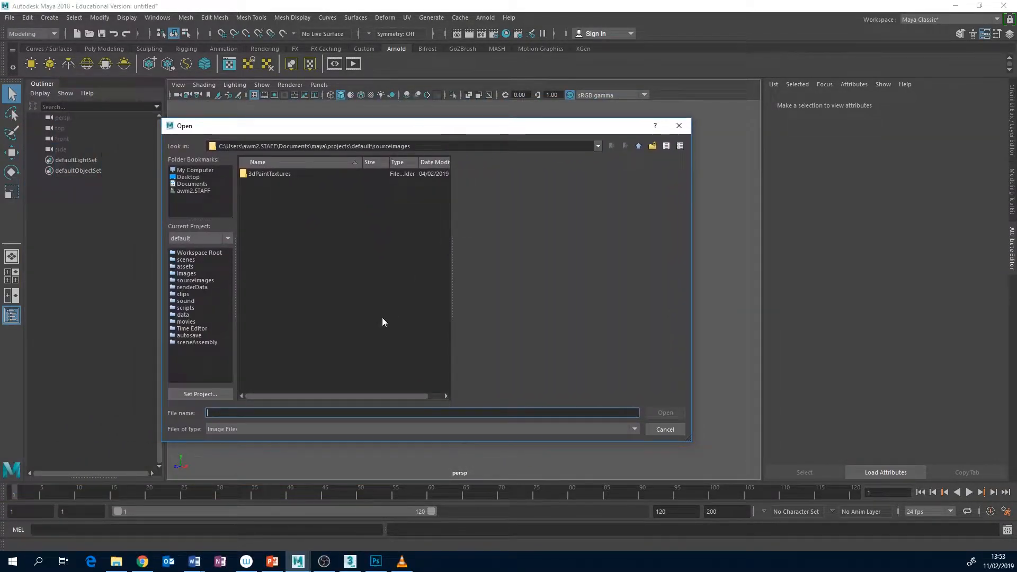
left_click(199, 190)
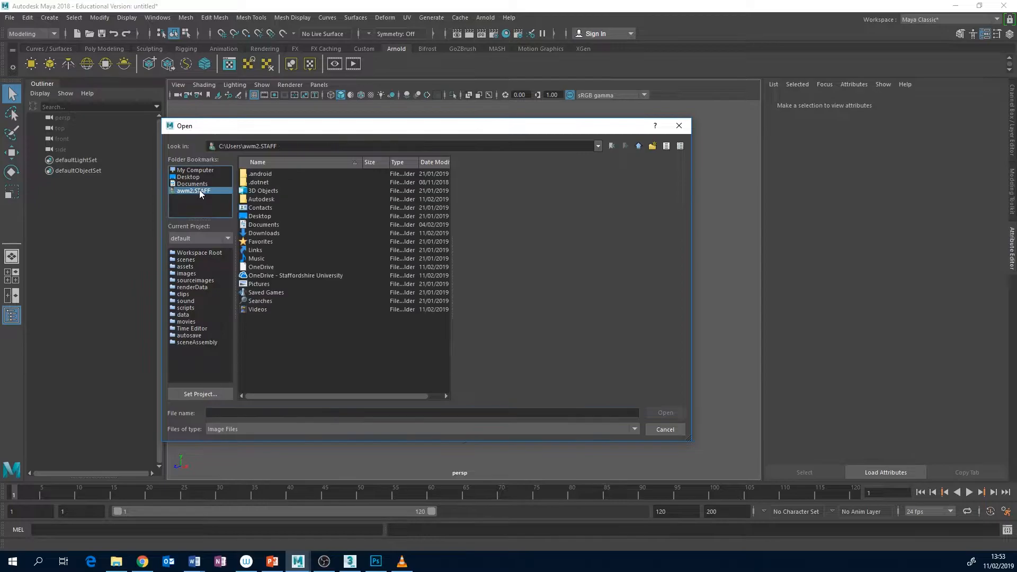
double_click(271, 231)
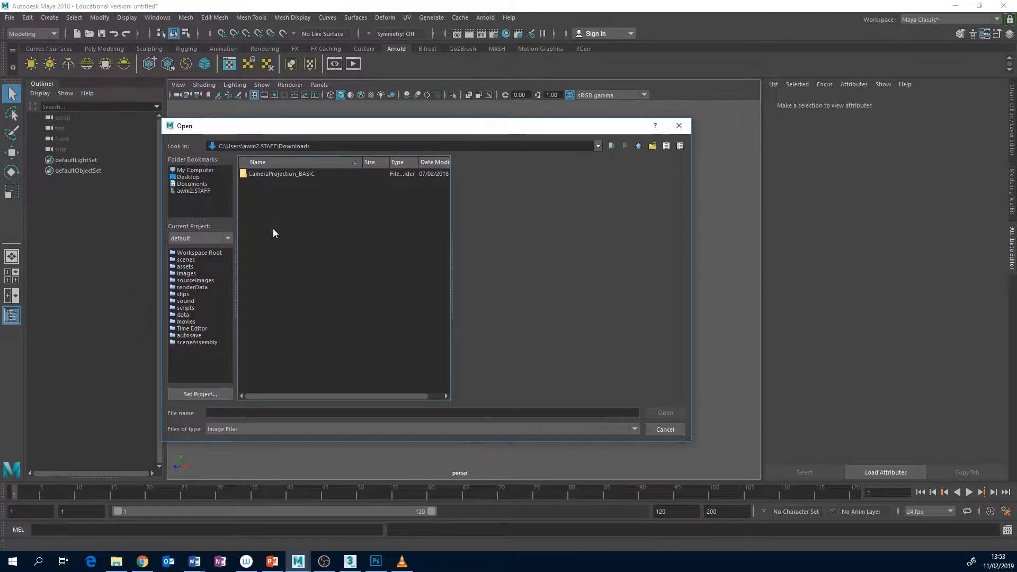
double_click(278, 173)
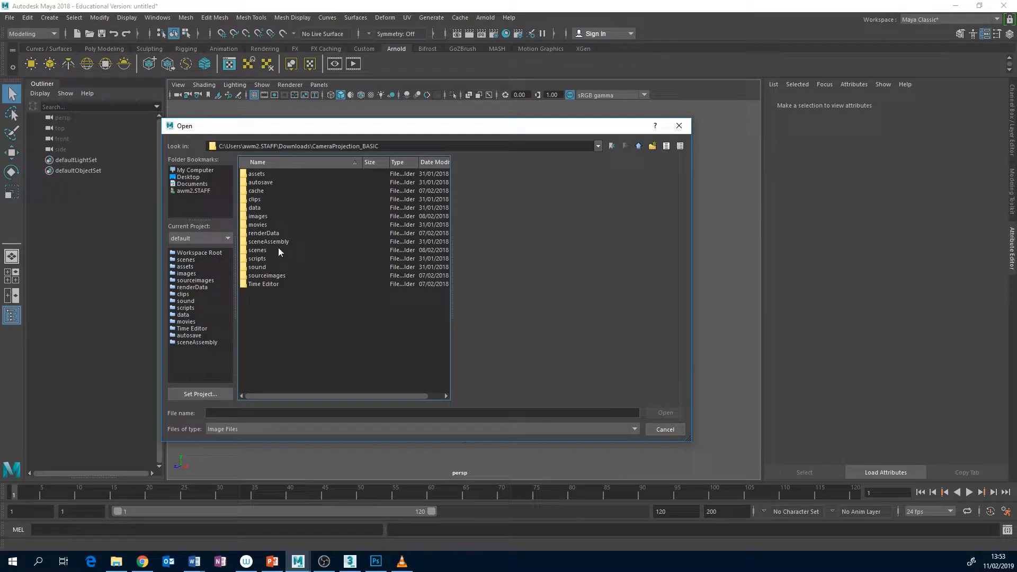
double_click(275, 275)
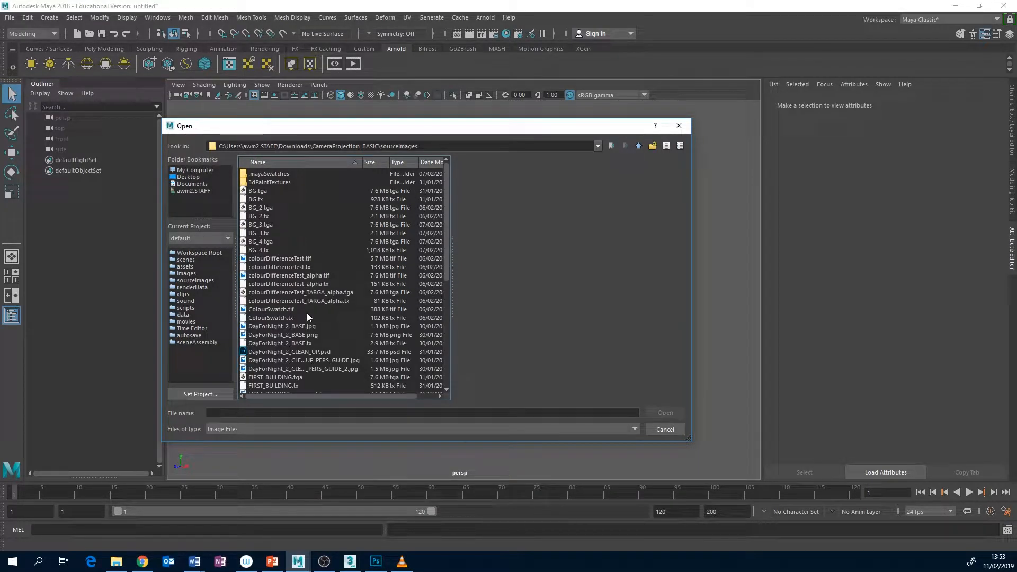
left_click(303, 327)
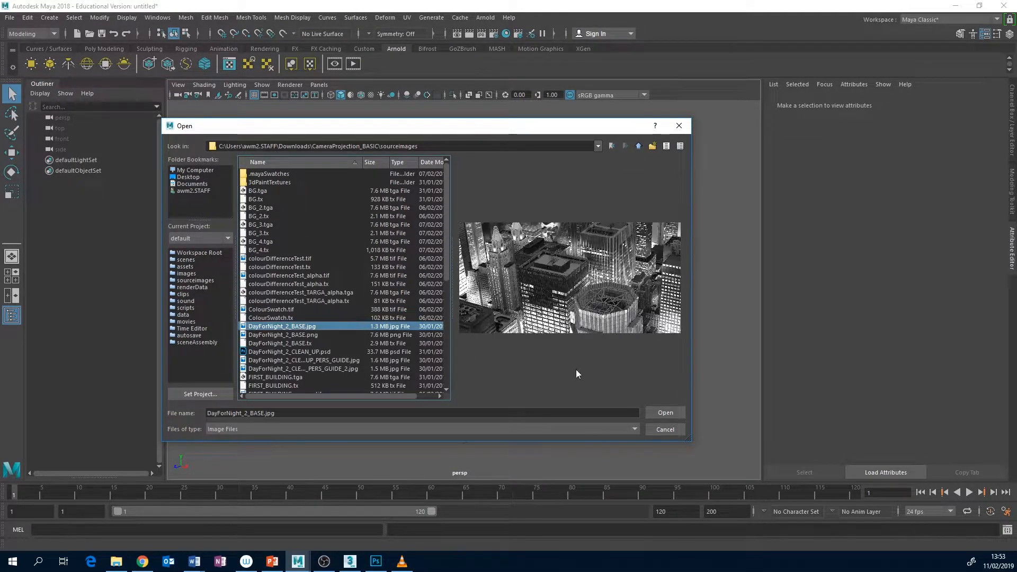
left_click(662, 412)
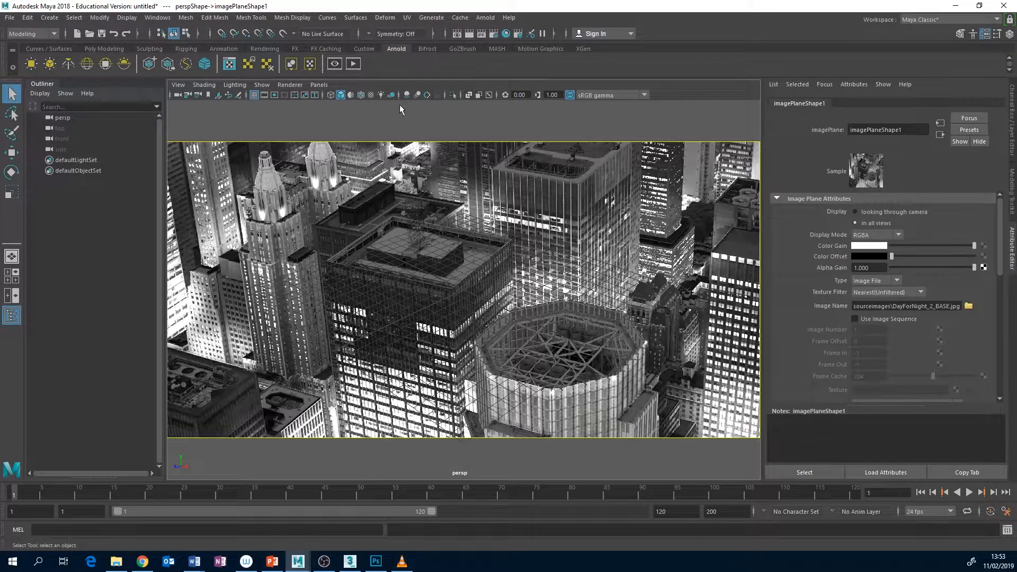
Create a polygon cube and move the perspective camera so the cube roughly overlays the octagonal tower in the image
left_click(99, 49)
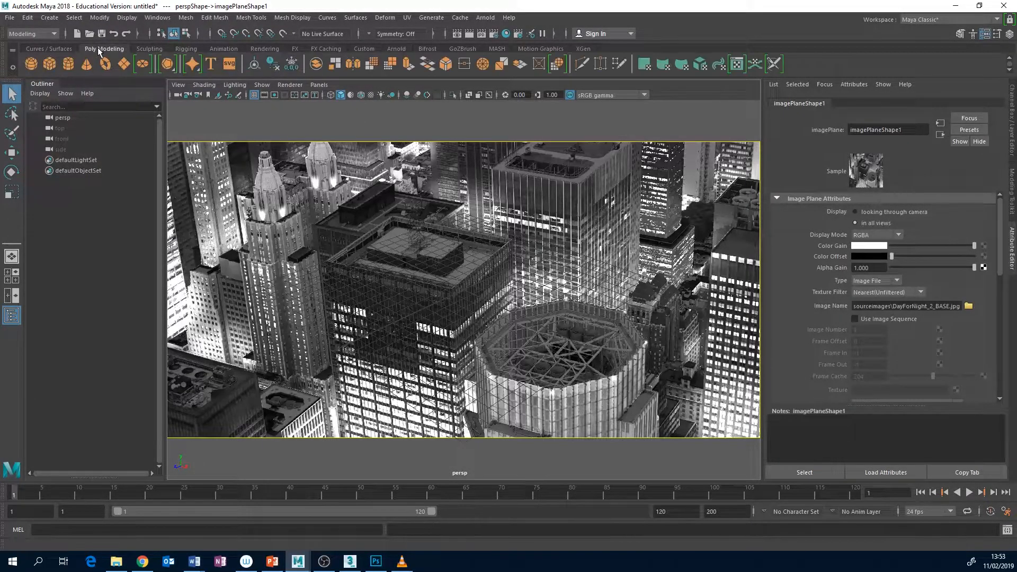
left_click(49, 65)
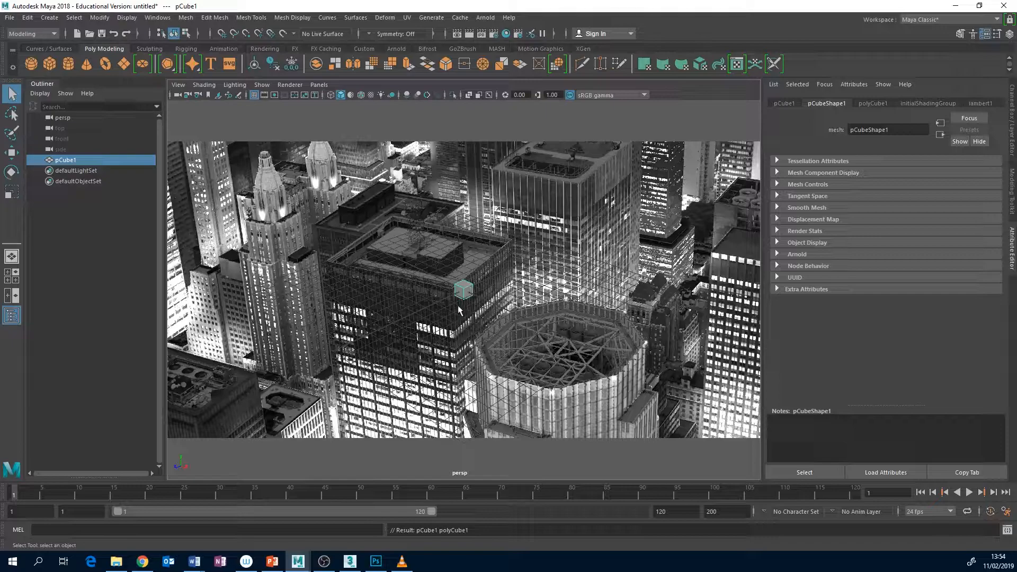
left_click_drag(460, 307, 486, 312, "alt")
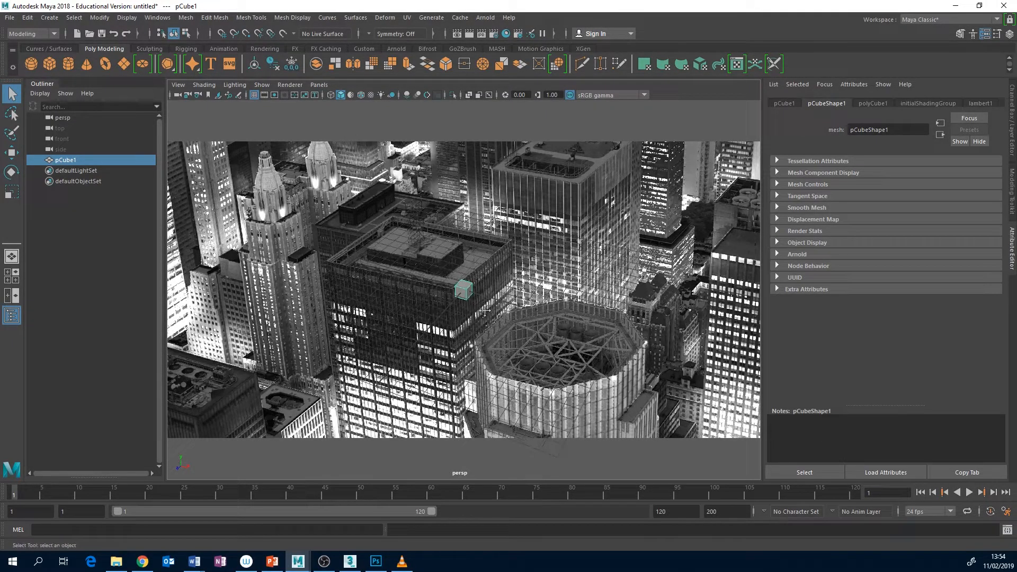
middle_click_drag(486, 312, 585, 387, "alt")
left_click_drag(585, 387, 574, 357, "alt")
right_click_drag(573, 360, 666, 310, "alt")
middle_click_drag(665, 310, 646, 295, "alt")
left_click_drag(647, 295, 653, 301, "alt")
middle_click_drag(653, 301, 658, 297, "alt")
left_click_drag(658, 297, 669, 317, "alt")
middle_click_drag(669, 318, 669, 324, "alt")
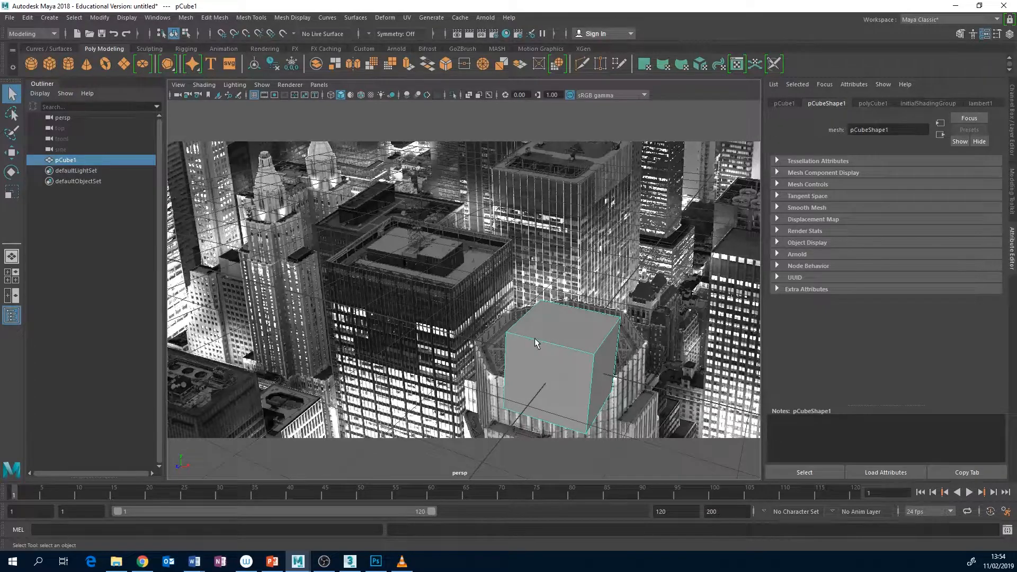
Try a different focal length on the perspective camera and undo the focal length changes
left_click(179, 96)
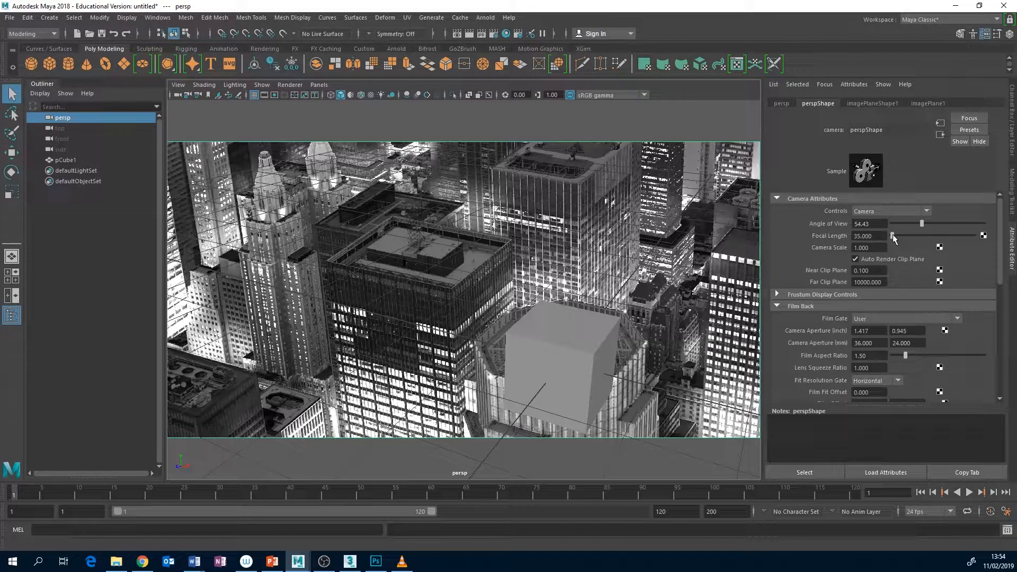
left_click_drag(892, 234, 893, 234)
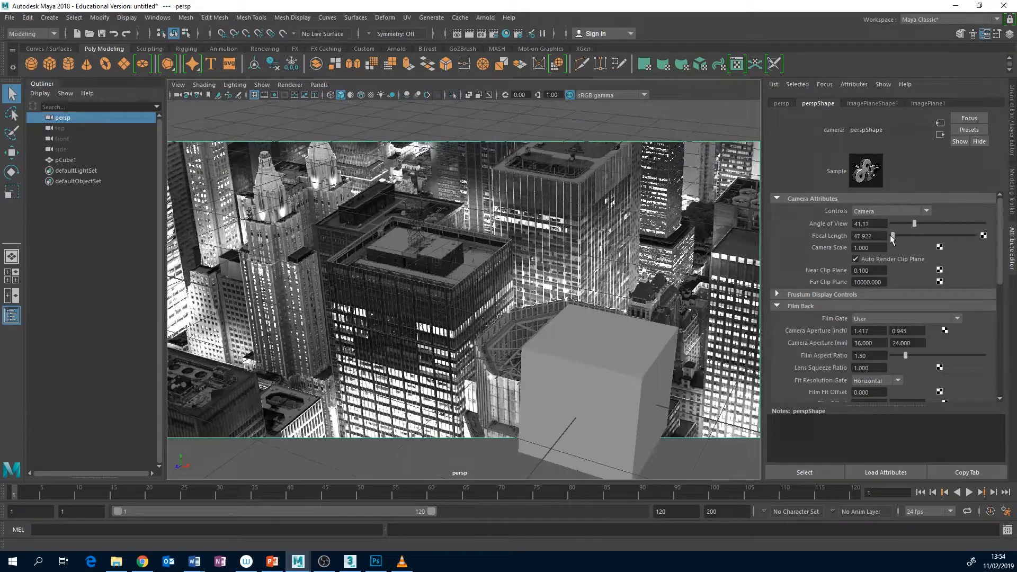
key("ctrl+z")
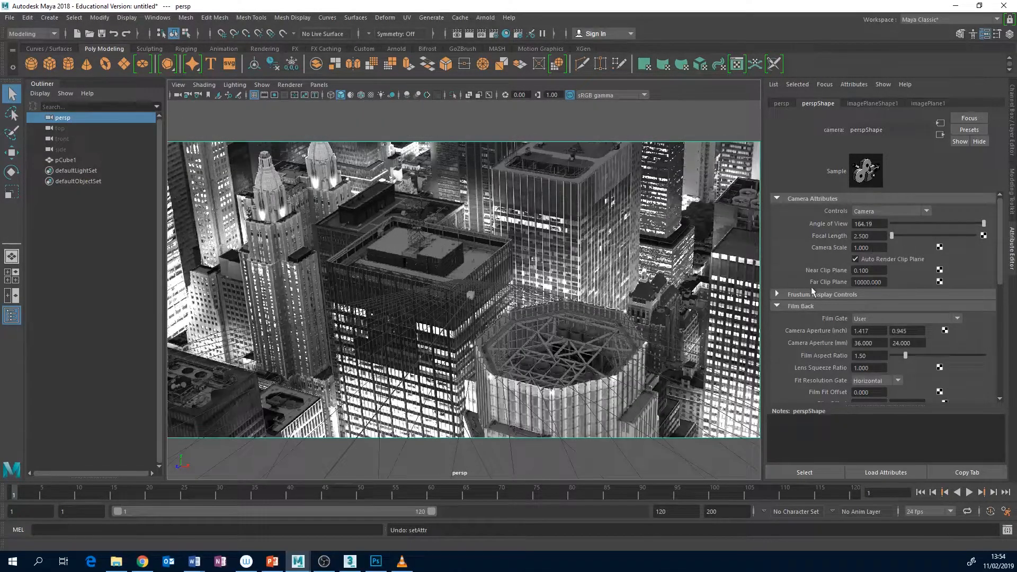
key("ctrl+z")
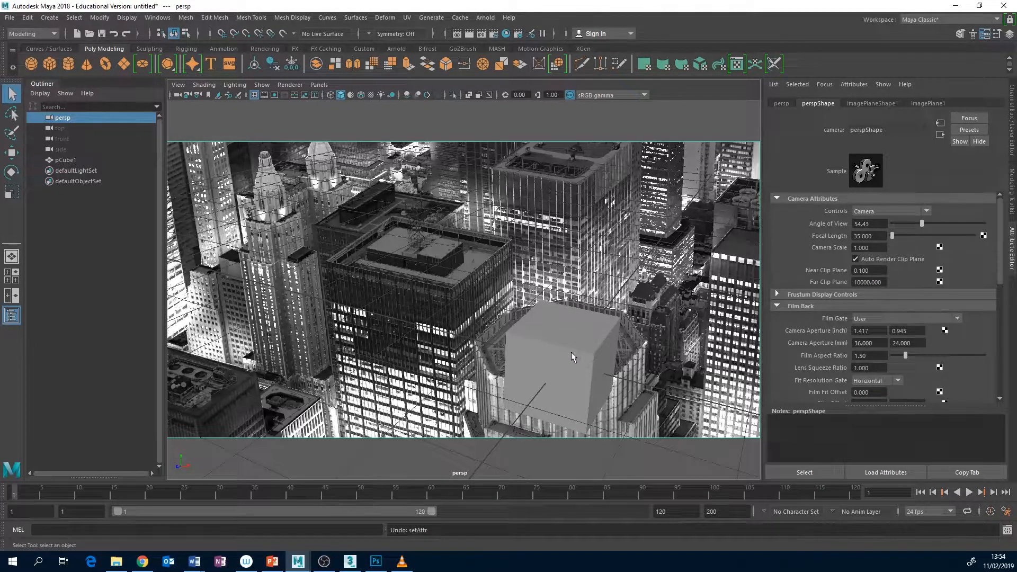
mouse_move(561, 342)
left_mouse_down("alt")
mouse_move(573, 341)
mouse_move(570, 350)
left_mouse_up("alt")
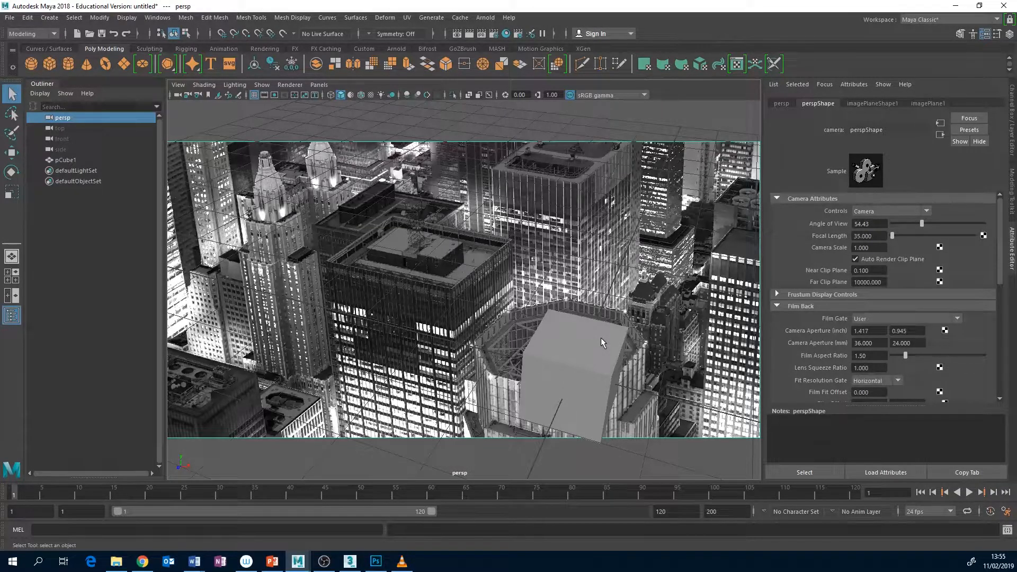
left_click_drag(597, 338, 592, 328, "alt")
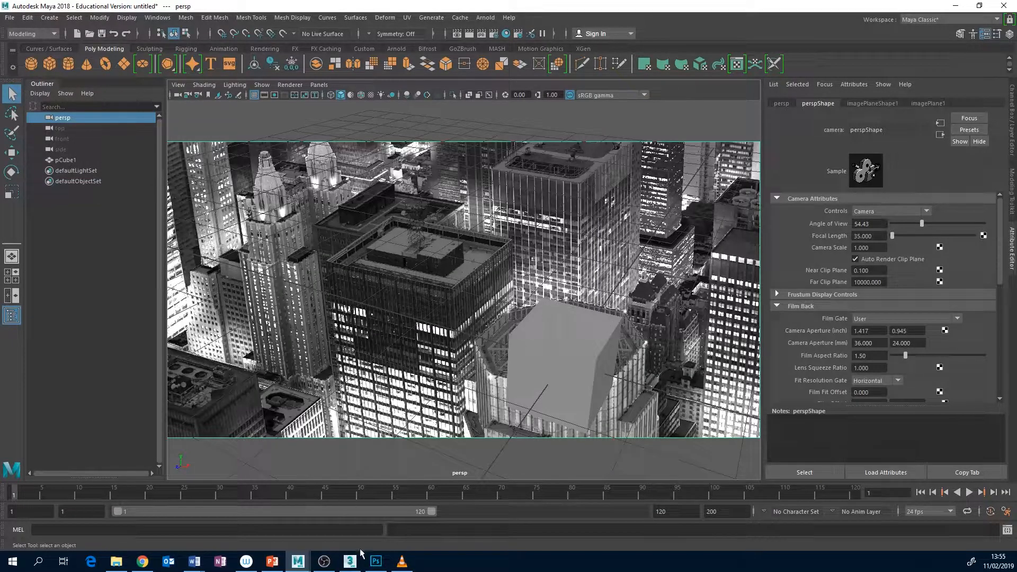
Switch to 3ds Max briefly, go on to Chrome, and search Google for "fpsy" in a new tab
left_click(352, 562)
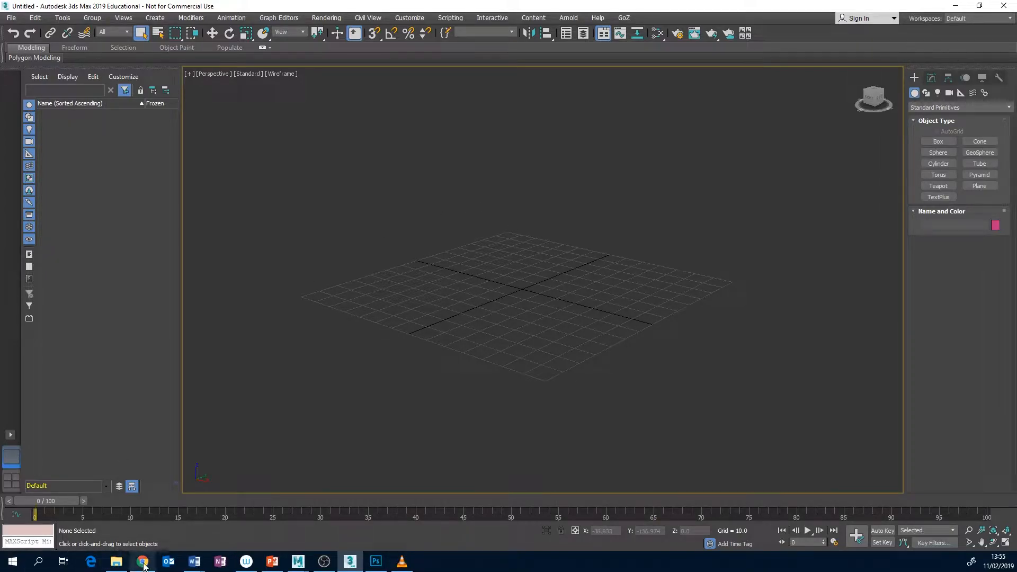
mouse_move(144, 566)
left_click(140, 516)
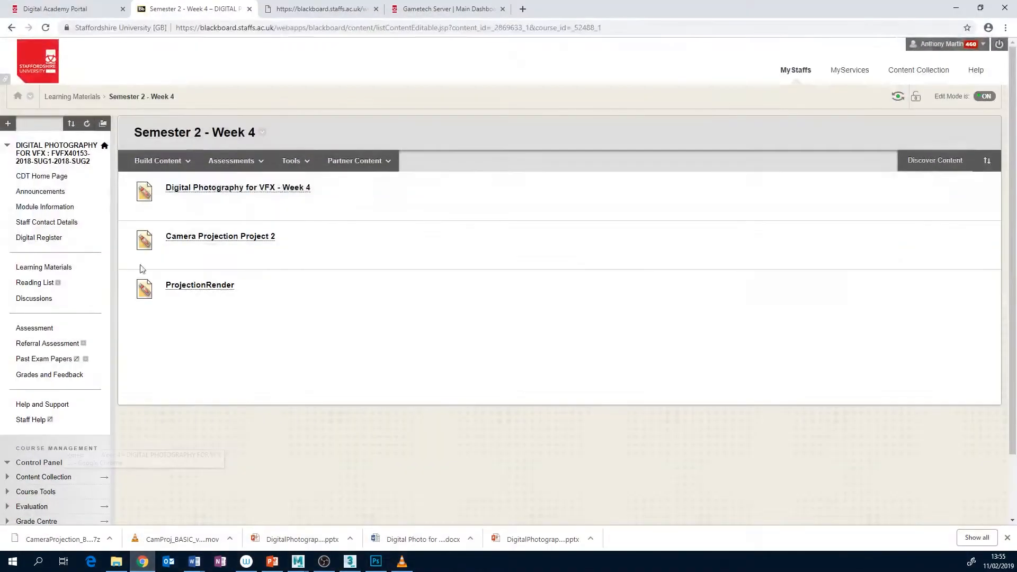
left_click(523, 9)
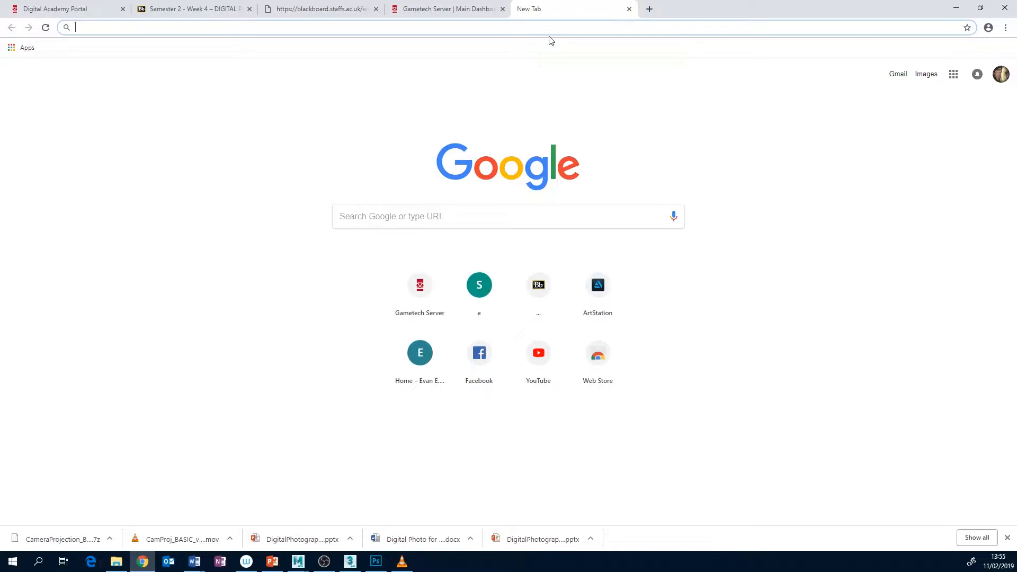
type("fpsy")
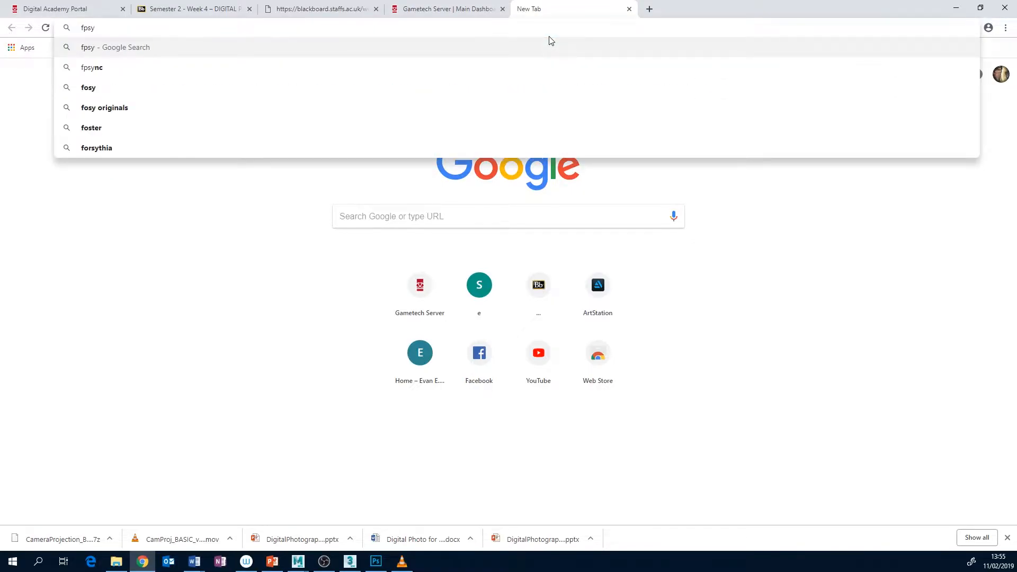
key("Return")
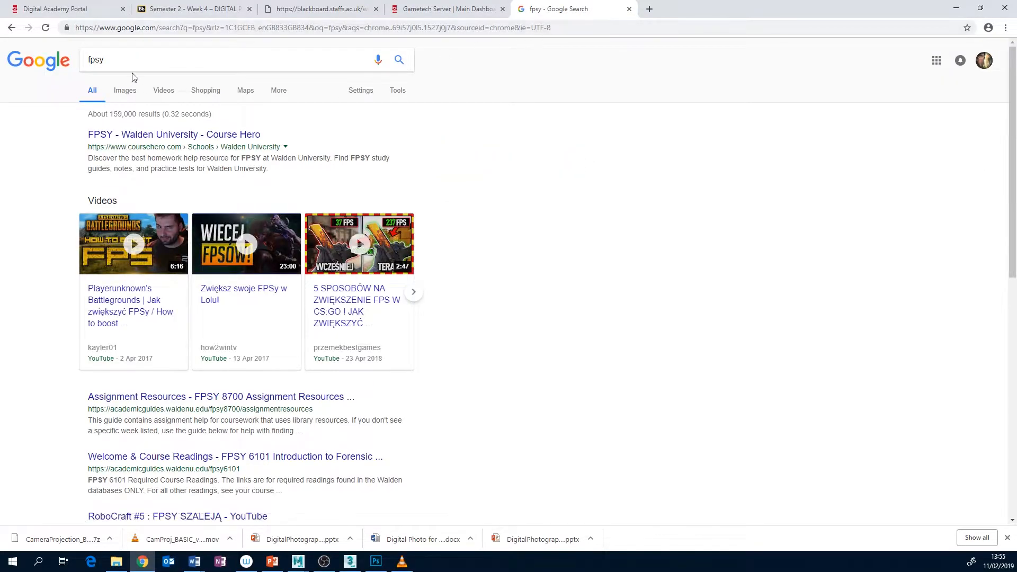
Search Google for "fspy" instead and look over the fSpy camera-matching website
double_click(95, 60)
type("fspy")
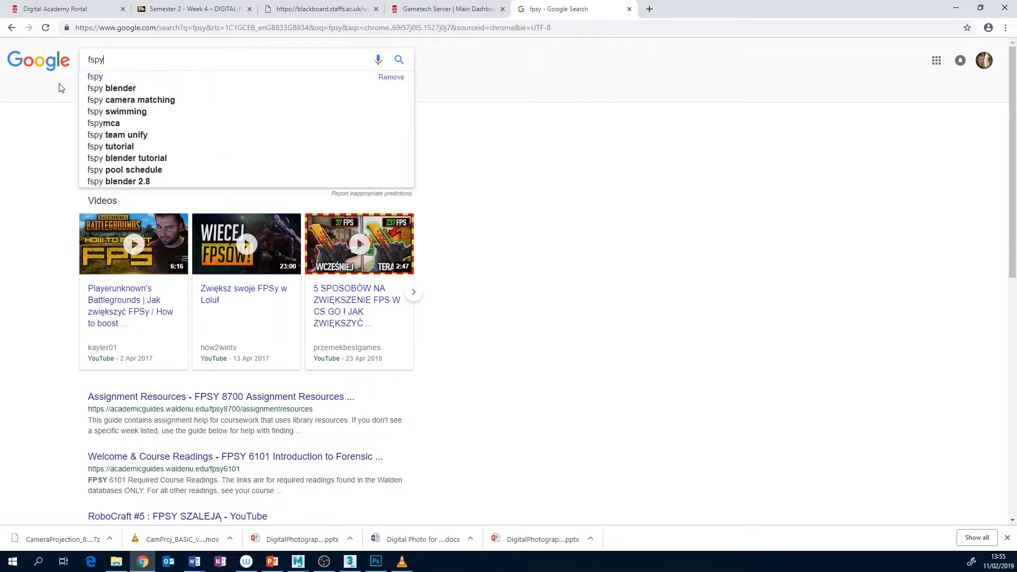
key("Return")
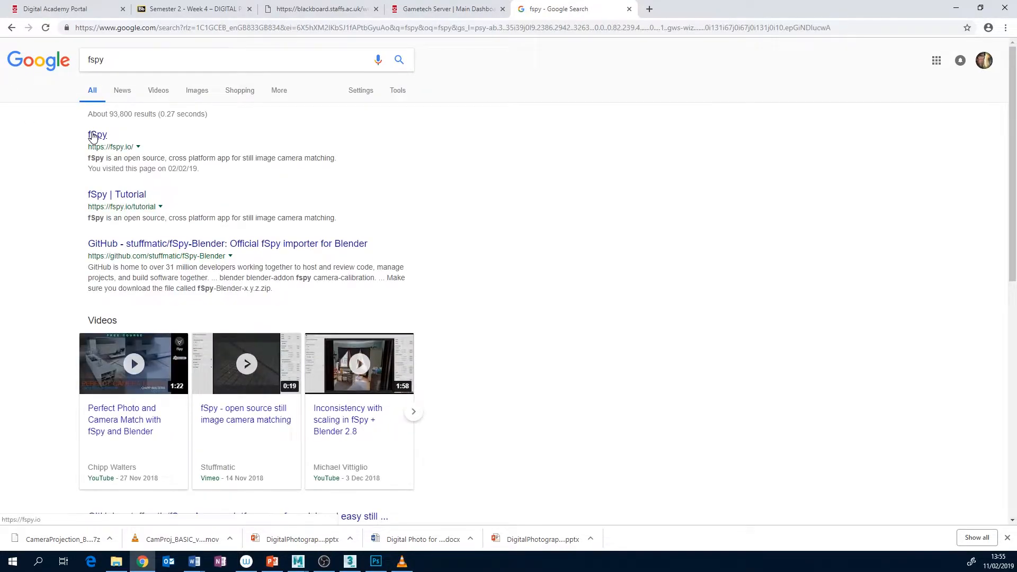
left_click(92, 137)
scroll(329, 315, "down", 3)
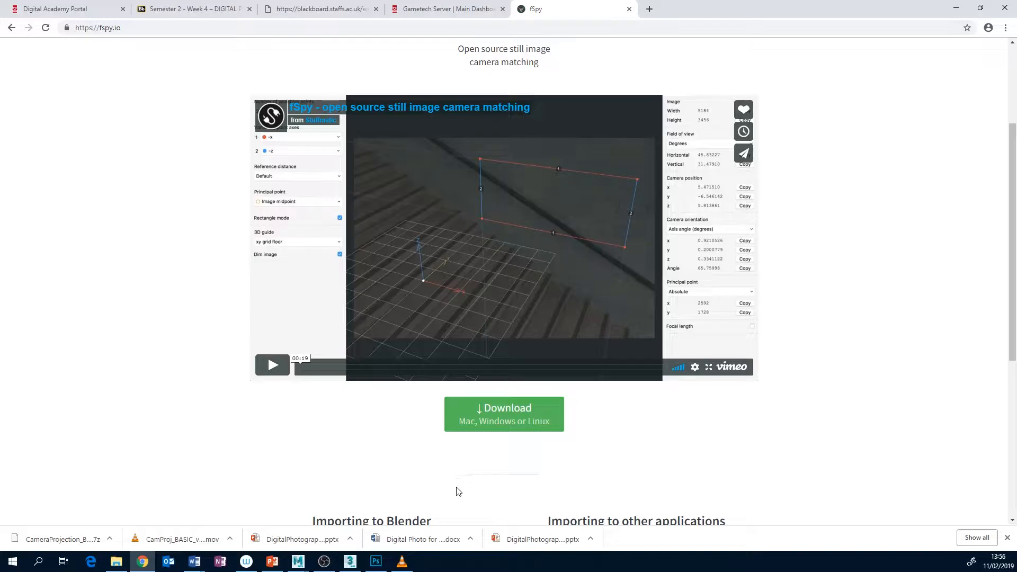
Return to 3ds Max and set up a layout with one single viewport
left_click(956, 8)
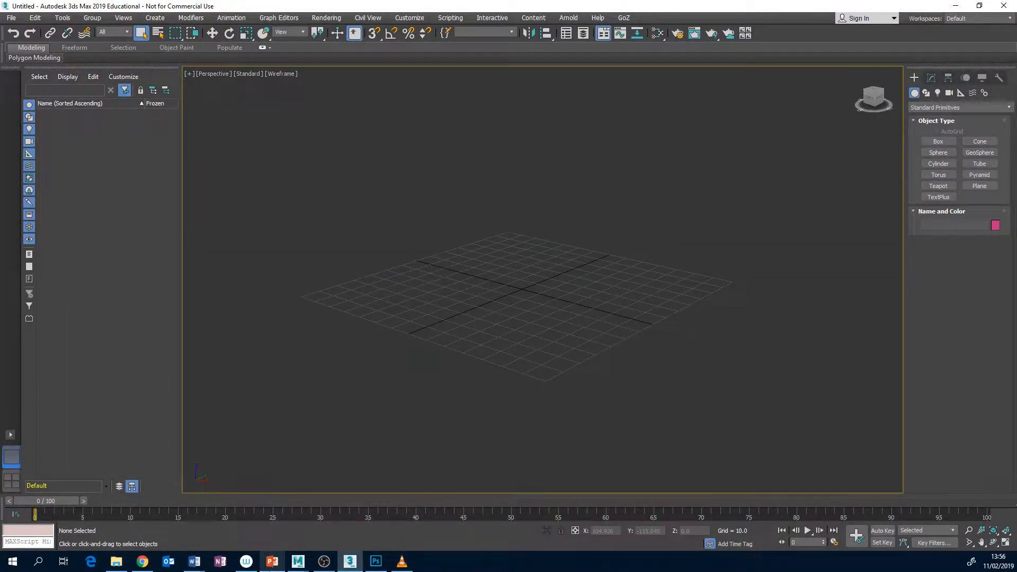
mouse_move(272, 562)
mouse_move(249, 501)
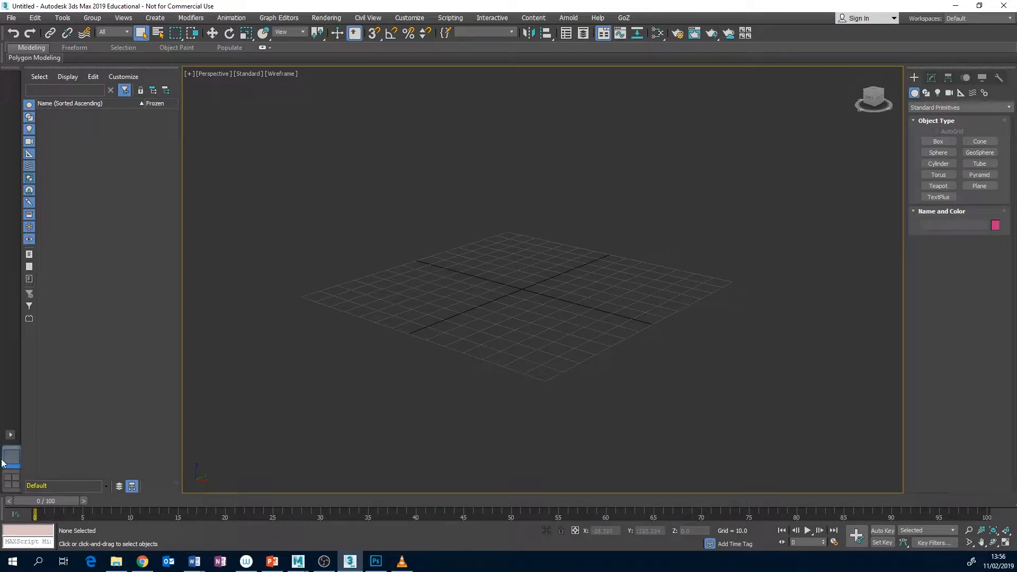
left_click(10, 481)
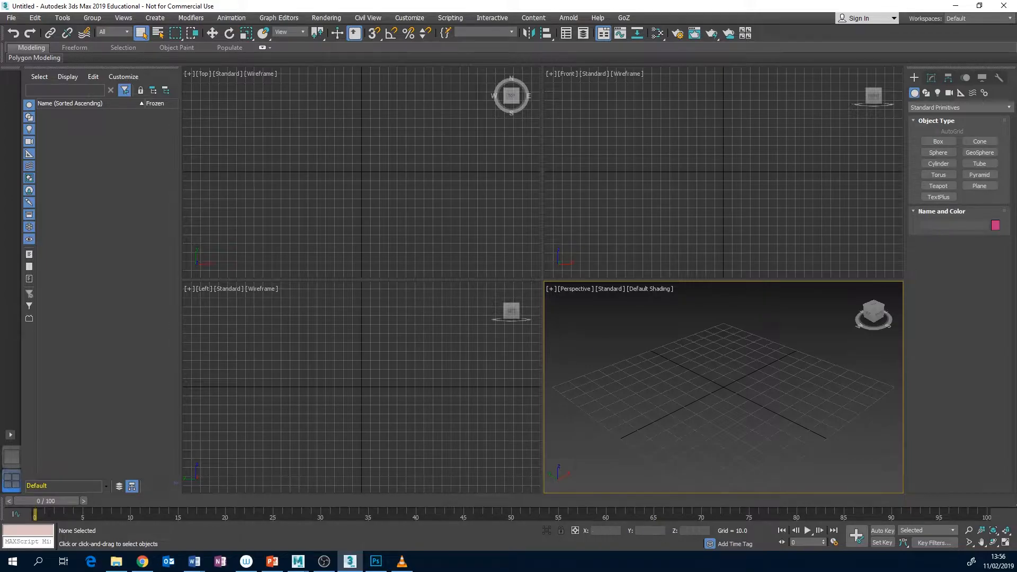
left_click(11, 435)
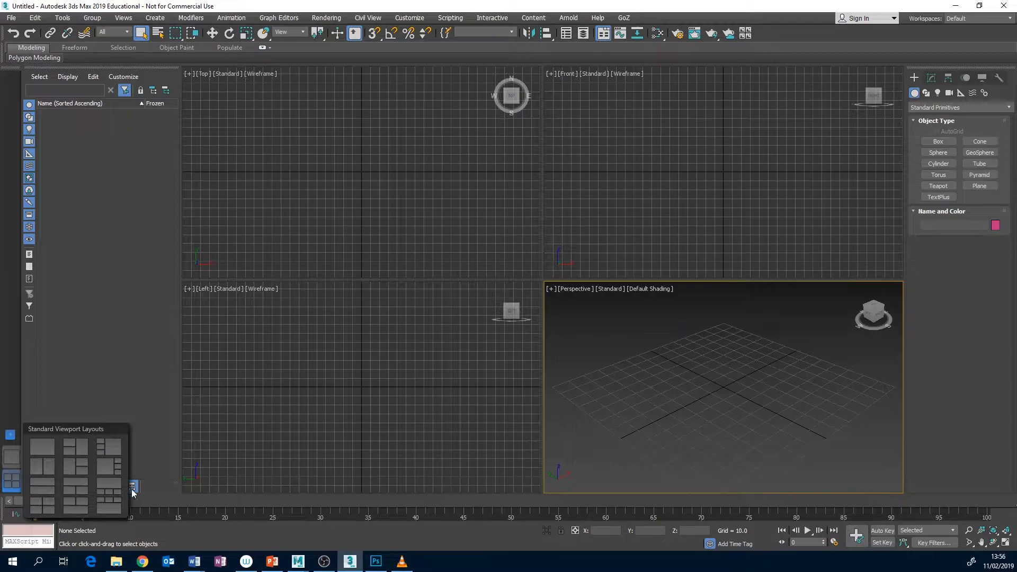
left_click(48, 450)
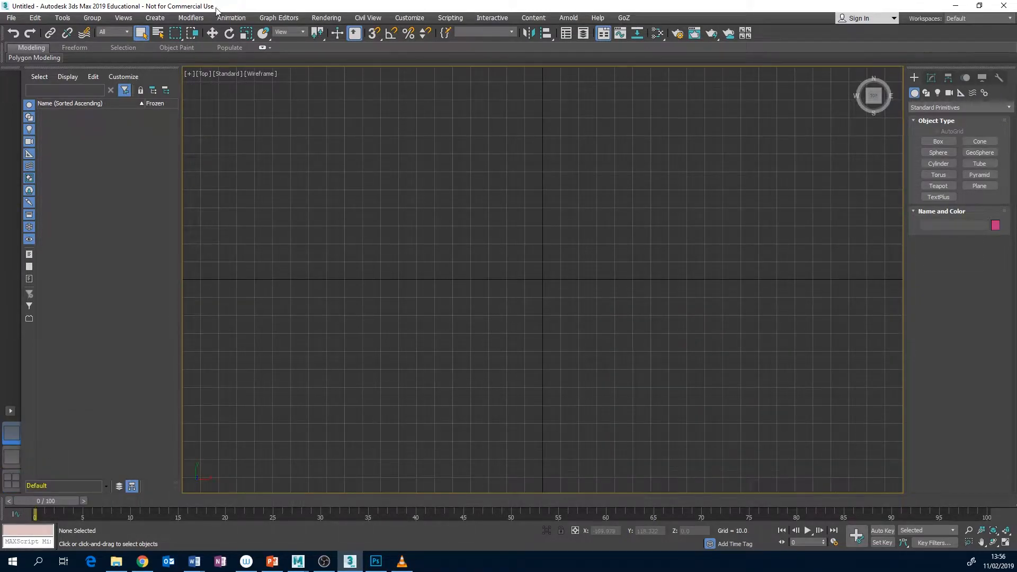
Change the single viewport to a Perspective view that shows the grid at an angle
left_click(203, 74)
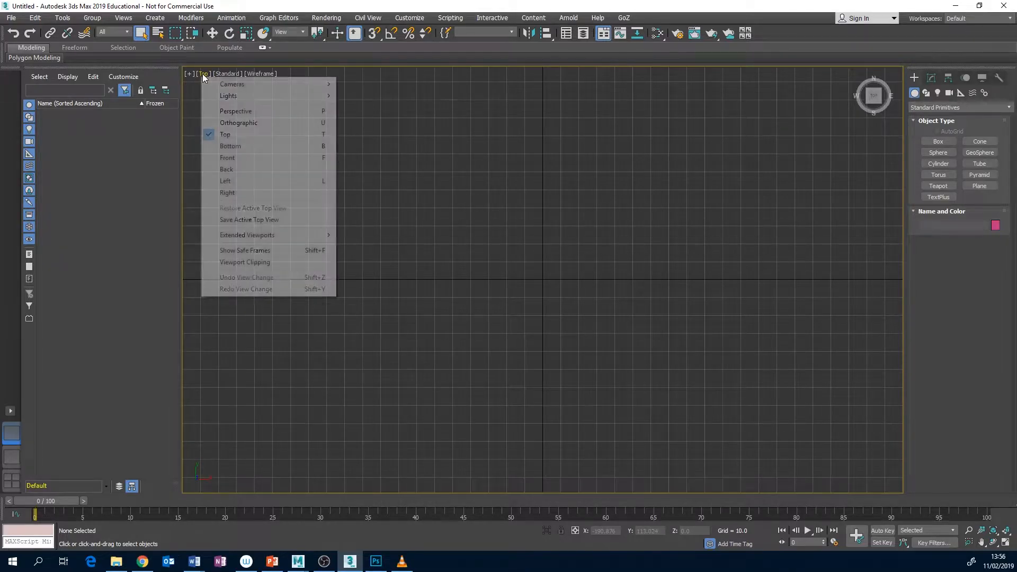
left_click(230, 112)
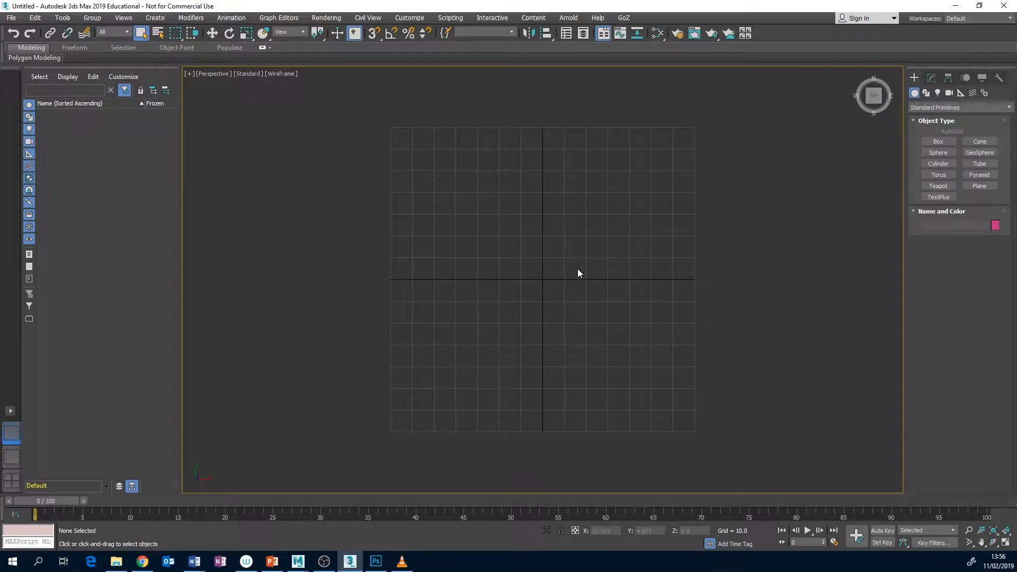
middle_click_drag(594, 273, 561, 211, "alt")
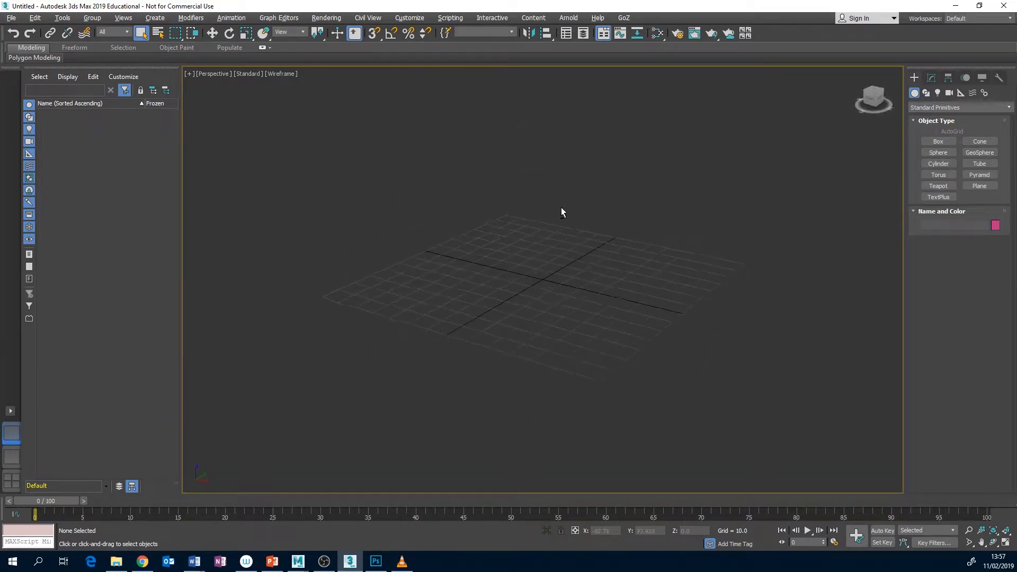
mouse_move(566, 249)
middle_mouse_down()
mouse_move(546, 218)
mouse_move(598, 238)
mouse_move(583, 234)
mouse_move(567, 251)
mouse_move(576, 250)
mouse_move(507, 234)
mouse_move(567, 193)
mouse_move(574, 240)
mouse_move(561, 268)
middle_mouse_up()
right_click(560, 260, "shift")
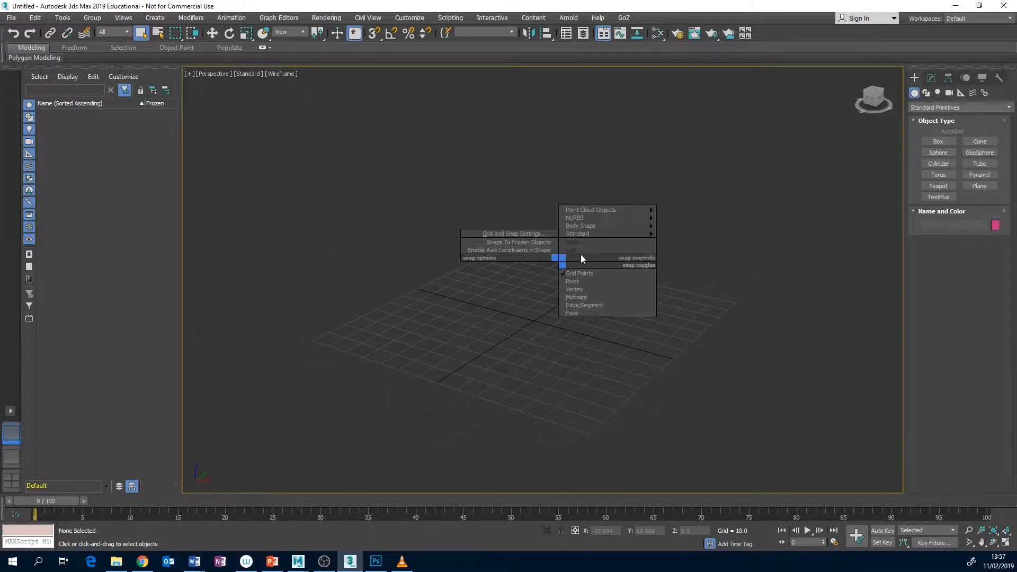
left_click(554, 267)
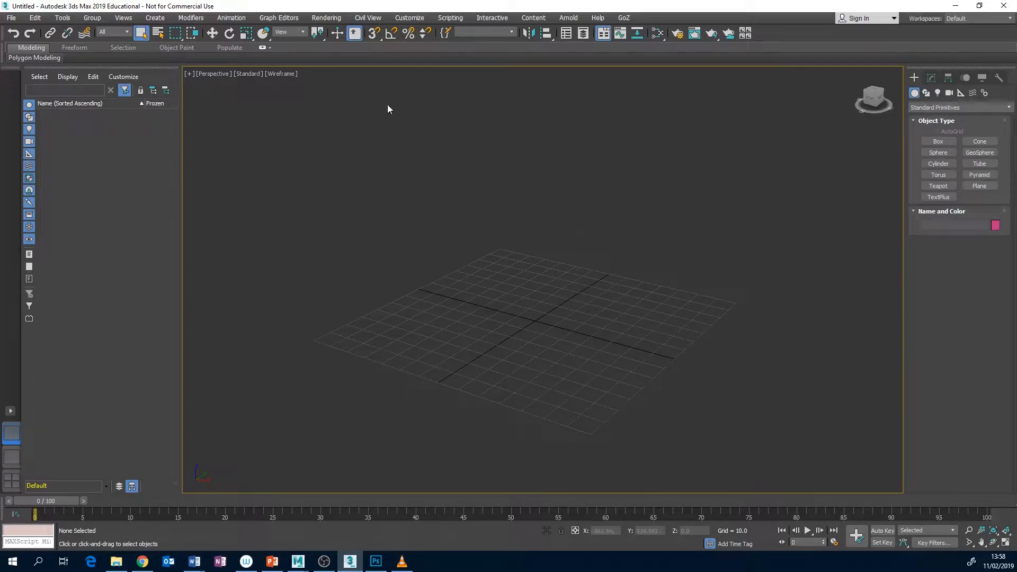
Locate DayForNight_2_BASE.jpg in the sourceimages folder in File Explorer, checking the Semester 2 - Week 4 course page in Chrome on the way
left_click(116, 562)
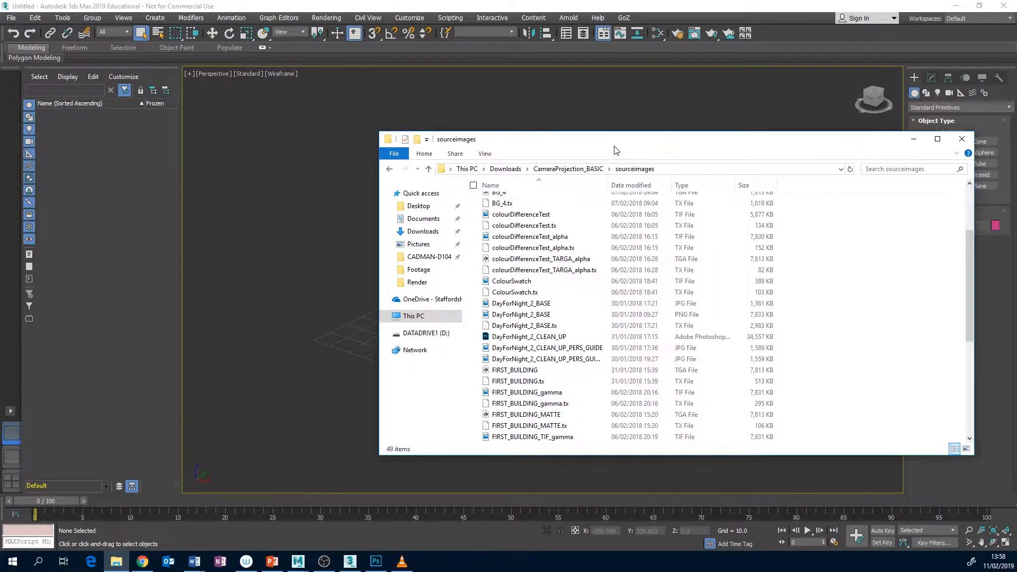
left_click_drag(612, 140, 590, 155)
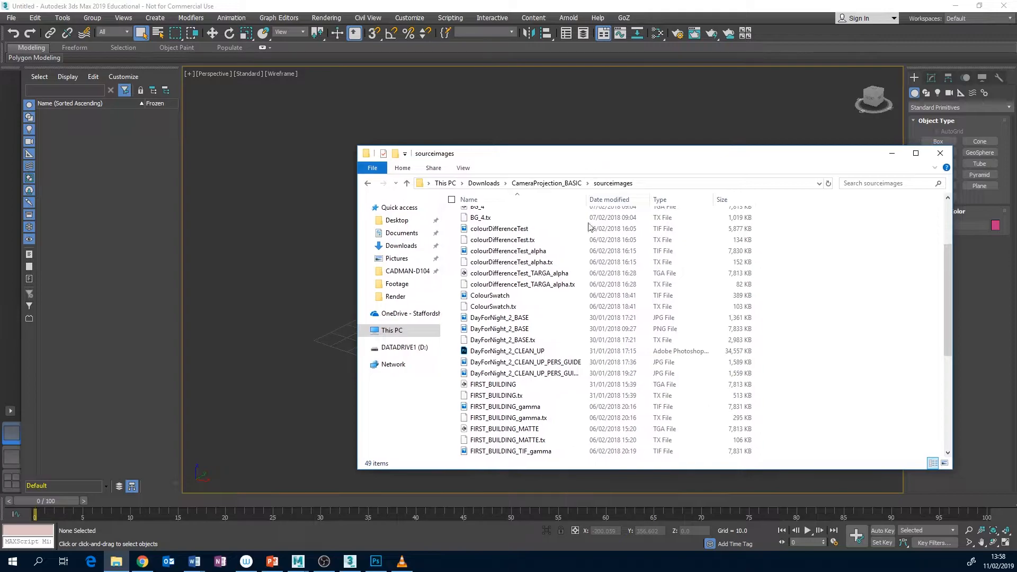
left_click(142, 562)
left_click(212, 9)
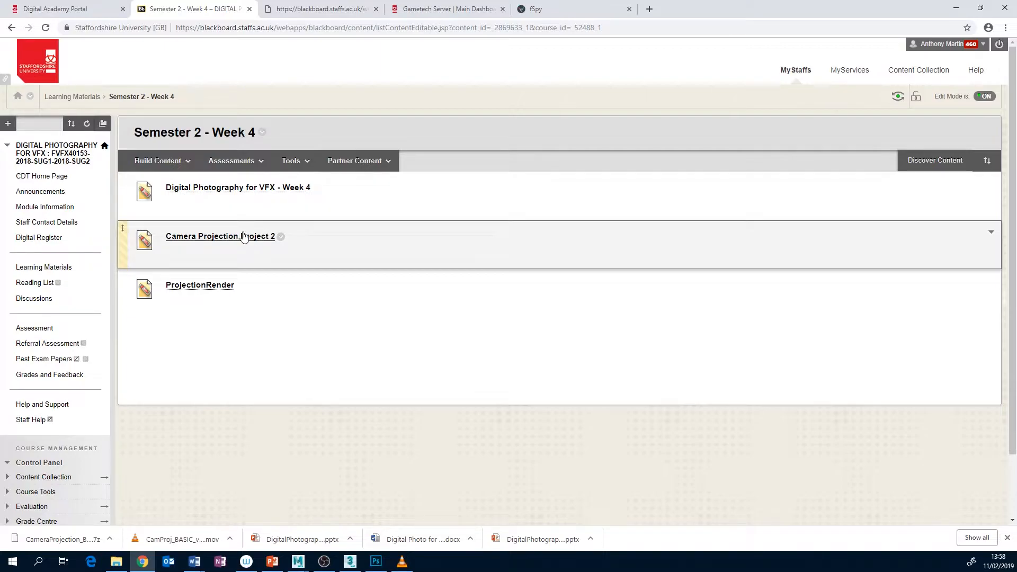
left_click(119, 562)
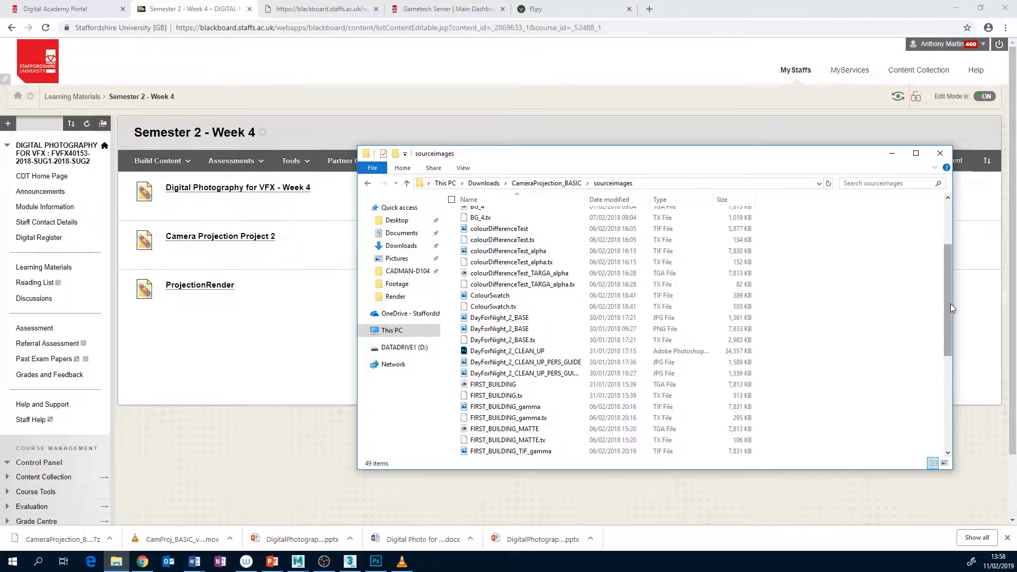
left_click_drag(951, 305, 941, 223)
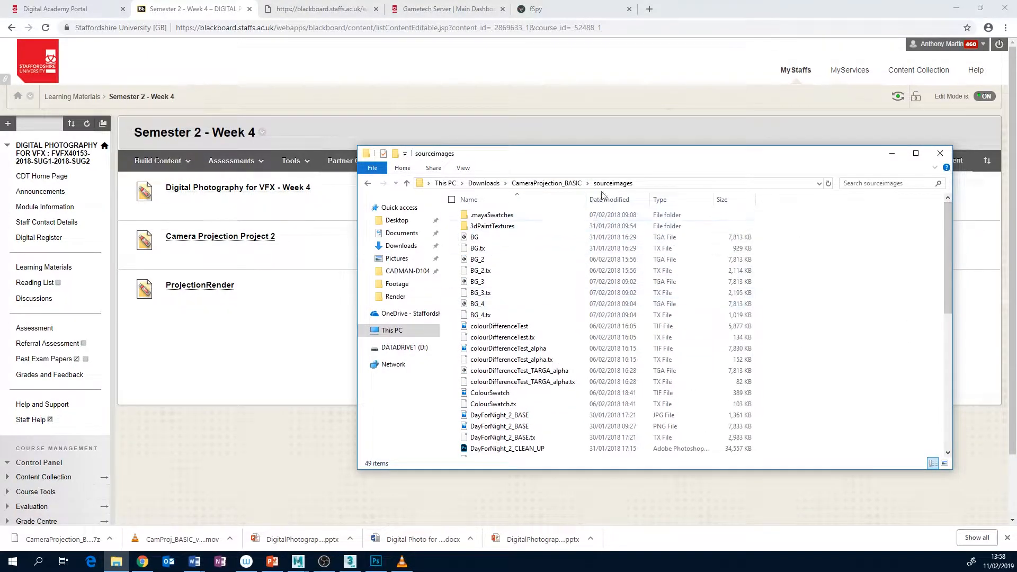
scroll(520, 403, "down", 7)
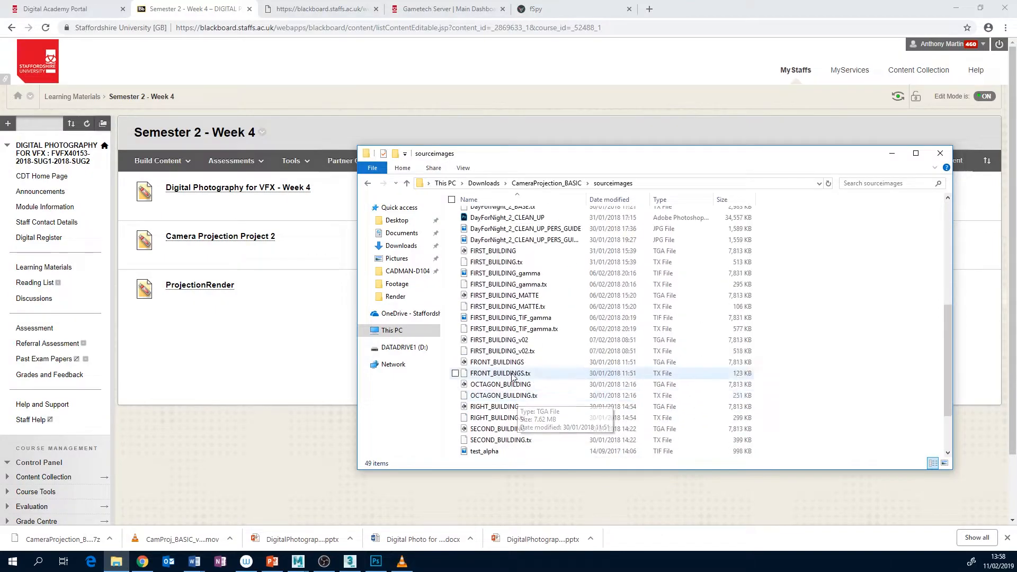
scroll(512, 374, "up", 7)
scroll(517, 374, "down", 2)
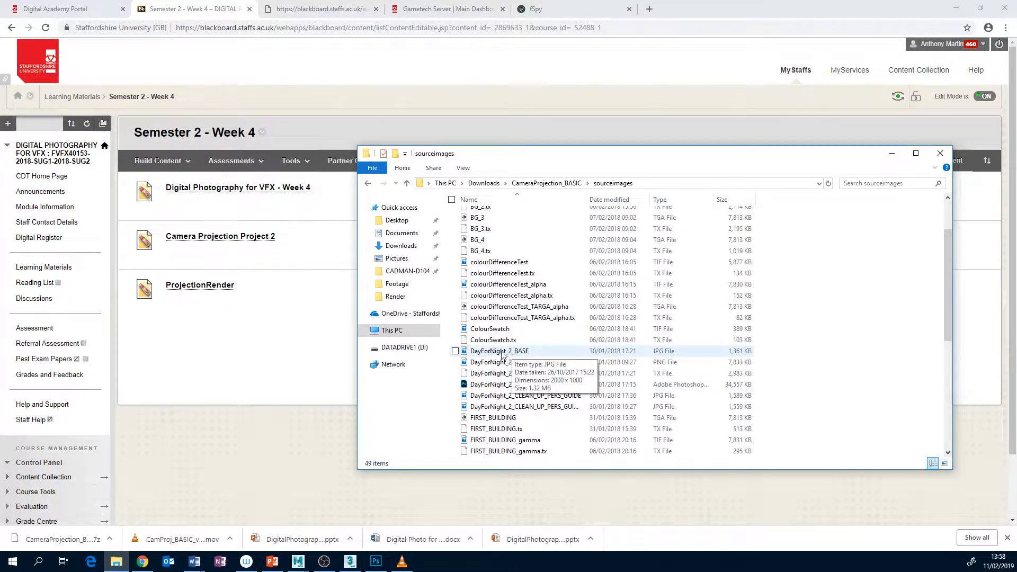
left_click(957, 8)
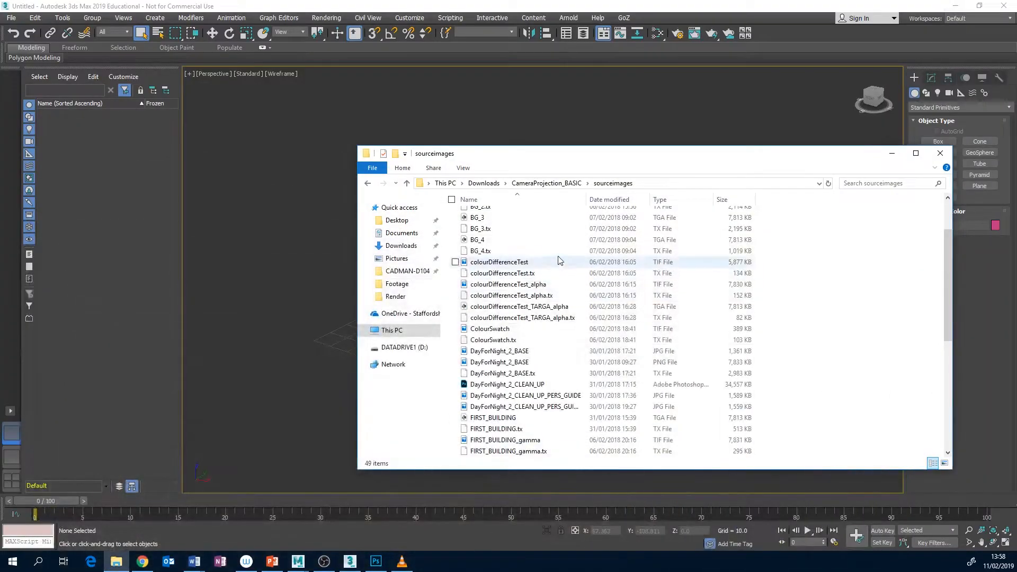
Bring DayForNight_2_BASE.jpg from the folder into the 3ds Max viewport as a viewport background only, without the environment map
left_click_drag(539, 164, 812, 165)
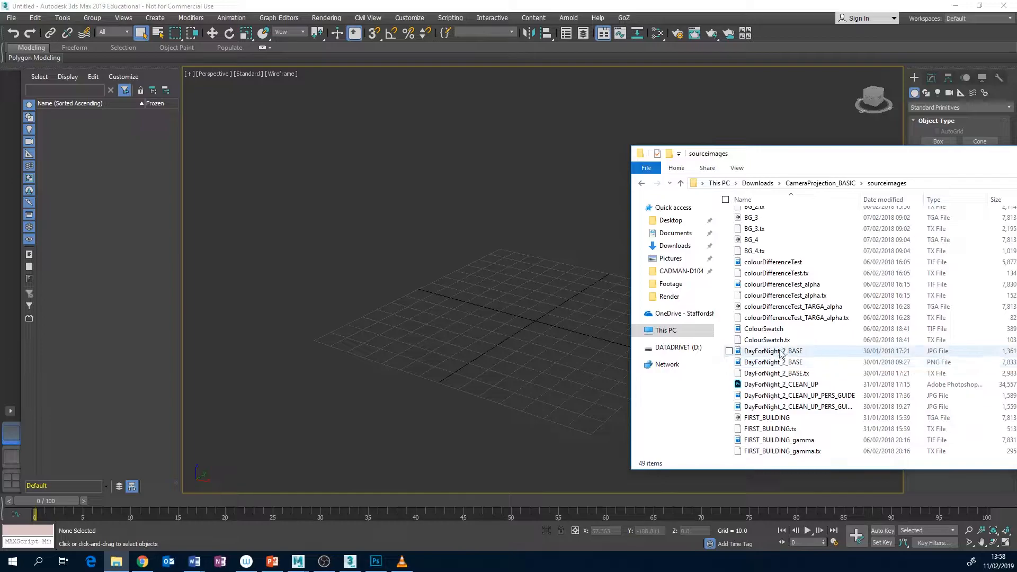
mouse_move(779, 356)
left_click_drag(797, 354, 456, 303)
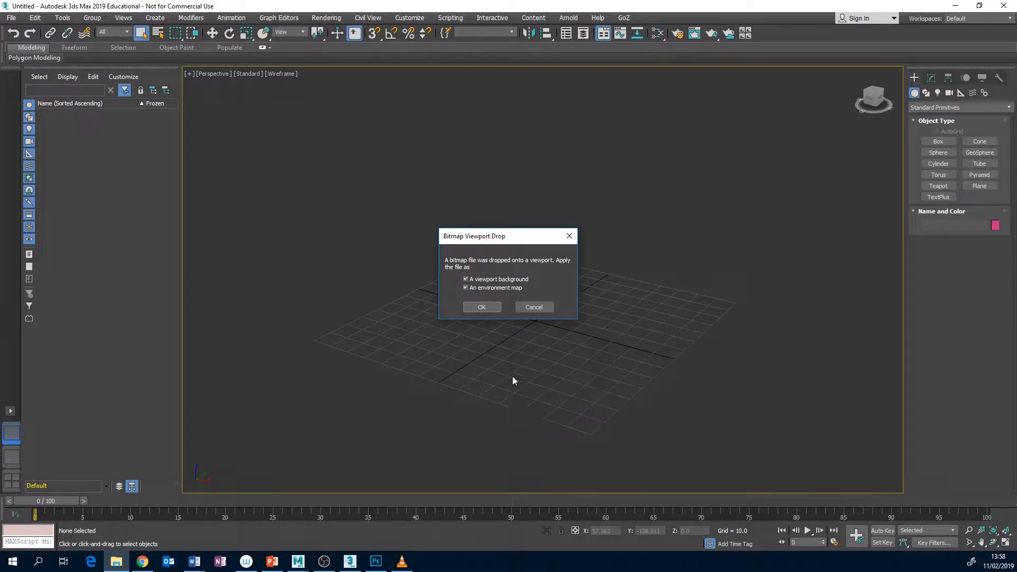
left_click(466, 288)
left_click(489, 307)
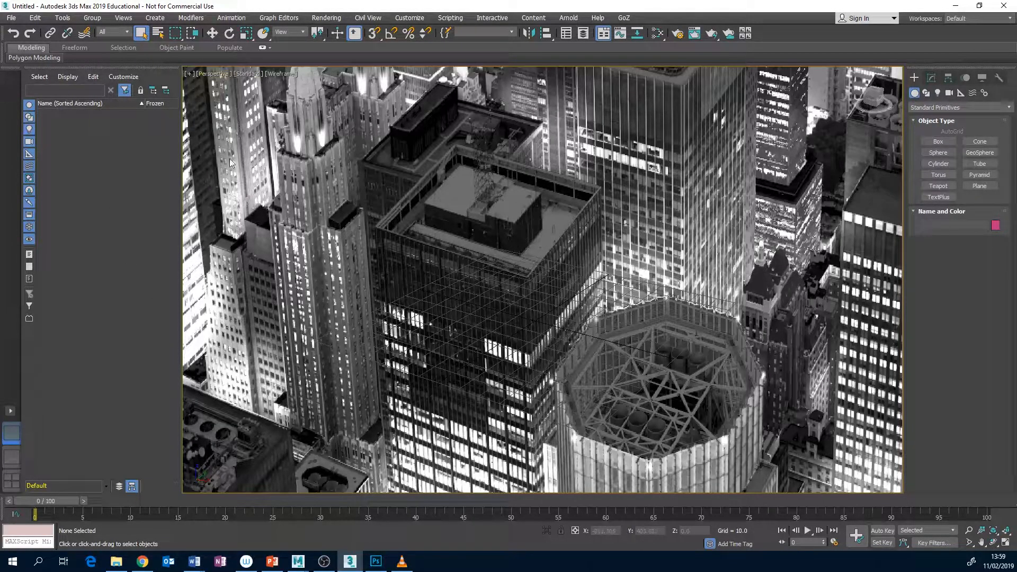
Set the viewport background's aspect ratio to Match Bitmap in the viewport configuration
left_click(123, 19)
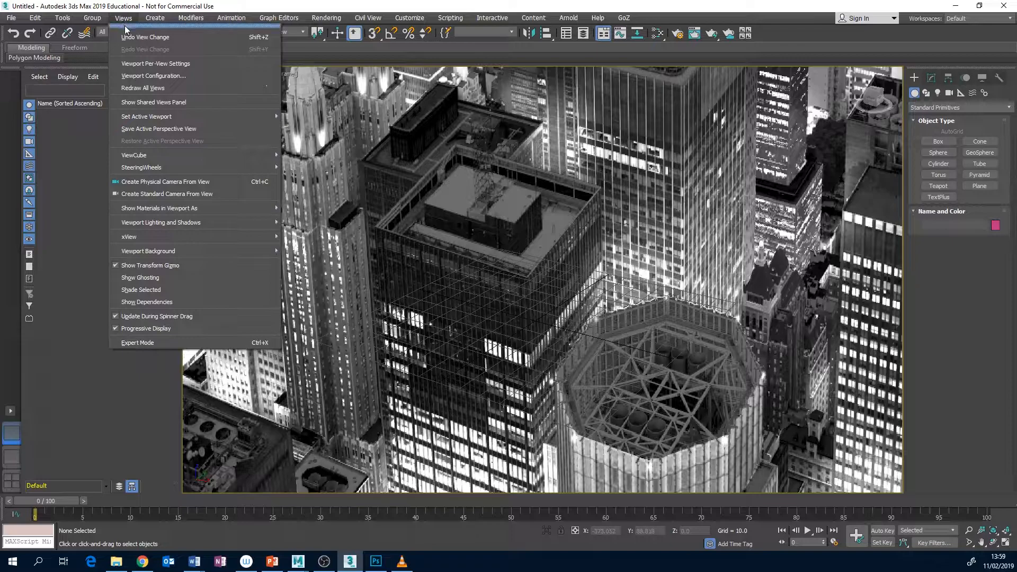
left_click(161, 77)
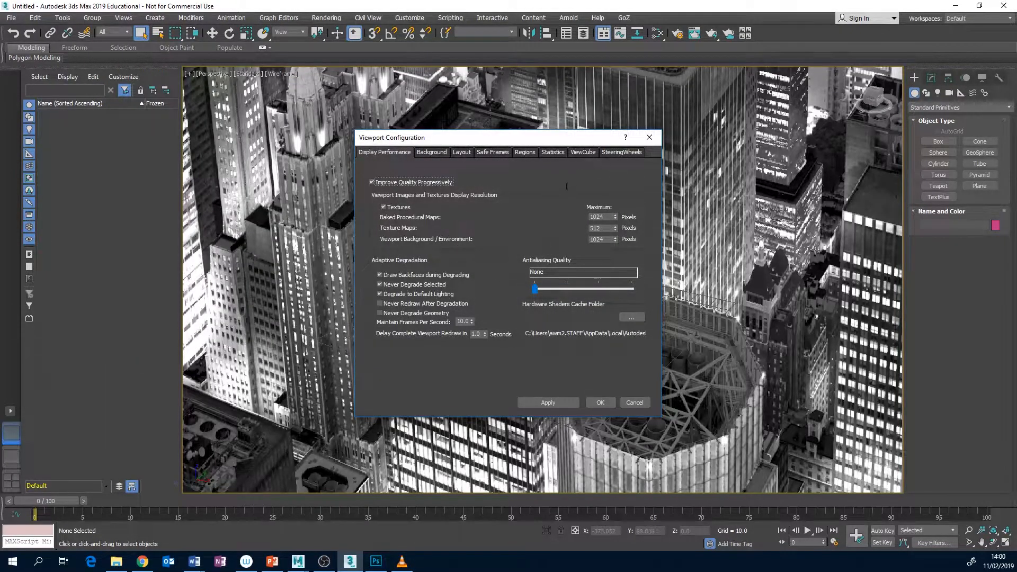
left_click(429, 152)
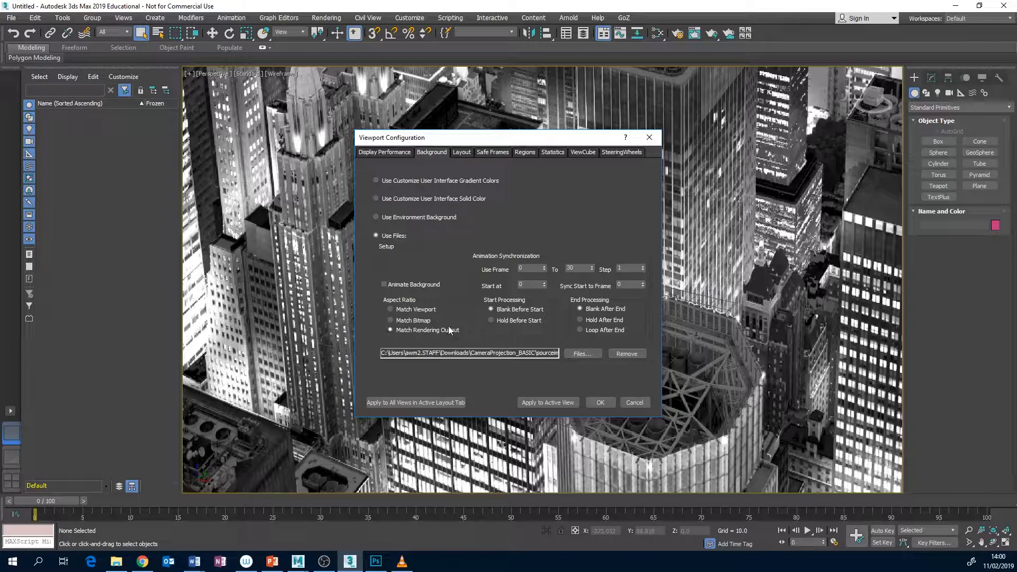
left_click(390, 320)
left_click(601, 403)
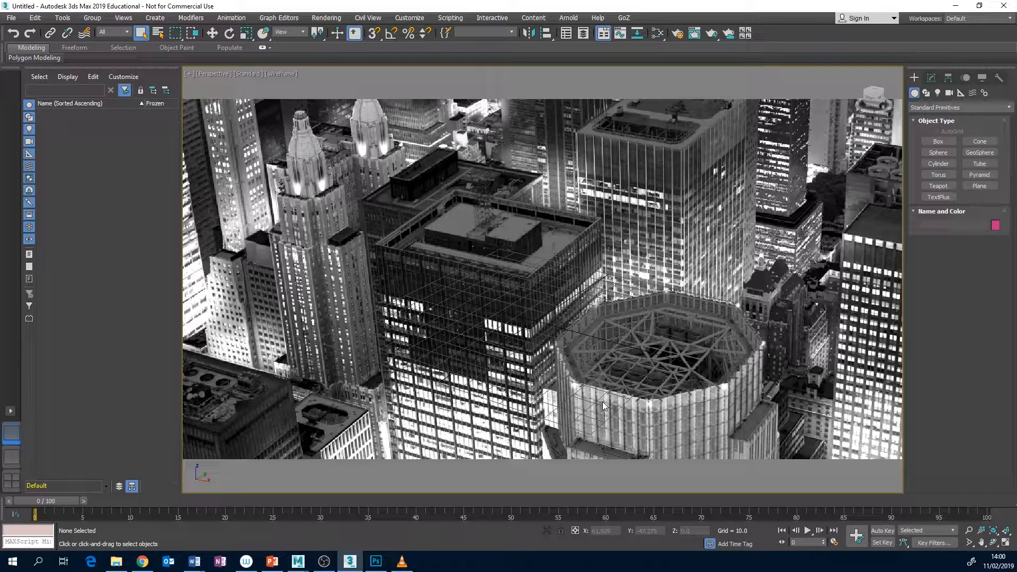
Look through the CameraProjection_BASIC project folder and its sourceimages subfolder in File Explorer, and return to 3ds Max
left_click(116, 561)
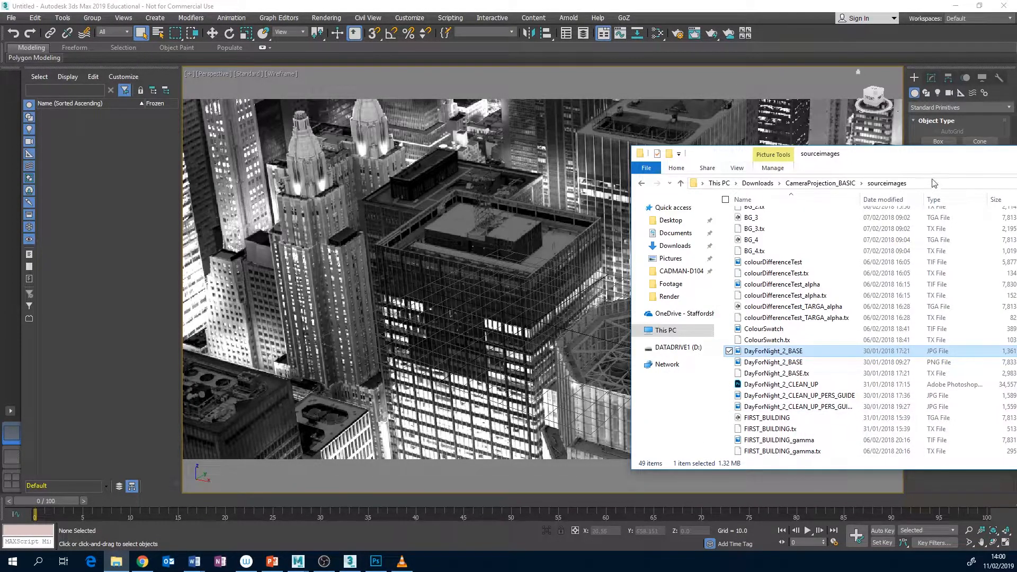
left_click_drag(934, 158, 821, 164)
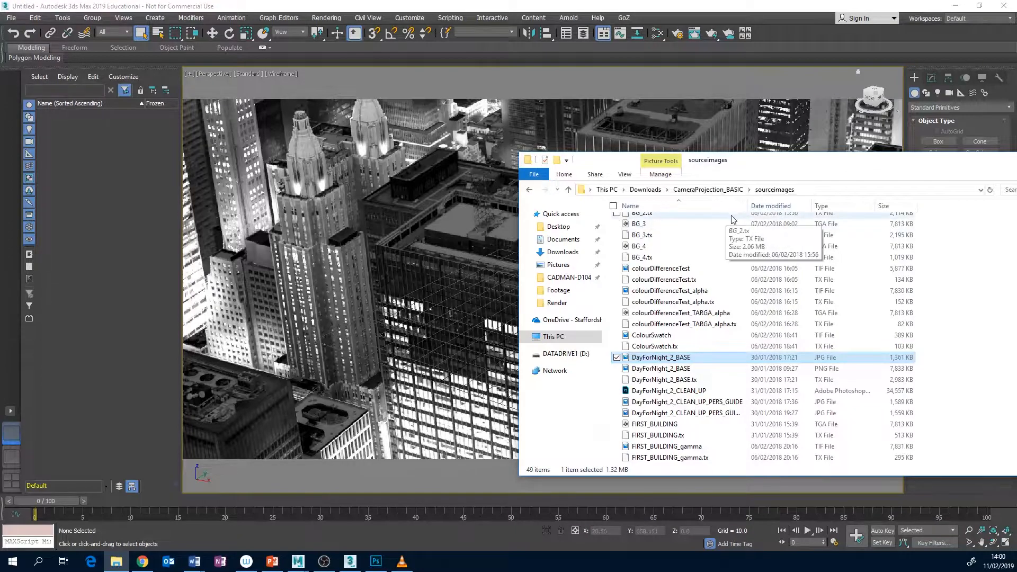
left_click(717, 189)
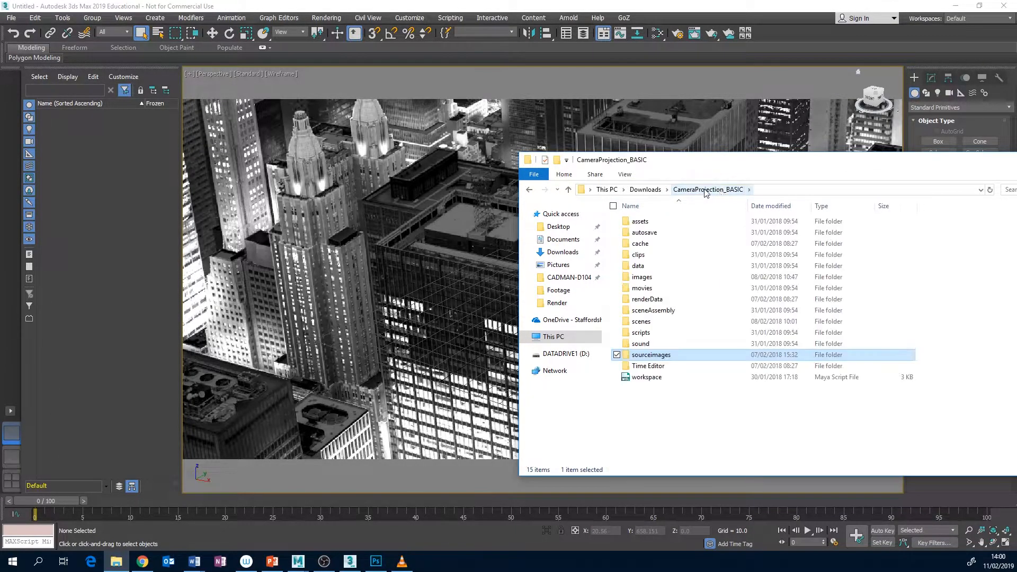
double_click(668, 361)
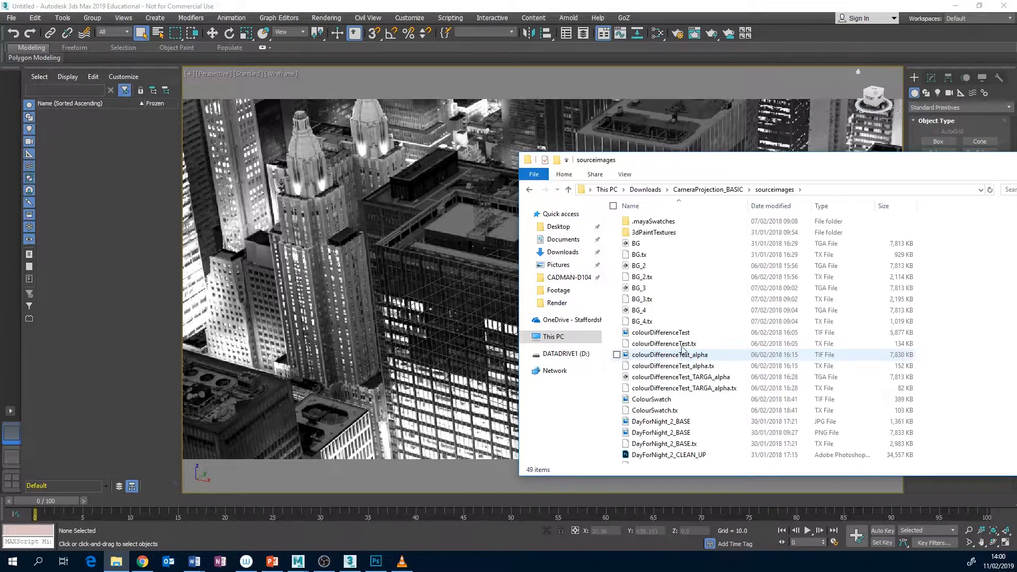
scroll(672, 370, "down", 2)
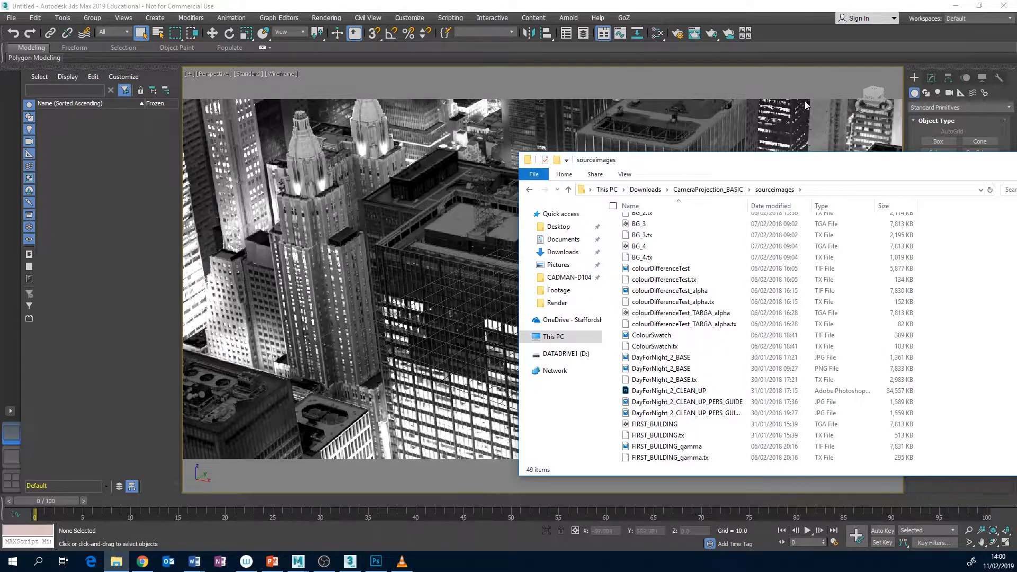
left_click_drag(805, 164, 621, 172)
left_click(872, 169)
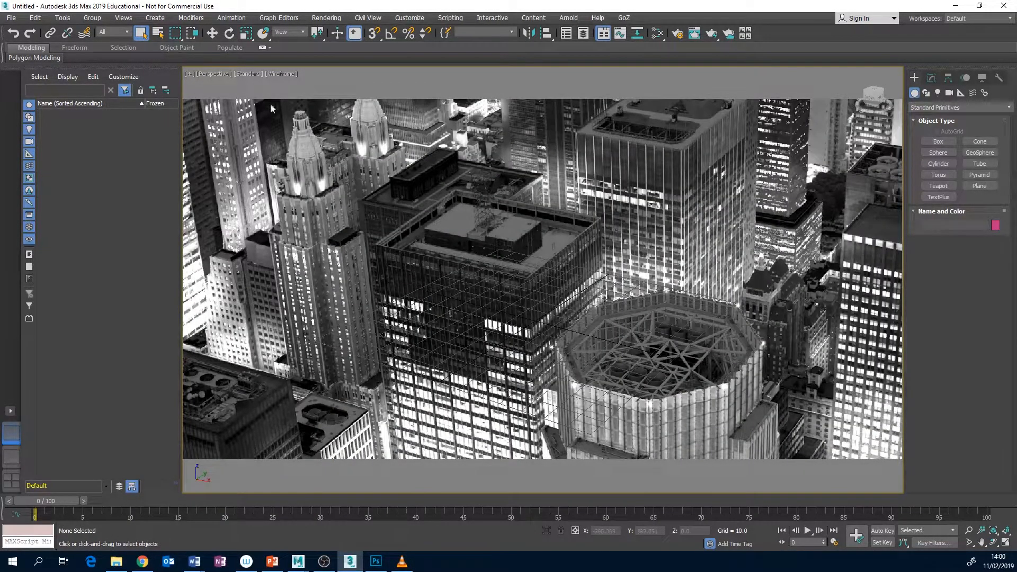
Check the background image file and the Match Bitmap aspect ratio in the viewport configuration
left_click(123, 18)
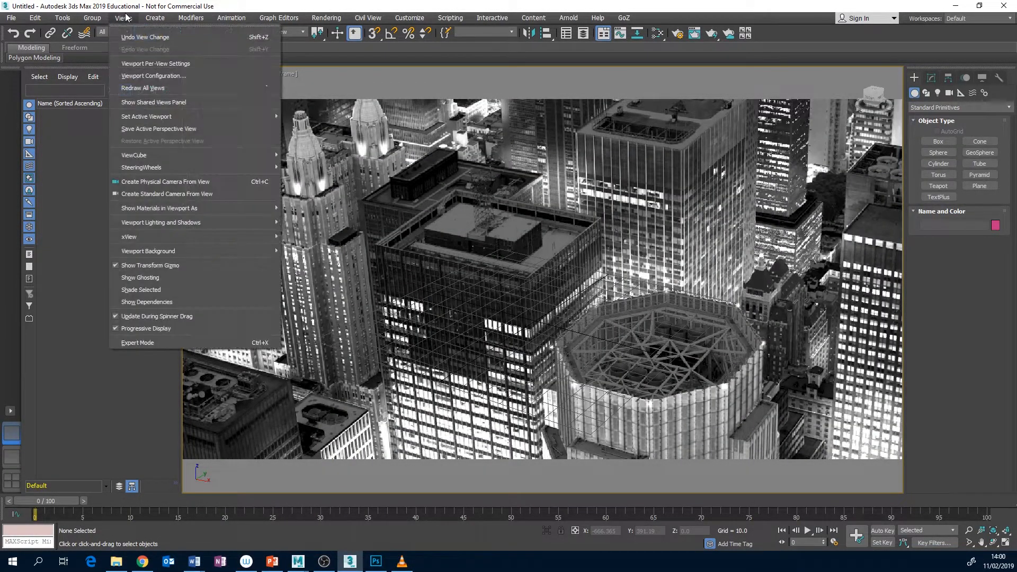
left_click(157, 75)
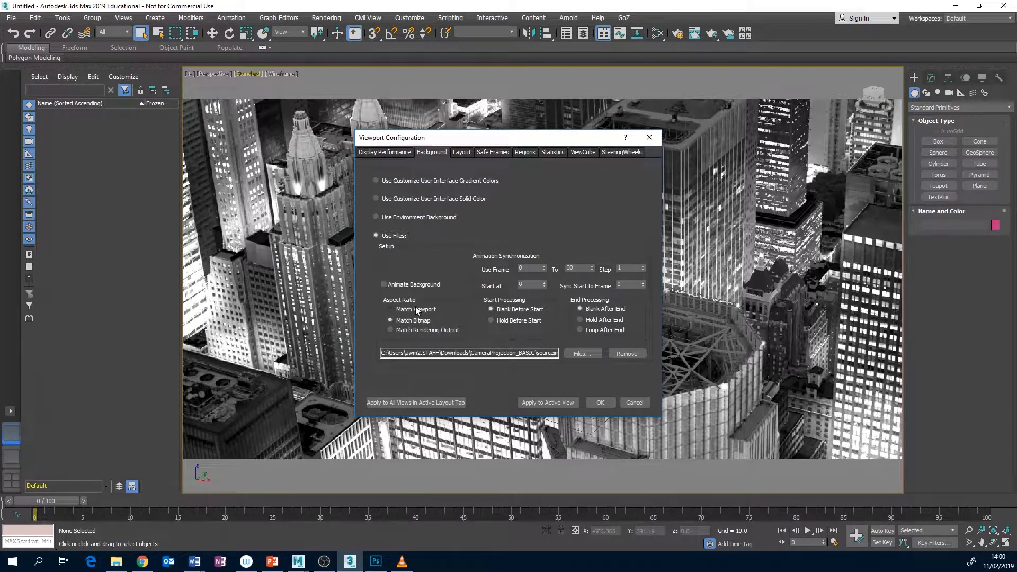
left_click(601, 404)
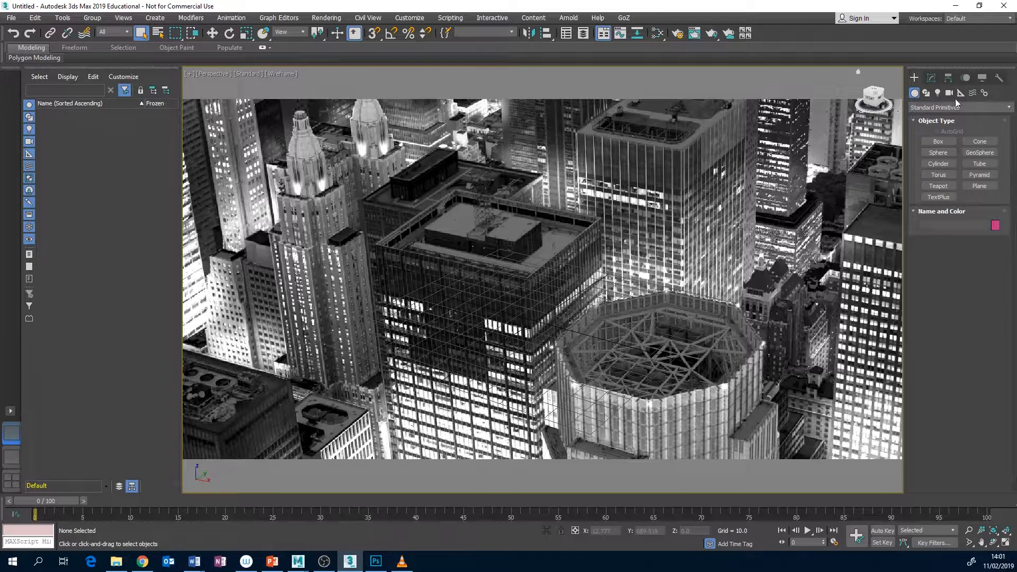
Start the Perspective Match utility and show its XYZ vanishing lines over the background photo
left_click(999, 79)
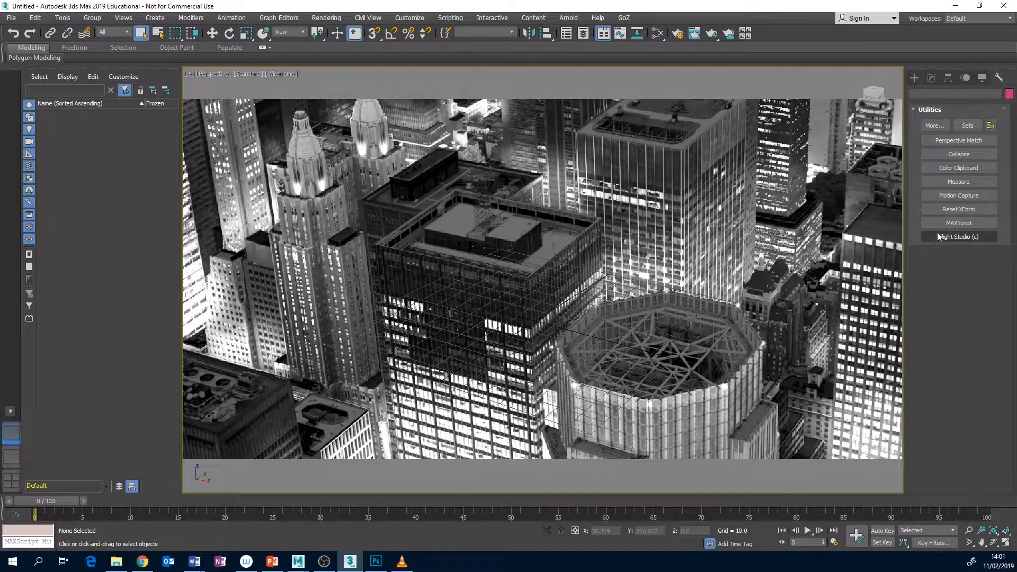
left_click(956, 142)
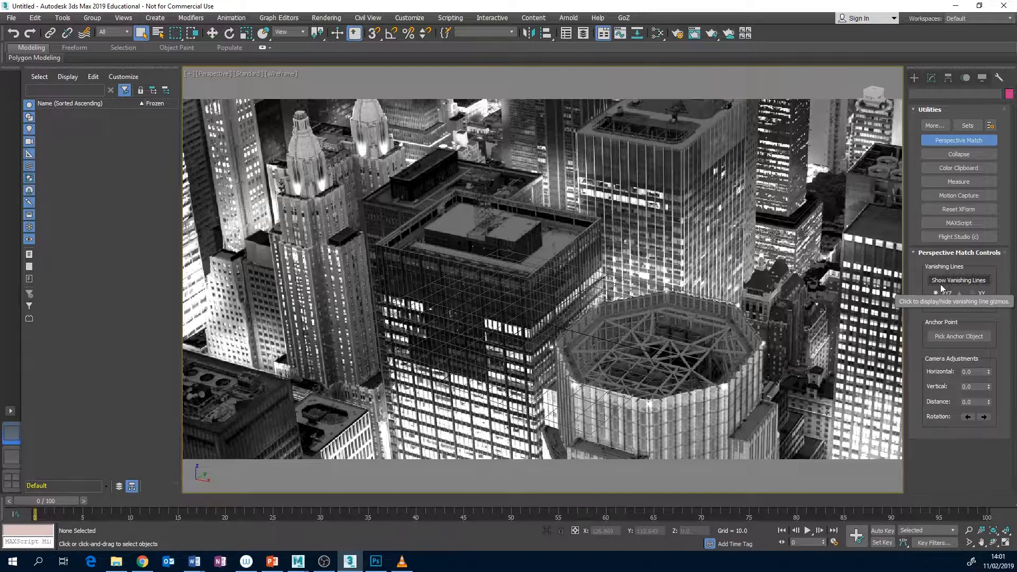
left_click(967, 285)
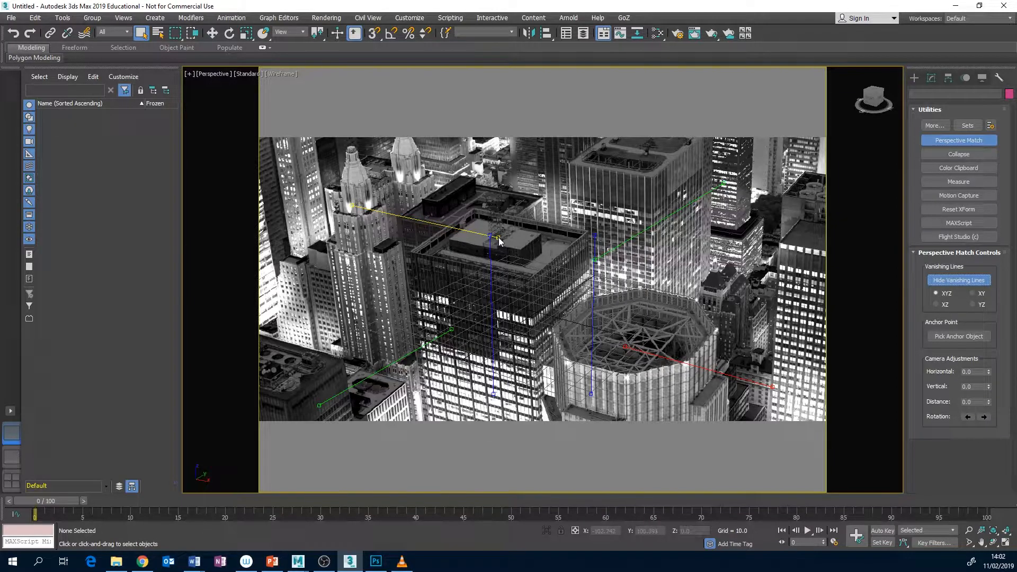
Align the two red vanishing lines with the front roof edges of the central dark building and the tall tower behind it
left_click_drag(499, 240, 532, 278)
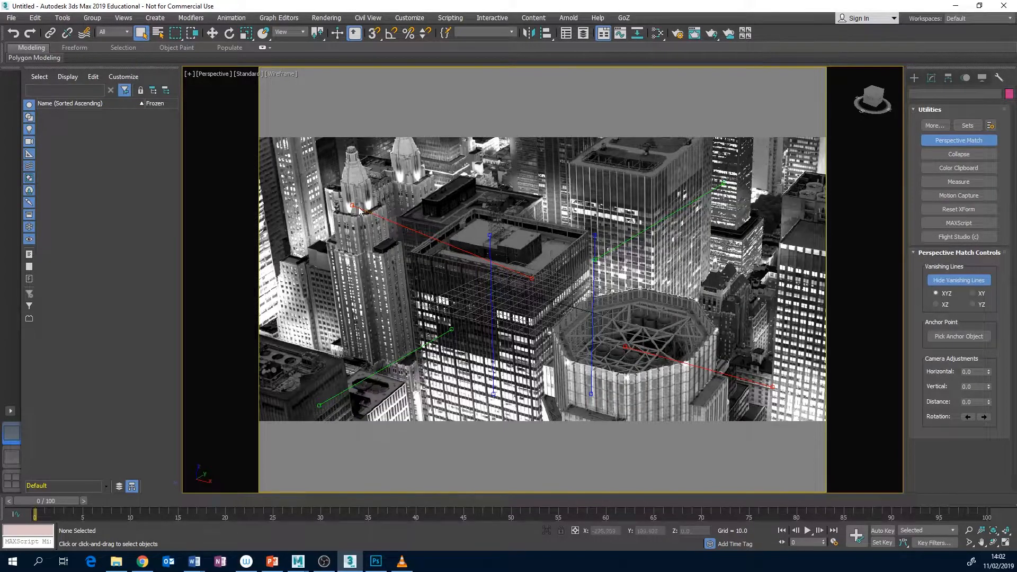
left_click_drag(353, 205, 412, 256)
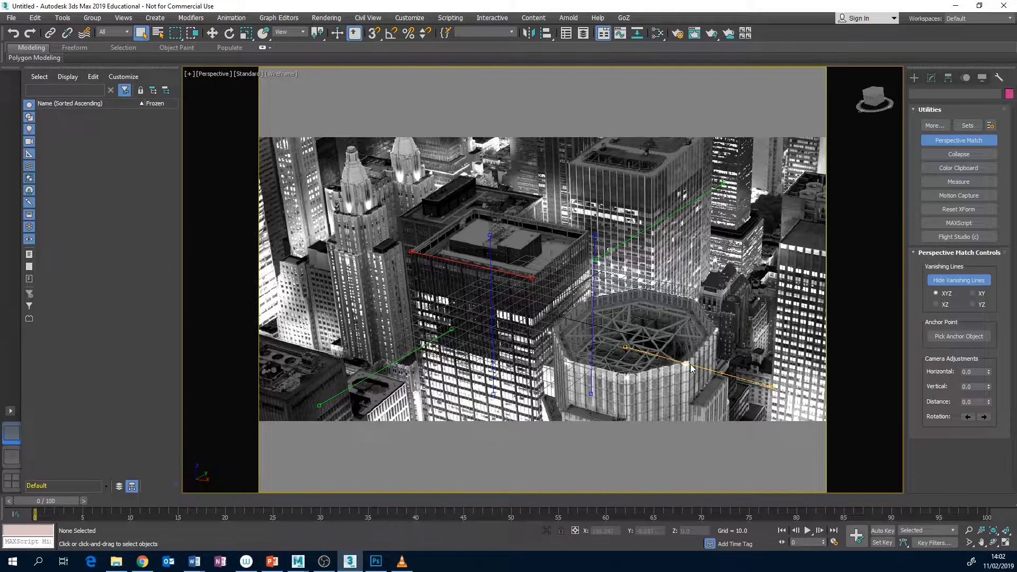
left_click_drag(693, 369, 623, 198)
left_click_drag(534, 185, 568, 166)
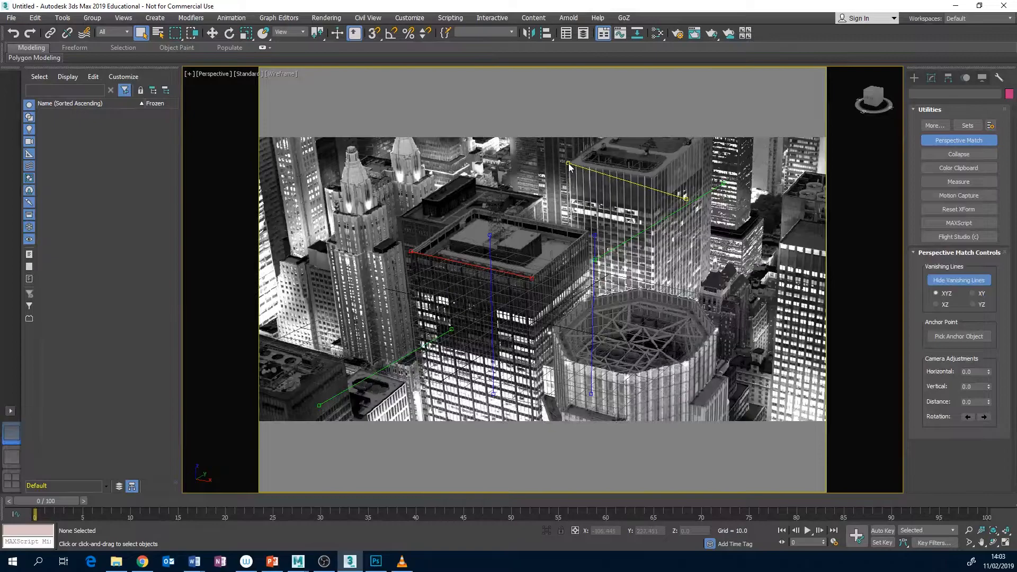
left_click_drag(687, 200, 655, 180)
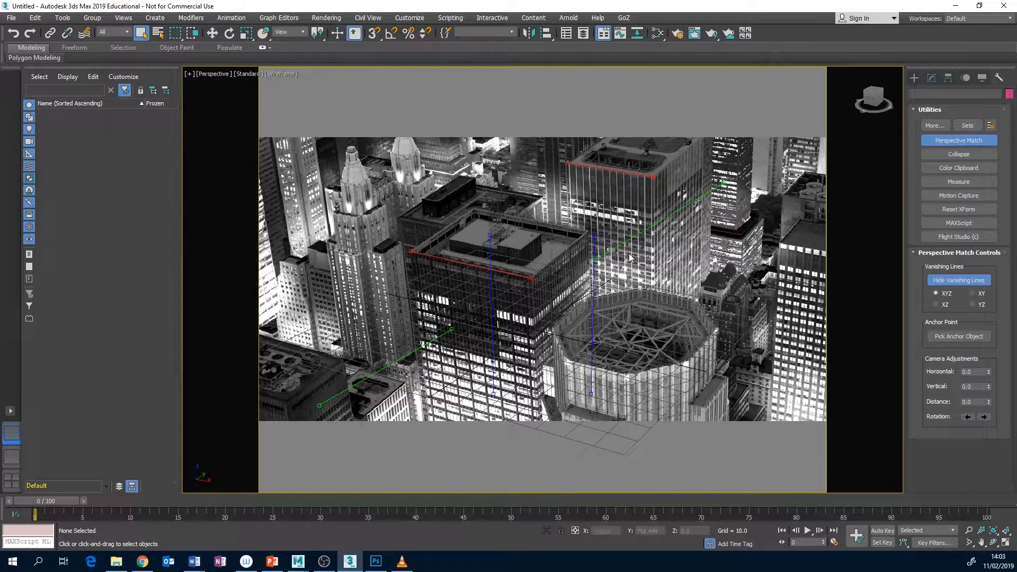
Align the two green vanishing lines with the receding roof edges of the central dark building and the tower behind it
left_click_drag(397, 366, 478, 222)
left_click_drag(550, 191, 476, 211)
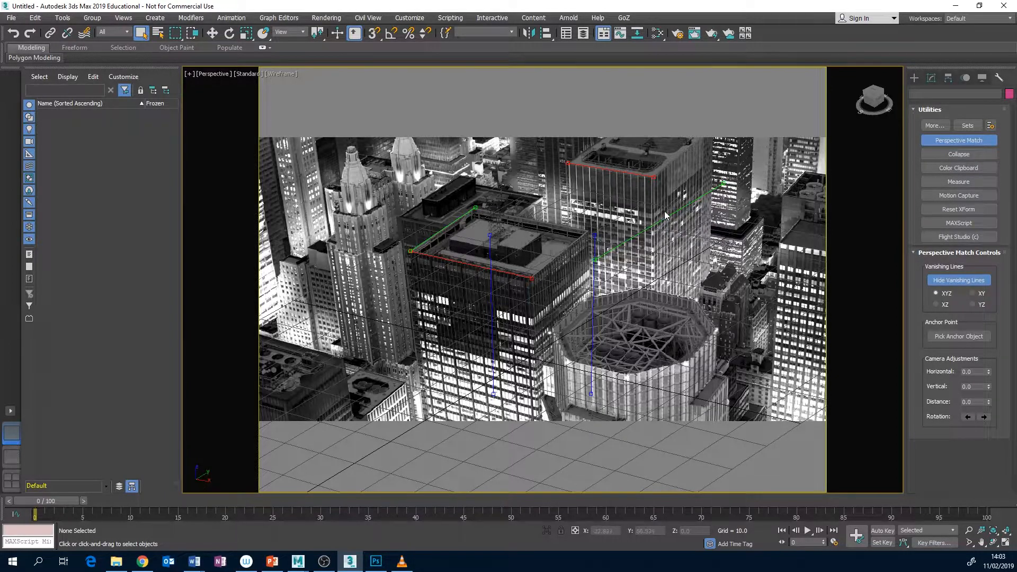
left_click_drag(666, 222, 724, 134)
left_click_drag(782, 97, 699, 144)
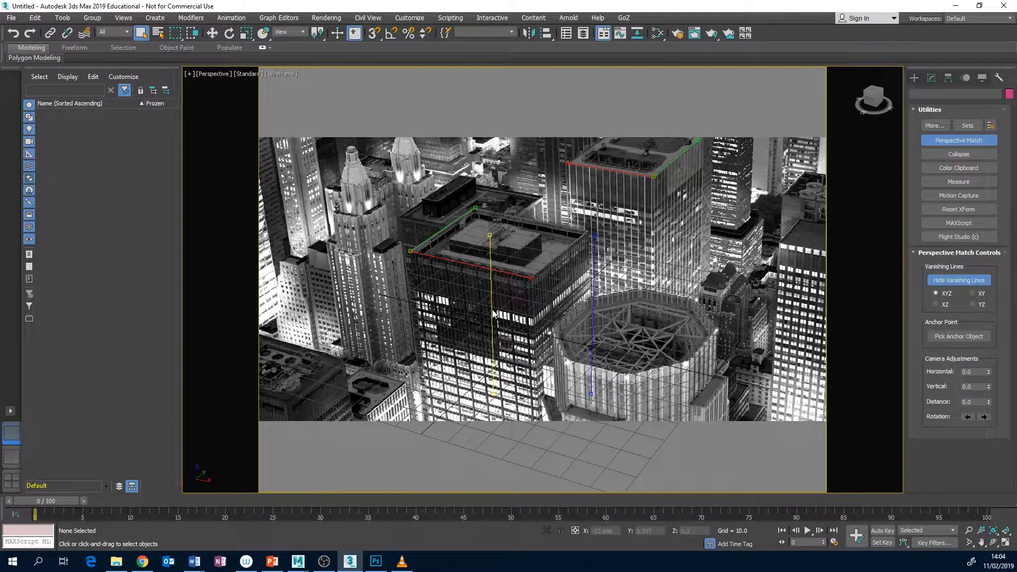
Align the two blue vanishing lines with the outer vertical edges of the central dark building and the tower behind it
left_click_drag(493, 313, 426, 334)
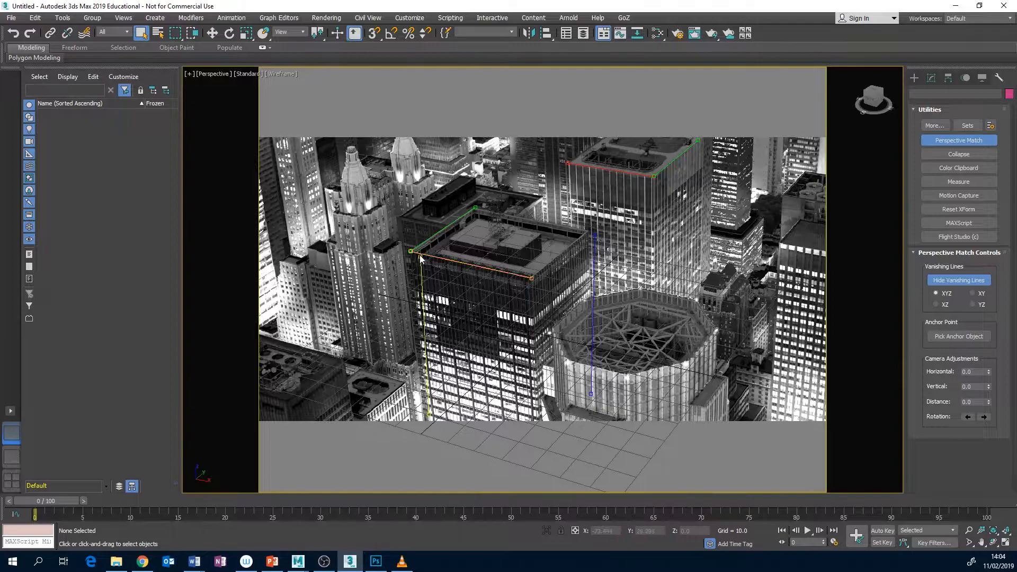
mouse_move(422, 258)
left_mouse_down()
mouse_move(422, 276)
mouse_move(412, 262)
left_mouse_up()
left_click_drag(594, 274, 700, 209)
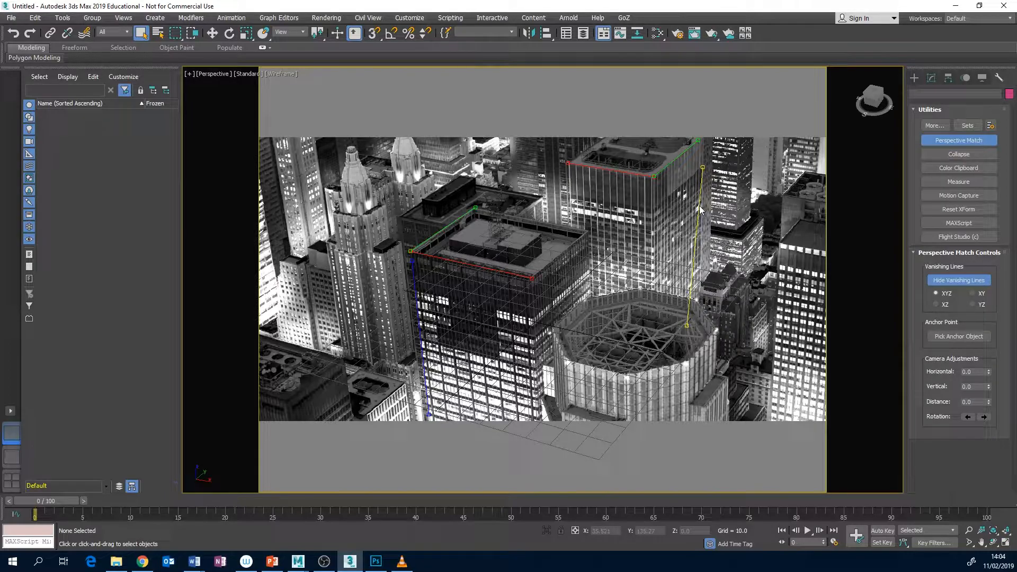
left_click_drag(687, 326, 701, 285)
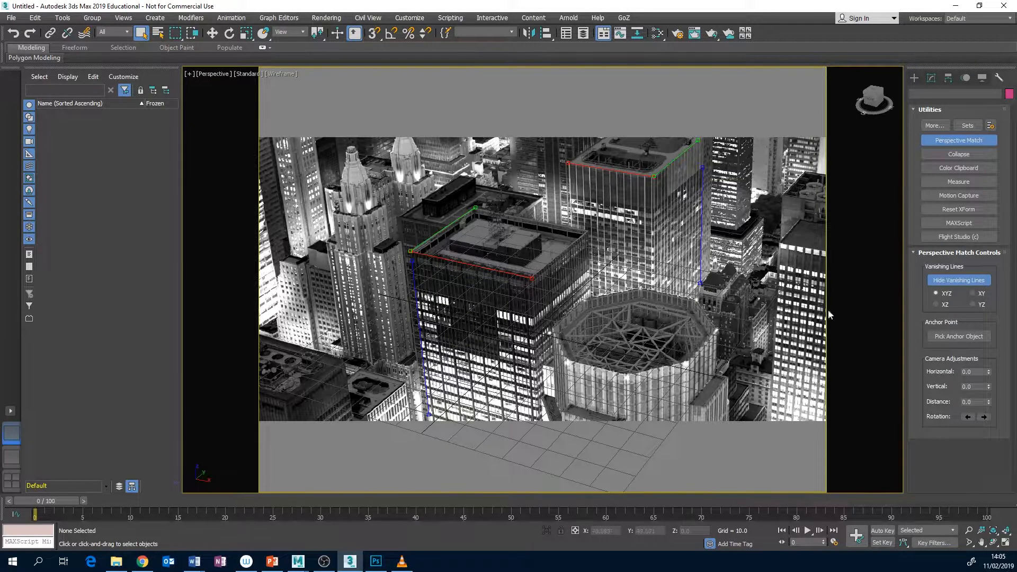
Create a standard camera from the perspective-matched view
left_click(957, 280)
left_click(158, 19)
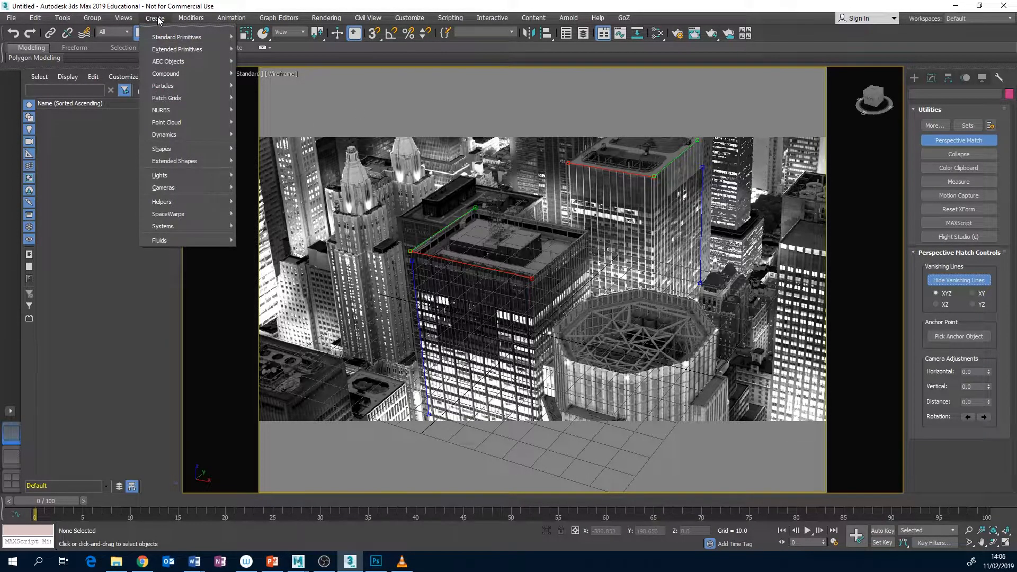
mouse_move(203, 188)
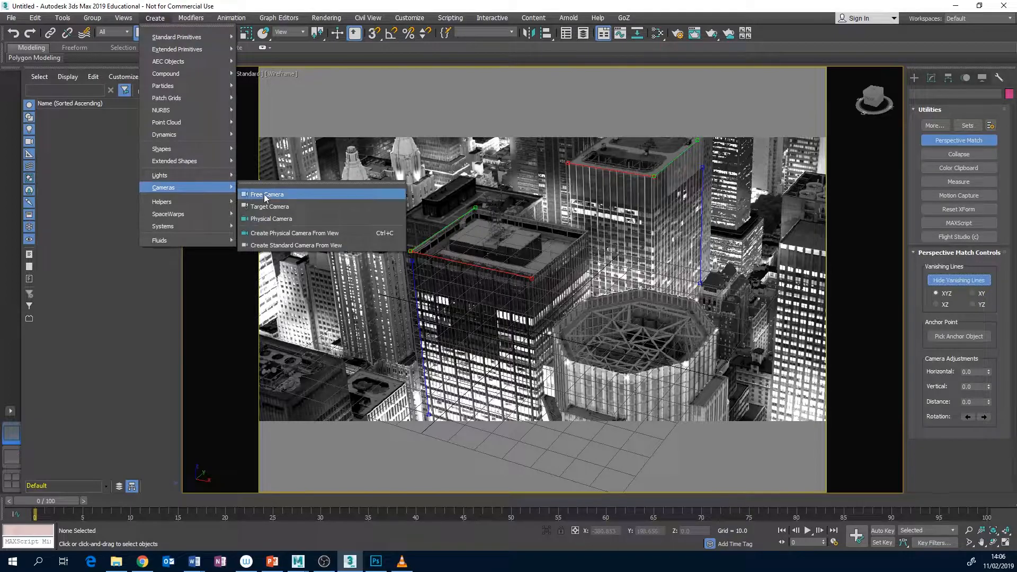
left_click(303, 245)
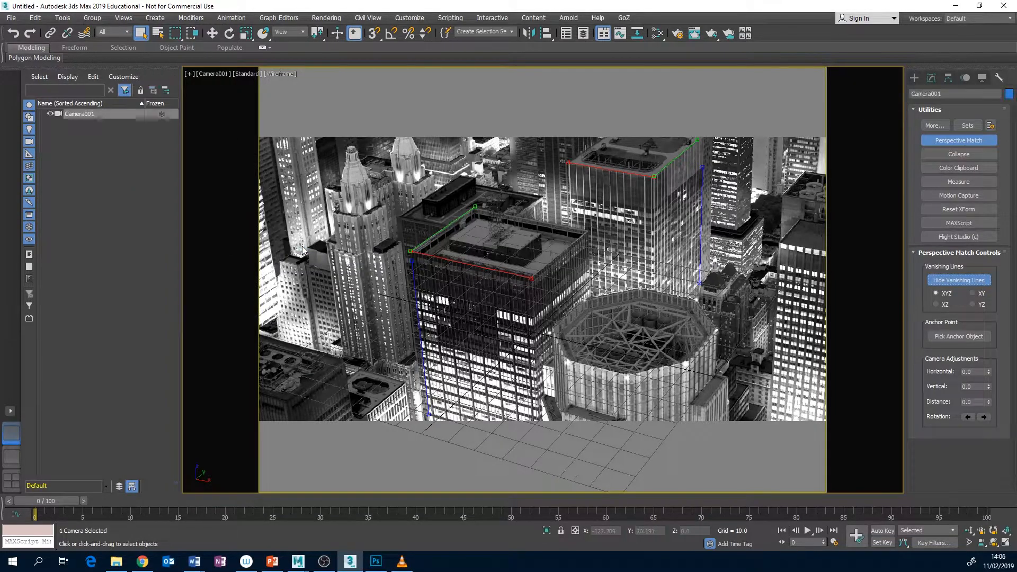
Select the new camera and examine its lens, field of view and type parameters
double_click(78, 111)
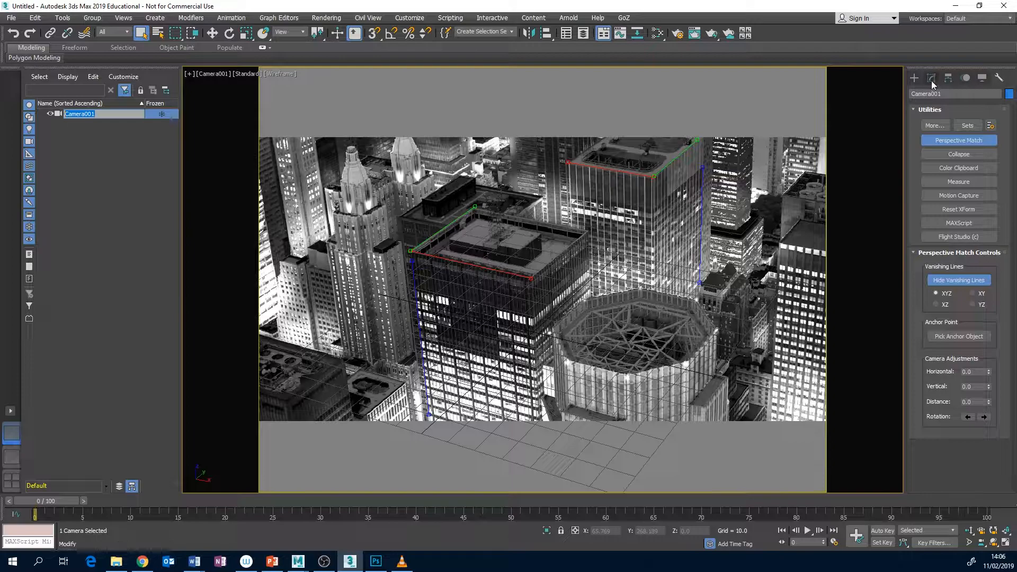
left_click(136, 204)
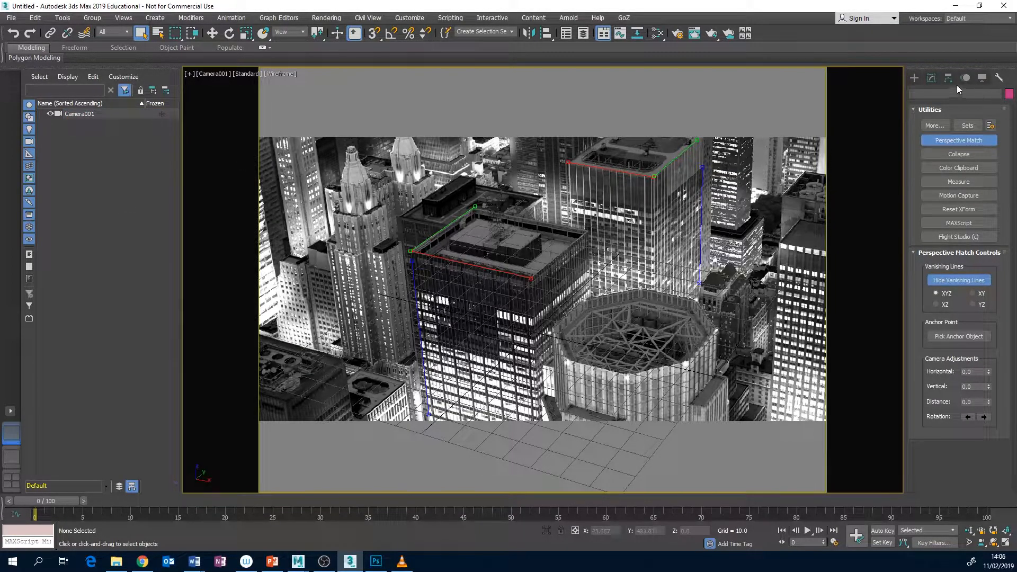
left_click(83, 114)
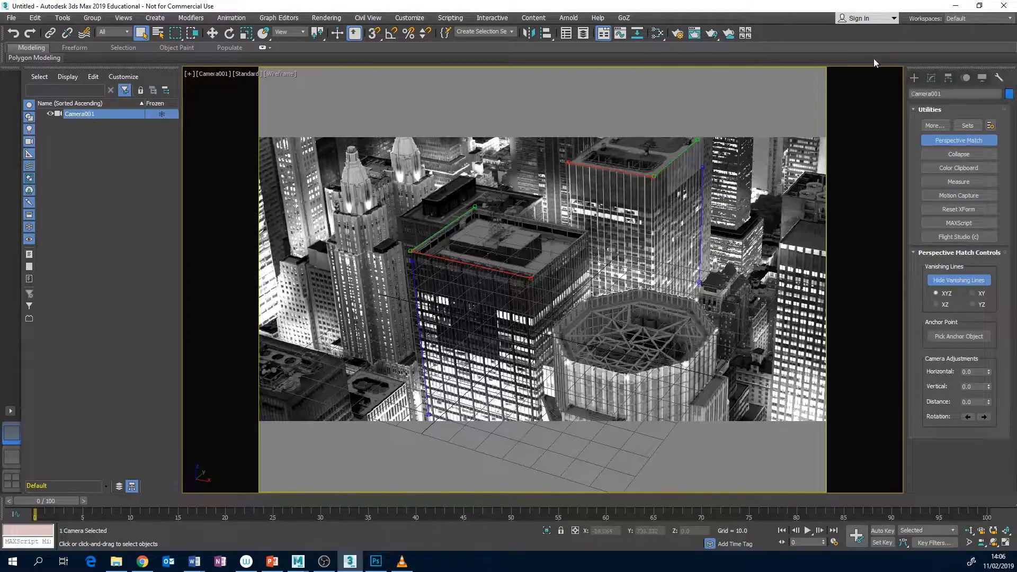
left_click(932, 79)
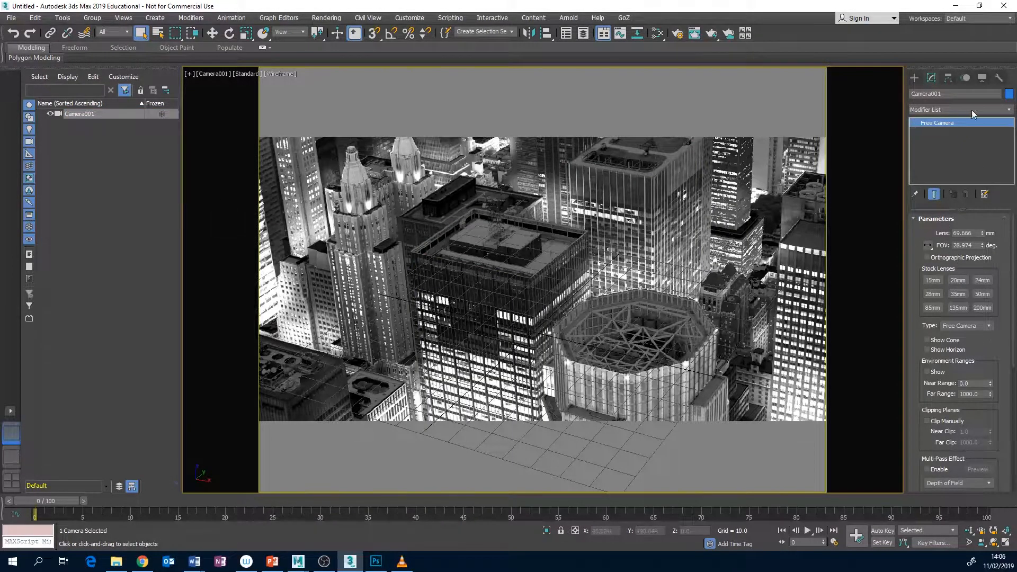
left_click(989, 326)
left_click(1009, 323)
left_click(323, 565)
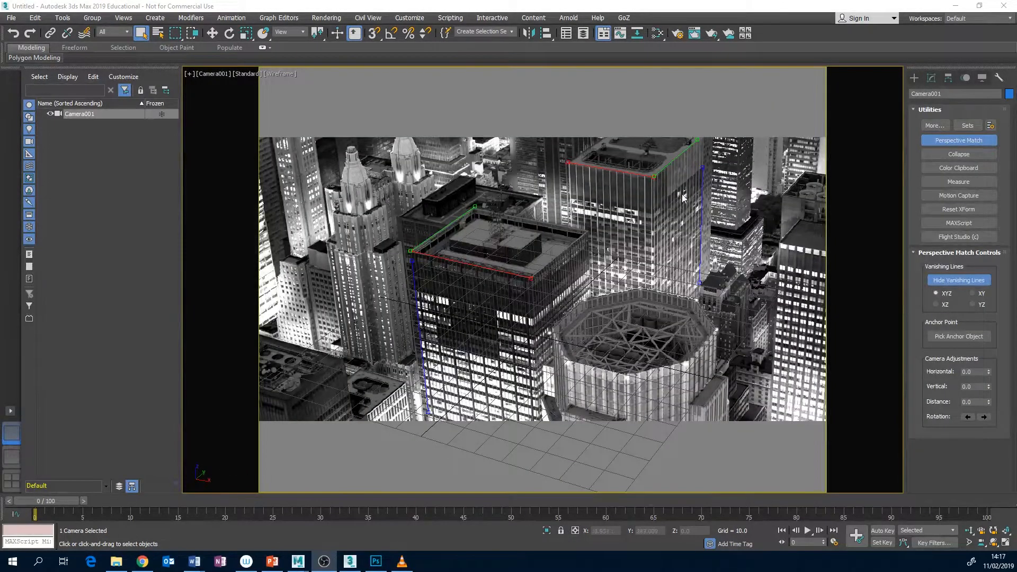
Hide the vanishing lines and reselect the matched camera in the scene list
left_click(978, 279)
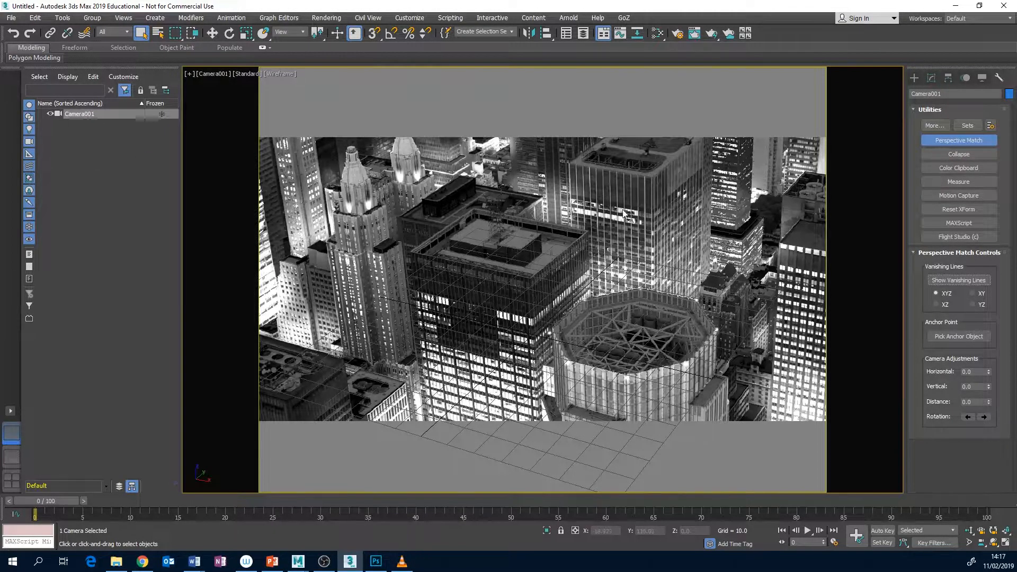
left_click(84, 132)
left_click(79, 115)
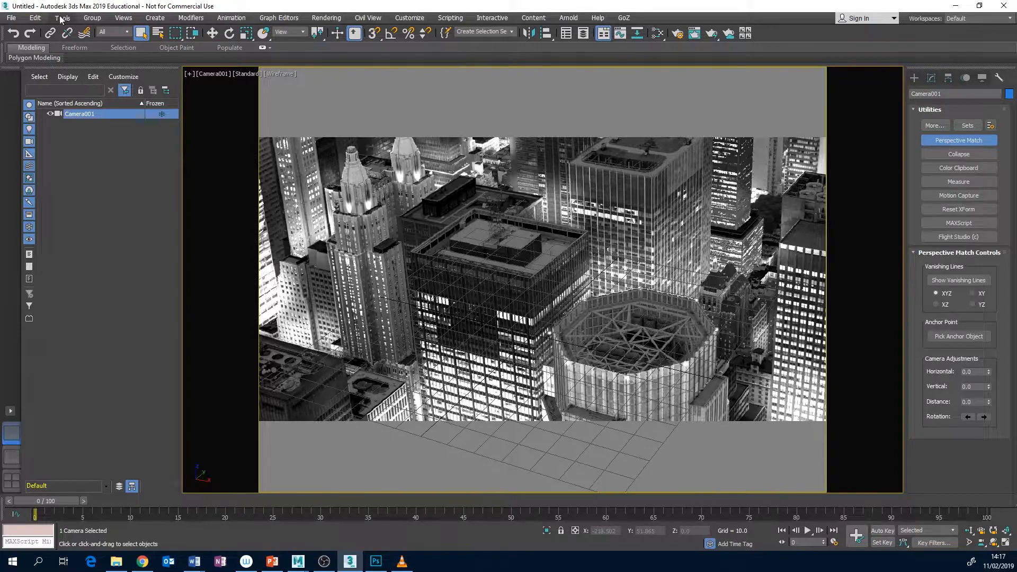
Start an FBX export of the selected camera and choose the assets folder of CameraProjection_BASIC in Downloads as its destination
left_click(11, 17)
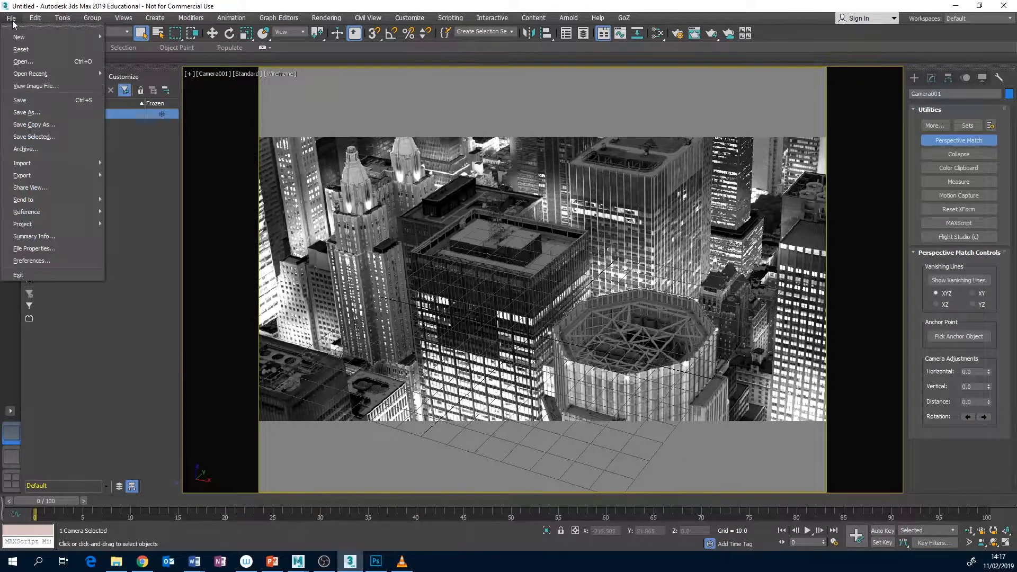
mouse_move(59, 175)
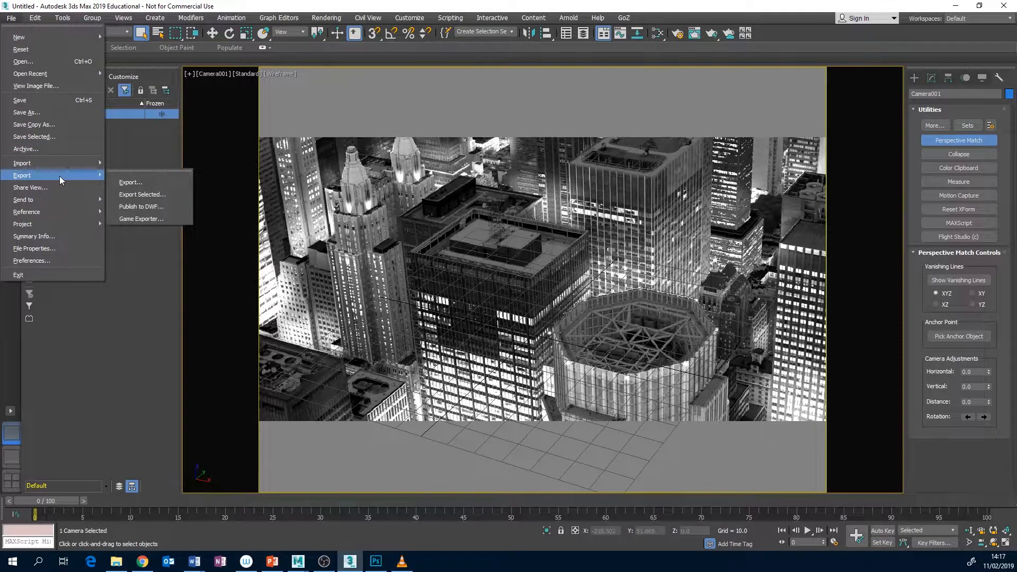
left_click(151, 199)
left_click_drag(299, 249, 546, 350)
left_click_drag(150, 24, 189, 50)
left_click(228, 82)
left_click(229, 82)
left_click(228, 82)
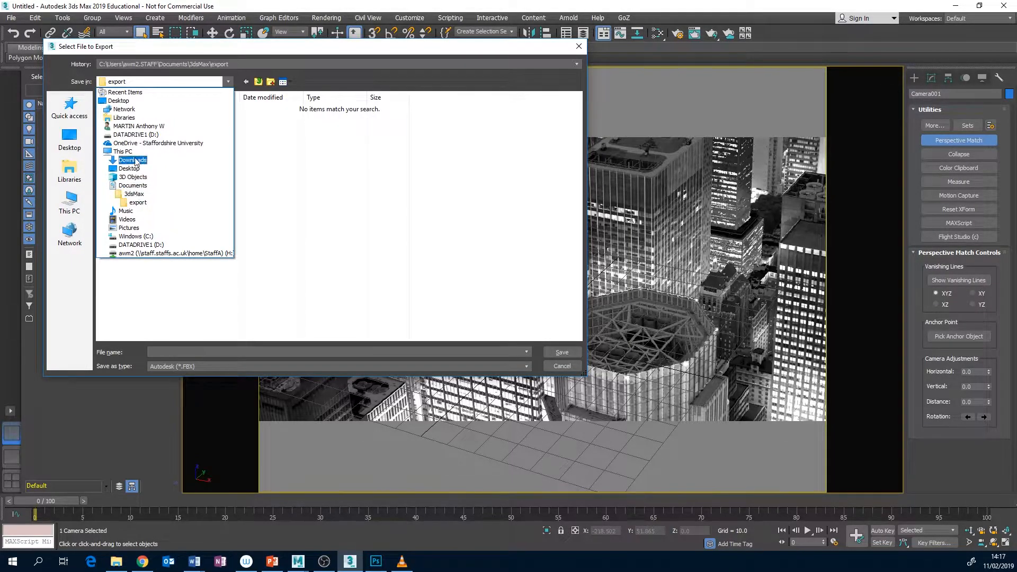
left_click(136, 161)
double_click(142, 108)
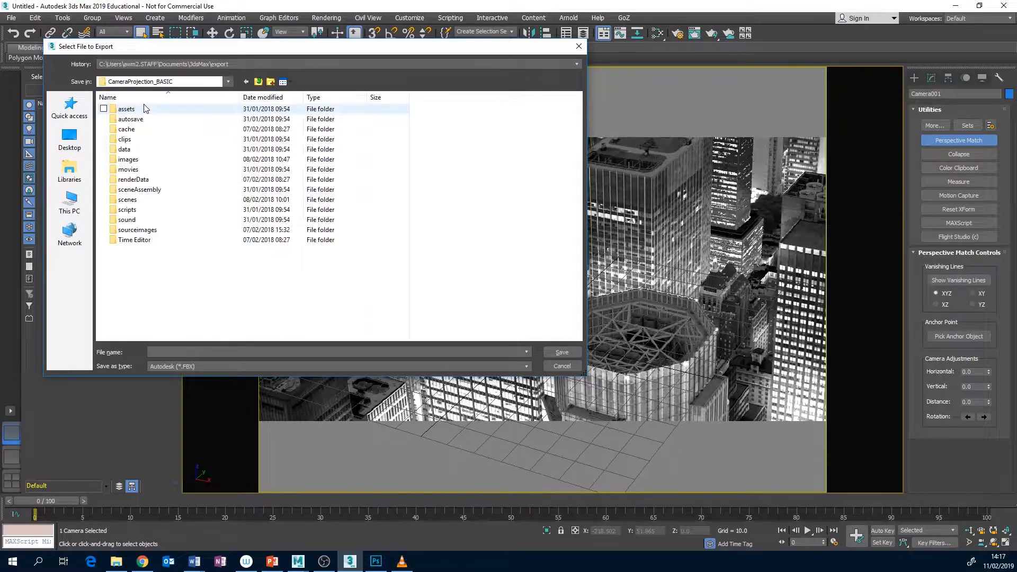
double_click(126, 109)
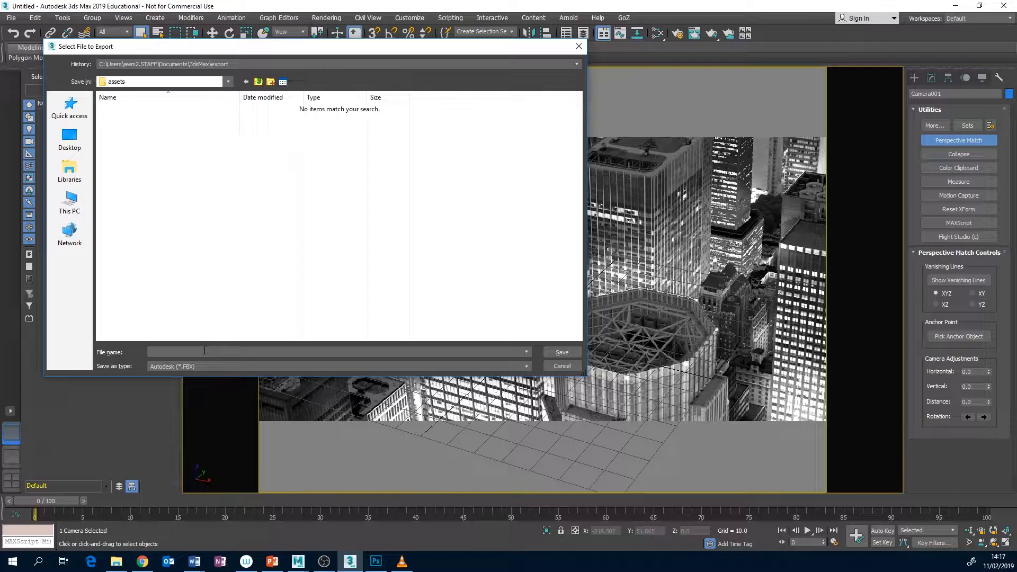
Name the FBX export file Projection_camera and proceed to its export options
type("Projection_camera")
left_click(561, 353)
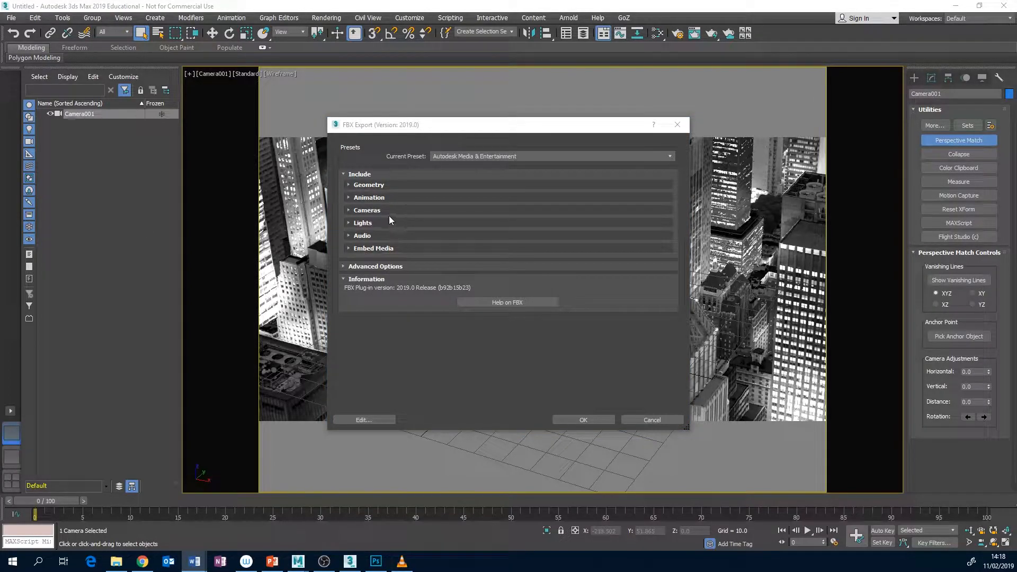
Enable Bake Animation in the animation settings of the FBX export options
left_click(348, 185)
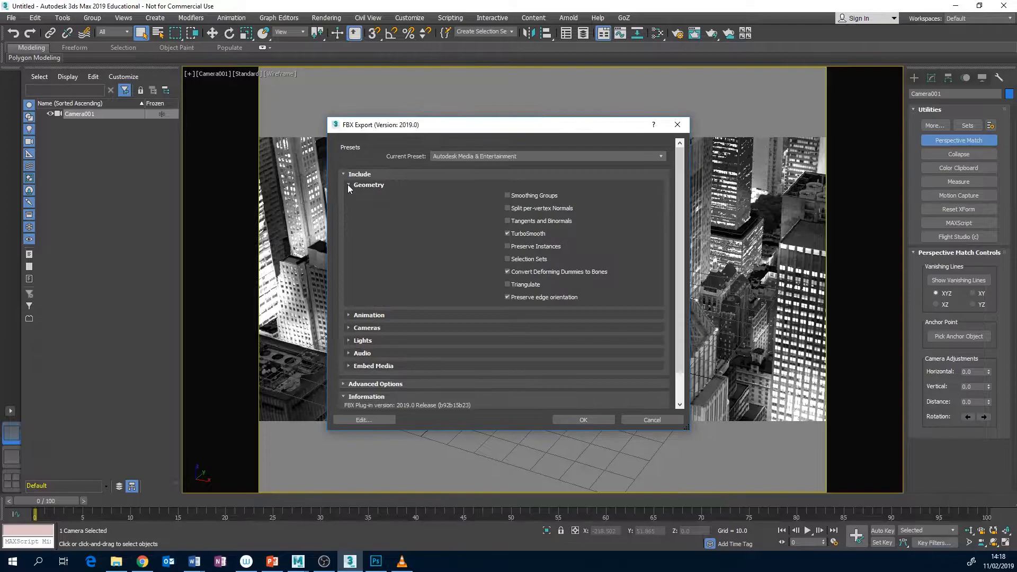
left_click(348, 185)
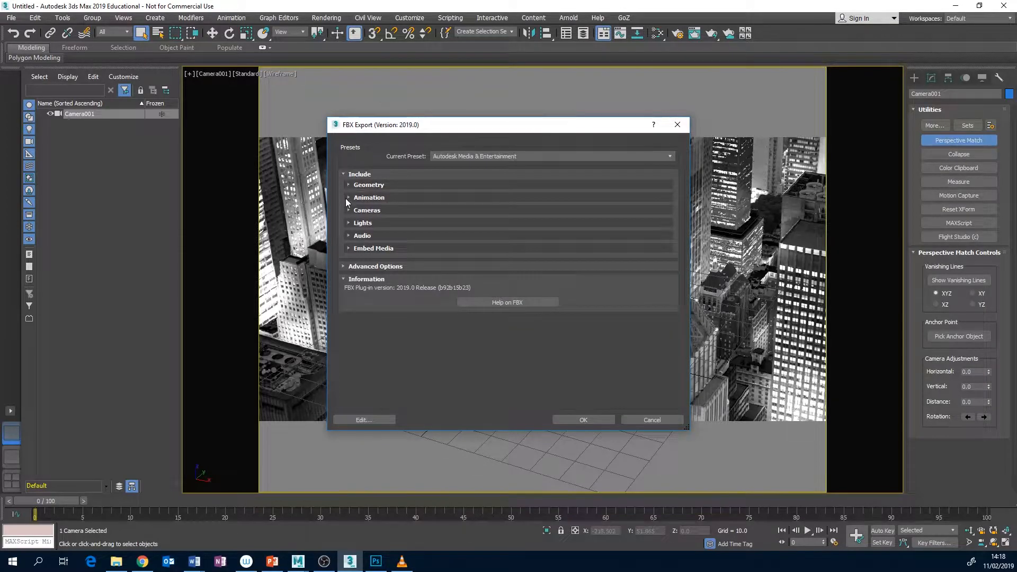
left_click(349, 198)
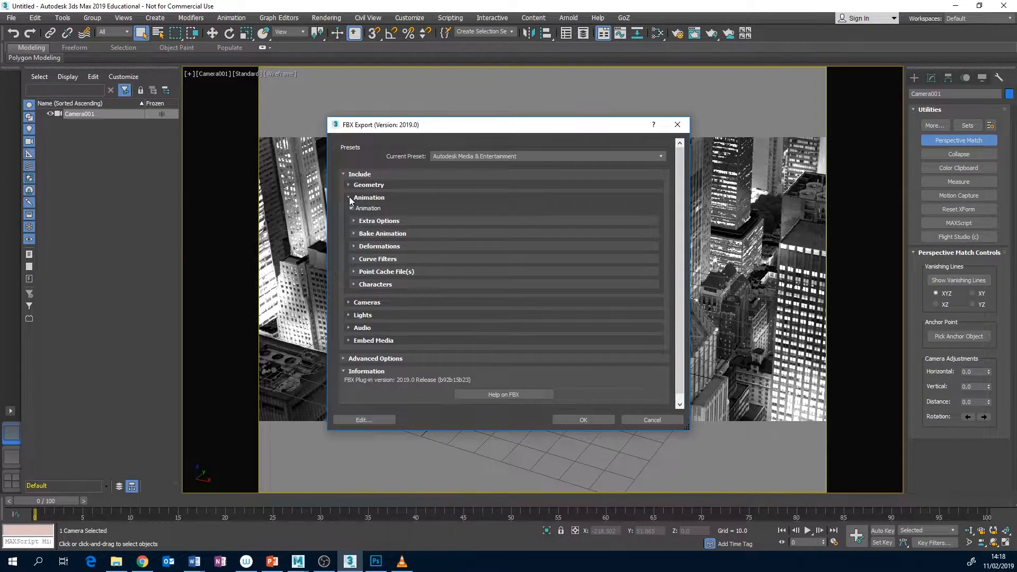
left_click(354, 234)
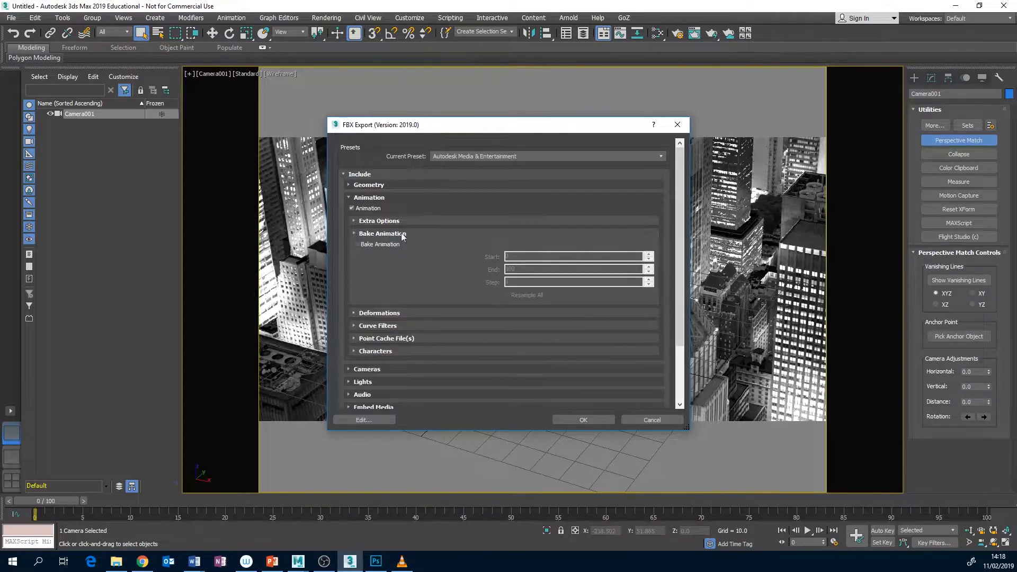
left_click(358, 244)
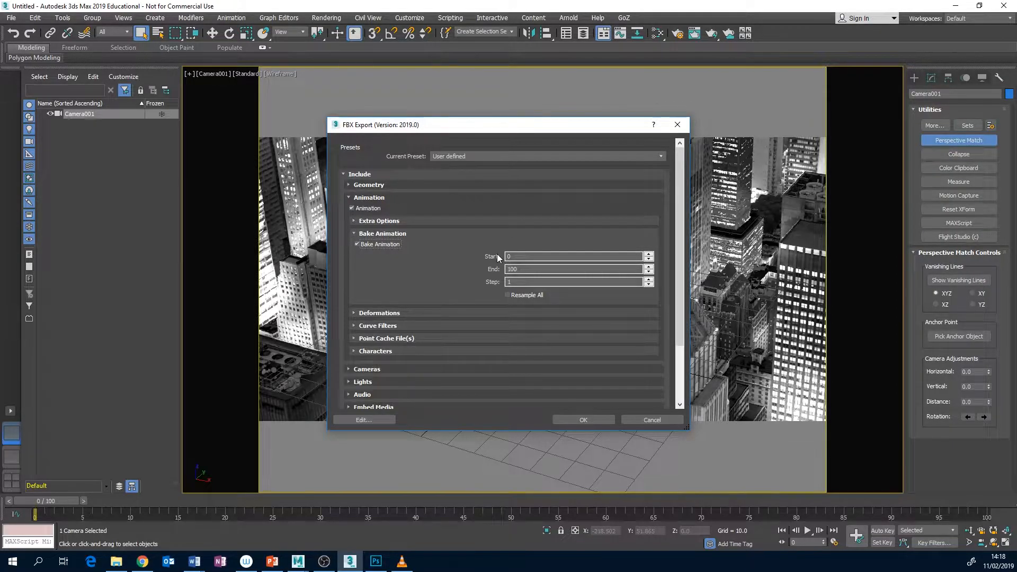
Expand the camera, units and axis conversion settings of the FBX export and set the up axis to Z-up
left_click(354, 233)
left_click(354, 234)
scroll(352, 315, "down", 1)
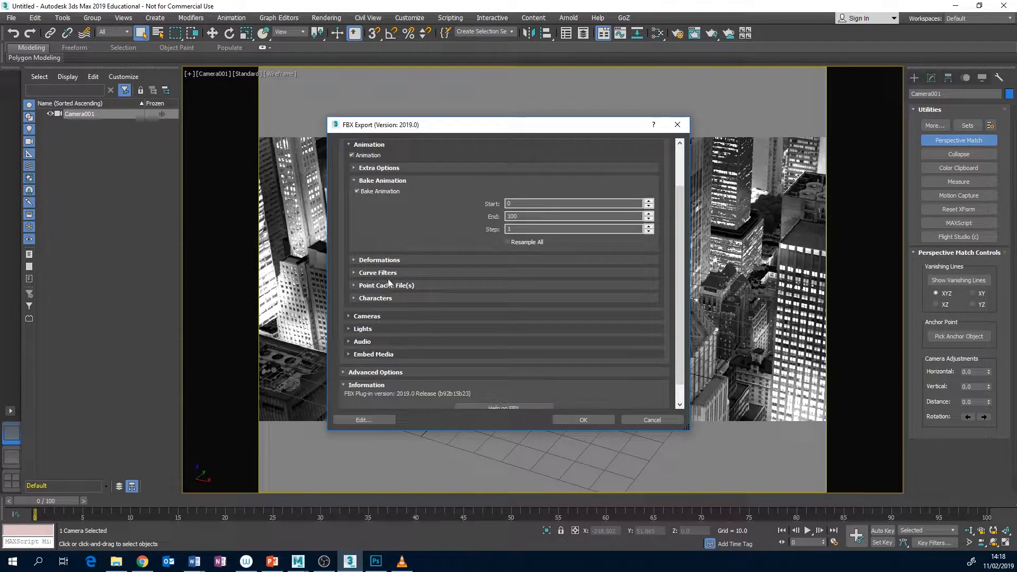
left_click(349, 316)
scroll(506, 291, "down", 1)
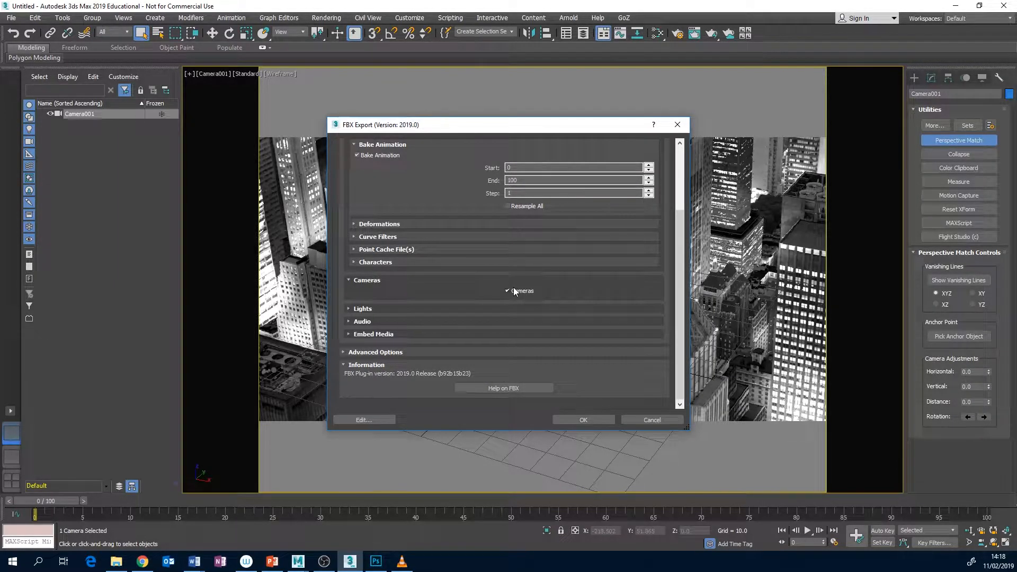
left_click(344, 353)
scroll(448, 325, "down", 2)
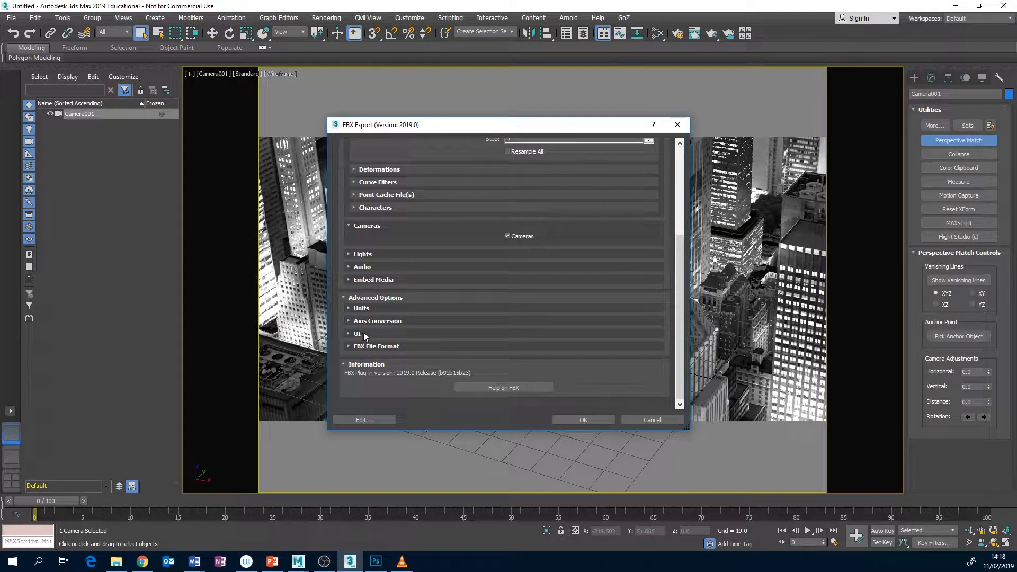
left_click(349, 308)
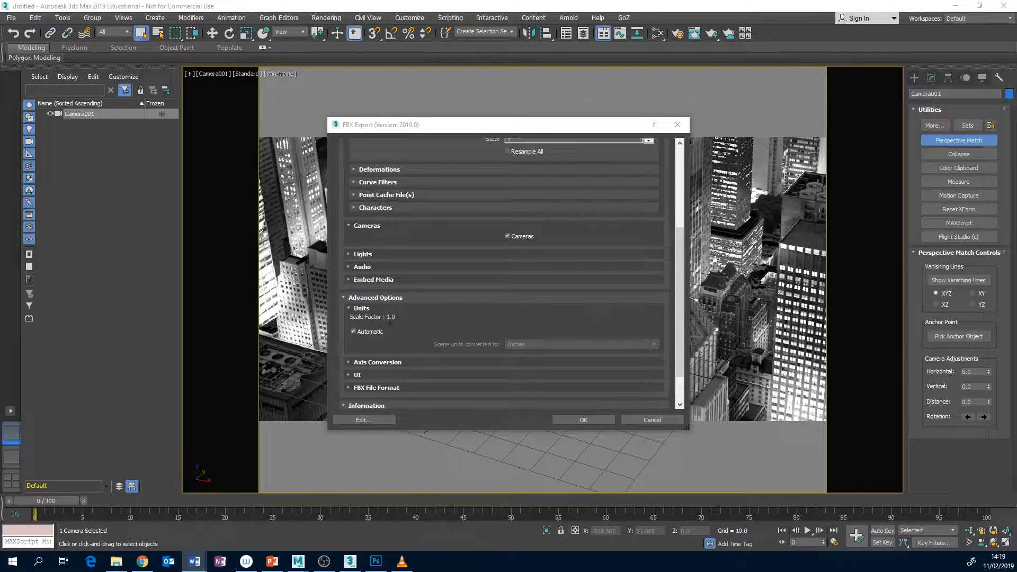
left_click(348, 363)
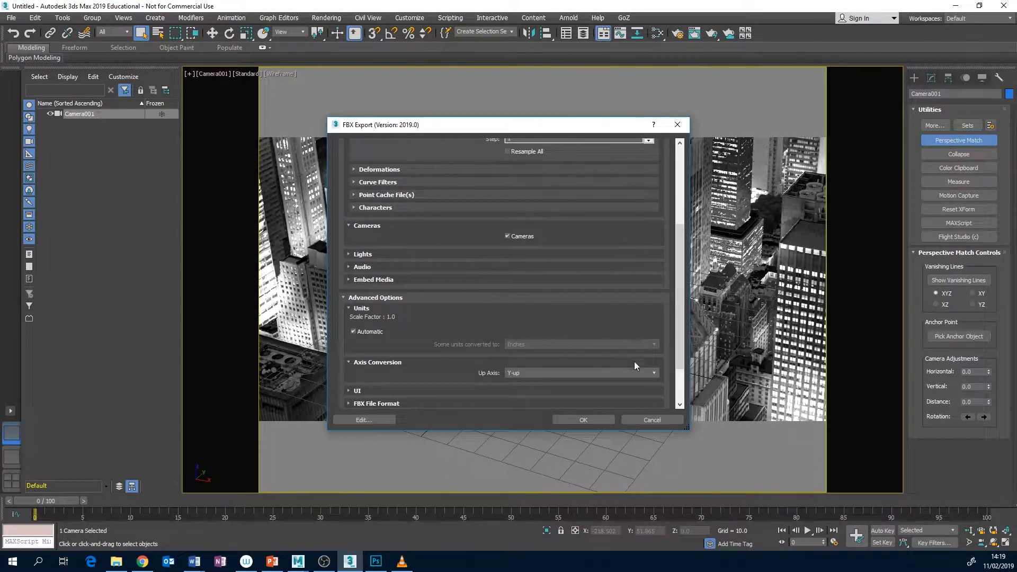
left_click(652, 373)
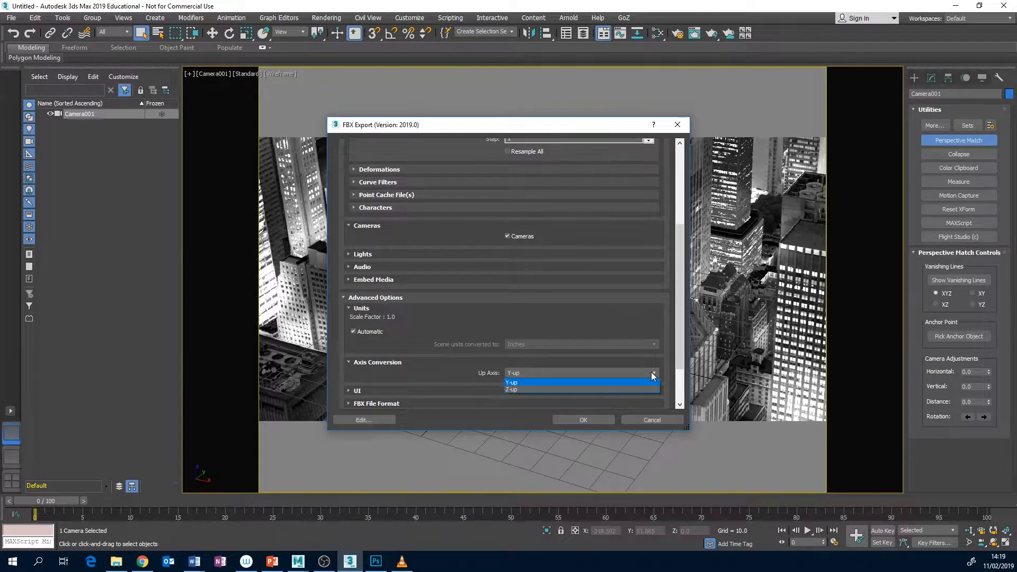
left_click(596, 390)
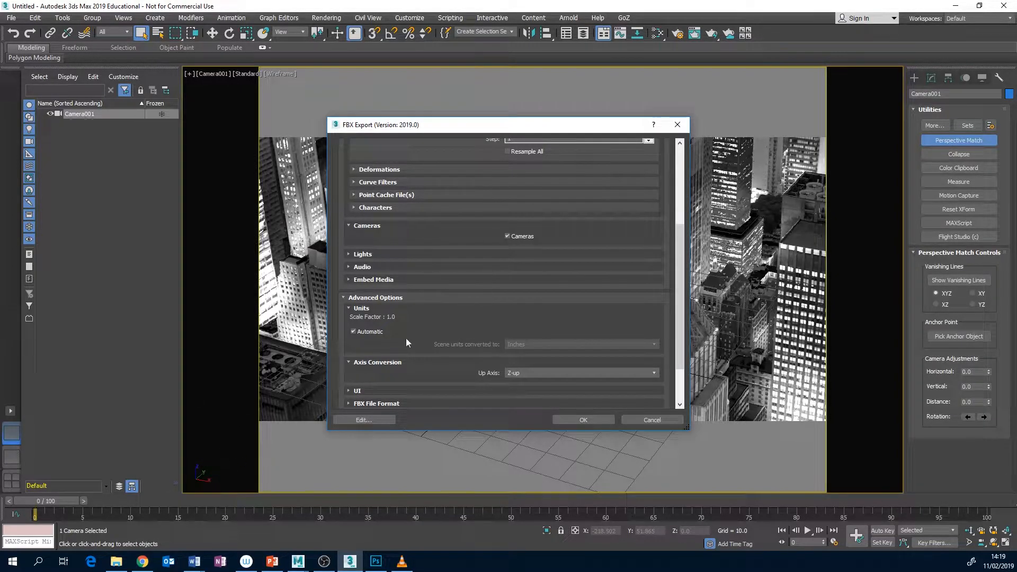
Set the FBX file format version to FBX 2018 in the advanced export options
scroll(438, 361, "down", 2)
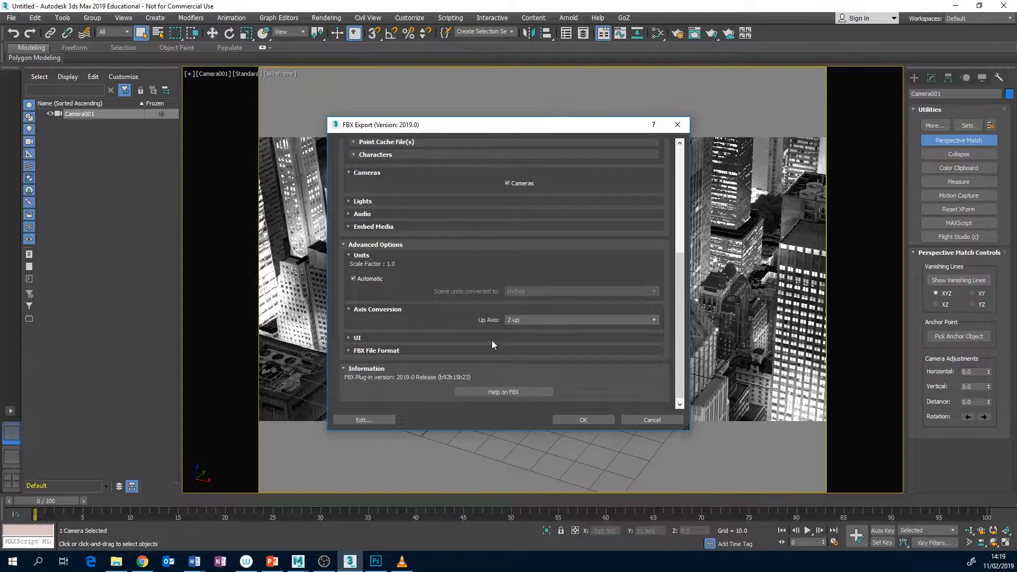
left_click(350, 339)
left_click(349, 339)
left_click(348, 351)
scroll(372, 350, "down", 2)
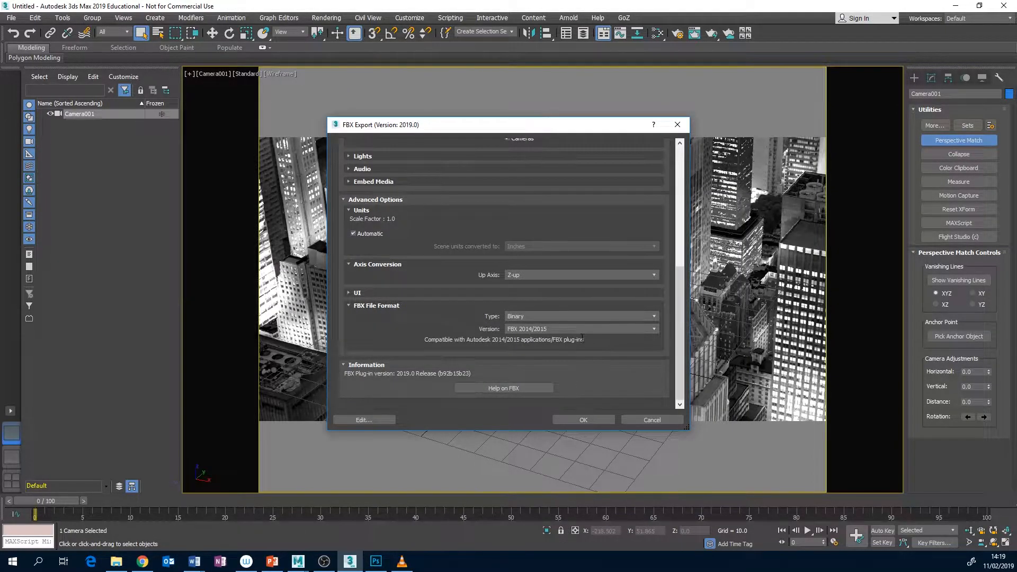
left_click(654, 329)
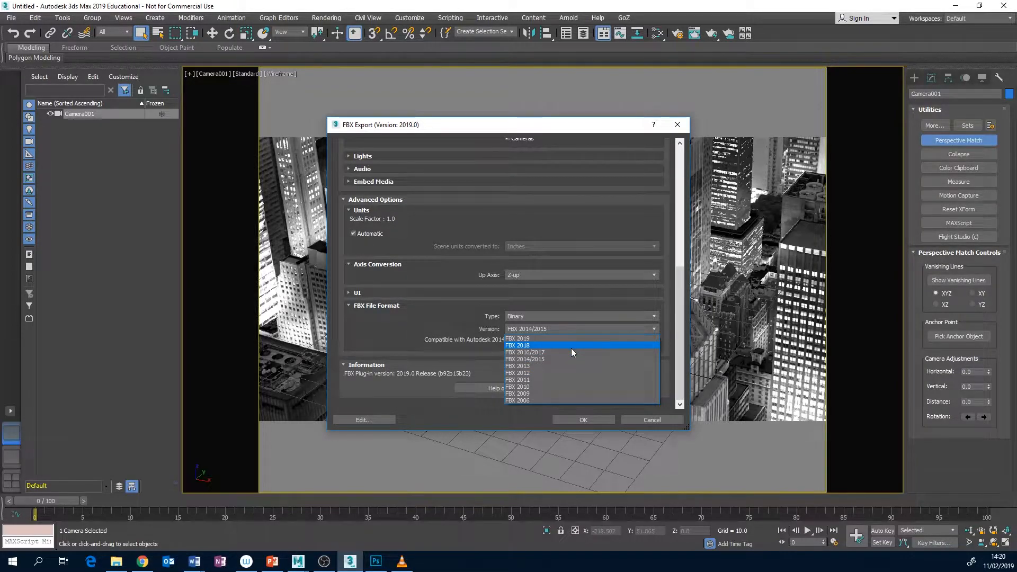
left_click(531, 346)
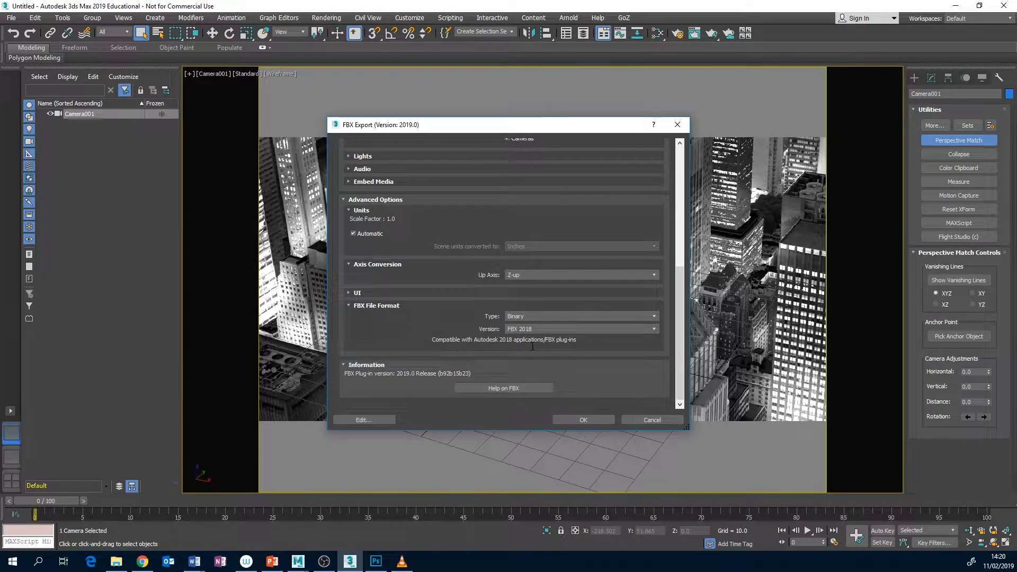
Return to the start of the export options, run the FBX export and dismiss the warnings report
left_click_drag(679, 342, 698, 212)
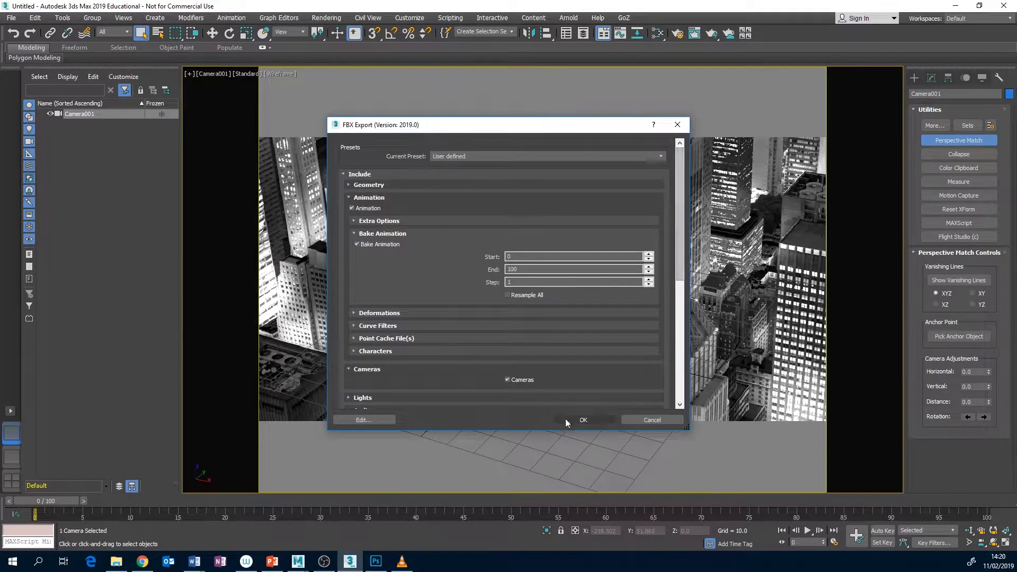
left_click(593, 422)
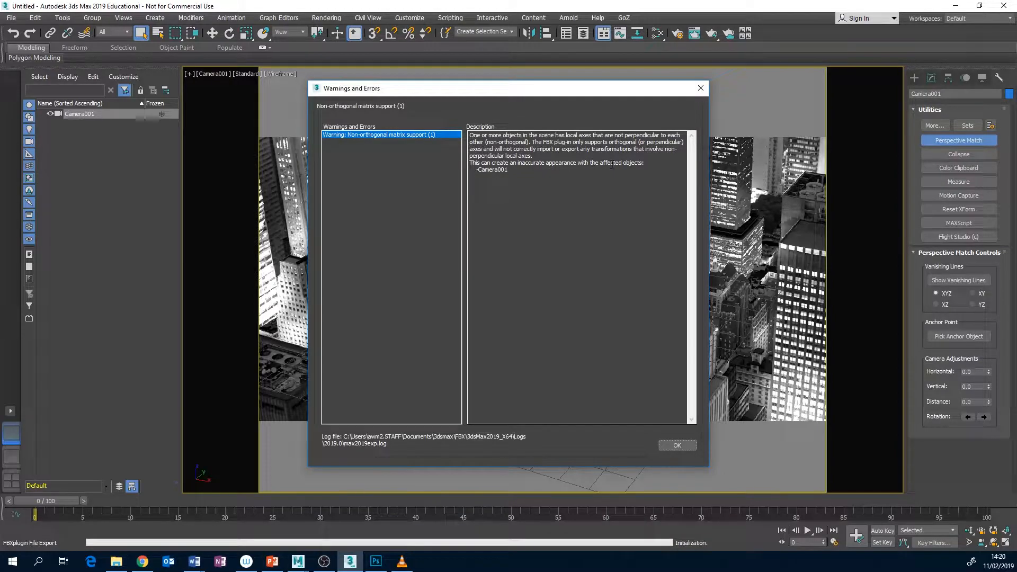
left_click(675, 444)
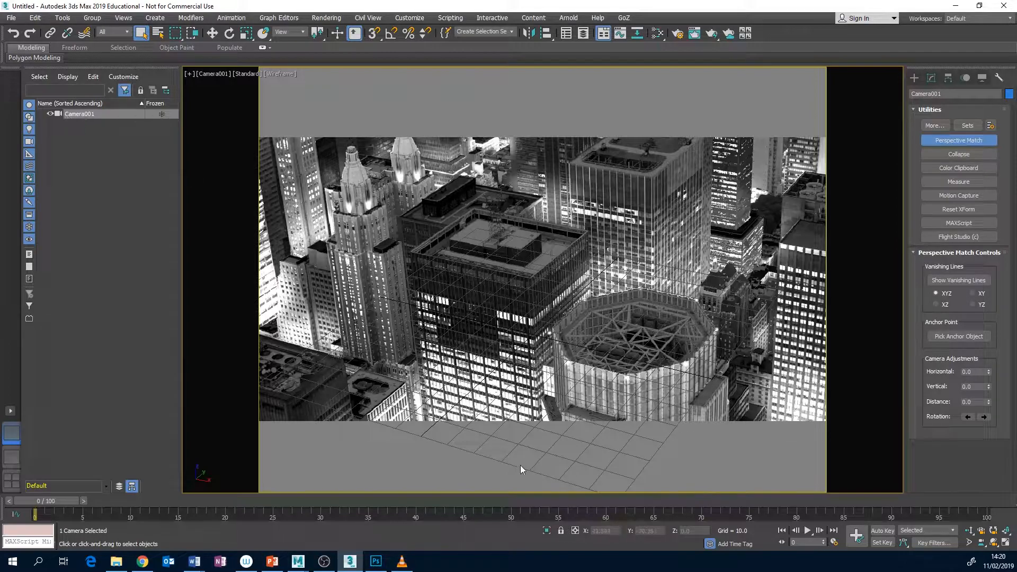
Switch to the Maya scene containing the city image plane and cube, and start a file import
mouse_move(298, 562)
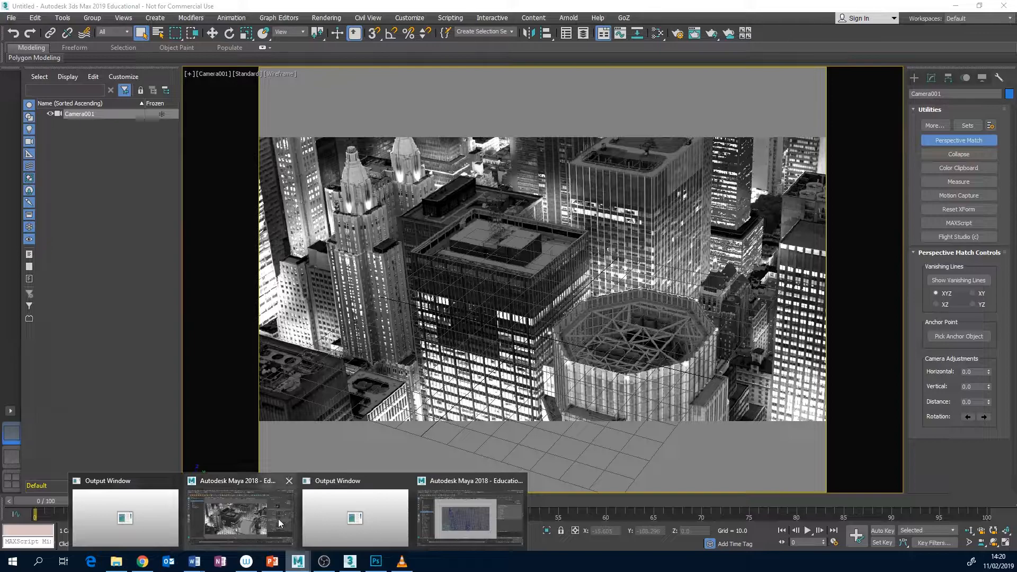
left_click(257, 511)
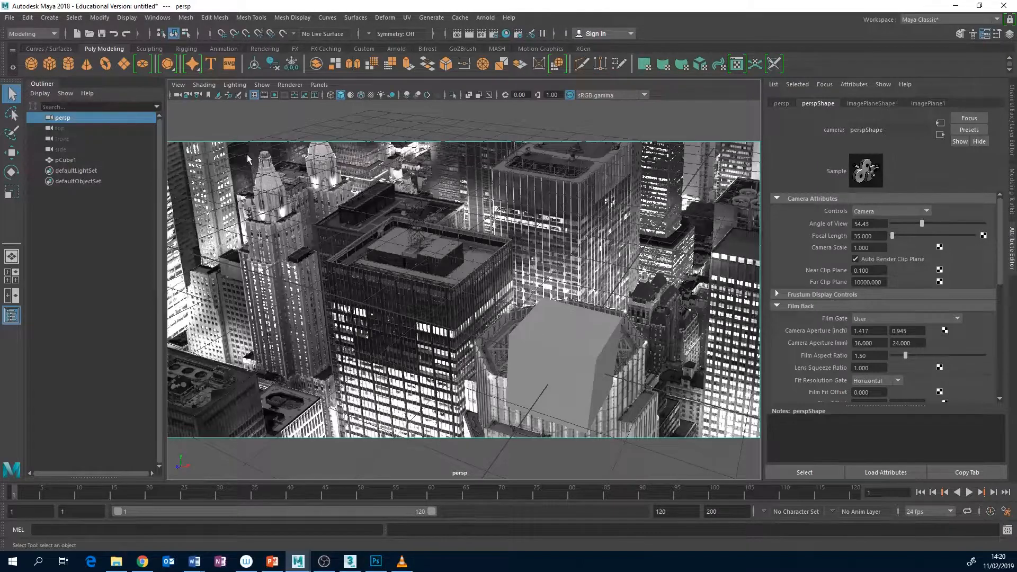
left_click(10, 18)
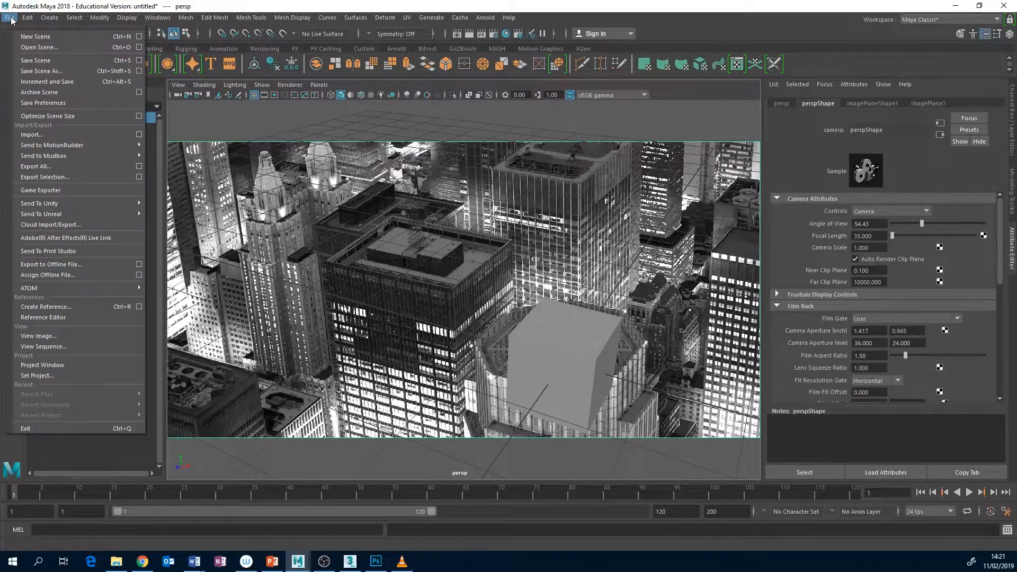
left_click(56, 135)
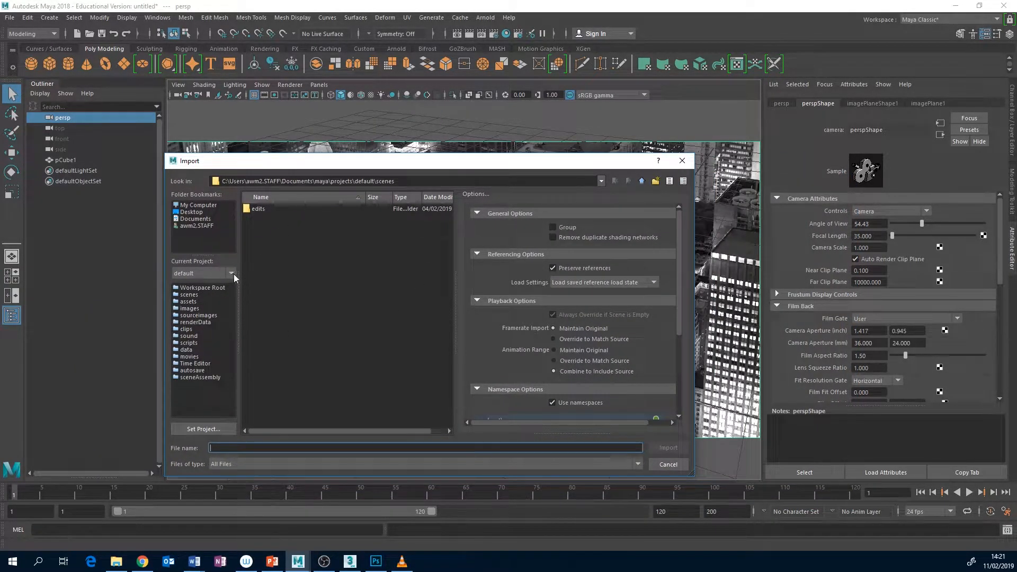
Import Projection_camera.FBX from the assets folder of CameraProjection_BASIC in Downloads
left_click(197, 220)
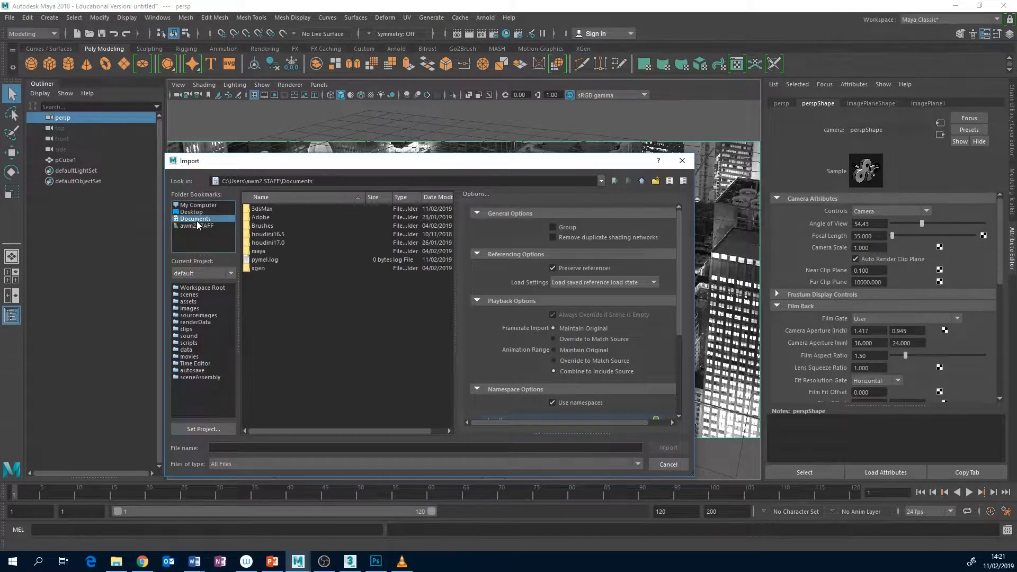
left_click(197, 225)
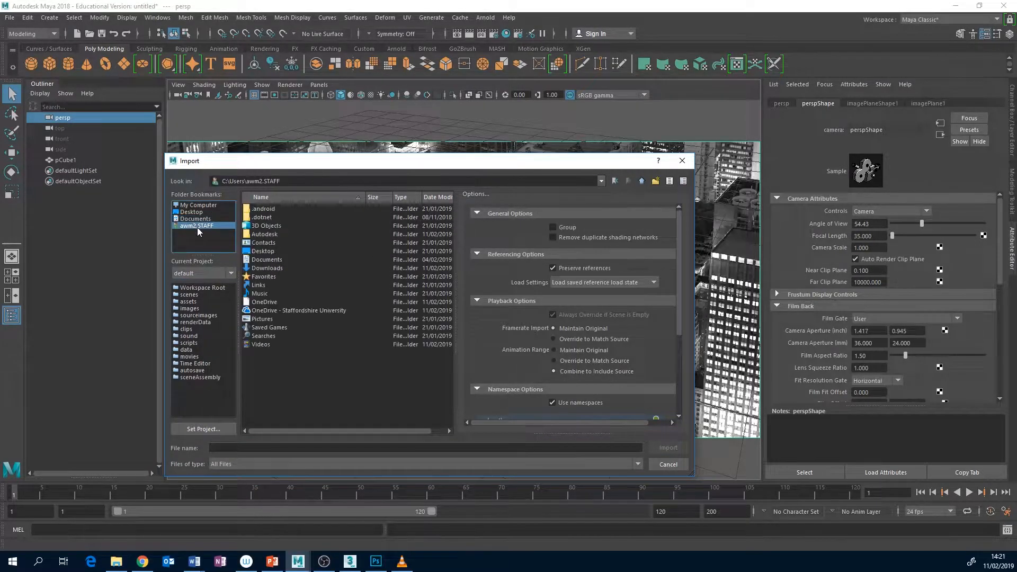
double_click(267, 269)
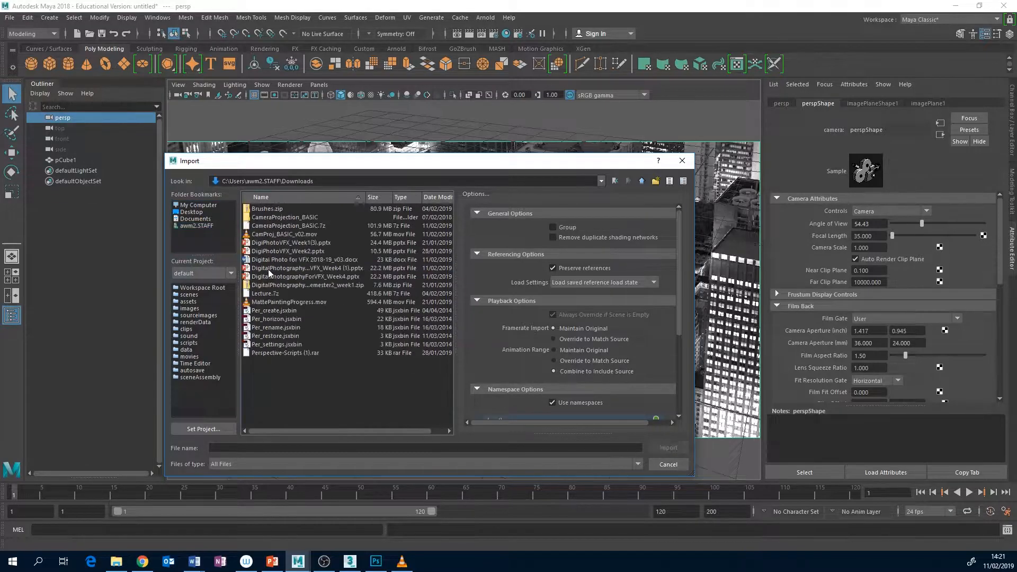
double_click(298, 217)
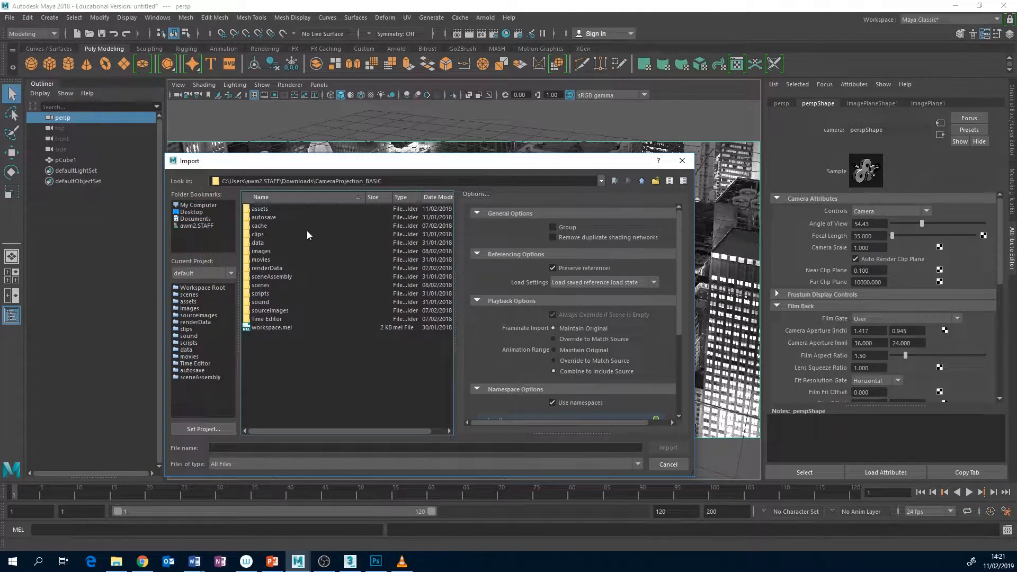
double_click(261, 209)
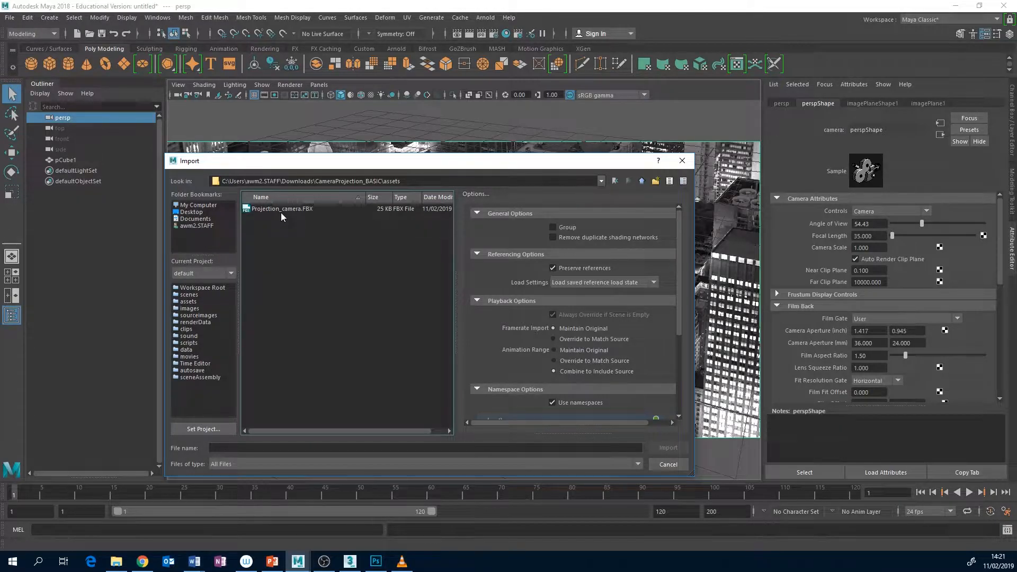
left_click(285, 209)
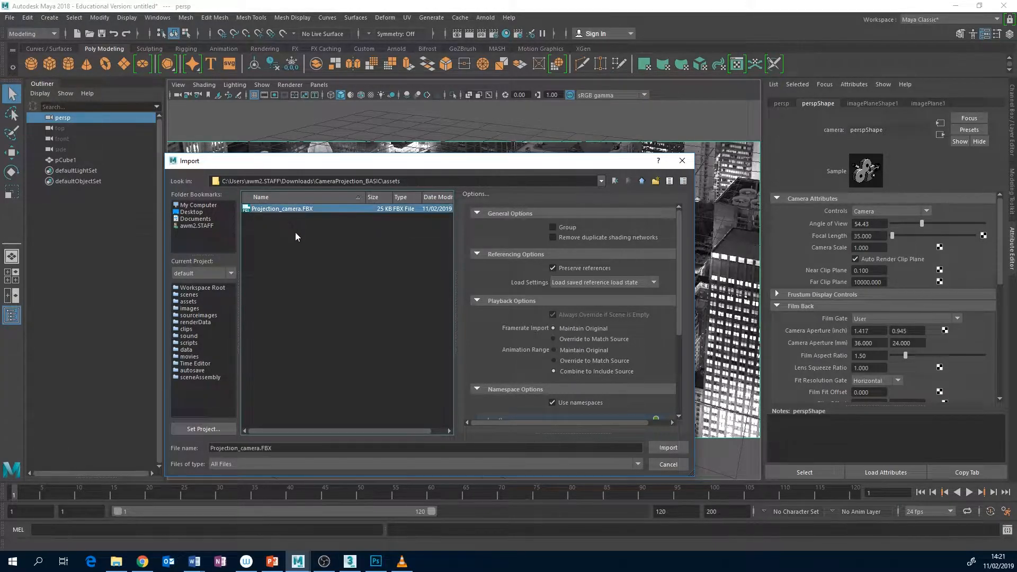
left_click(676, 448)
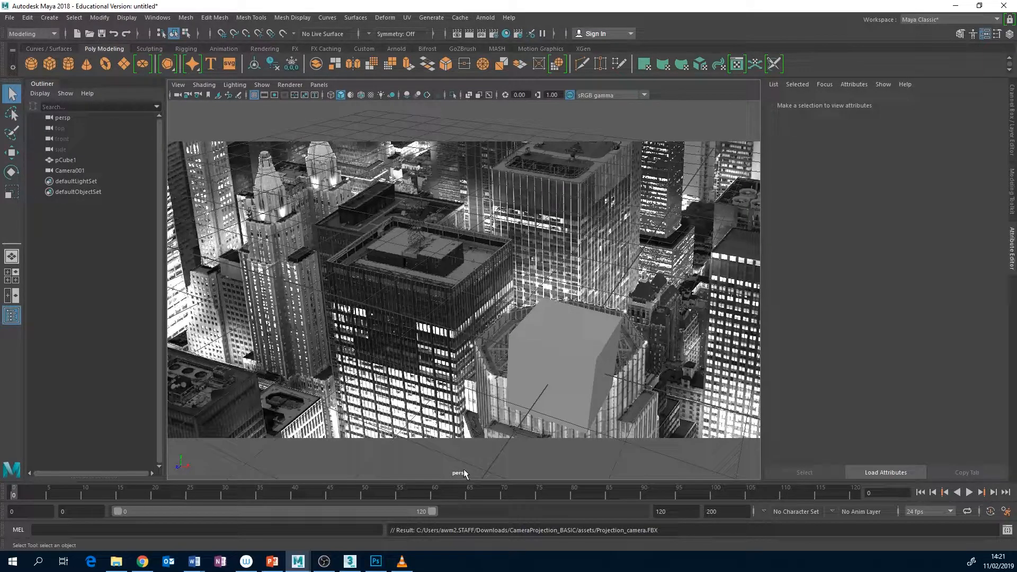
Look through the imported Camera001 in the viewport and delete the perspective camera's city image plane
left_click(70, 170)
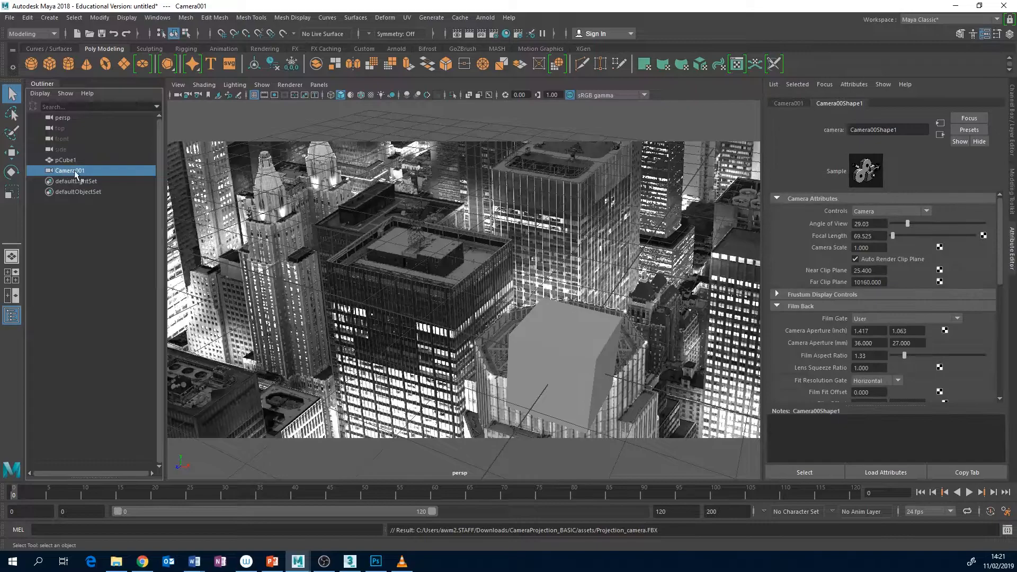
left_click(324, 86)
mouse_move(350, 95)
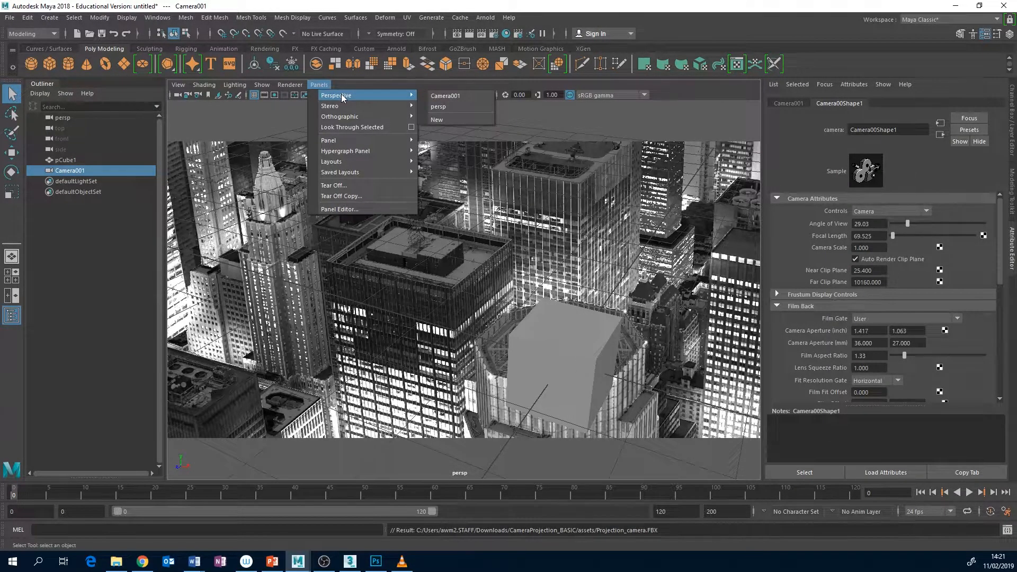
left_click(454, 97)
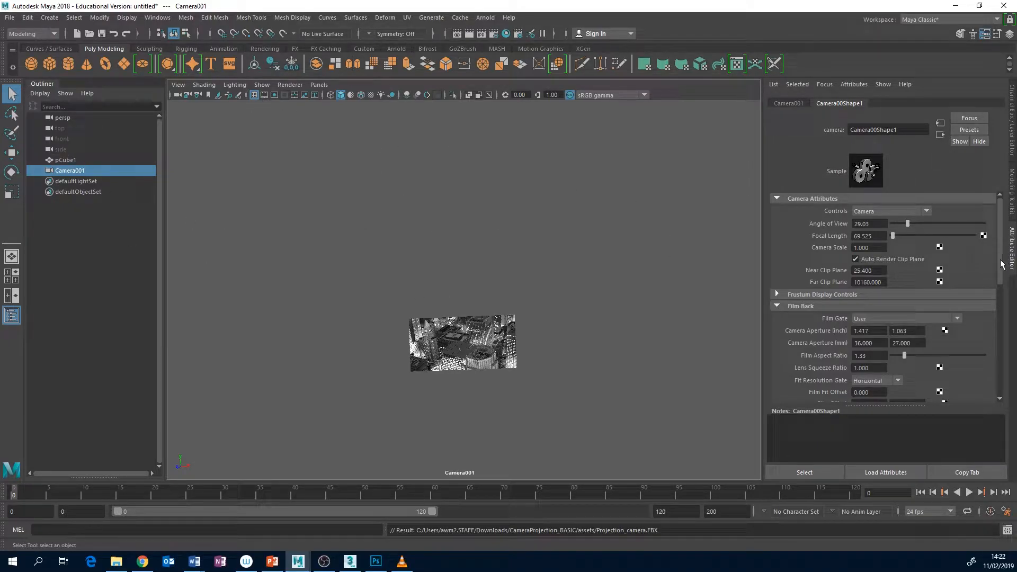
left_click(502, 329)
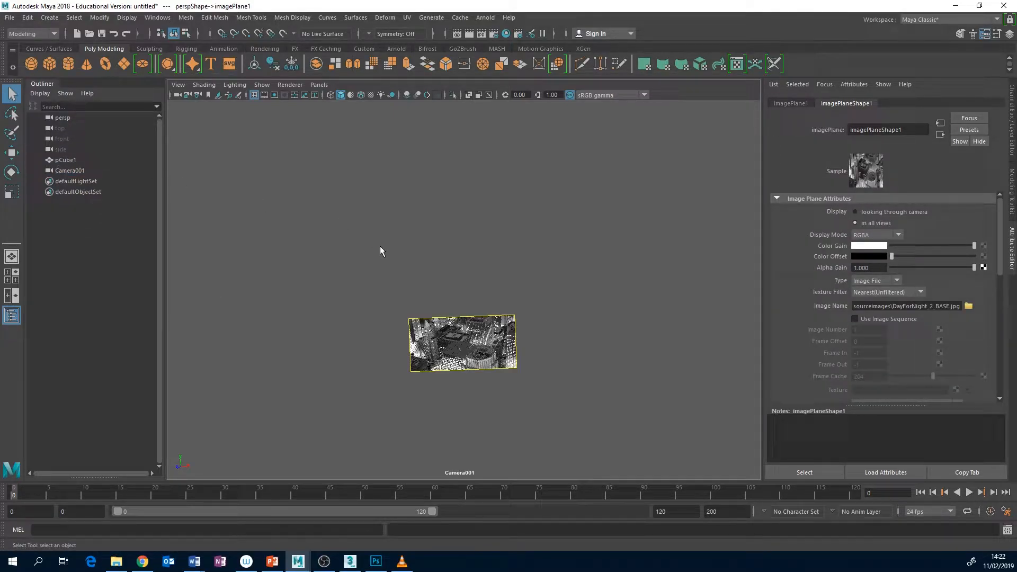
key("Delete")
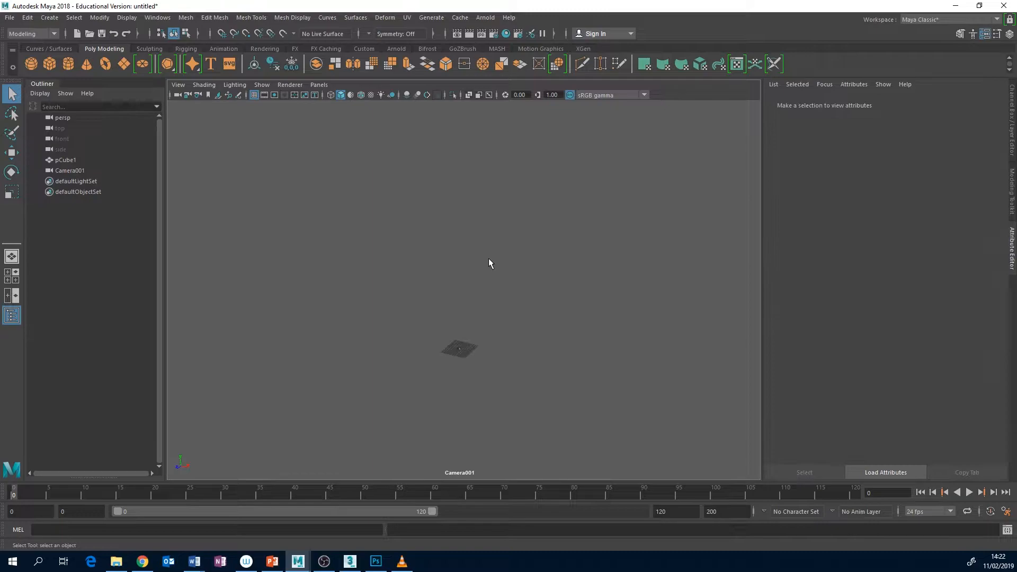
Load DayForNight_2_BASE.jpg from the sourceimages folder of CameraProjection_BASIC as the image plane of Camera001
left_click(91, 171)
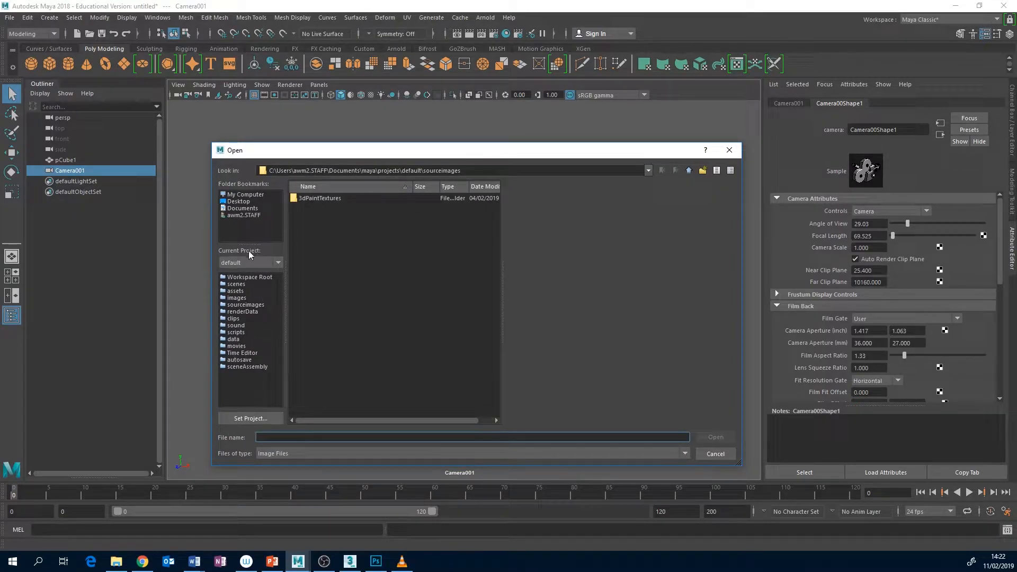
left_click(236, 216)
double_click(318, 261)
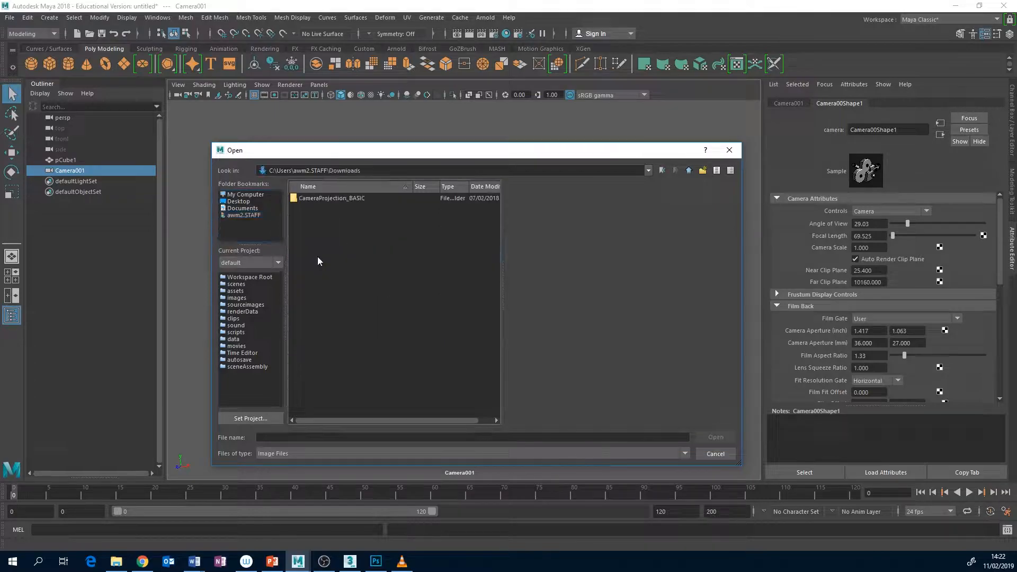
double_click(318, 199)
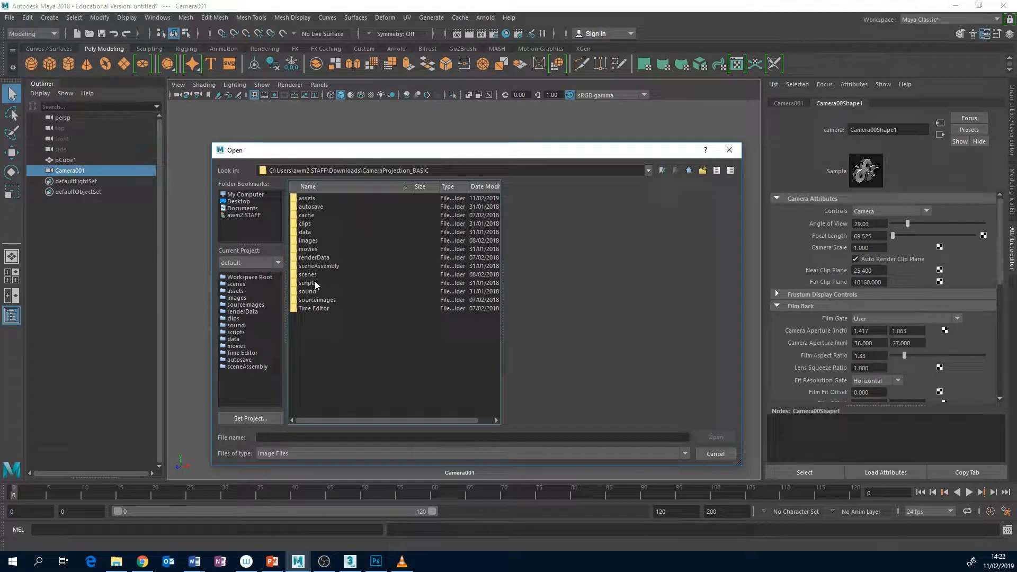
double_click(316, 300)
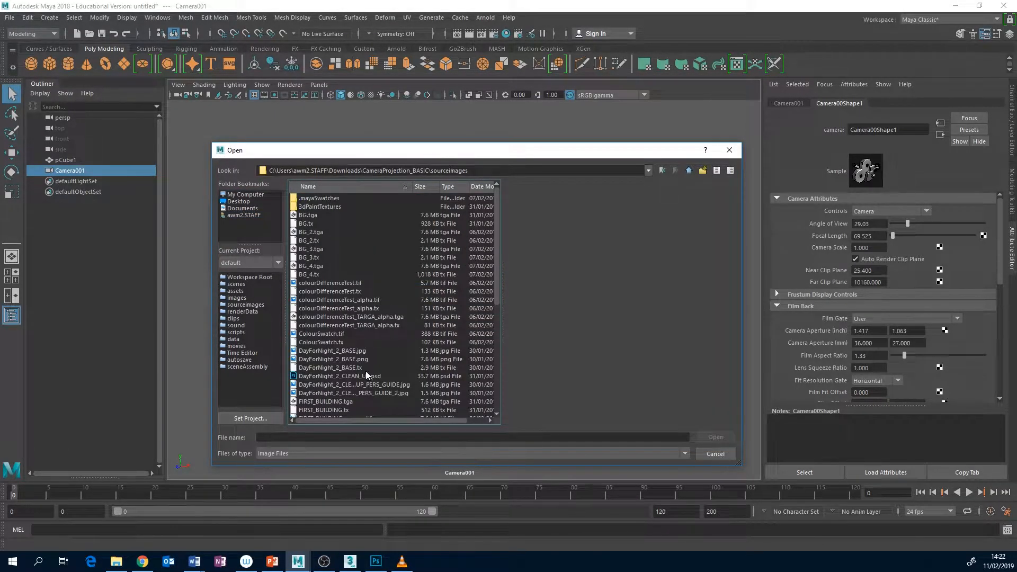
left_click(349, 351)
left_click(706, 438)
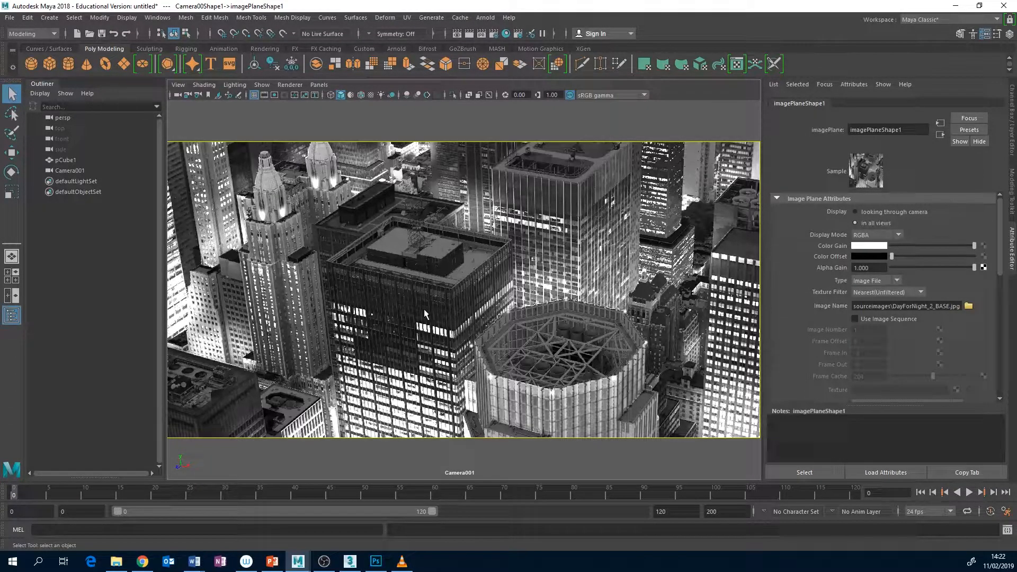
Look at the perspective-matched camera view in 3ds Max and return to the Maya scene with the city photo
left_click(350, 563)
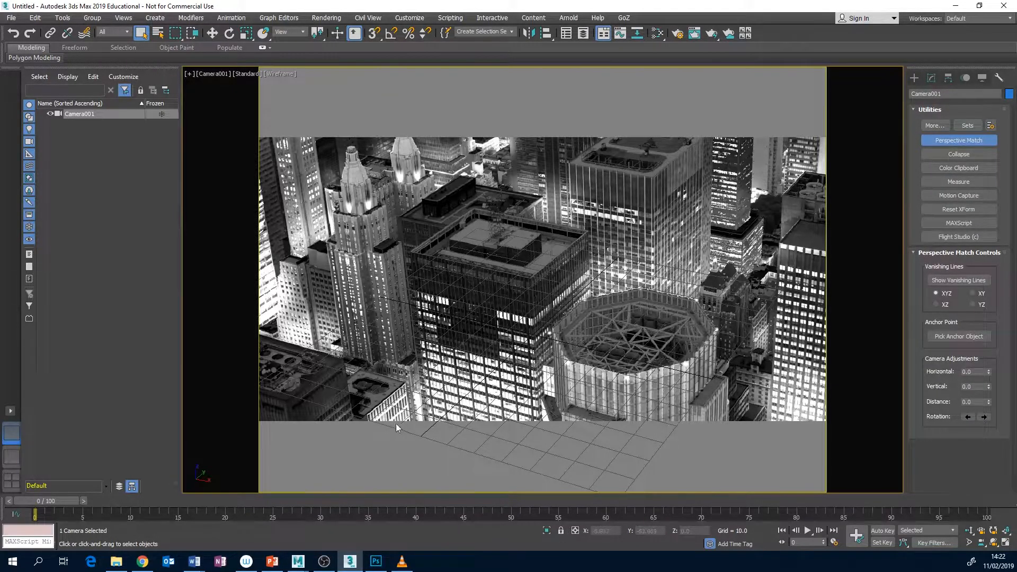
left_click(297, 562)
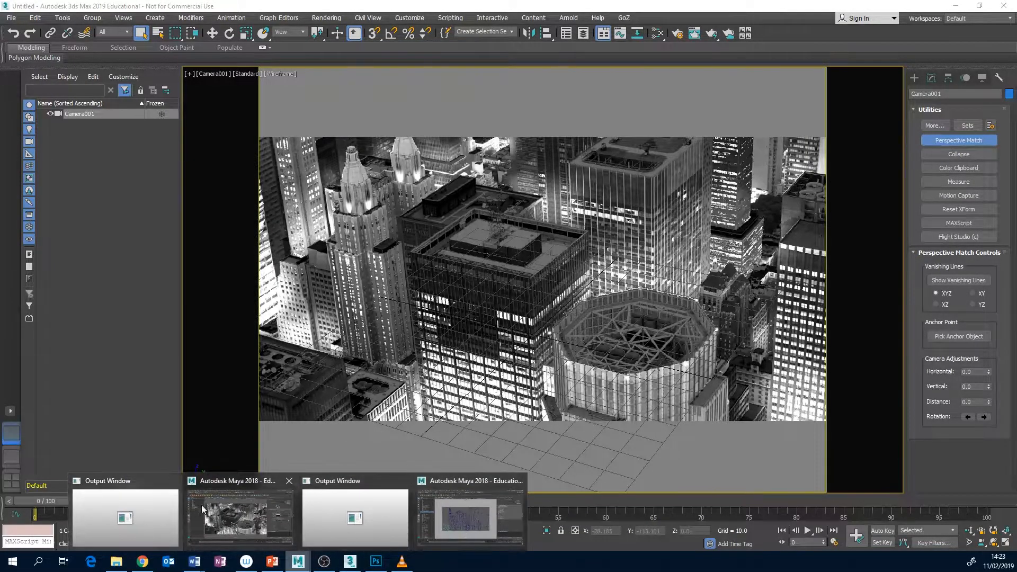
left_click(234, 506)
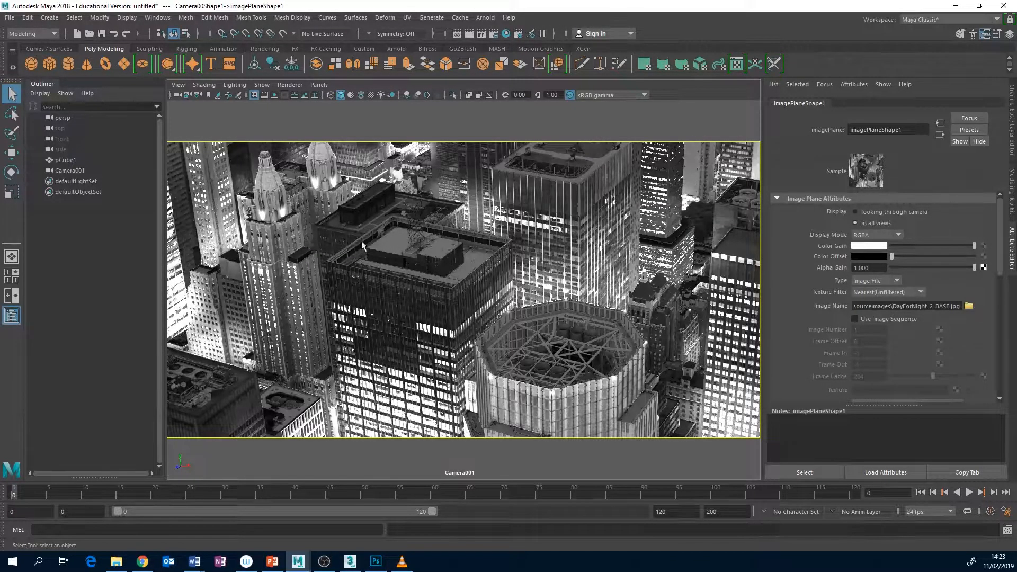
Create a polygon cube, and set the depth of Camera001's image plane to 1000
left_click(50, 65)
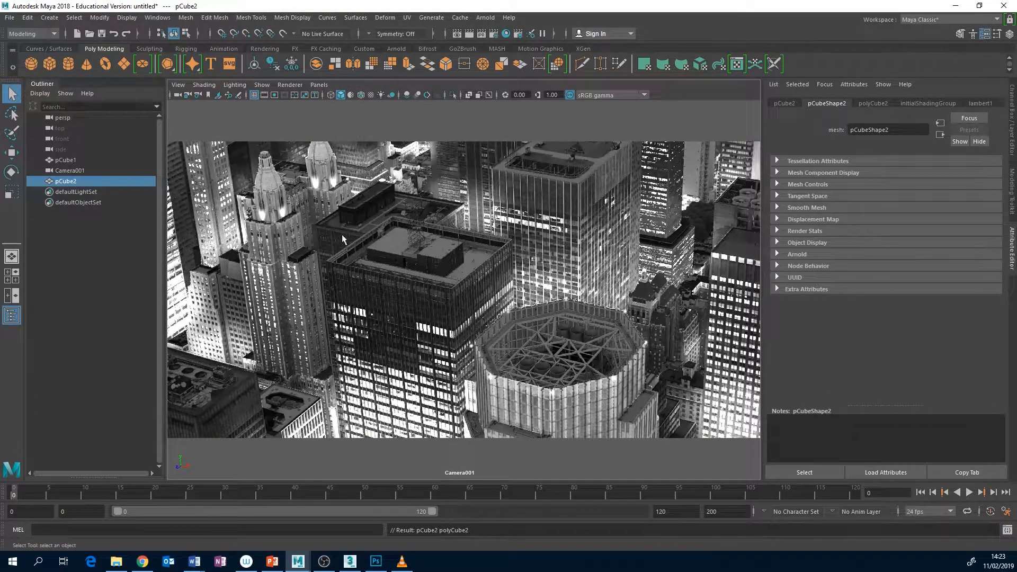
left_click(396, 236)
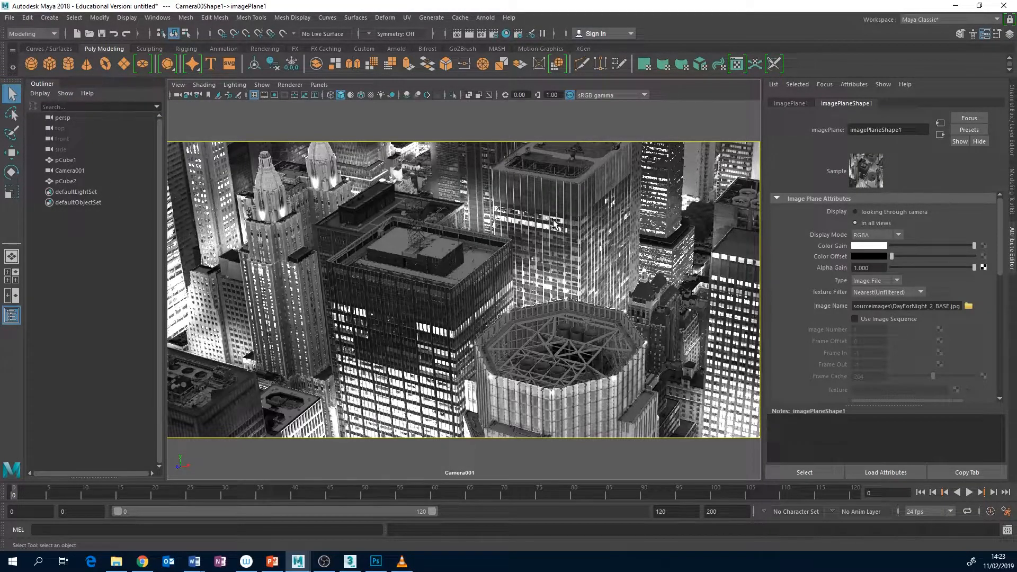
left_click(64, 170)
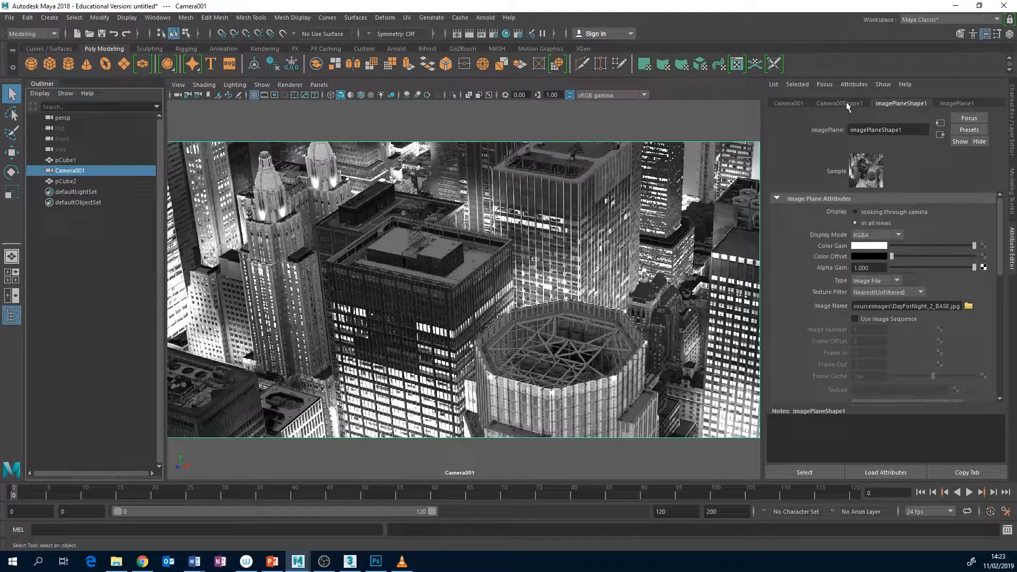
left_click_drag(1001, 236, 1005, 307)
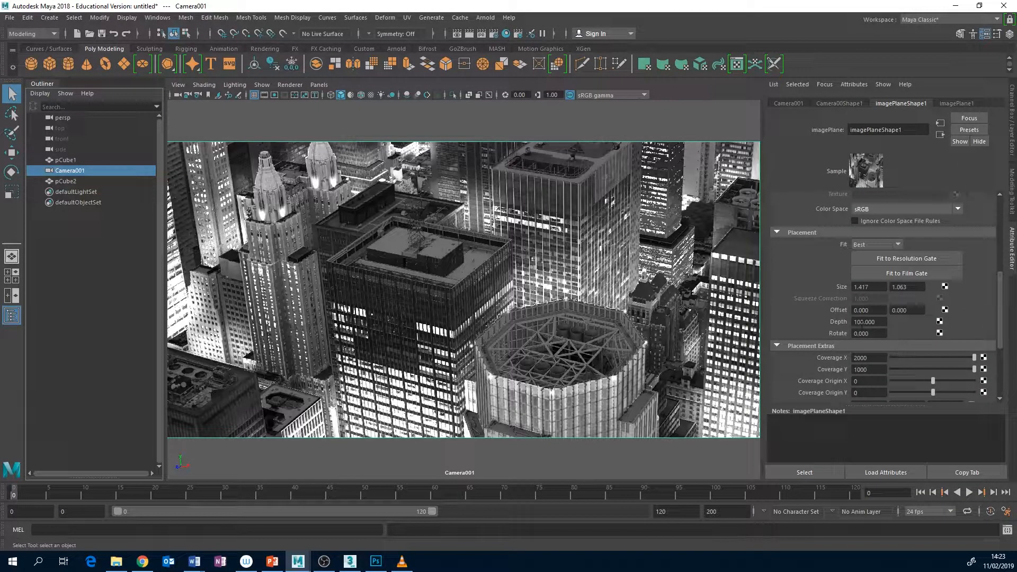
left_click(858, 322)
key("Return")
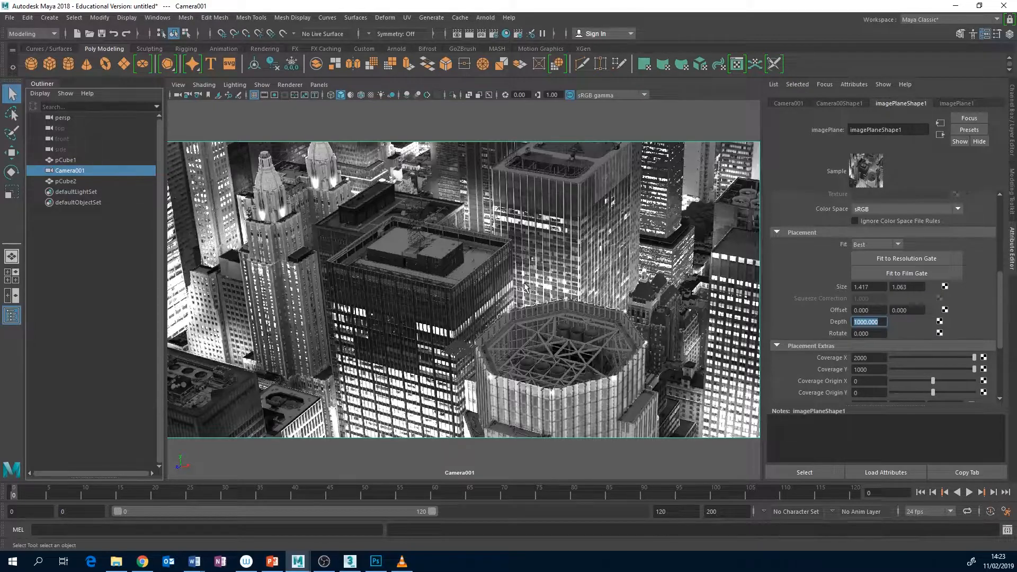
Scale the new cube uniformly to about 104 and display the viewport in wireframe
left_click(64, 181)
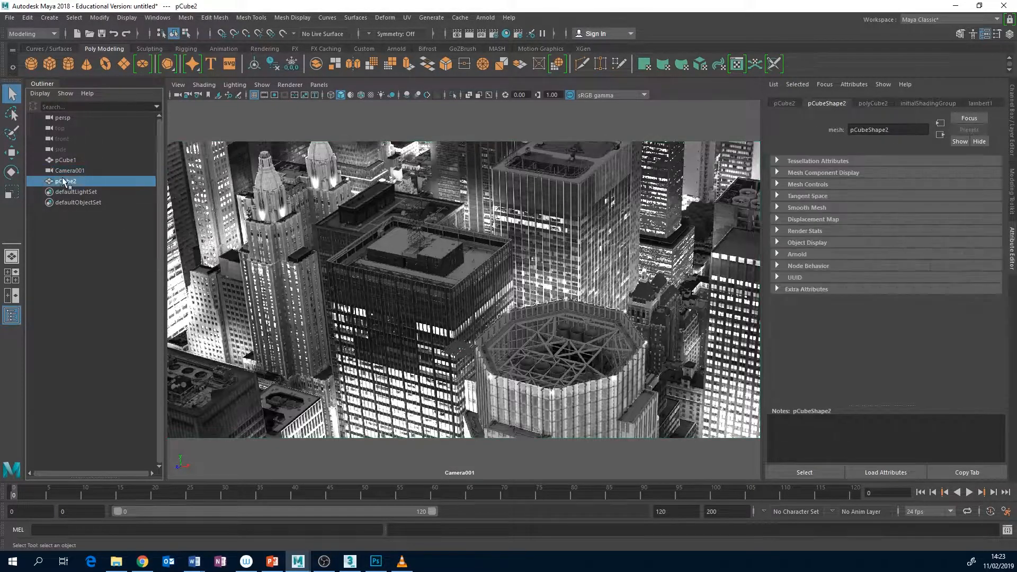
key("r")
left_click_drag(460, 350, 454, 296)
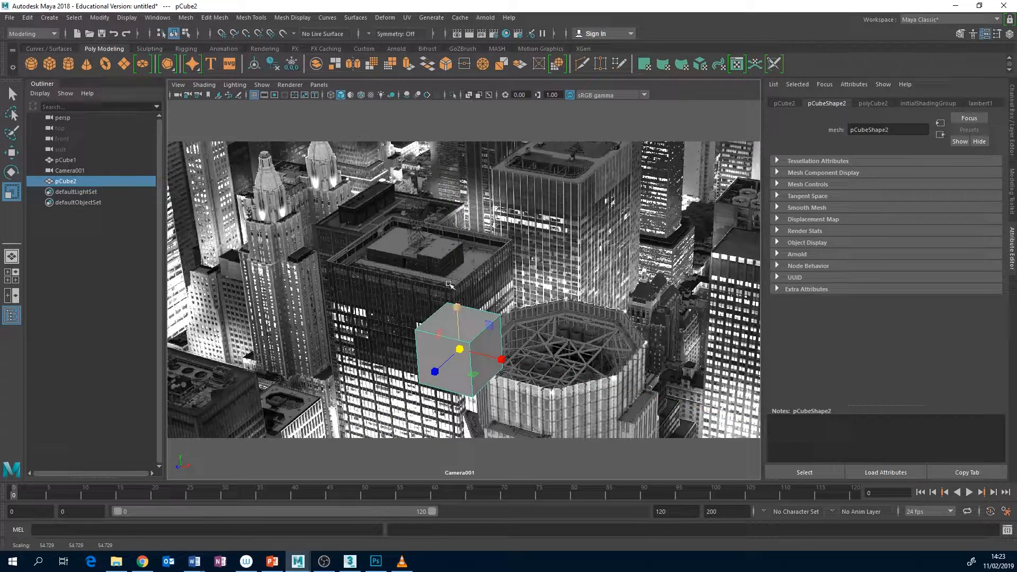
left_click(64, 172)
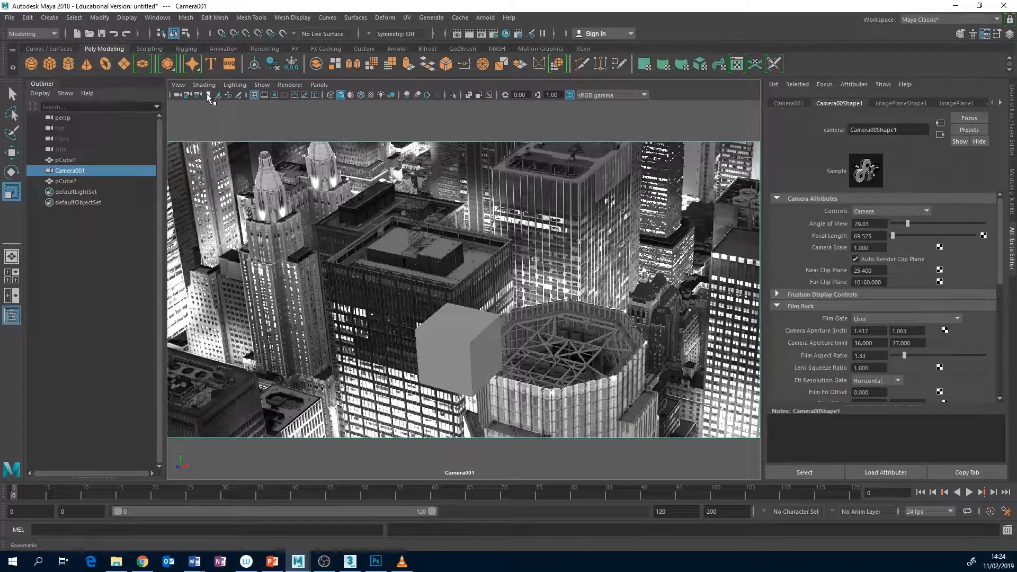
left_click(457, 354)
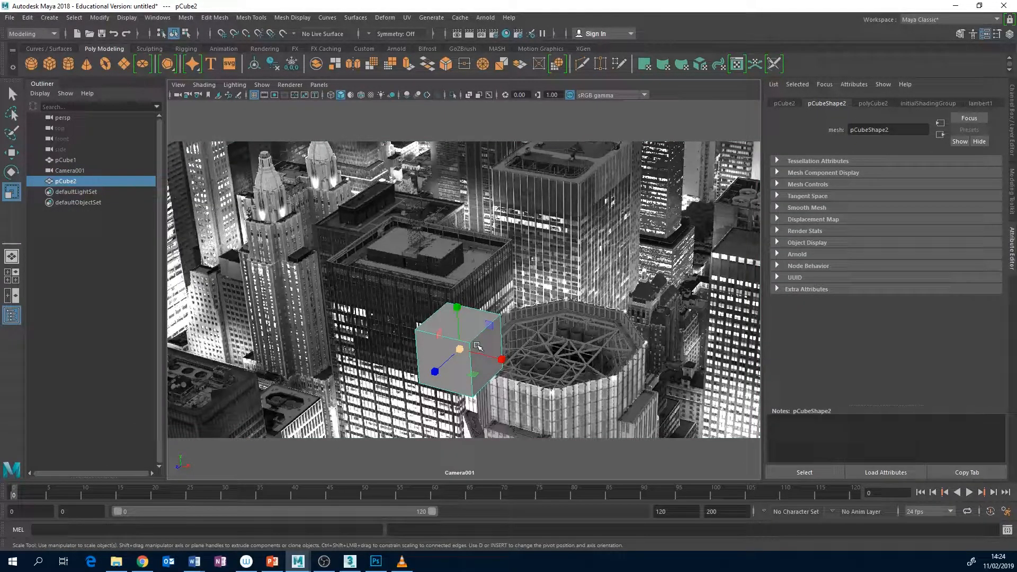
key("4")
left_click_drag(460, 350, 507, 315)
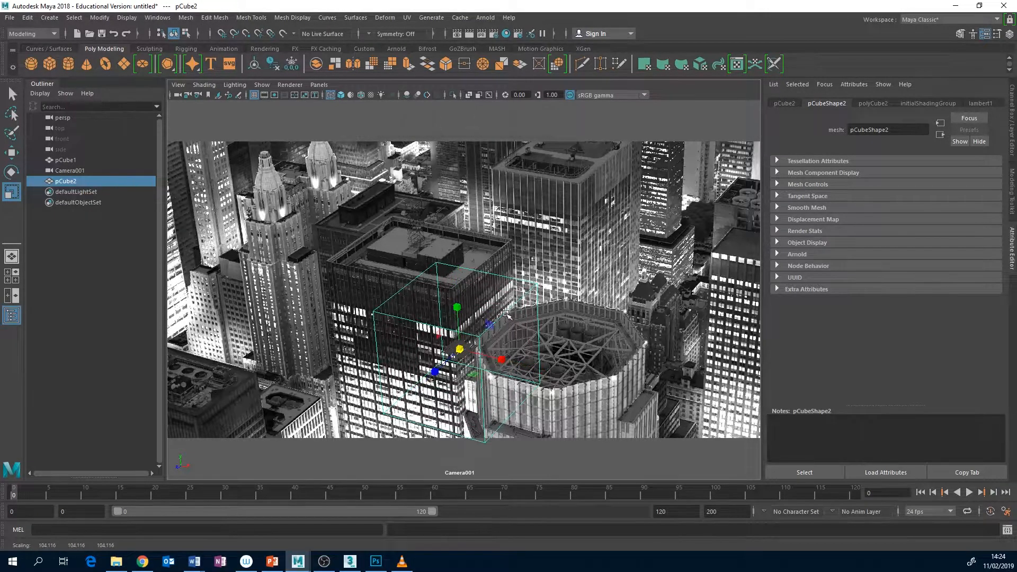
Move the cube onto the dark flat-roofed tower so that its upper edges line up with the roof's front-left corner
key("w")
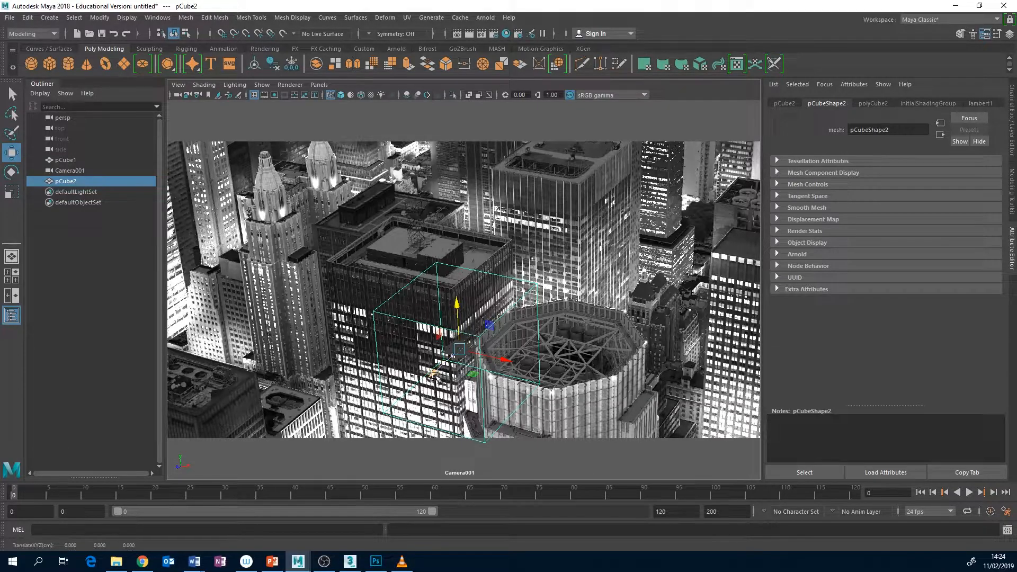
left_click_drag(433, 374, 478, 348)
left_click_drag(543, 322, 450, 304)
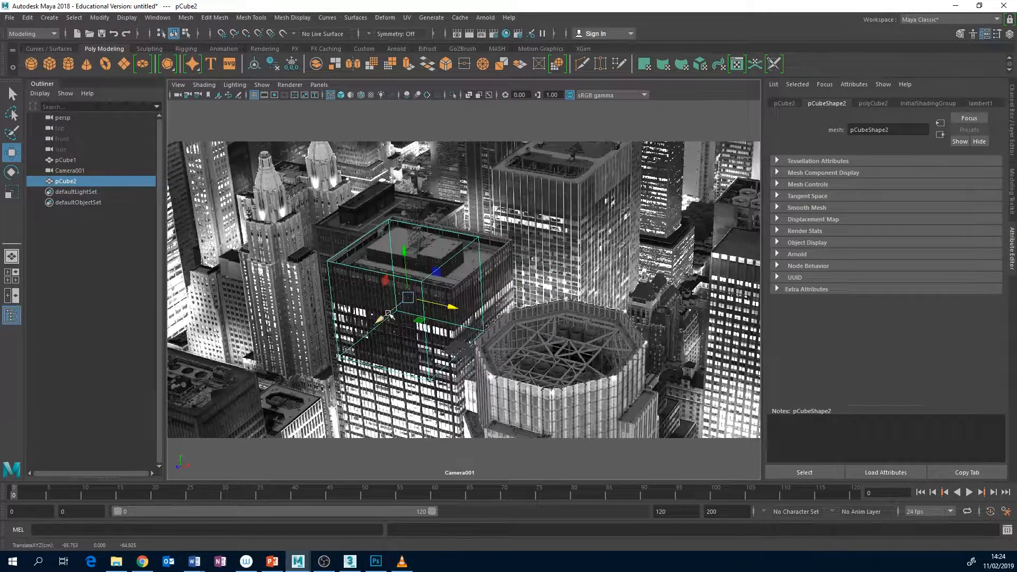
left_click_drag(391, 315, 388, 315)
Move the cube's back and right side faces outward to match the edges of the dark tower's roof
right_click(479, 315)
right_click_drag(468, 328, 481, 285)
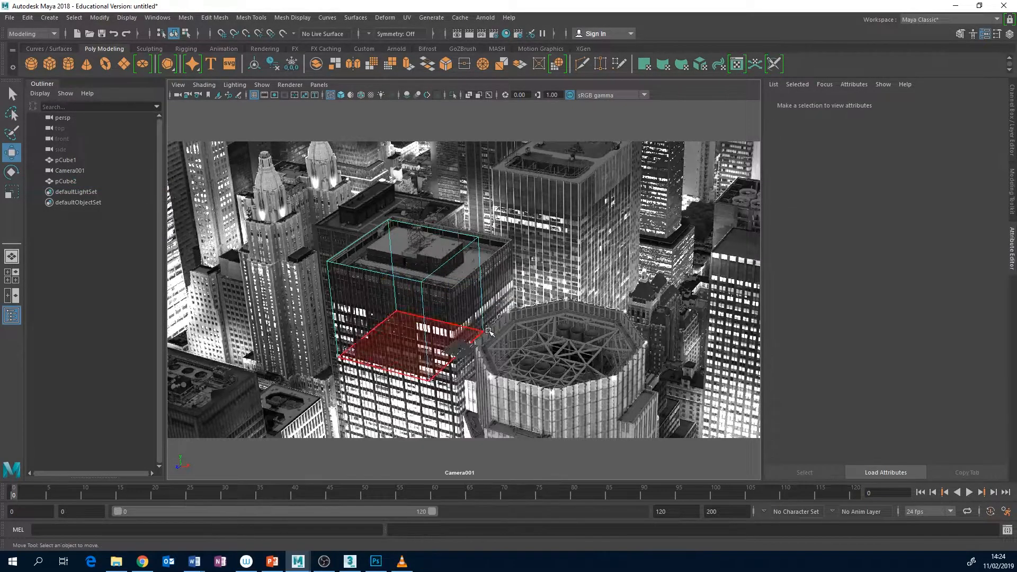
left_click(434, 292)
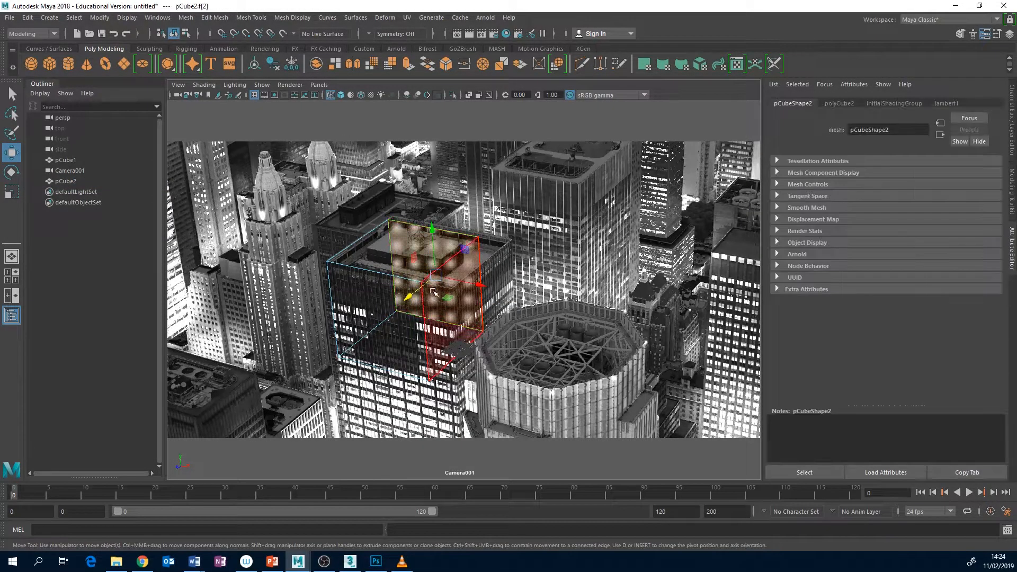
left_click_drag(413, 294, 419, 290)
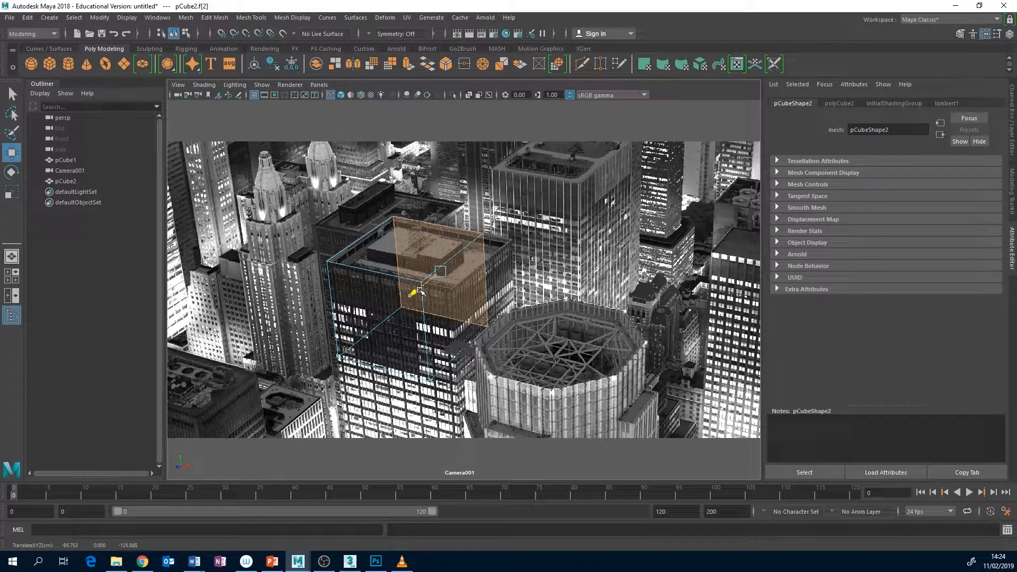
left_click(463, 320)
left_click_drag(502, 317, 531, 323)
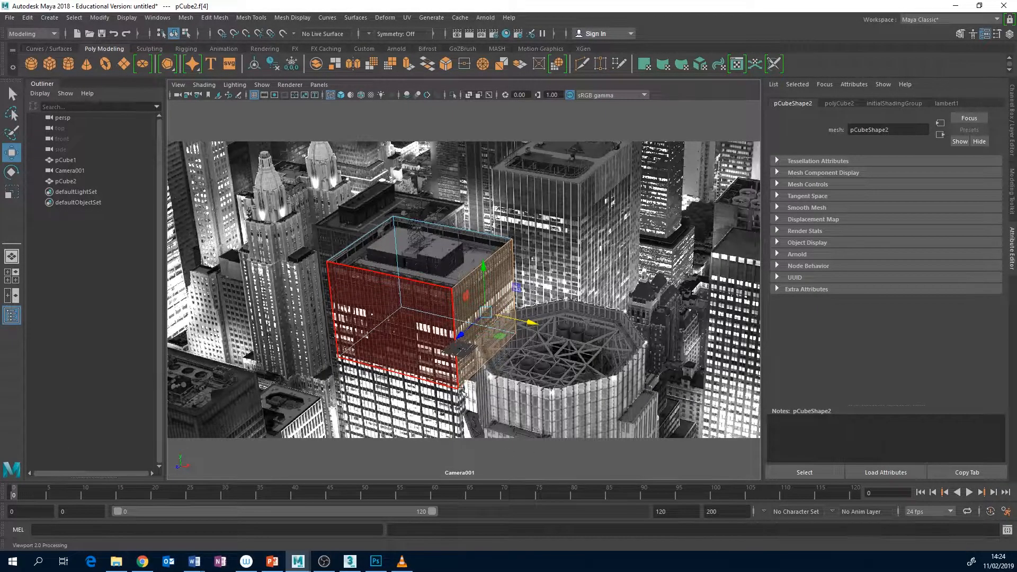
Extend the cube's bottom face down past the lower edge of the photo to cover the tower's full visible height
left_click(460, 339)
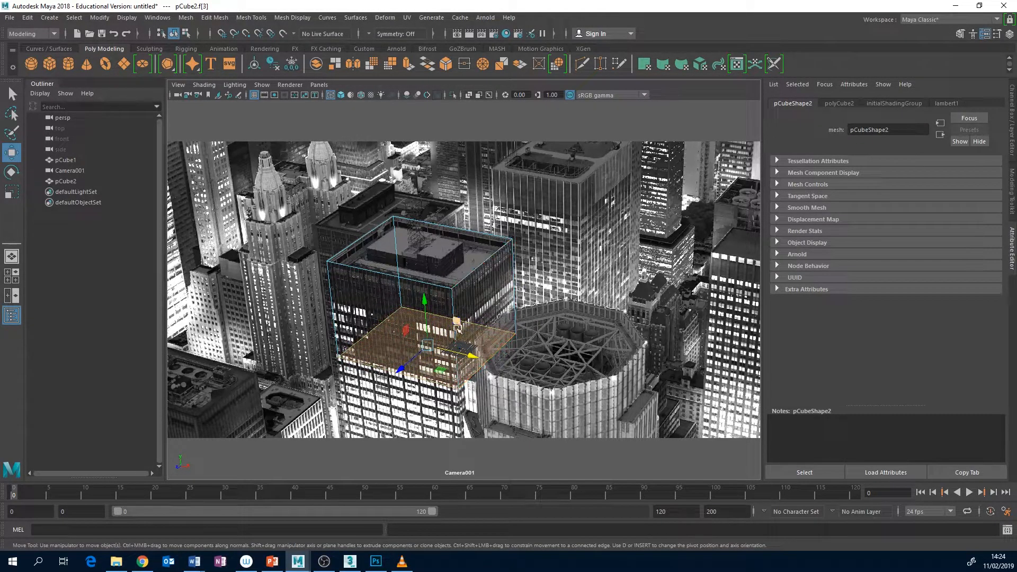
left_click_drag(424, 306, 426, 410)
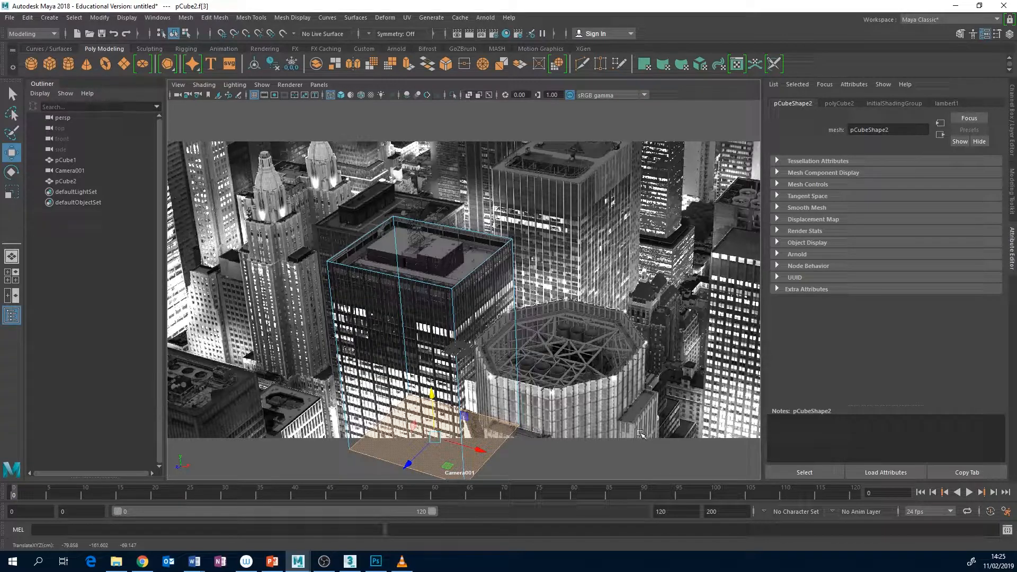
left_click(324, 466)
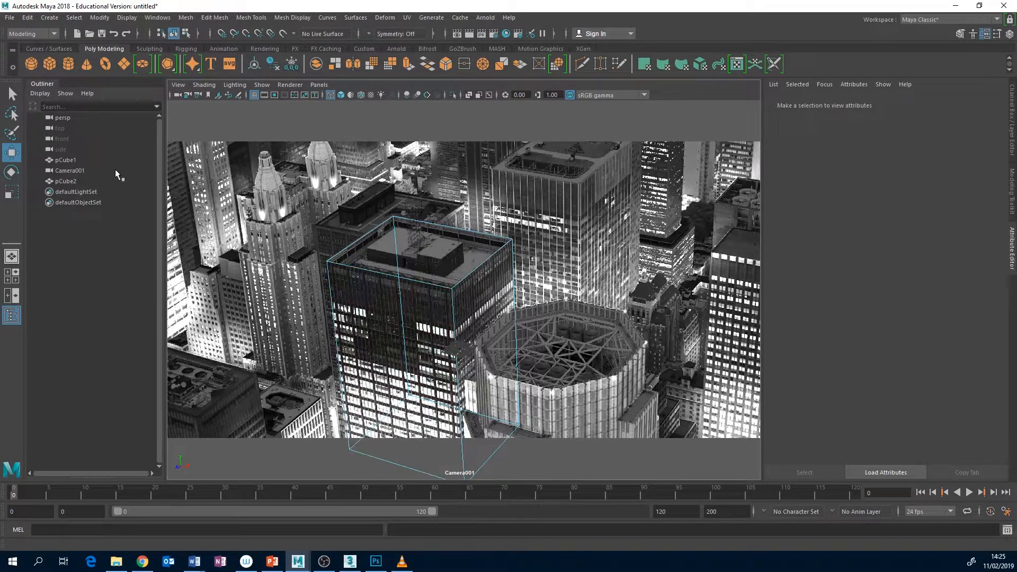
Display Camera001's transform channels and create a new basic camera
left_click(72, 170)
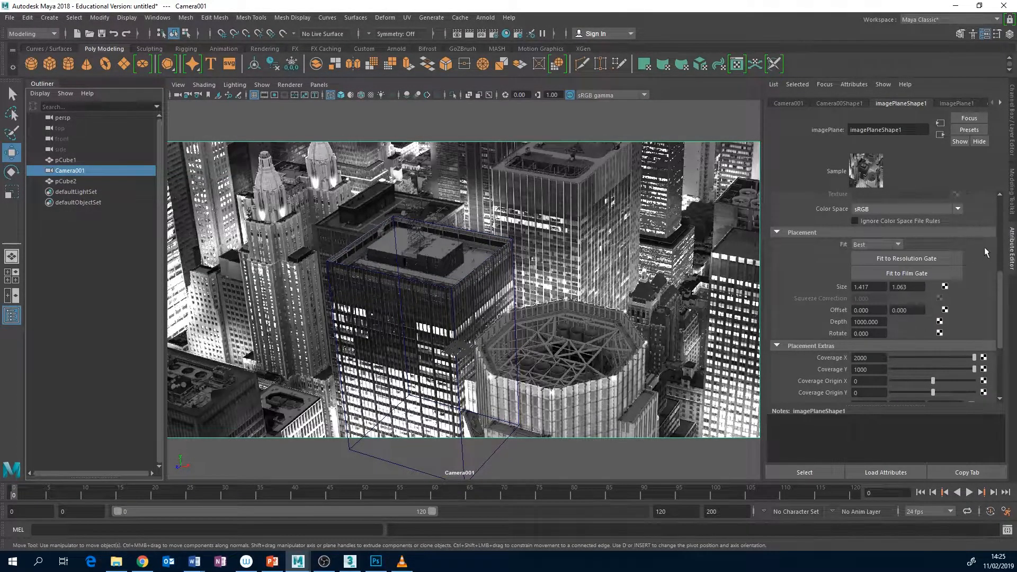
left_click(1012, 134)
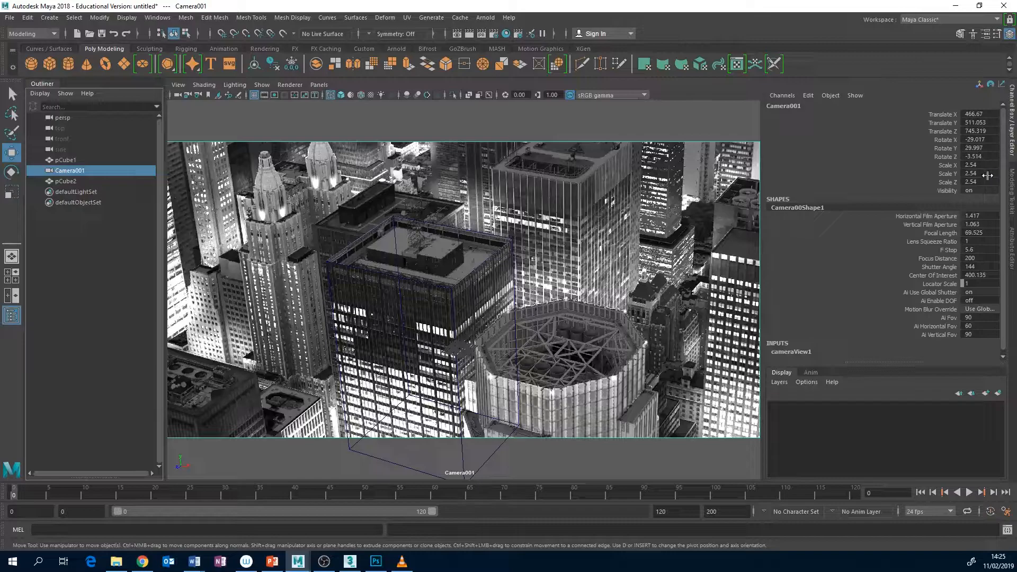
left_click(49, 18)
mouse_move(83, 87)
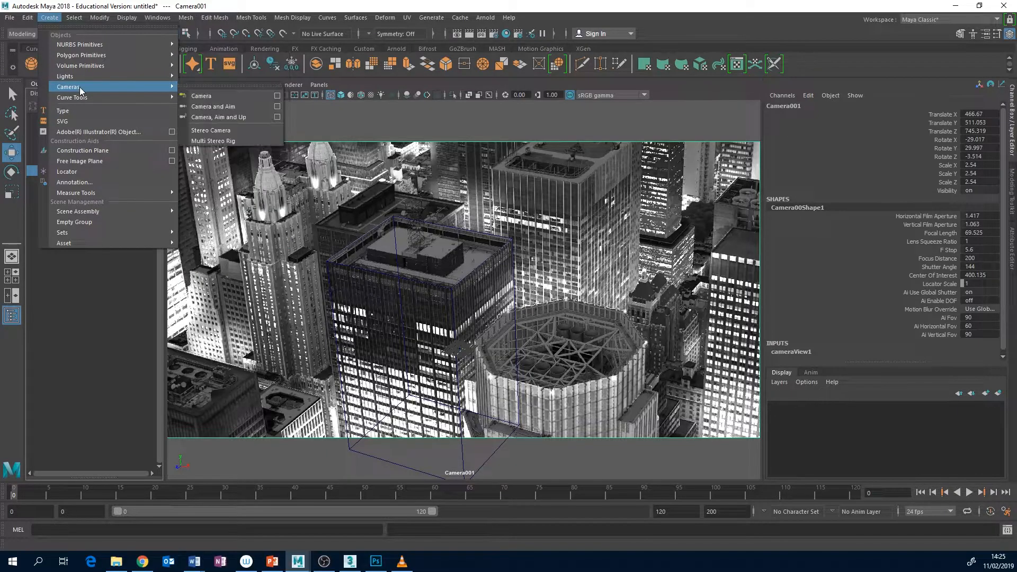
left_click(208, 96)
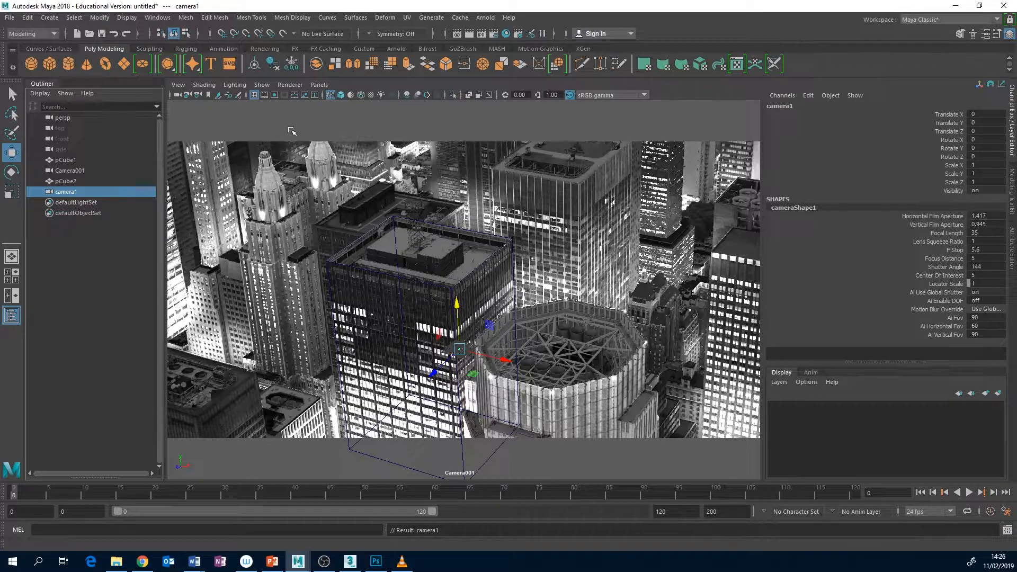
Rename the new camera PROJ_CAMERA
double_click(80, 192)
key("Caps_Lock")
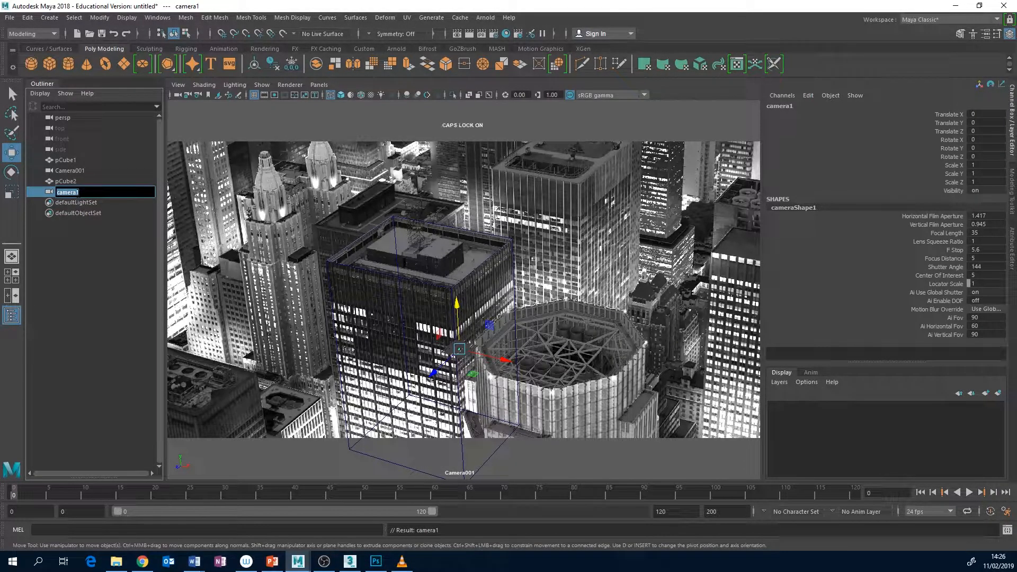
type("PROJ_CAMERA")
key("Return")
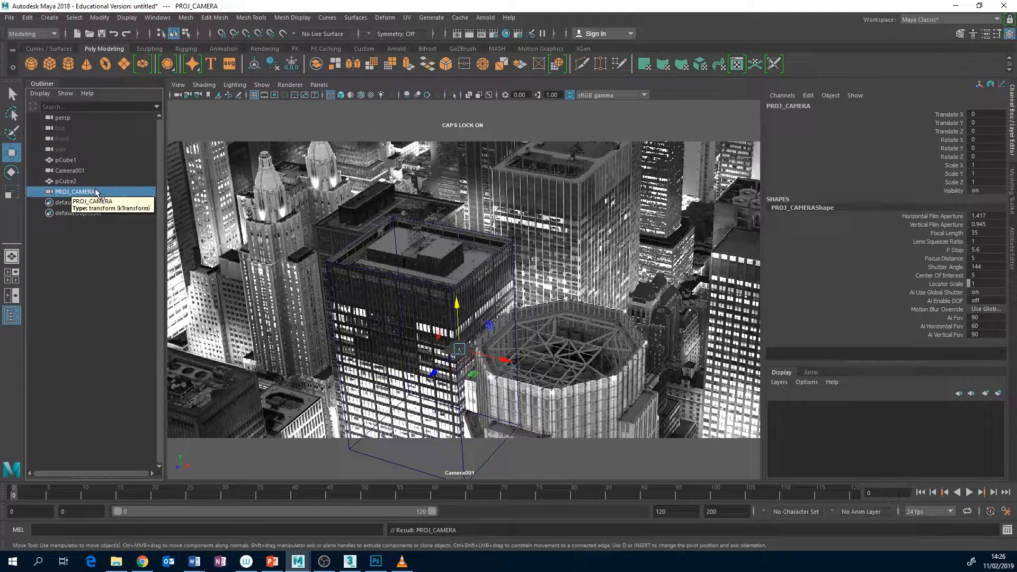
Match the translation and rotation of PROJ_CAMERA to Camera001
left_click(72, 171, "ctrl")
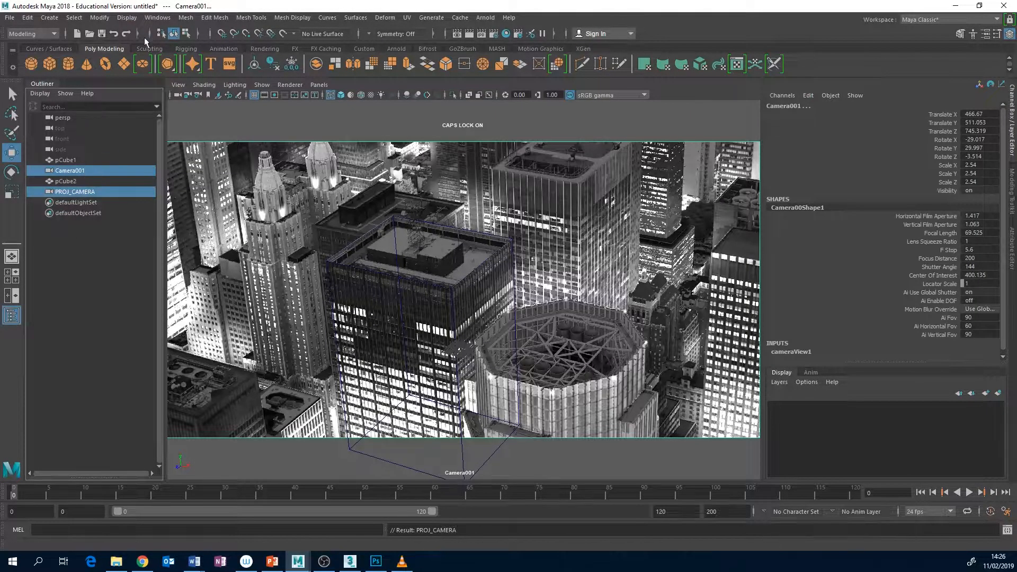
left_click(100, 18)
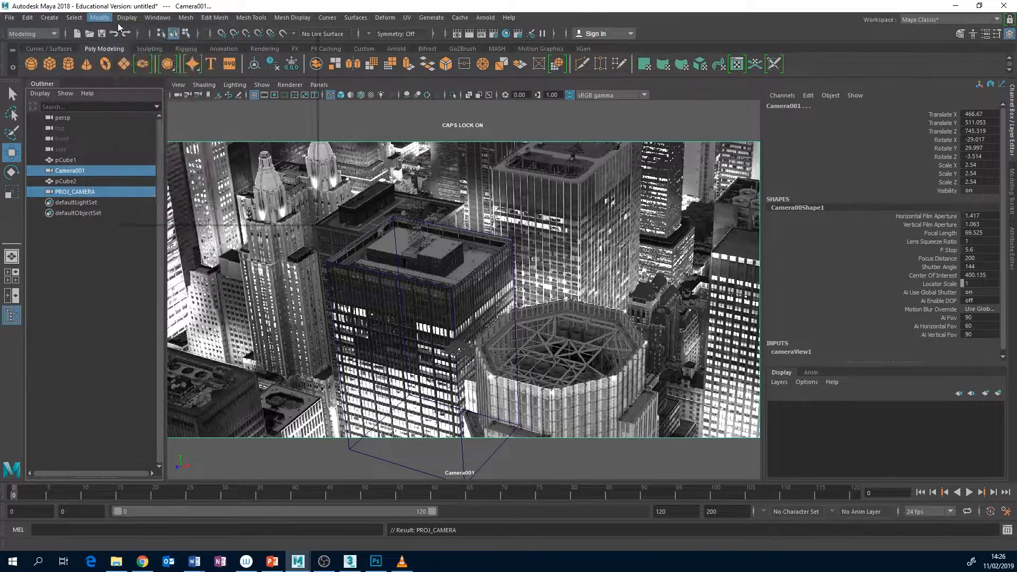
mouse_move(129, 77)
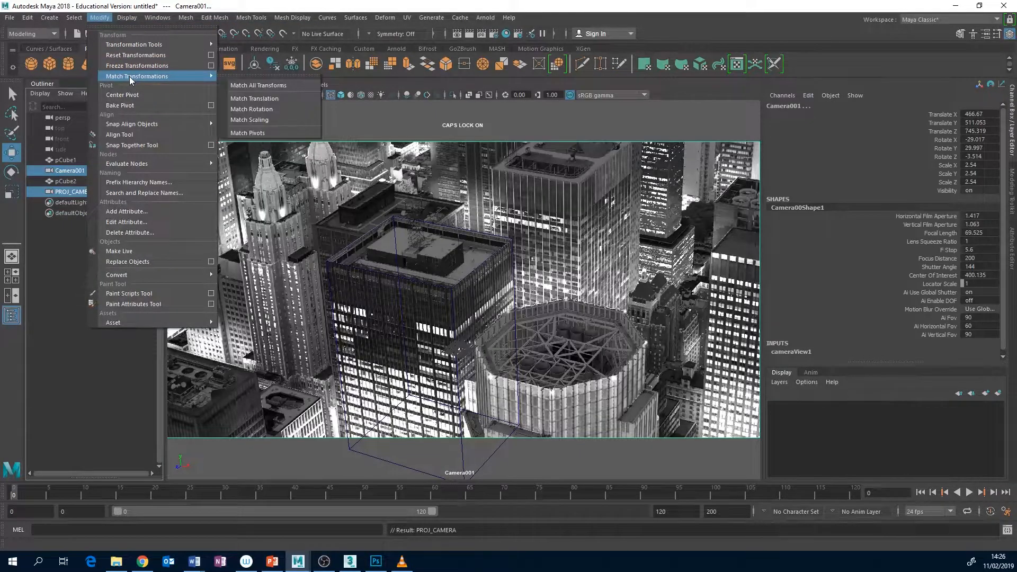
left_click(253, 98)
left_click(100, 17)
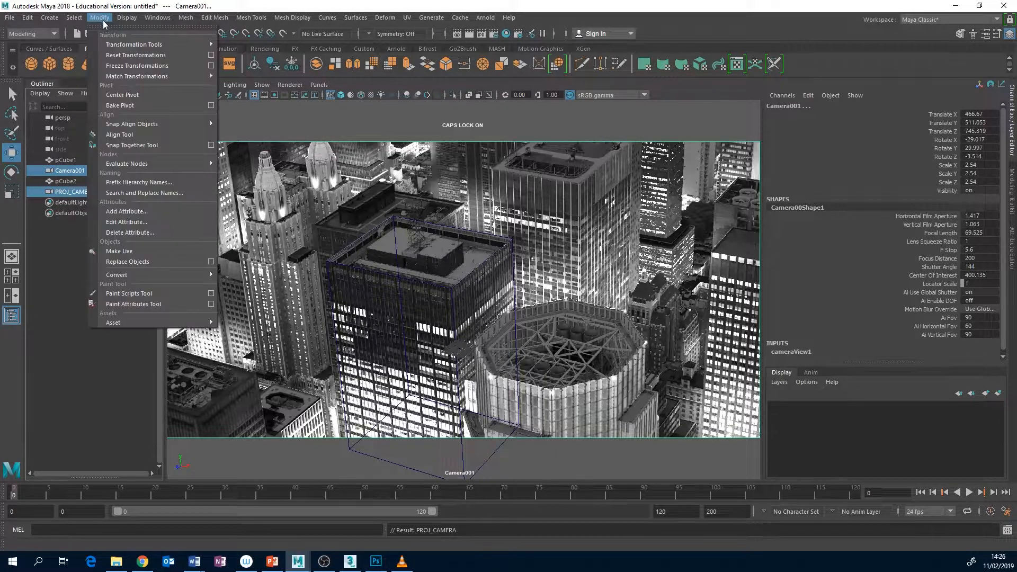
left_click(253, 109)
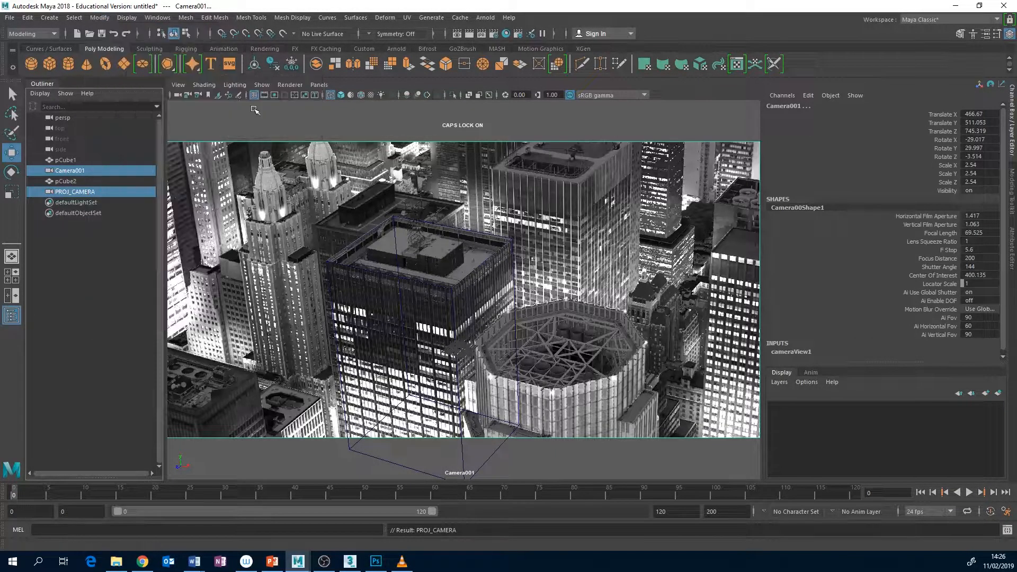
Look through PROJ_CAMERA in the viewport
left_click(84, 192)
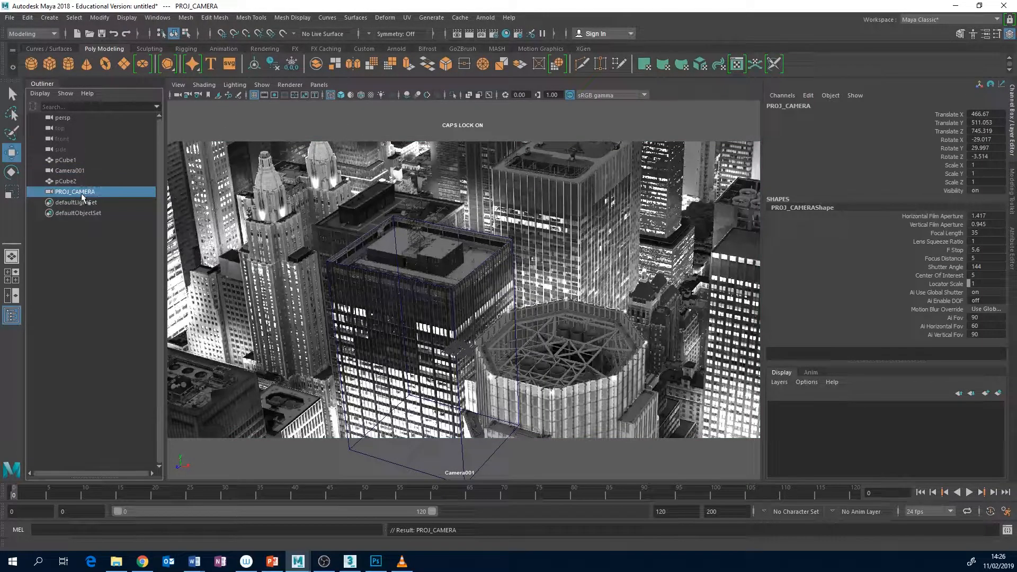
left_click(319, 84)
mouse_move(371, 96)
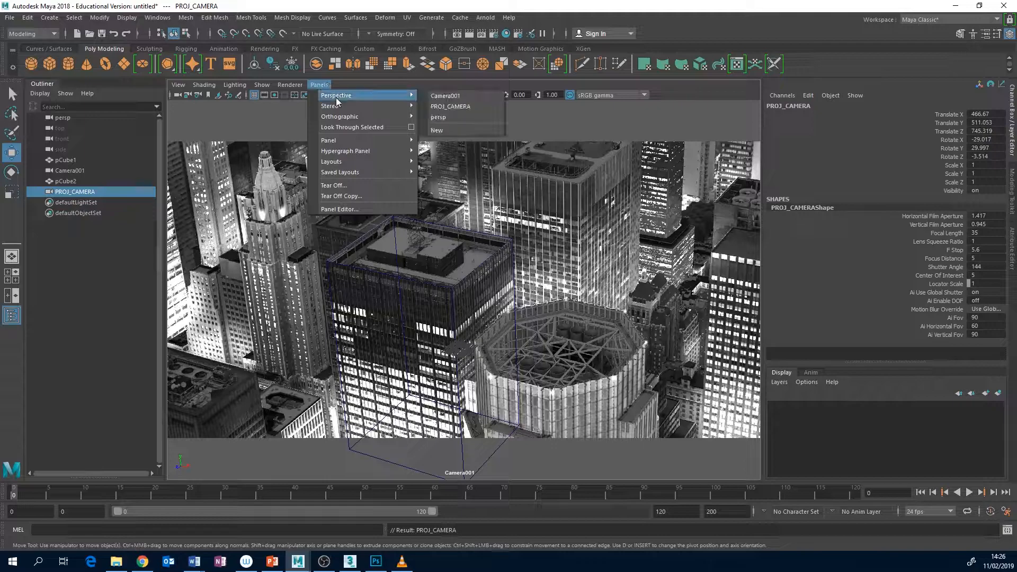
left_click(450, 106)
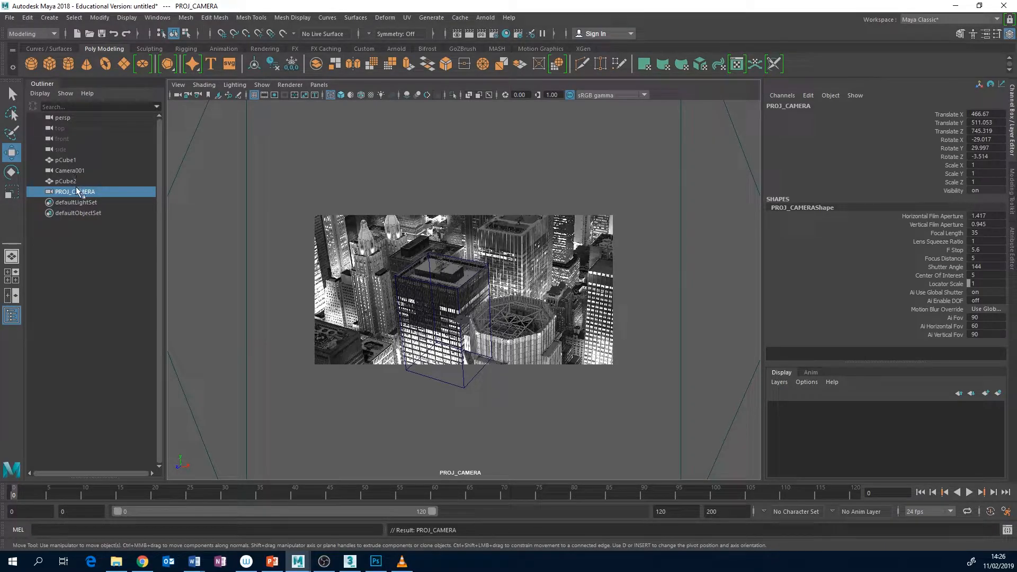
Check Camera001's lens attributes and set PROJ_CAMERA's focal length to 69.525 to match
left_click(73, 170)
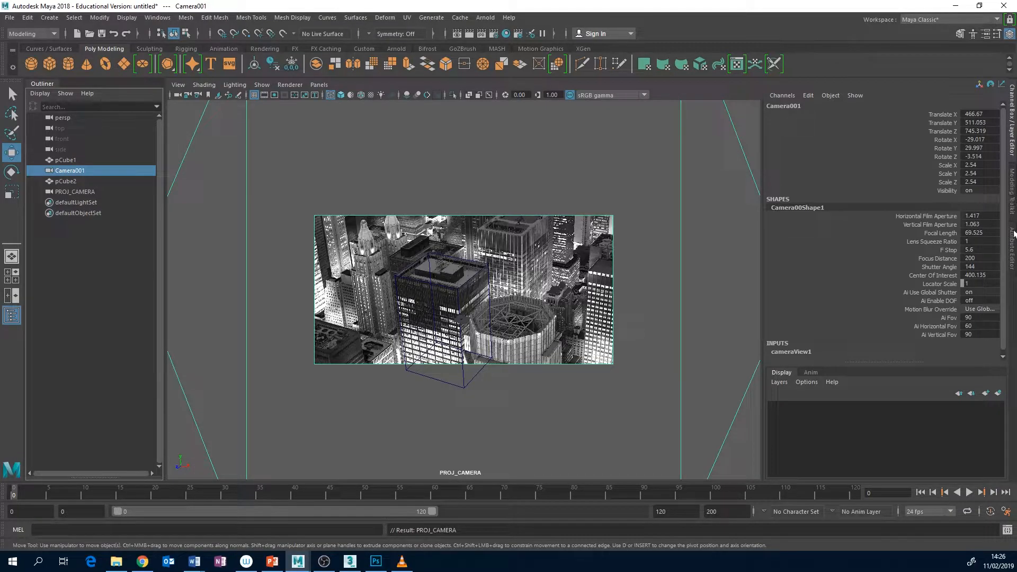
left_click(1013, 239)
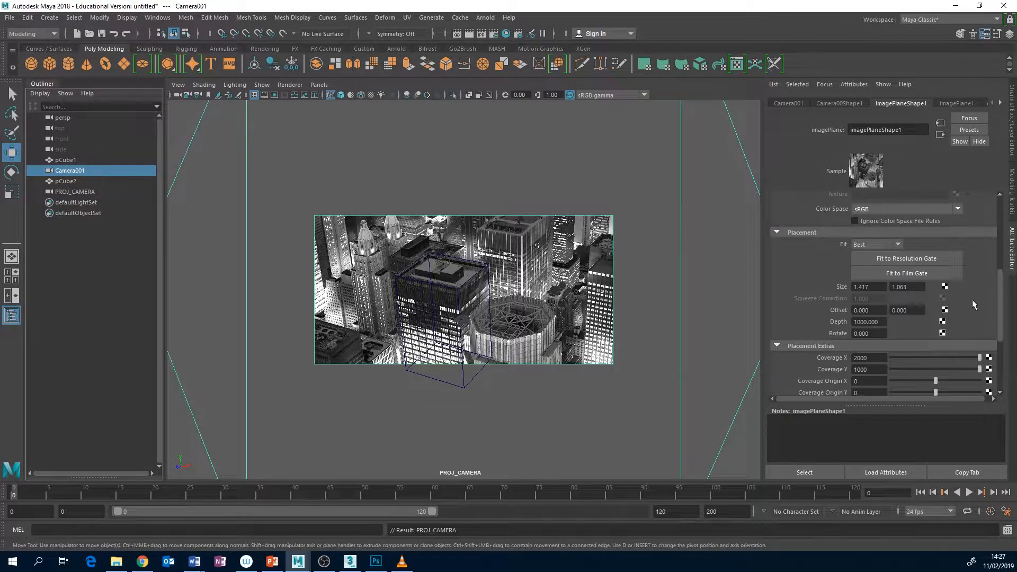
scroll(1003, 293, "up", 2)
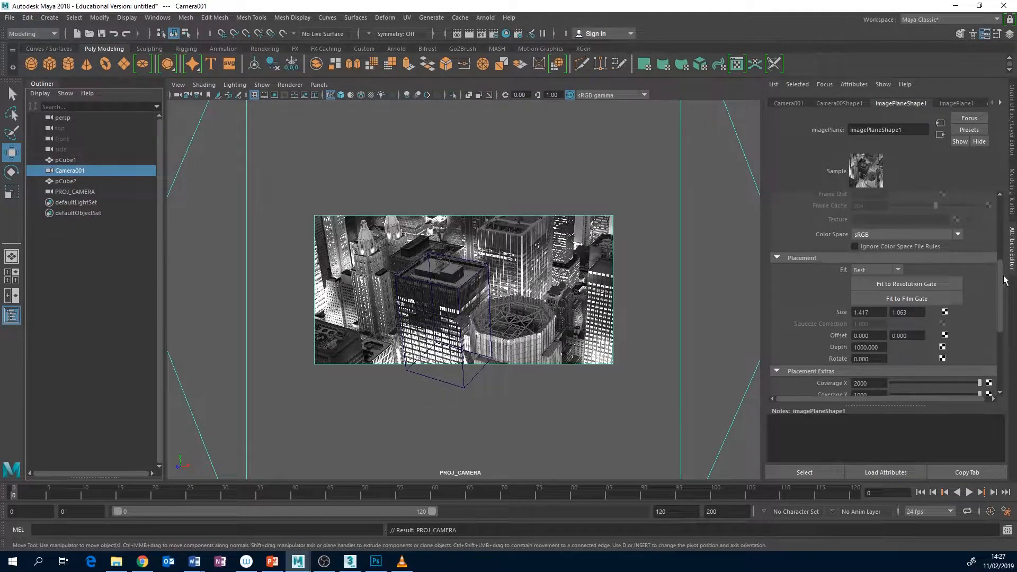
left_click(843, 103)
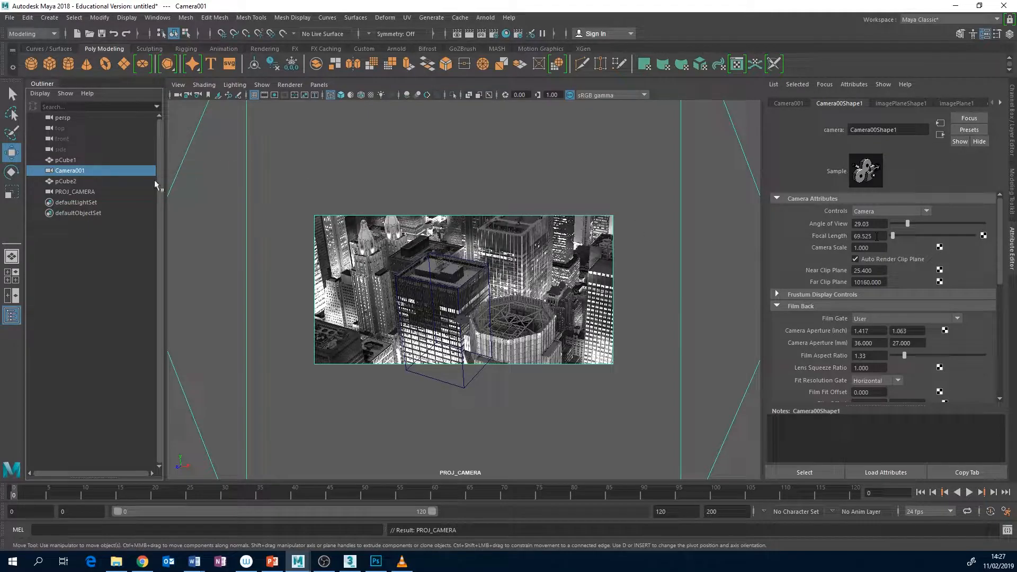
left_click(79, 191)
double_click(864, 236)
type("69")
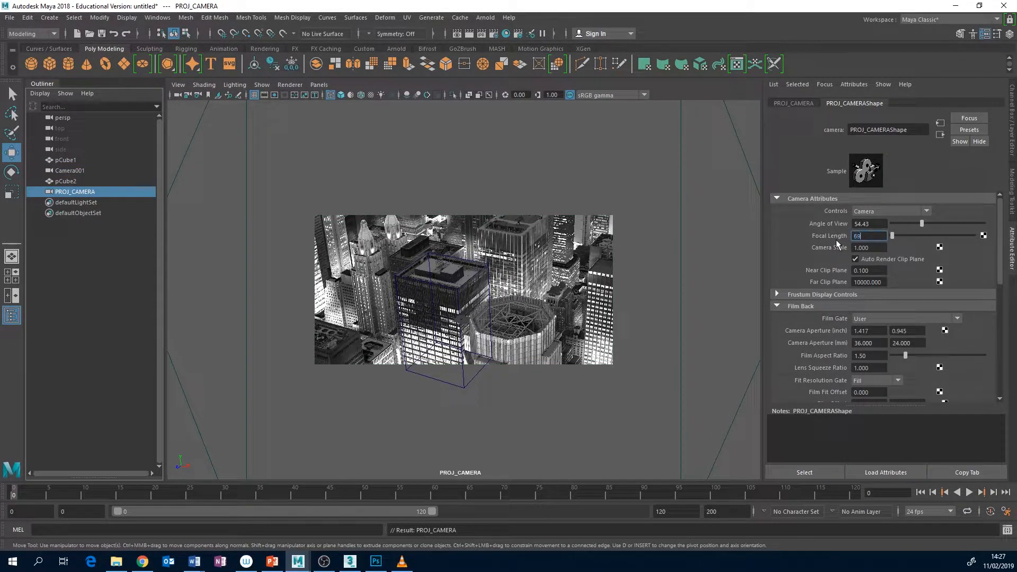
type(".525")
key("Return")
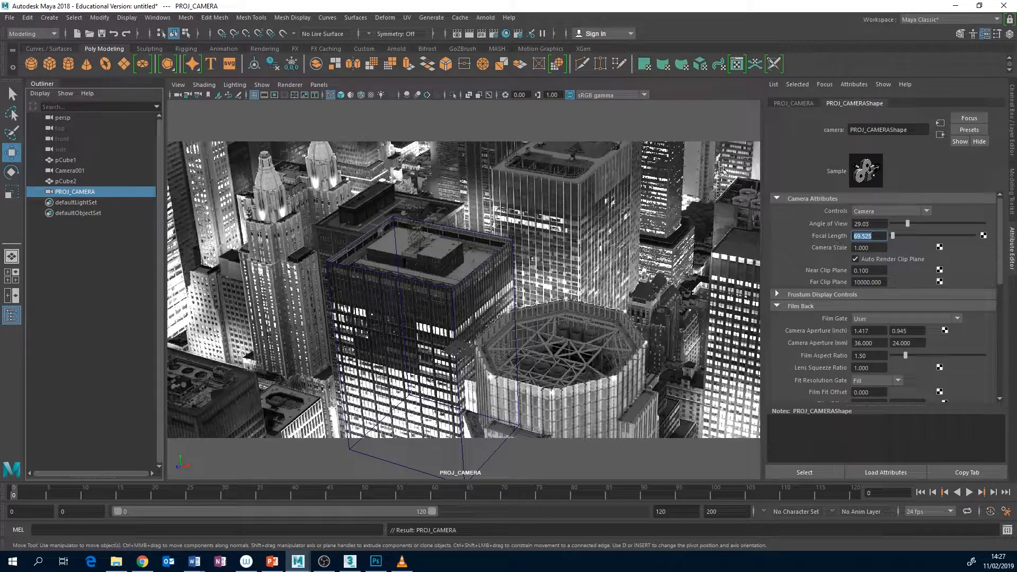
Compare the film back settings of both cameras and set PROJ_CAMERA's vertical camera aperture to 1.063 inches
left_click(72, 172)
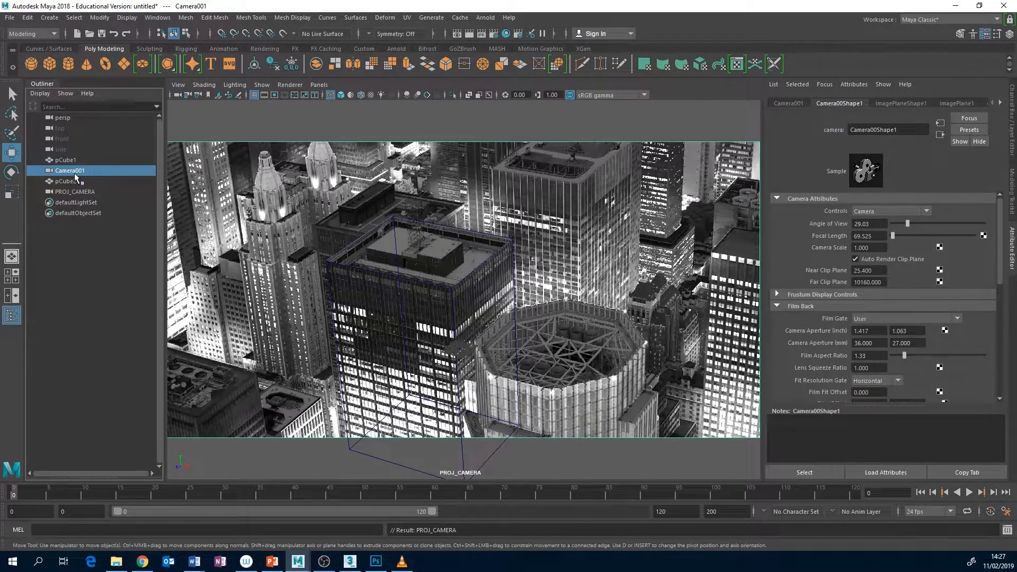
left_click_drag(1001, 269, 1003, 306)
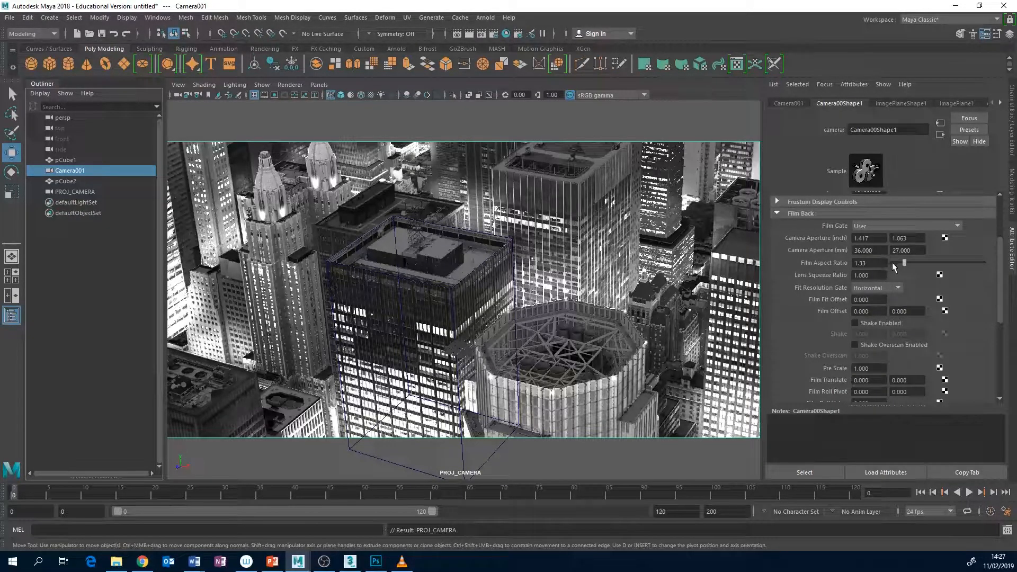
scroll(921, 288, "down", 2)
scroll(921, 288, "up", 2)
left_click(76, 192)
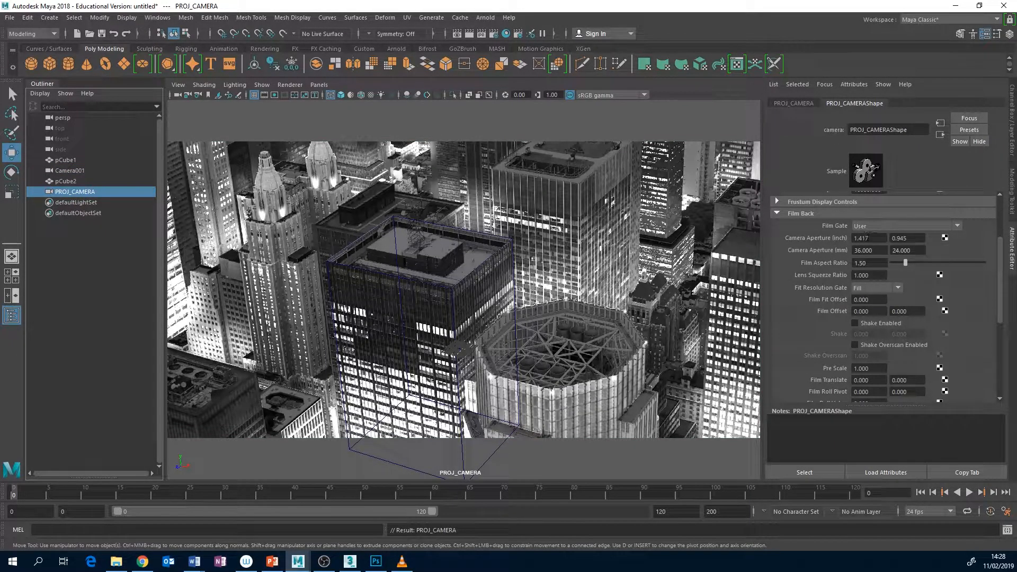
left_click(60, 172)
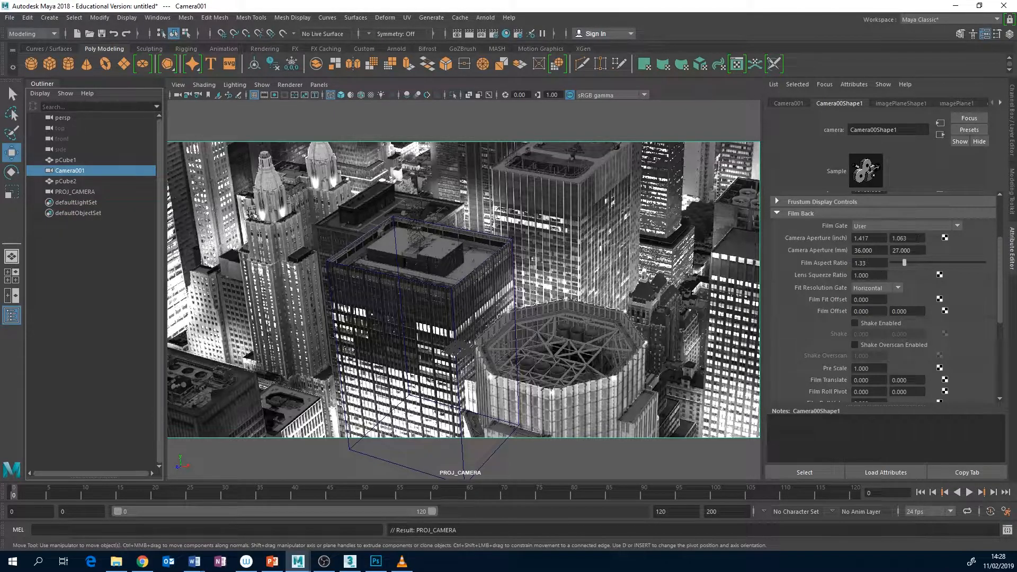
left_click(80, 191)
left_click(907, 238)
left_click_drag(907, 239, 872, 238)
type("1.063")
key("Return")
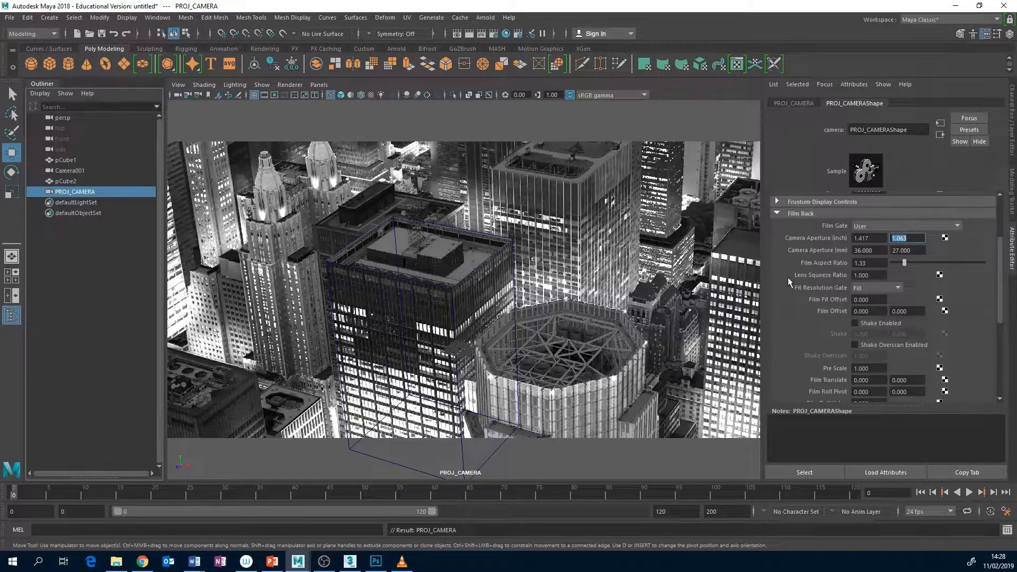
Compare the transform and shape channels of Camera001 and PROJ_CAMERA
left_click(71, 171)
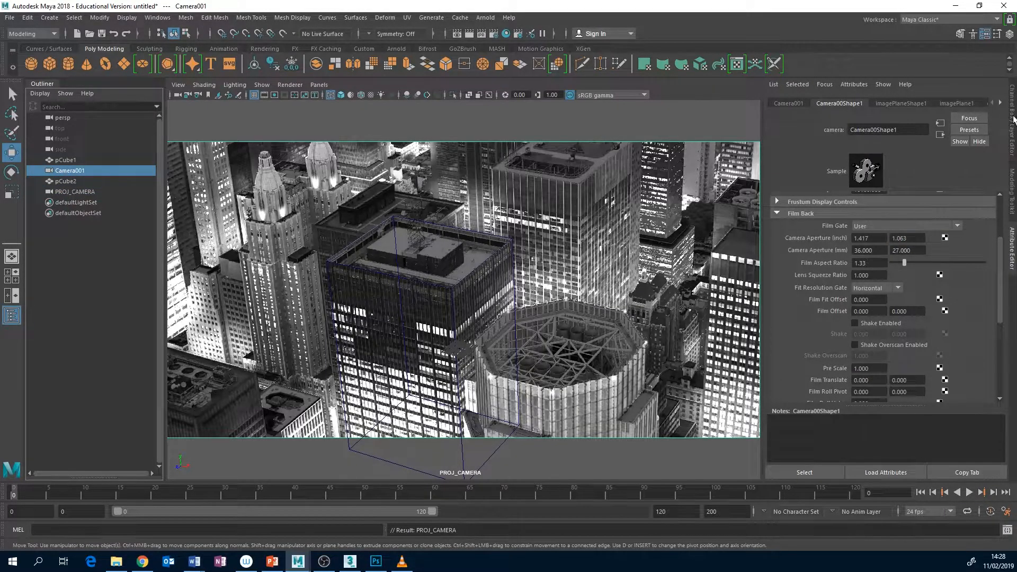
left_click(1013, 119)
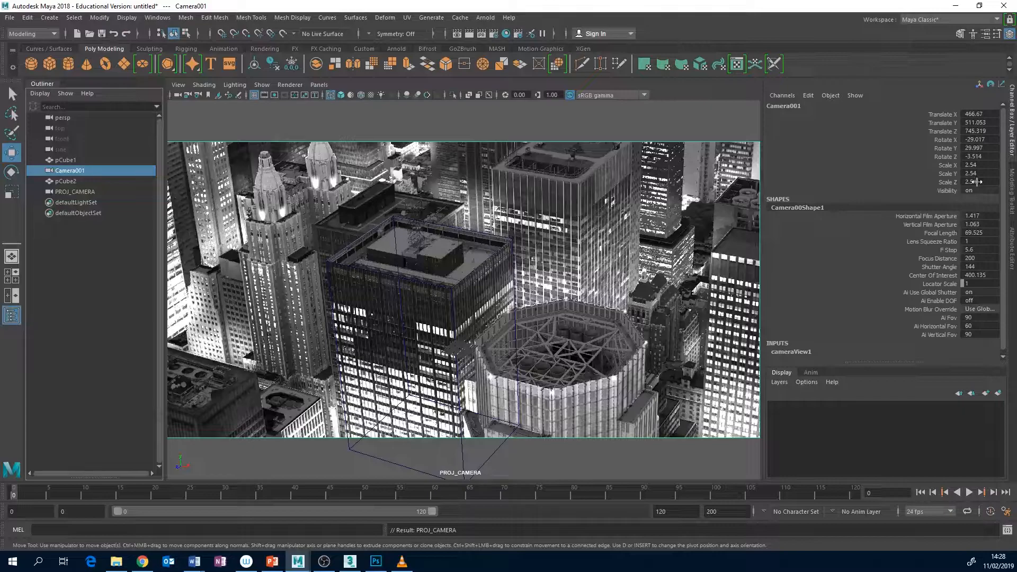
left_click(79, 192)
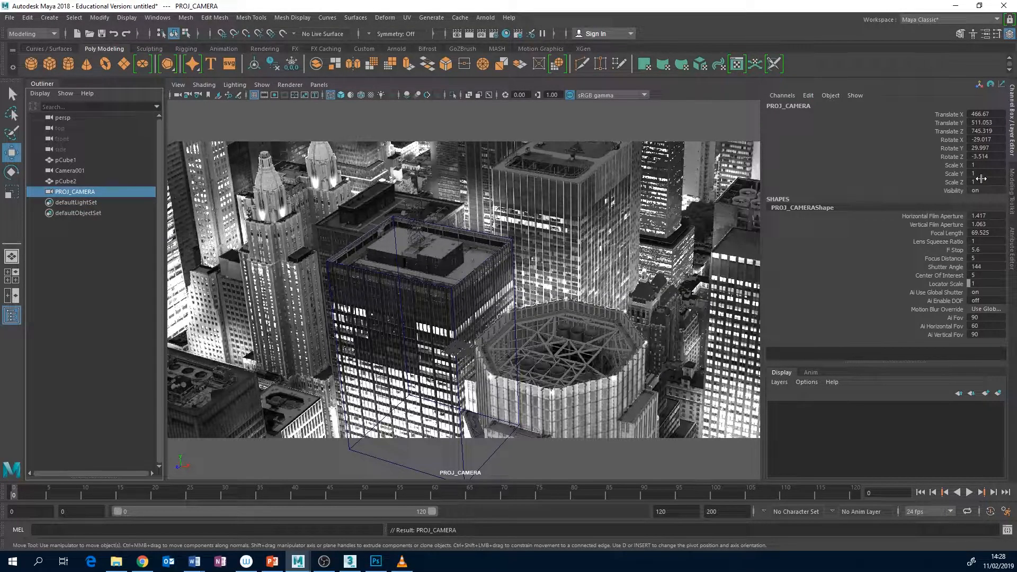
left_click(323, 563)
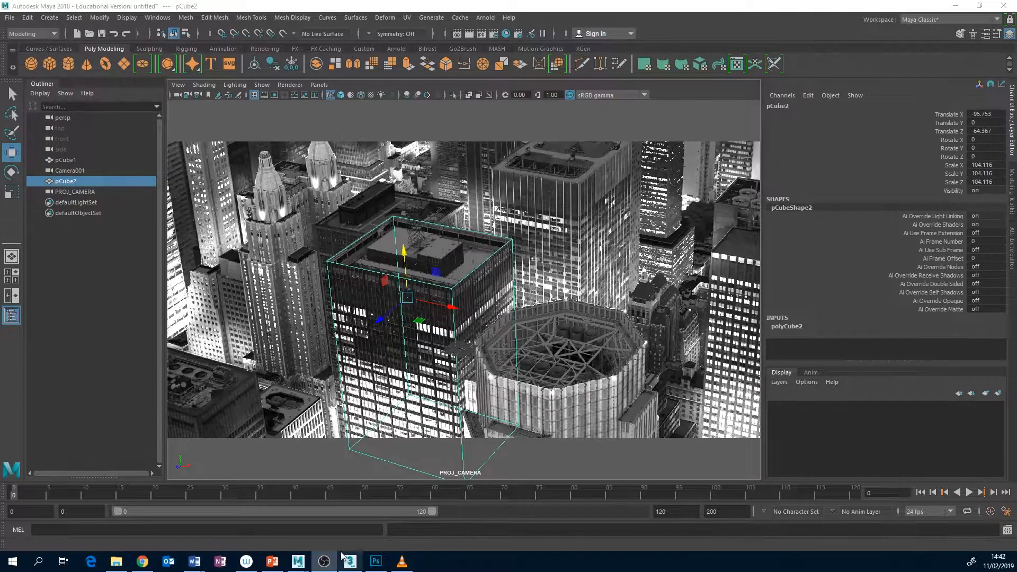
Switch to 3ds Max and review the Perspective Match vanishing lines, the camera-from-view commands and Camera001's lens parameters
mouse_move(347, 563)
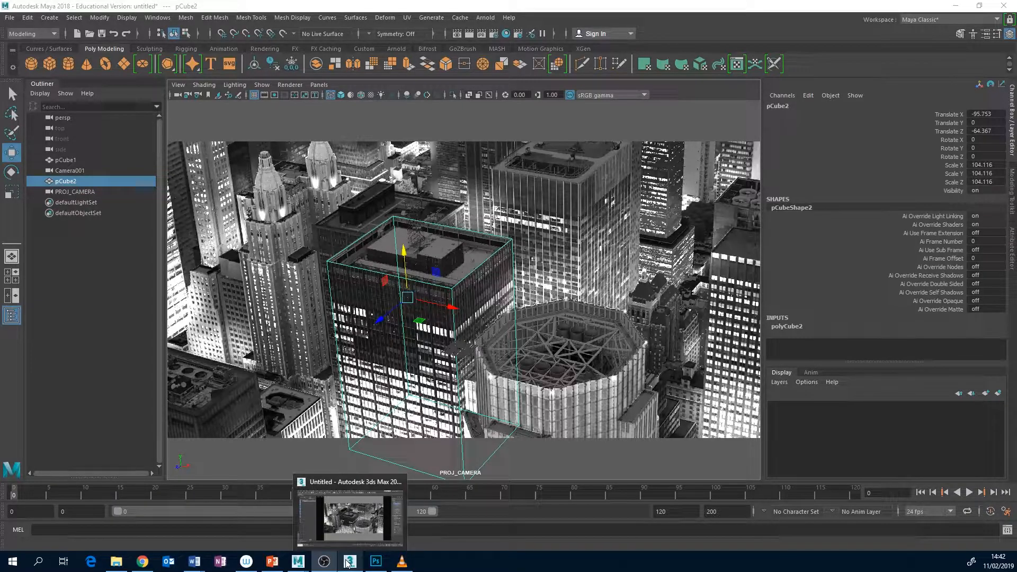
left_click(349, 561)
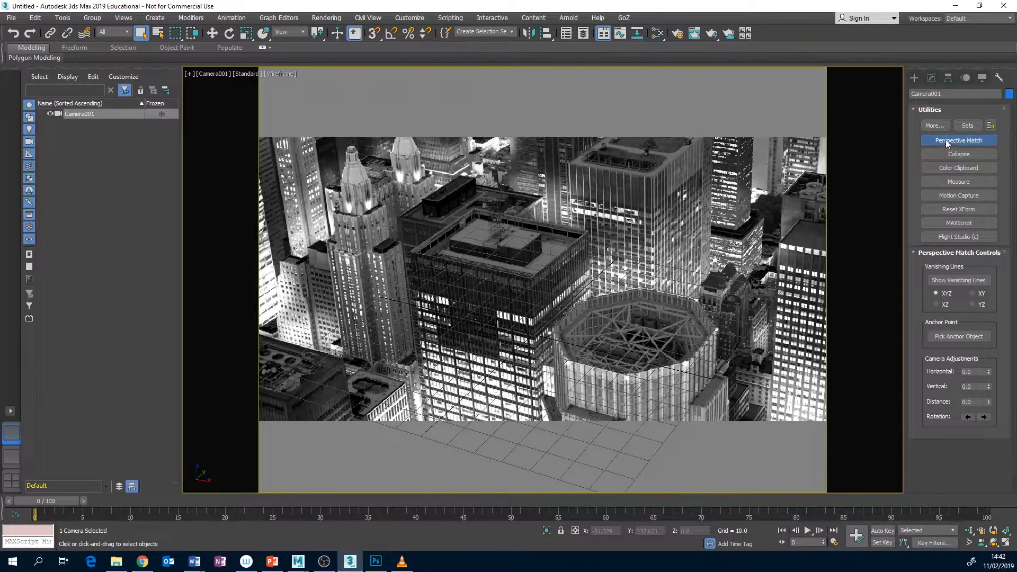
left_click(960, 281)
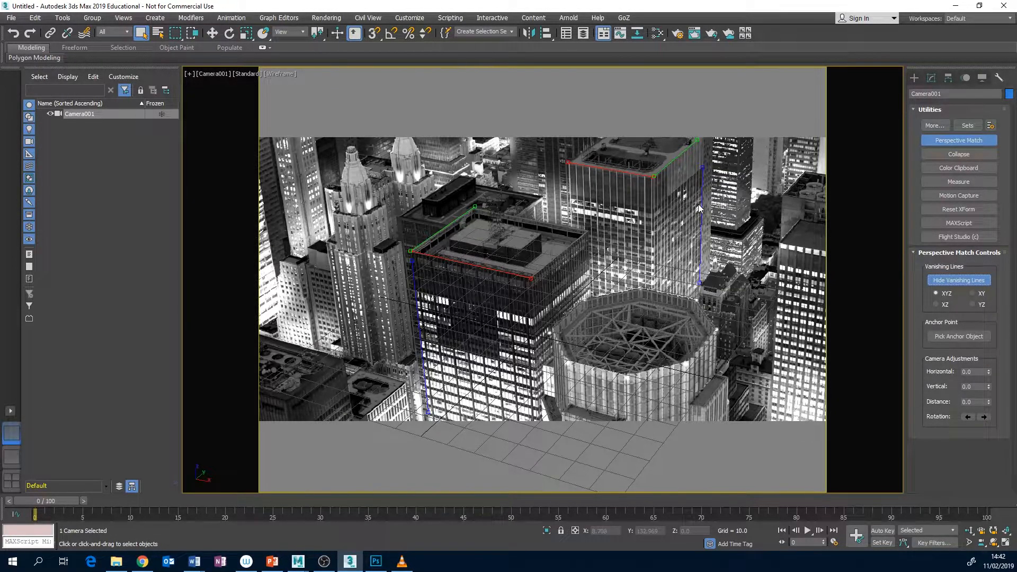
left_click(964, 281)
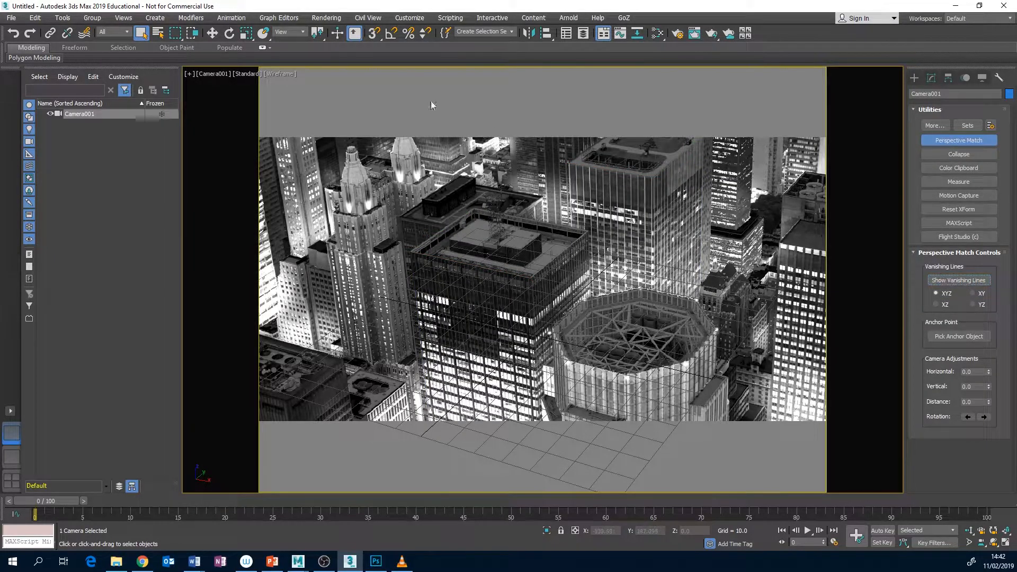
left_click(154, 19)
mouse_move(176, 184)
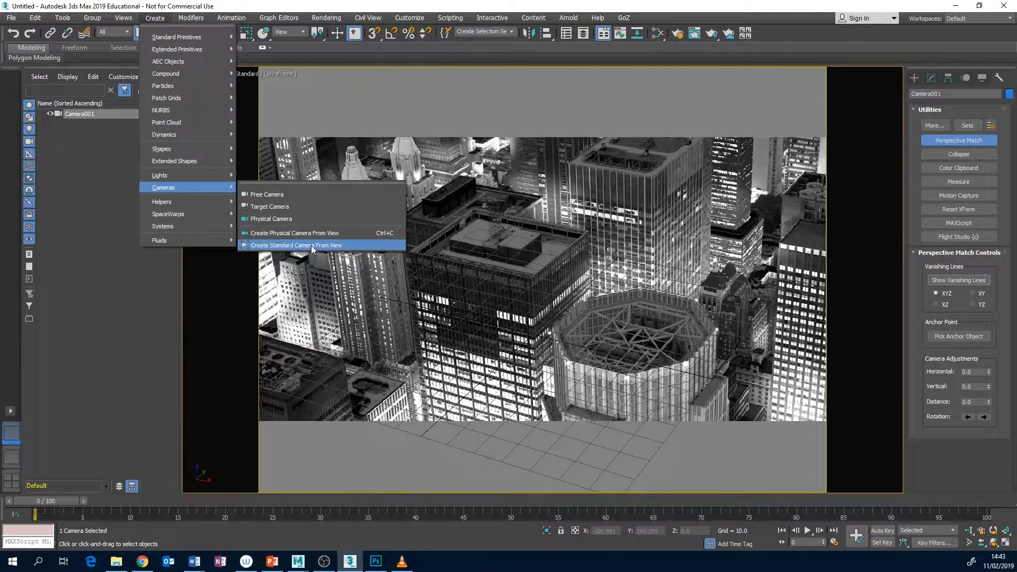
left_click(78, 168)
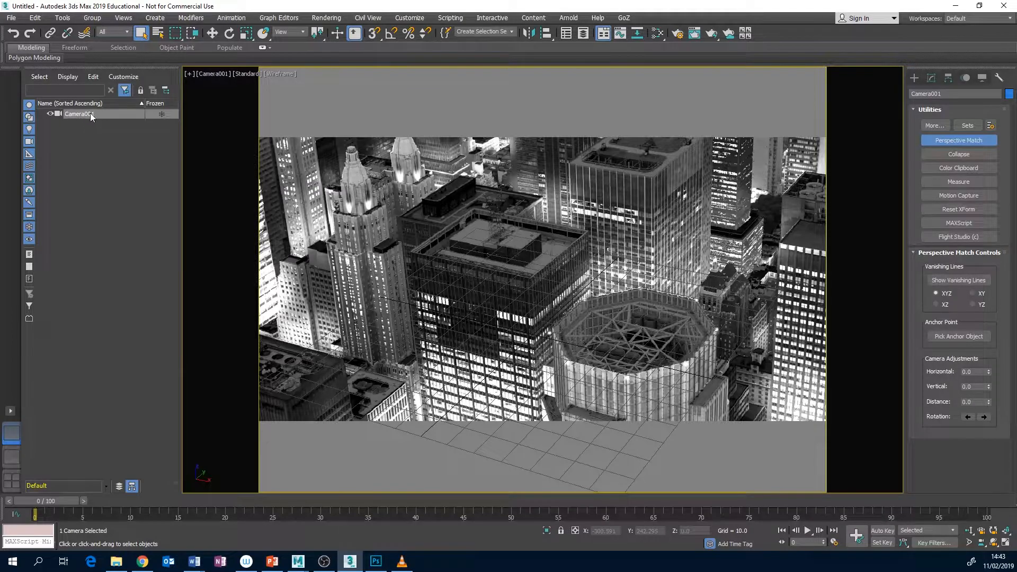
left_click(933, 79)
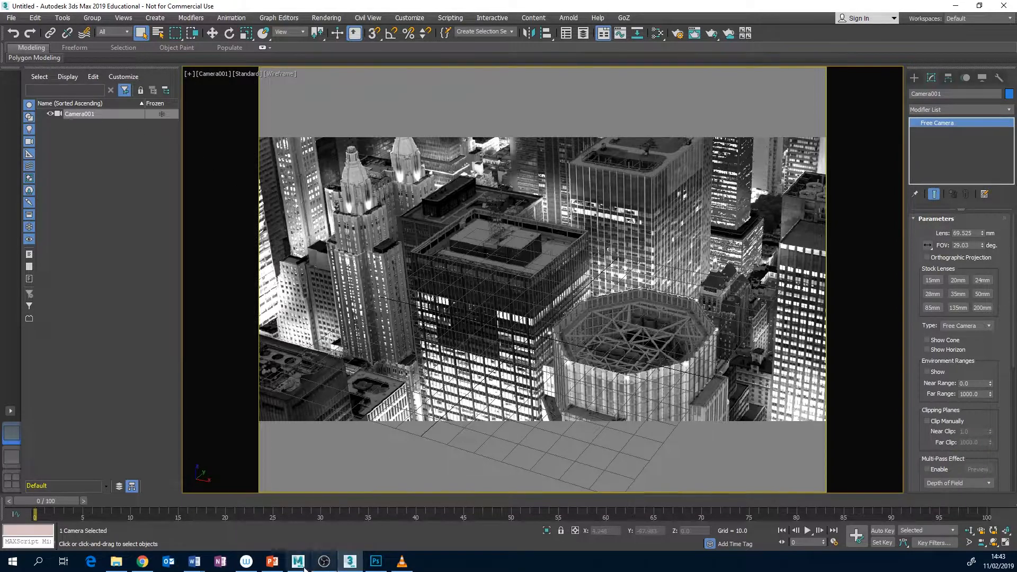
Return to Maya and review the camera creation options, both cameras' channels and PROJ_CAMERA's lens and film back attributes
mouse_move(298, 563)
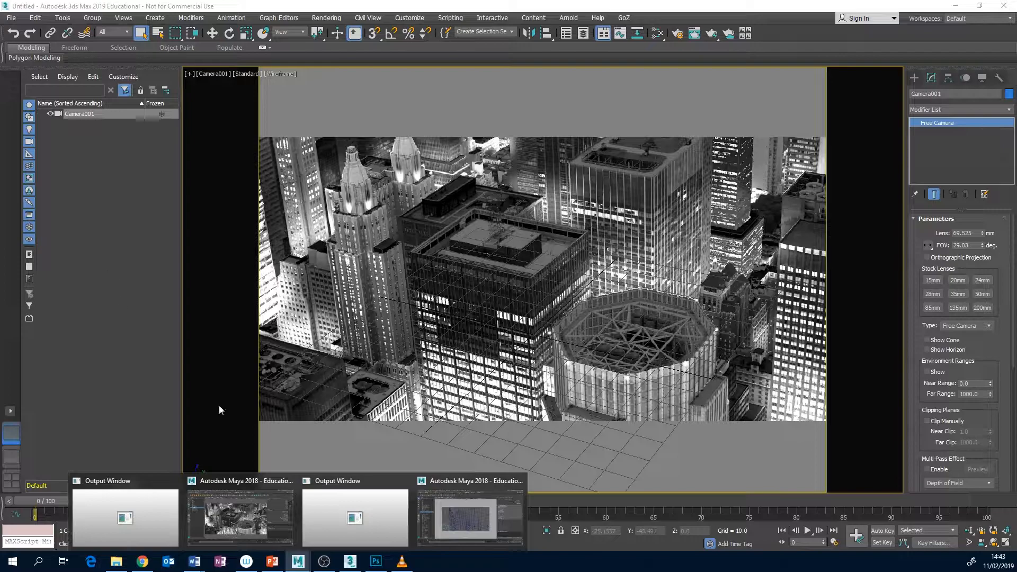
left_click(246, 516)
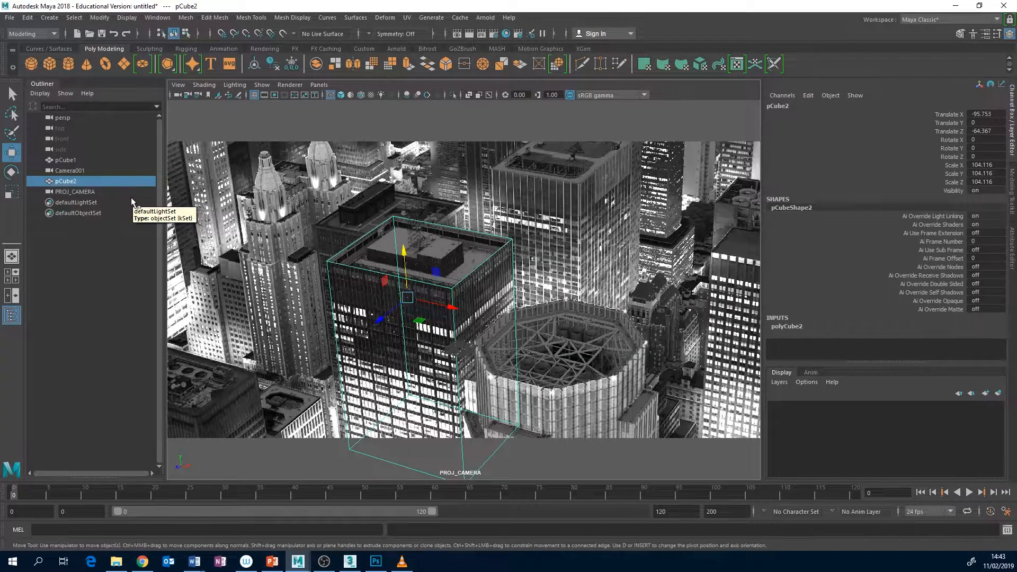
left_click(50, 17)
mouse_move(104, 87)
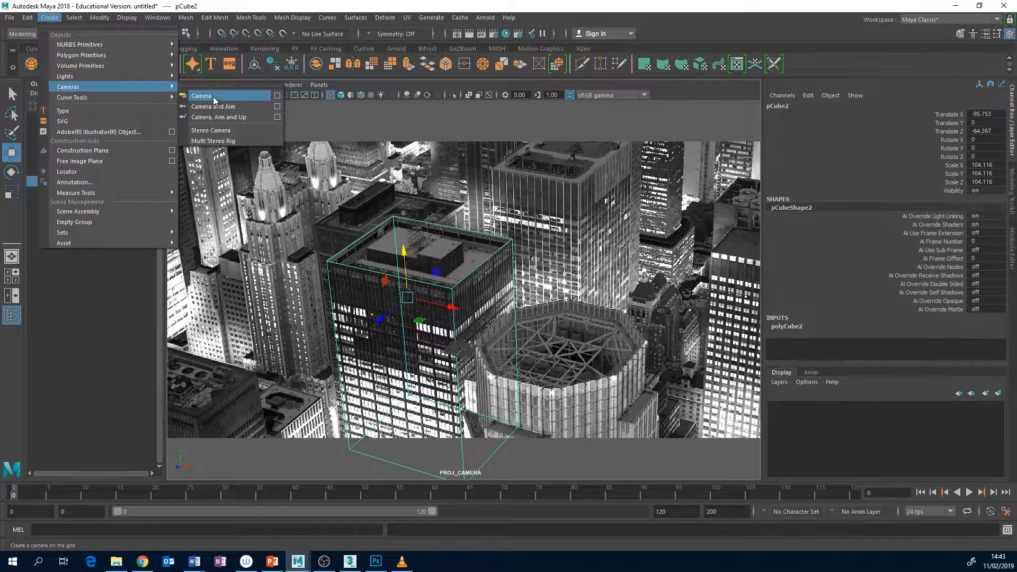
left_click(210, 2)
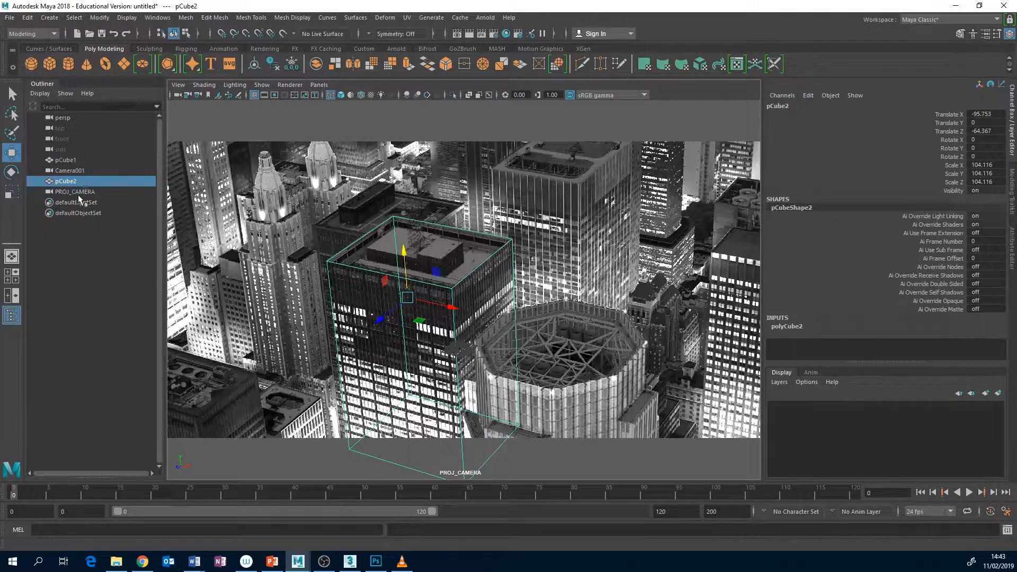
left_click(80, 171)
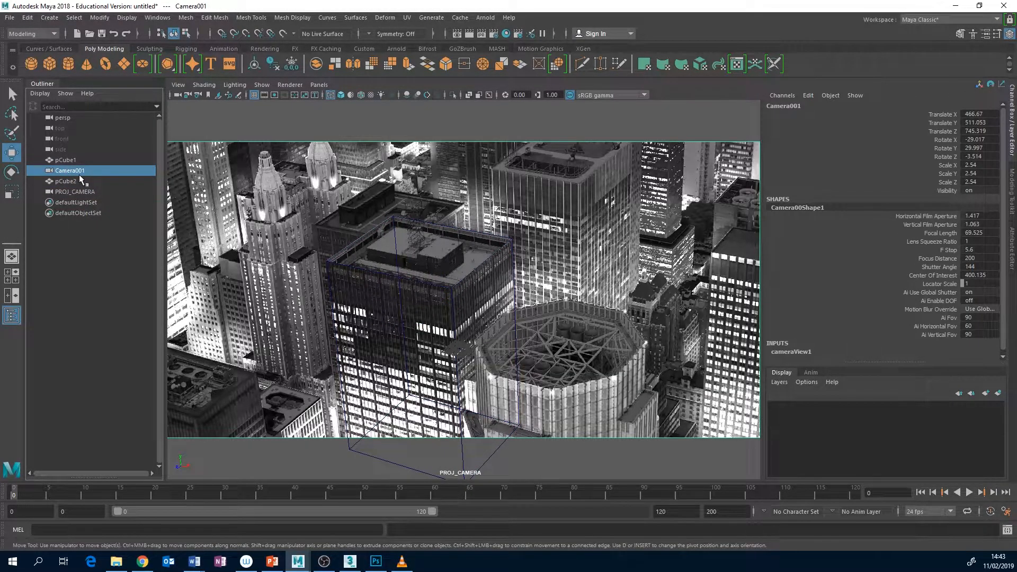
left_click(115, 192)
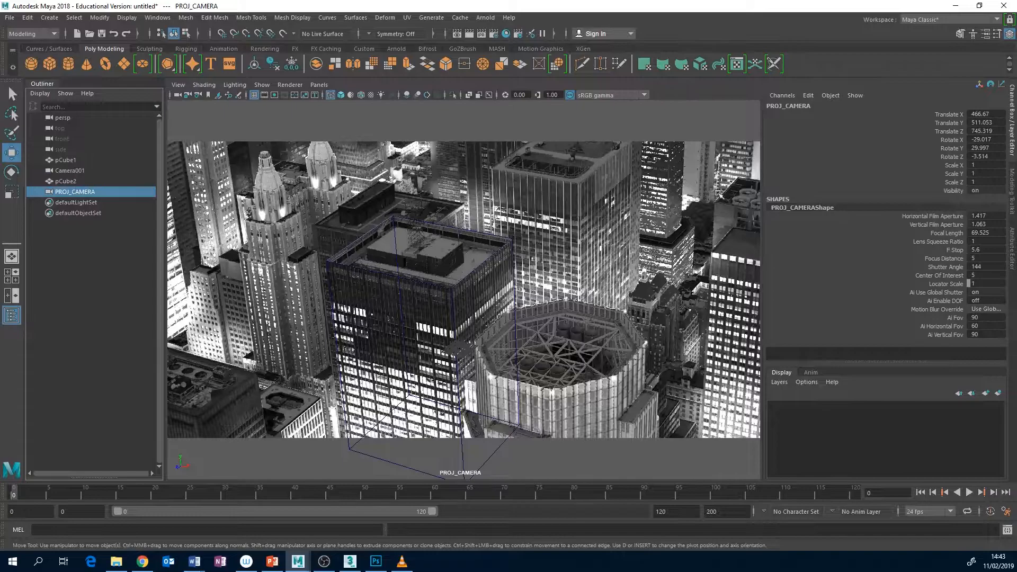
left_click(1013, 248)
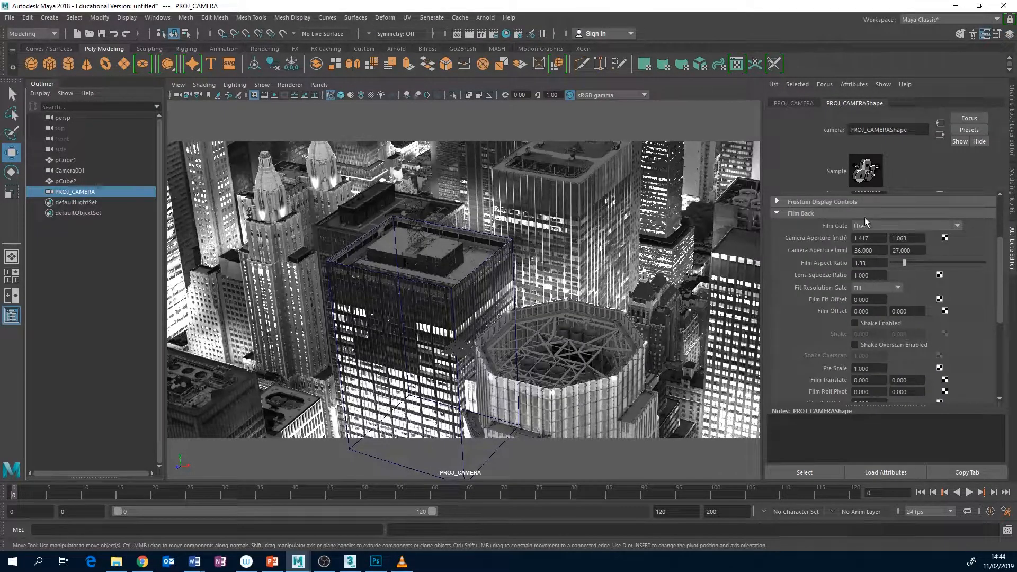
scroll(874, 213, "up", 3)
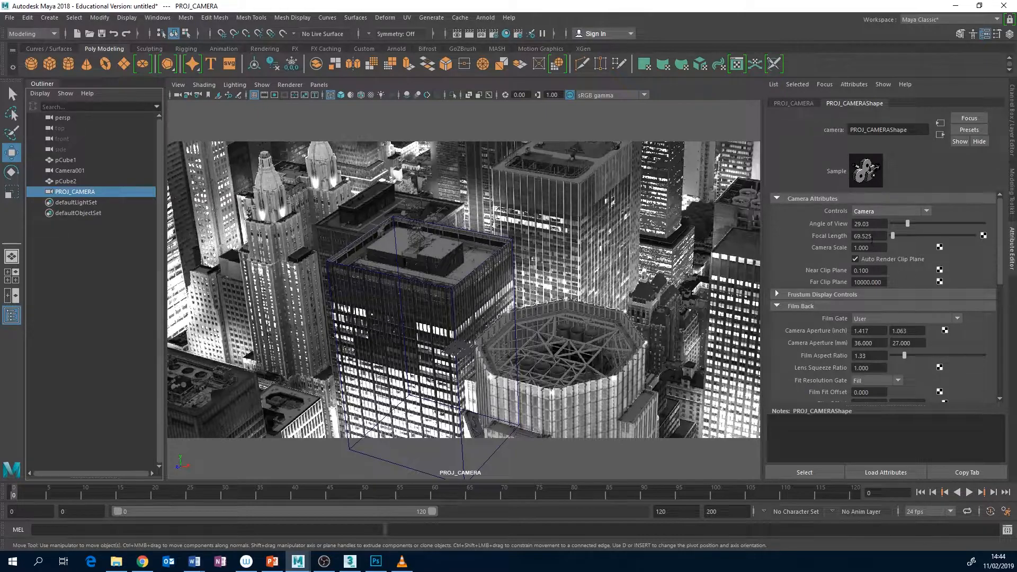
scroll(867, 241, "down", 3)
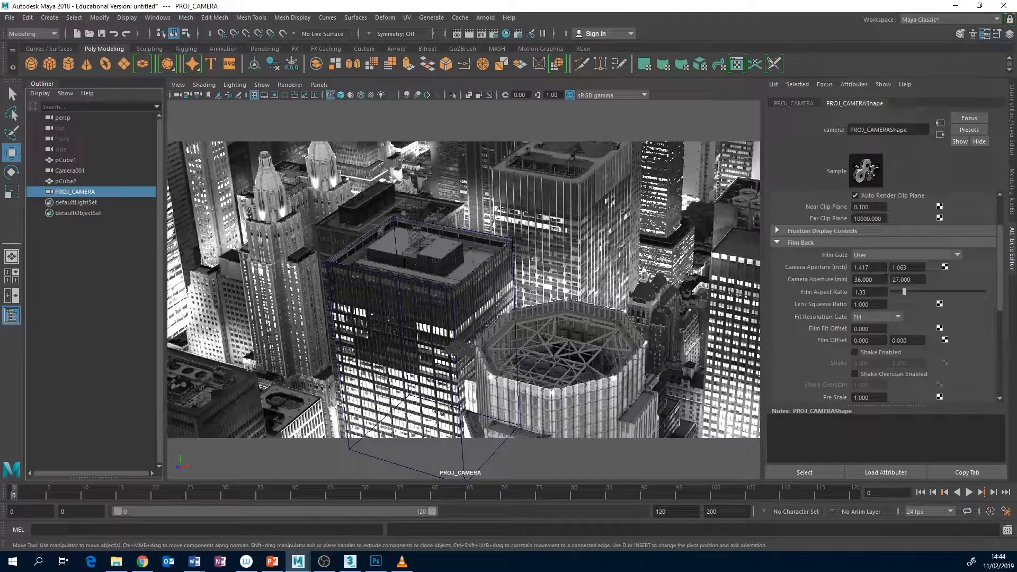
Select the tower cube pCube2 in the viewport
left_click(372, 196)
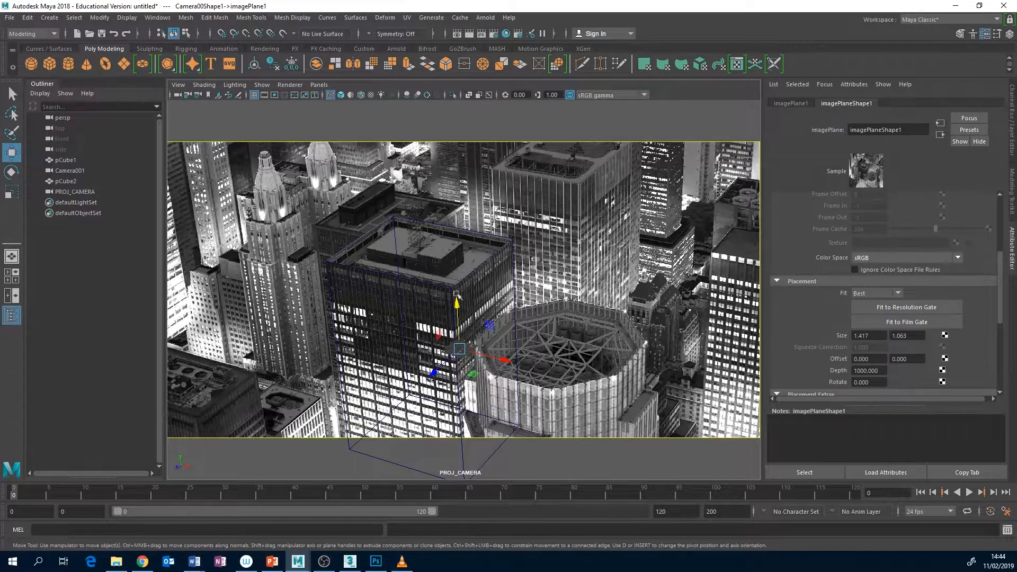
left_click(417, 281)
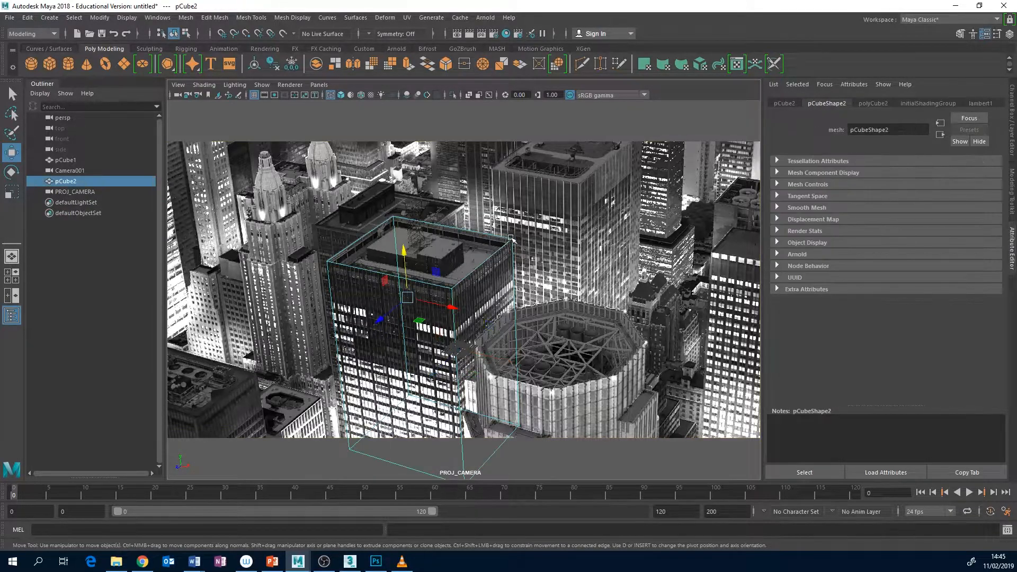
Try moving a top corner vertex and then the side face of the tower cube pCube2 outward, undoing each move
right_click_drag(511, 239, 460, 238)
left_click(512, 239)
left_click_drag(546, 258, 573, 263)
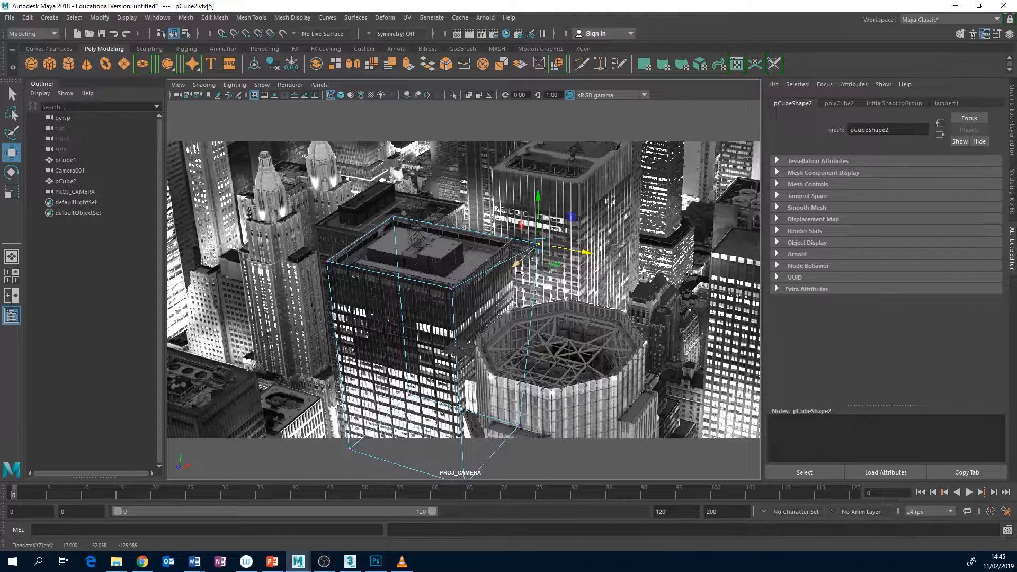
key("ctrl+z")
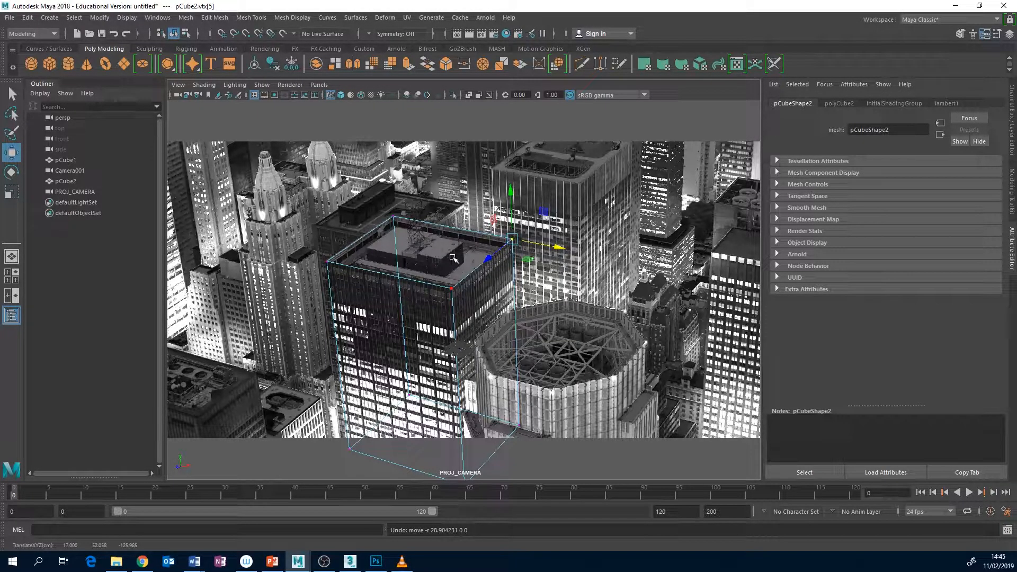
right_click_drag(506, 300, 456, 295)
left_click(494, 323)
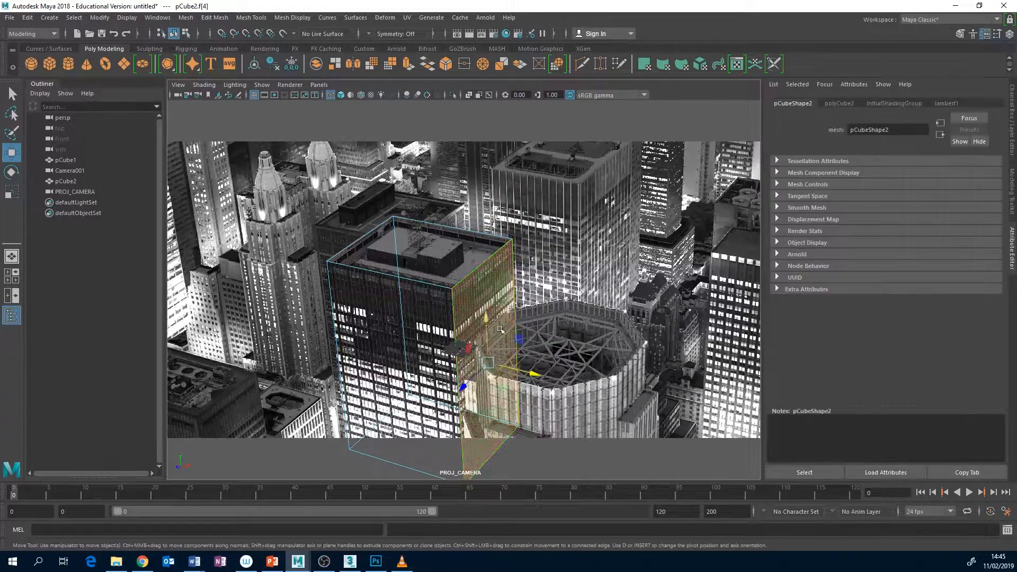
left_click_drag(531, 373, 561, 381)
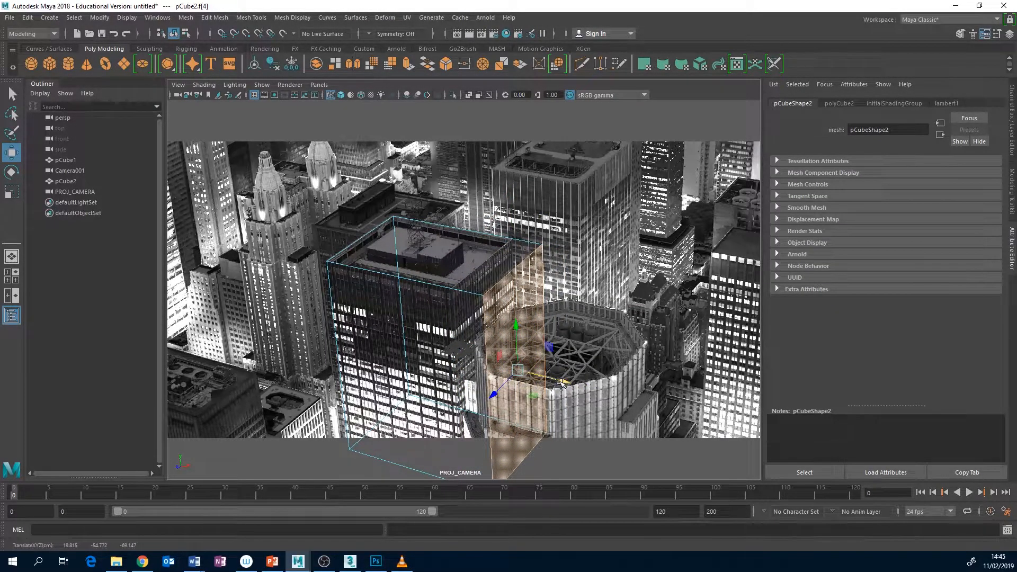
key("ctrl+z")
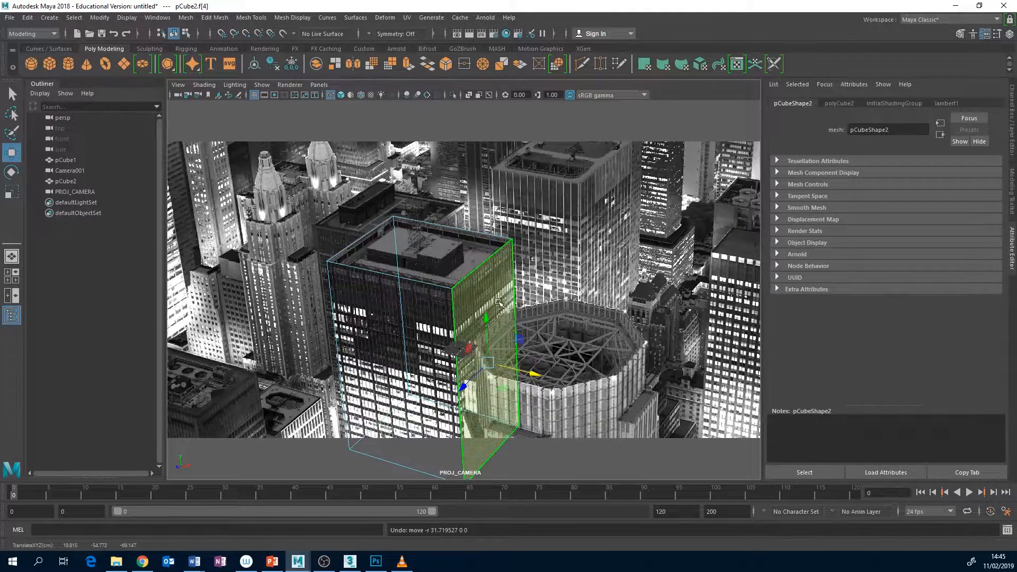
Duplicate the whole pCube2 tower and move the copy over the low buildings at the photo's lower-left corner
right_click_drag(470, 283, 502, 245)
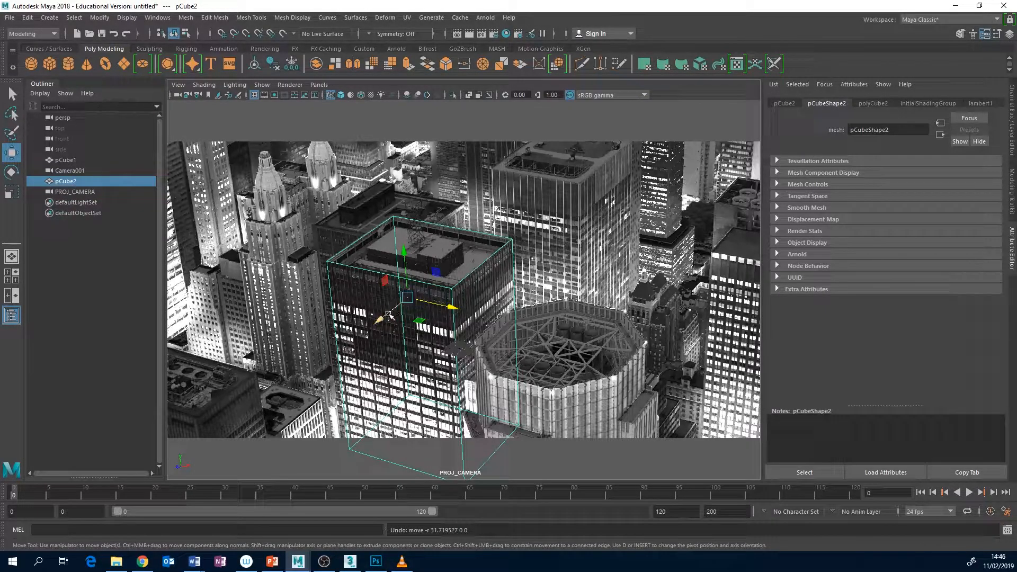
left_click_drag(386, 321, 220, 427, "shift")
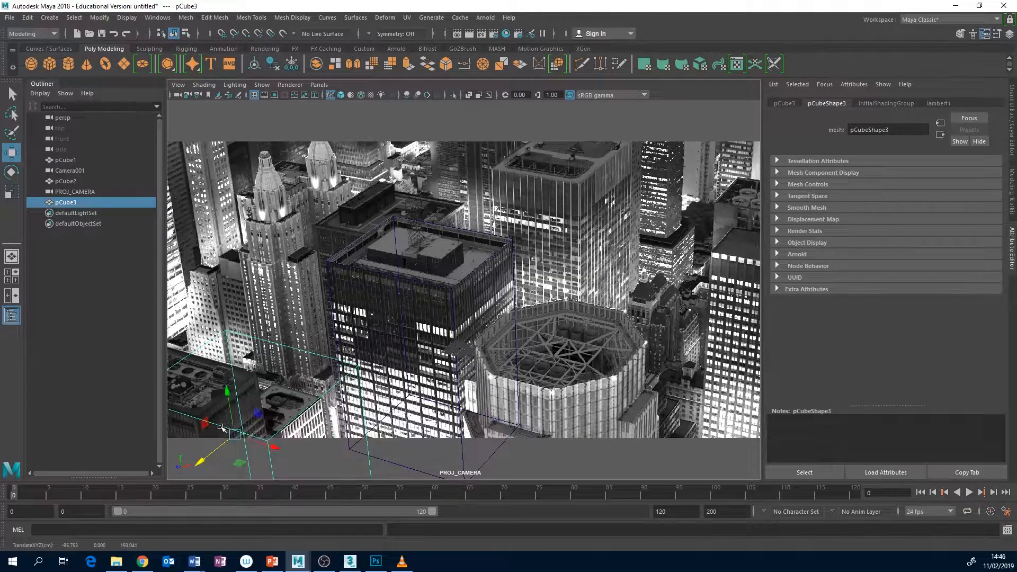
left_click_drag(274, 447, 234, 434)
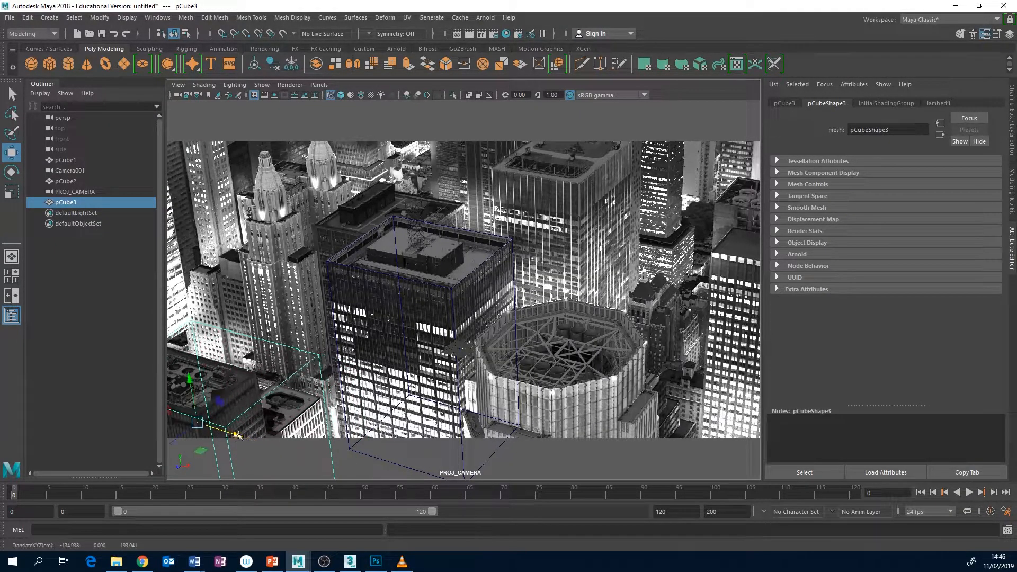
Switch the duplicated cube pCube3 to face editing and select its side face nearest the central tower
right_click(316, 412)
left_click(316, 409)
right_click(279, 256)
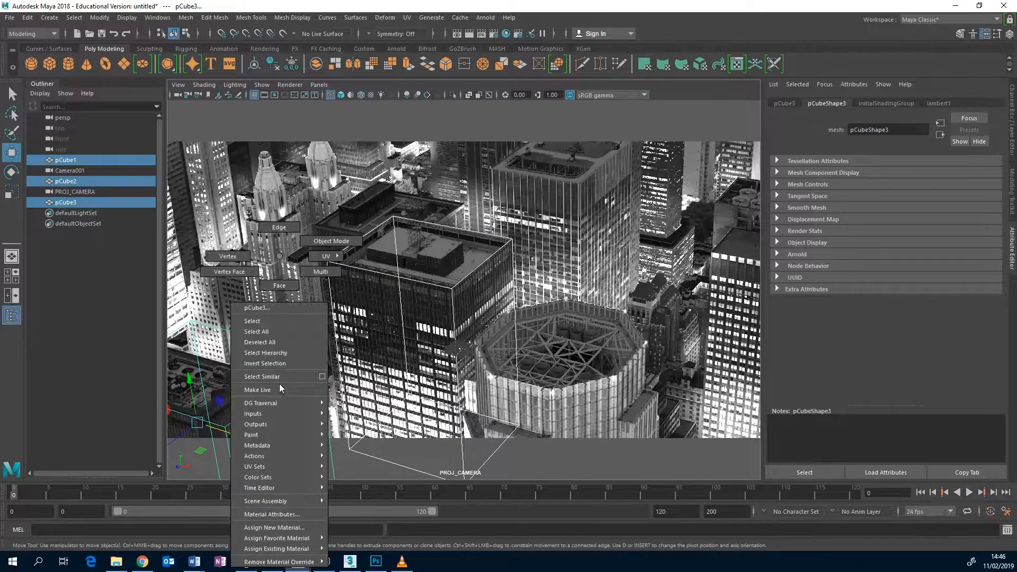
left_click(279, 286)
left_click(286, 403)
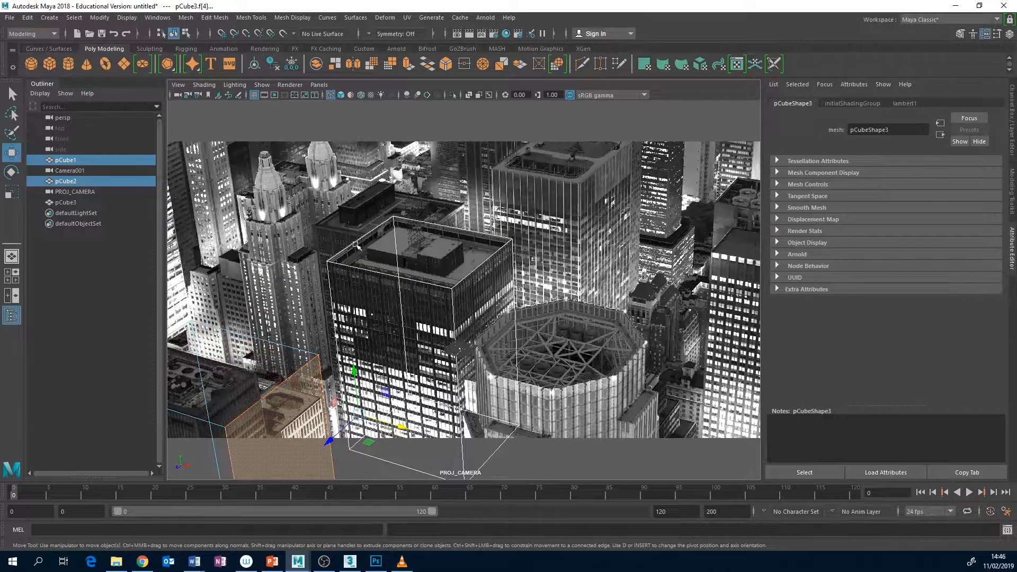
Set up a four-view layout showing PROJ_CAMERA in one view and persp in the view beneath it
left_click(11, 275)
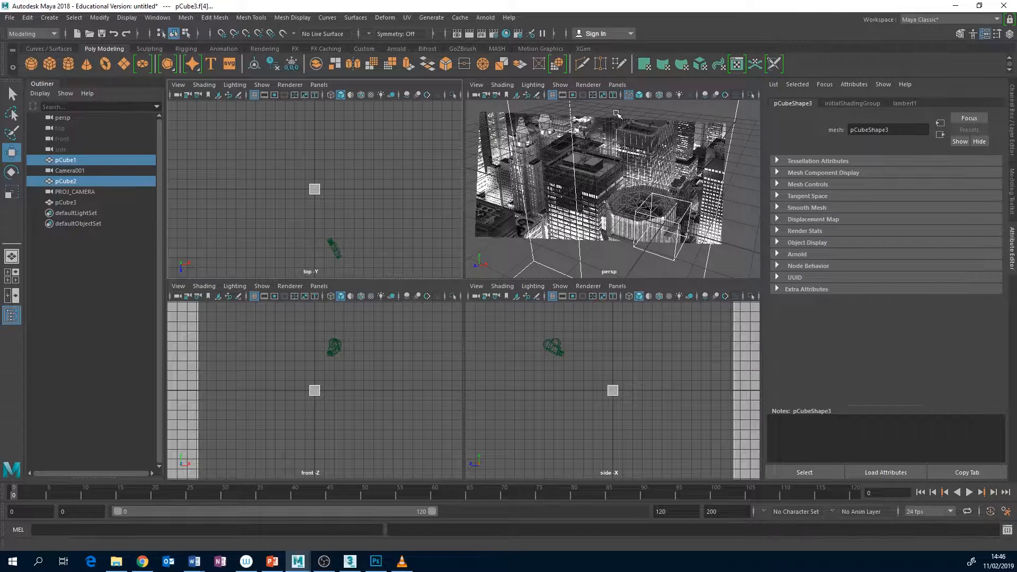
left_click(617, 85)
mouse_move(646, 97)
left_click(738, 108)
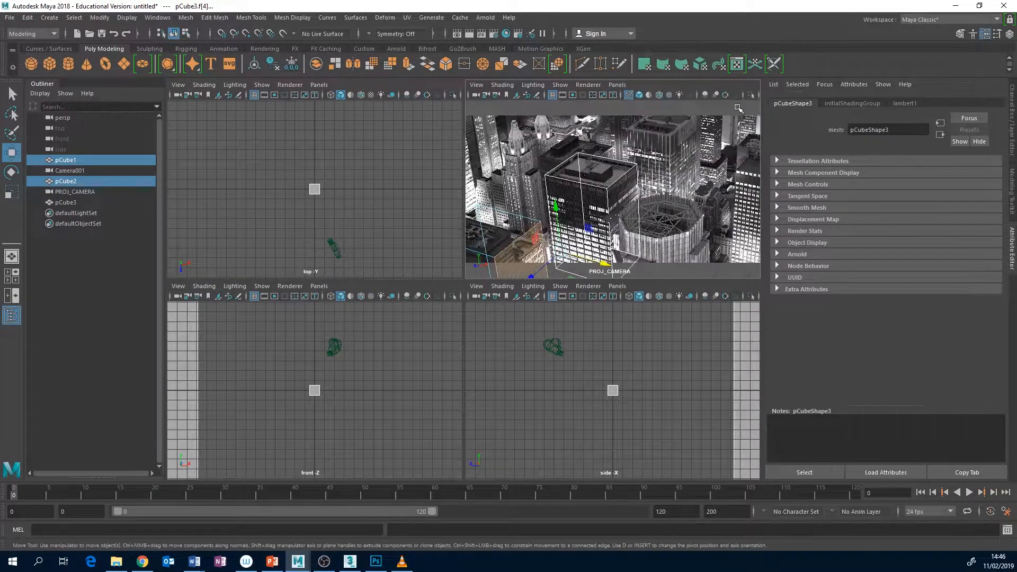
left_click(617, 286)
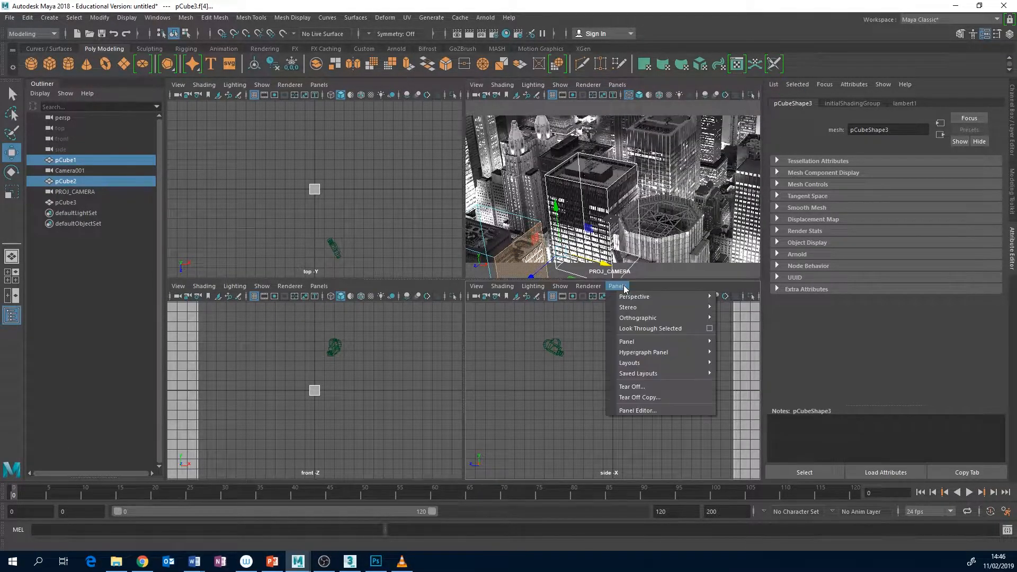
mouse_move(636, 302)
left_click(742, 318)
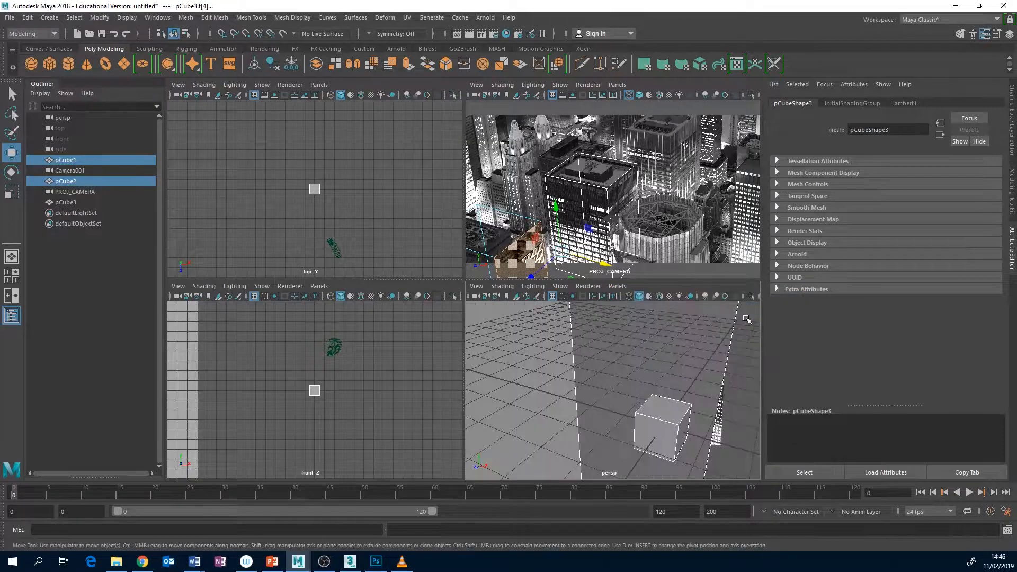
Move the back and side faces of pCube3 so its roof outline fits the small low building in the photo
key("f")
mouse_move(642, 379)
left_mouse_down("alt")
mouse_move(590, 400)
mouse_move(571, 395)
mouse_move(648, 372)
left_mouse_up("alt")
scroll(618, 391, "up", 5)
left_click(549, 346)
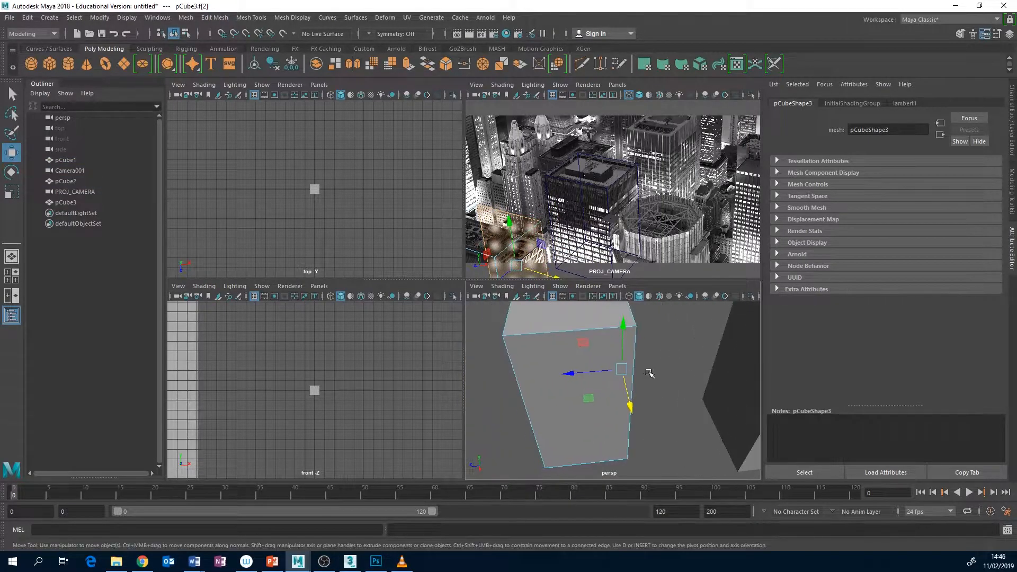
scroll(647, 372, "up", 3)
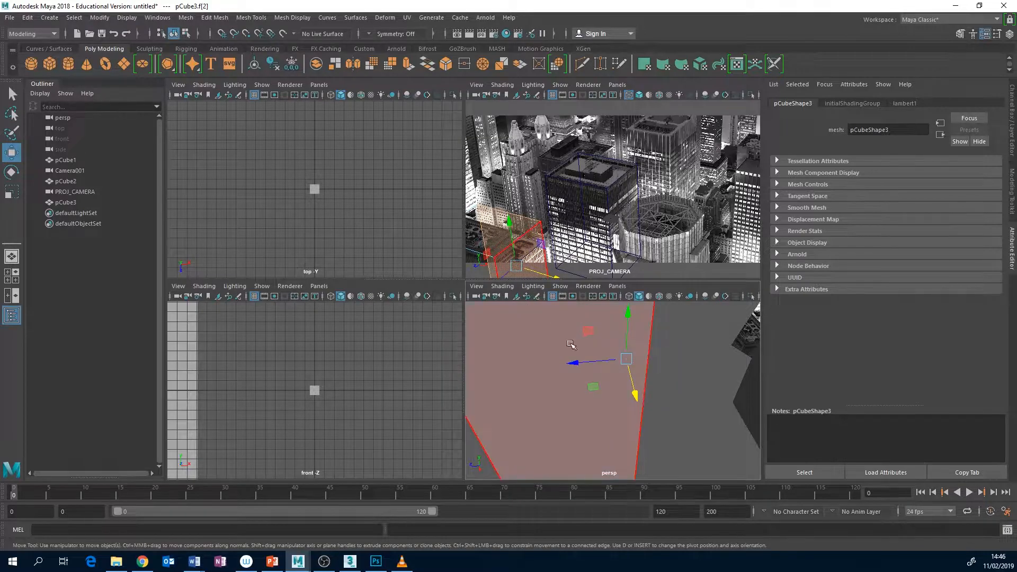
left_click_drag(572, 347, 701, 355, "alt")
scroll(639, 370, "down", 5)
left_click(585, 451)
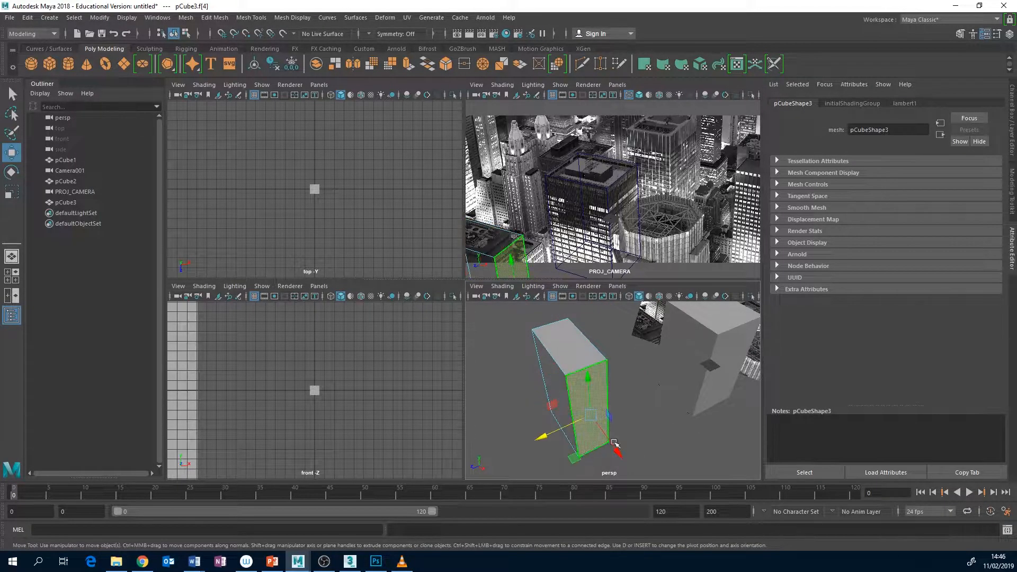
left_click_drag(617, 449, 635, 459)
left_click_drag(649, 408, 556, 380, "alt")
left_click(605, 375)
Try lowering the top face of pCube3, undo the move and clear the selection
left_click(572, 319)
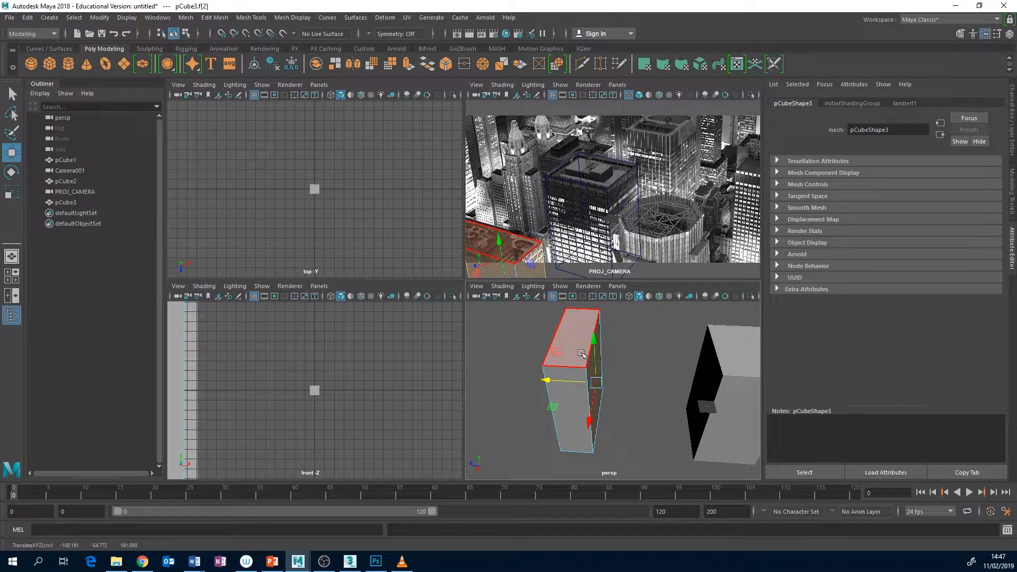
left_click(572, 319)
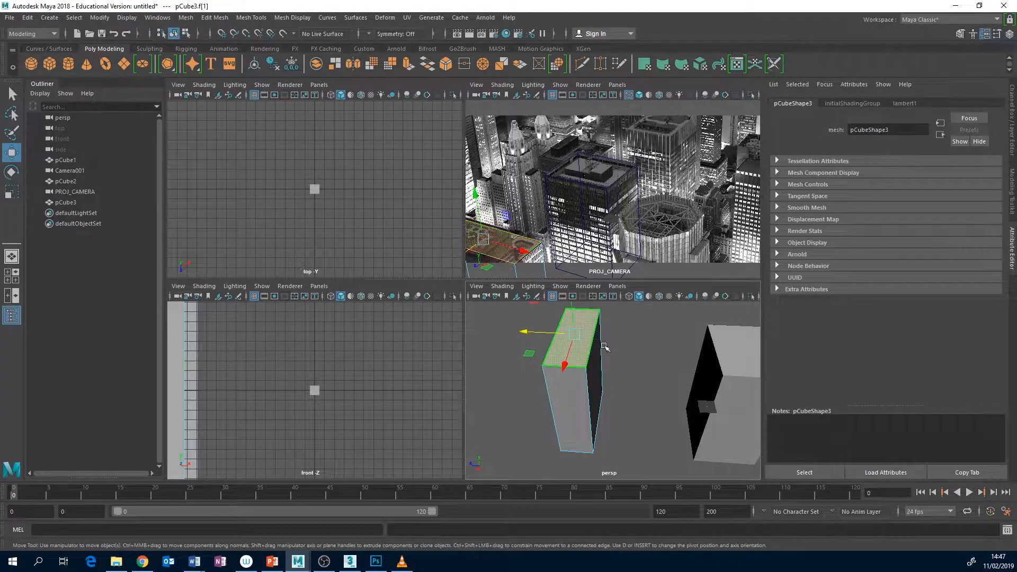
left_click_drag(571, 311, 572, 320)
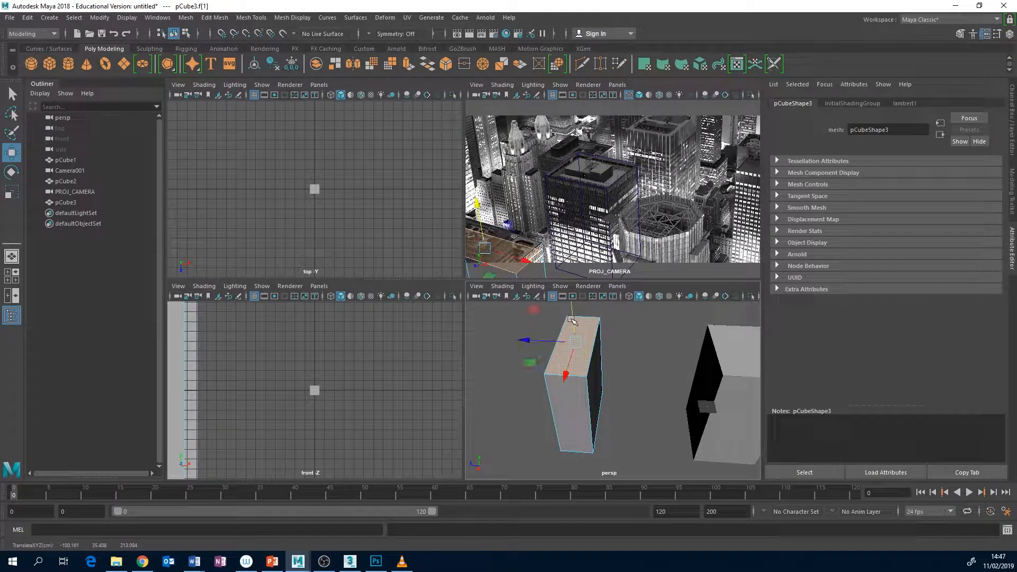
key("ctrl+z")
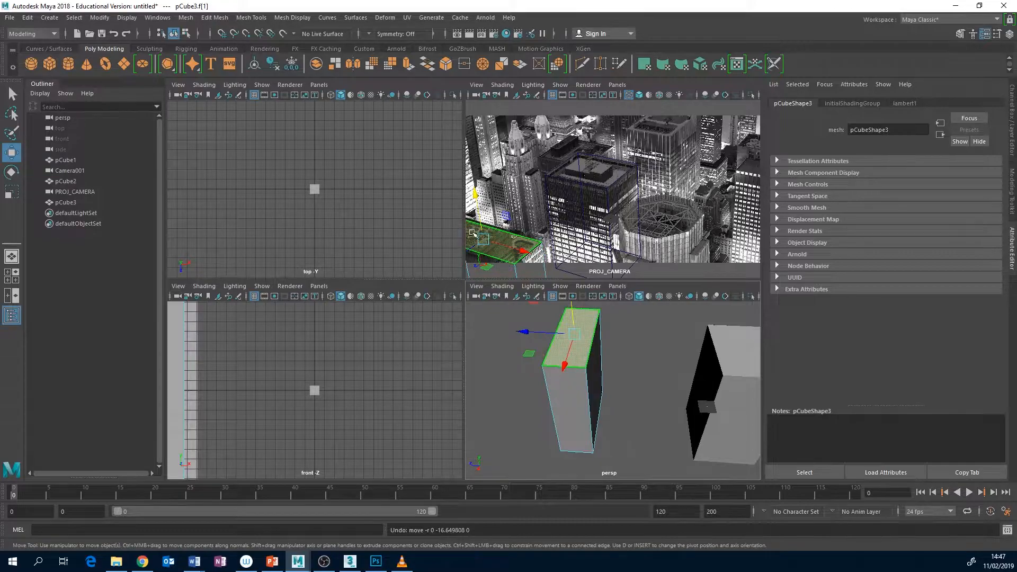
left_click(642, 386)
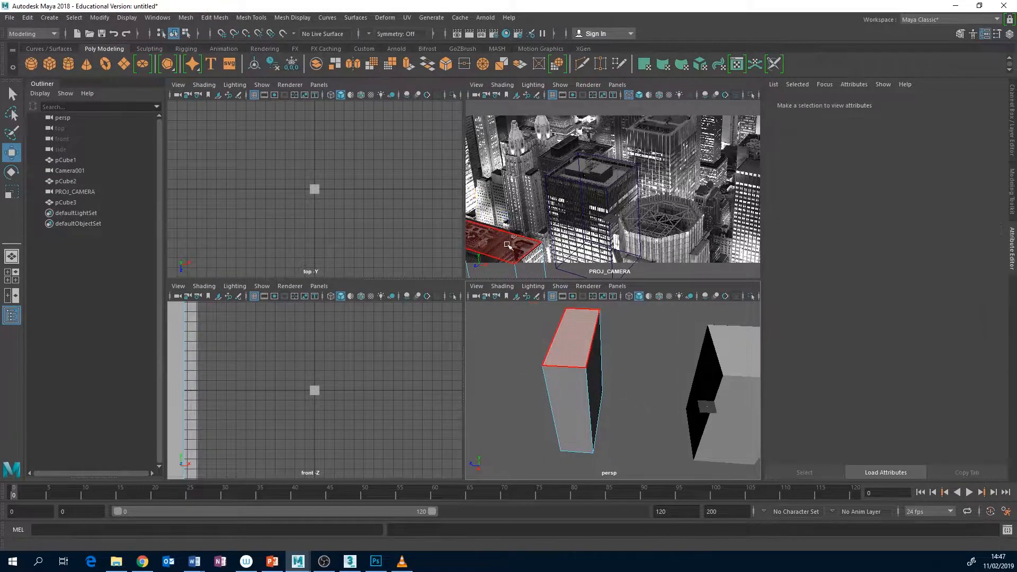
Duplicate the whole pCube3 block and slide the copy forward over the neighbouring building
right_click_drag(576, 378, 614, 243)
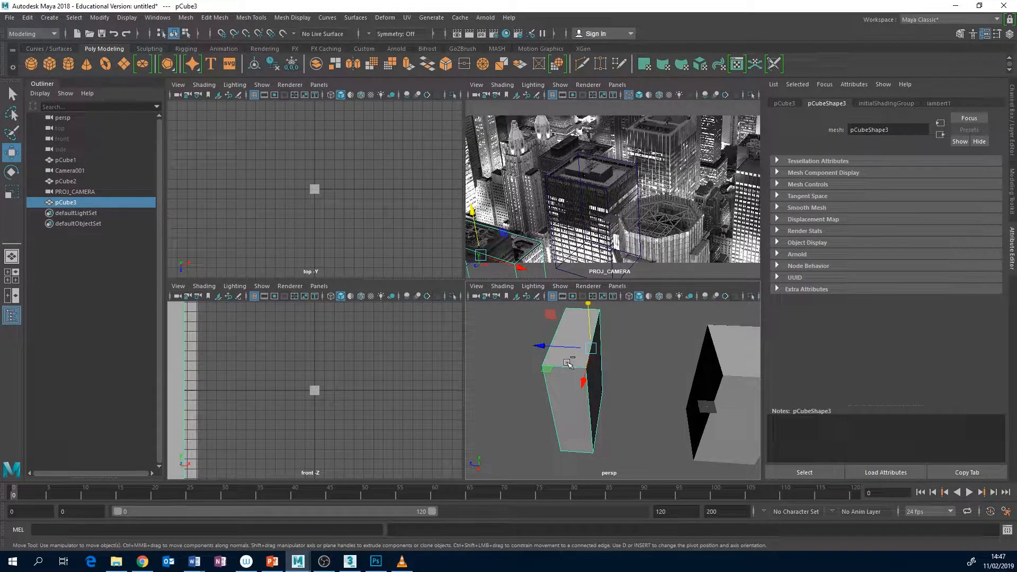
key("ctrl+d")
left_click_drag(572, 351, 533, 356)
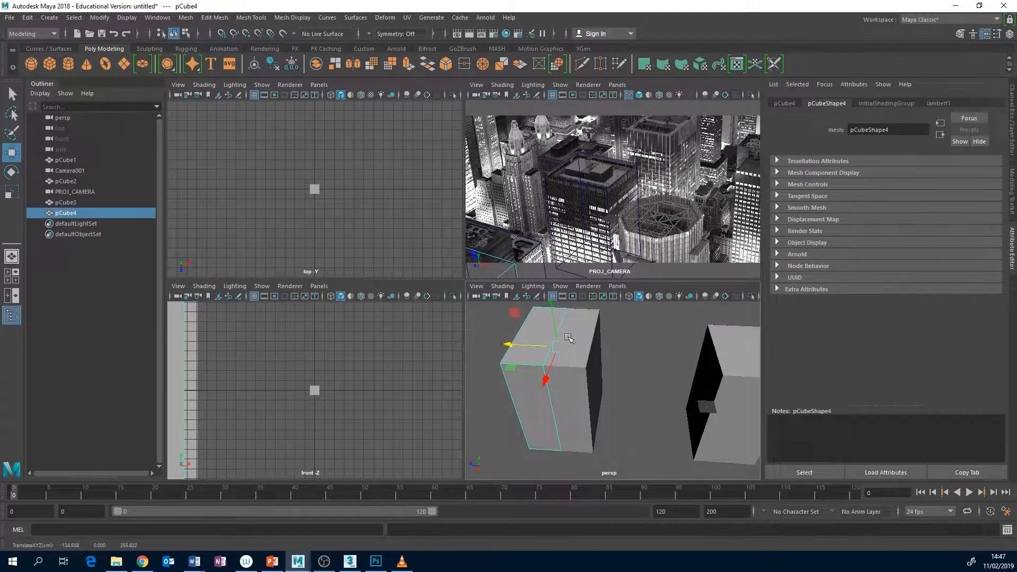
Raise the top face of the copied block pCube4 to the height of the taller neighbouring roof
right_click(519, 257)
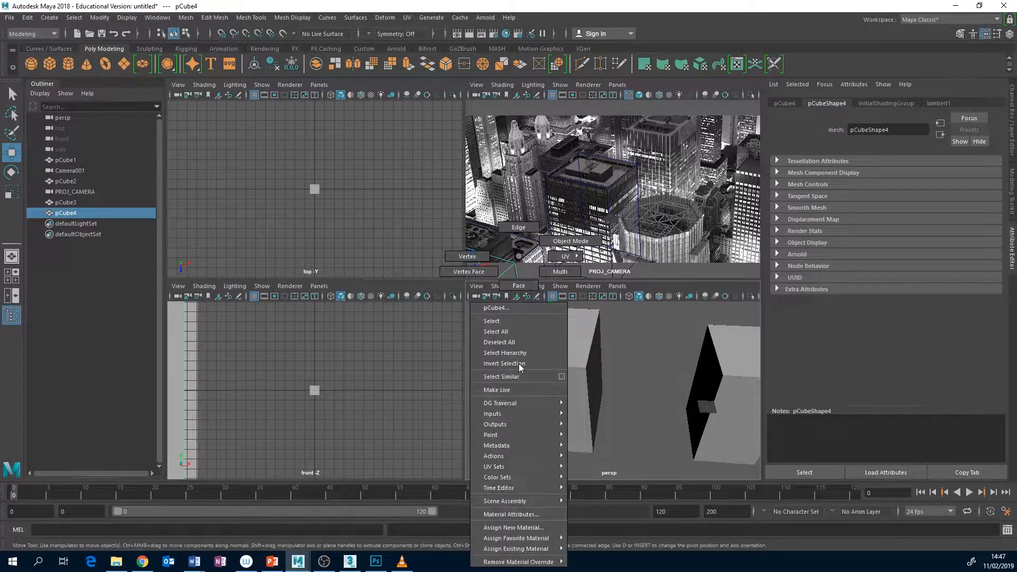
left_click(522, 286)
left_click(536, 329)
left_click_drag(537, 329, 521, 252)
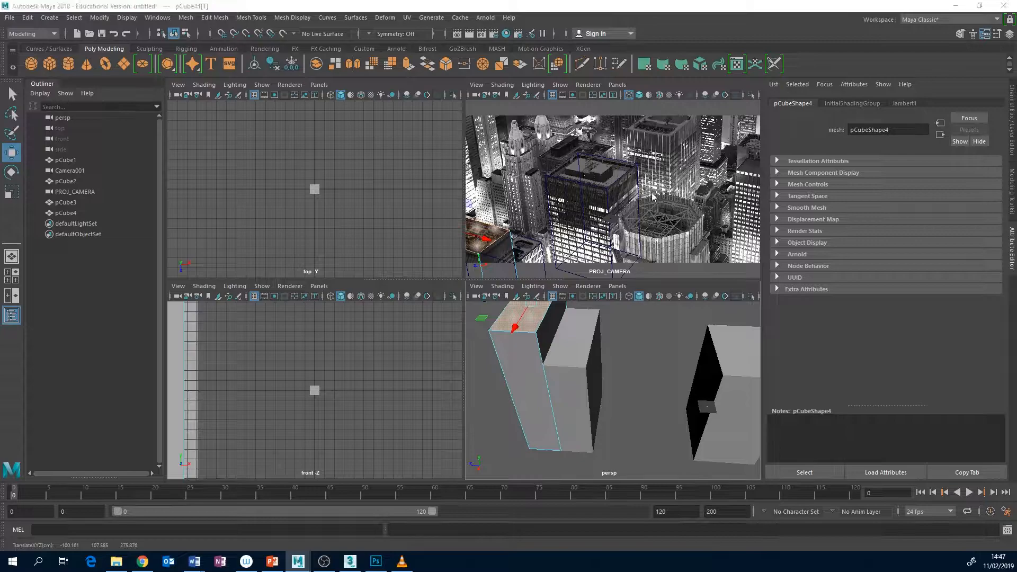
Enlarge the PROJ_CAMERA view, duplicate the central tower pCube2 and move the copy over the spired tower
key("space")
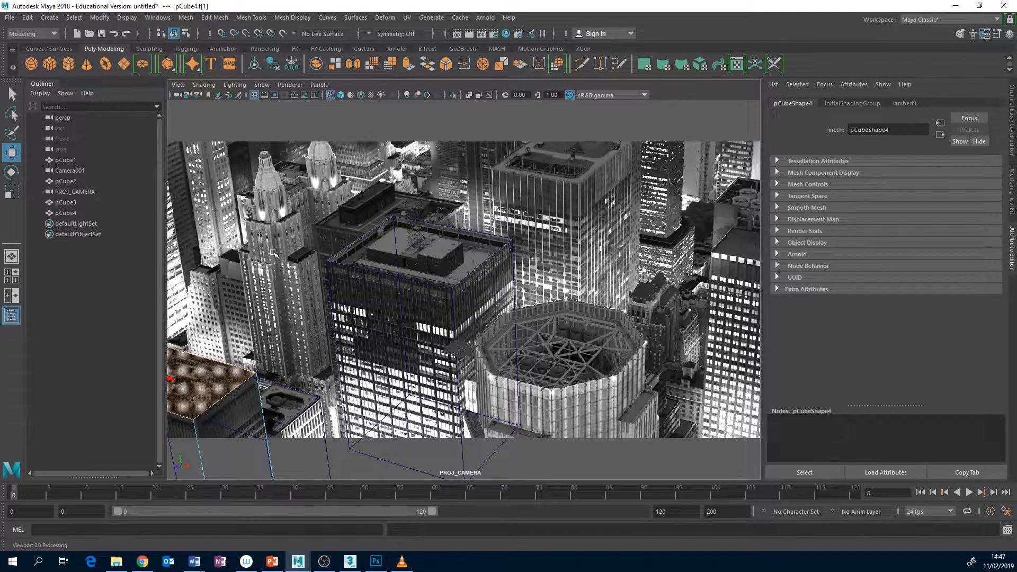
left_click(349, 267)
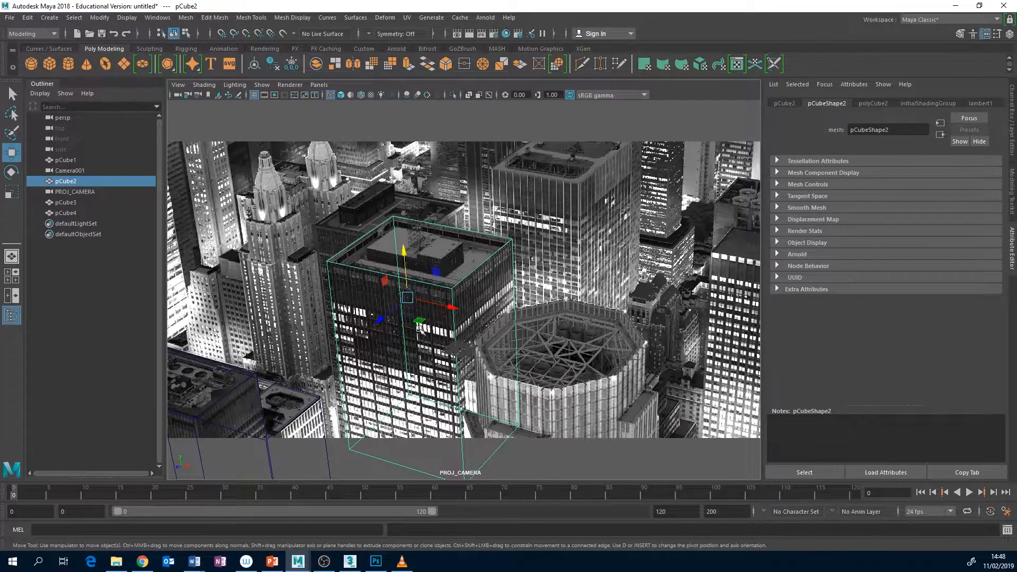
left_click_drag(436, 301, 294, 263, "shift")
right_click_drag(330, 257, 331, 279)
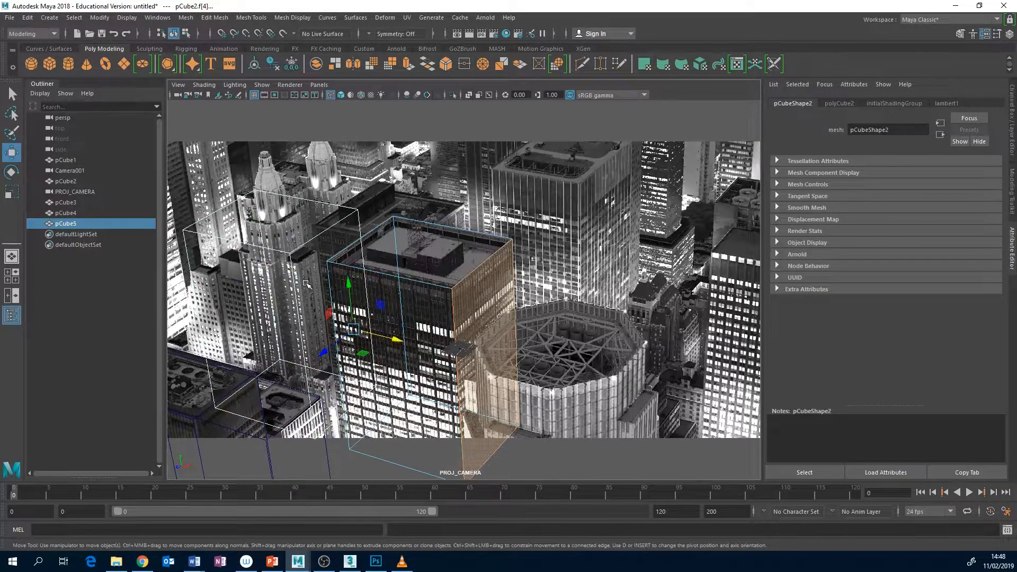
Move the side face of pCube5 nearest the central tower inward to the spired tower's edge
left_click(291, 261)
right_click(292, 261)
right_click_drag(292, 261, 291, 286)
left_click_drag(381, 334, 338, 324)
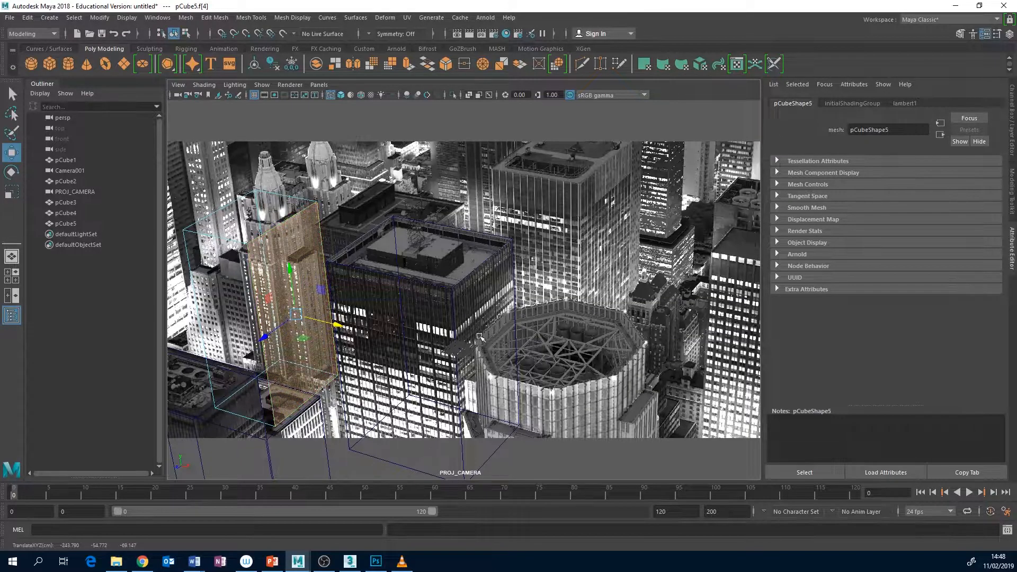
Select the opposite side face of pCube5 in the persp view and move it inward to match the spired tower's width
key("space")
left_click_drag(708, 354, 837, 367, "alt")
middle_click_drag(657, 355, 739, 317, "alt")
scroll(739, 316, "up", 5)
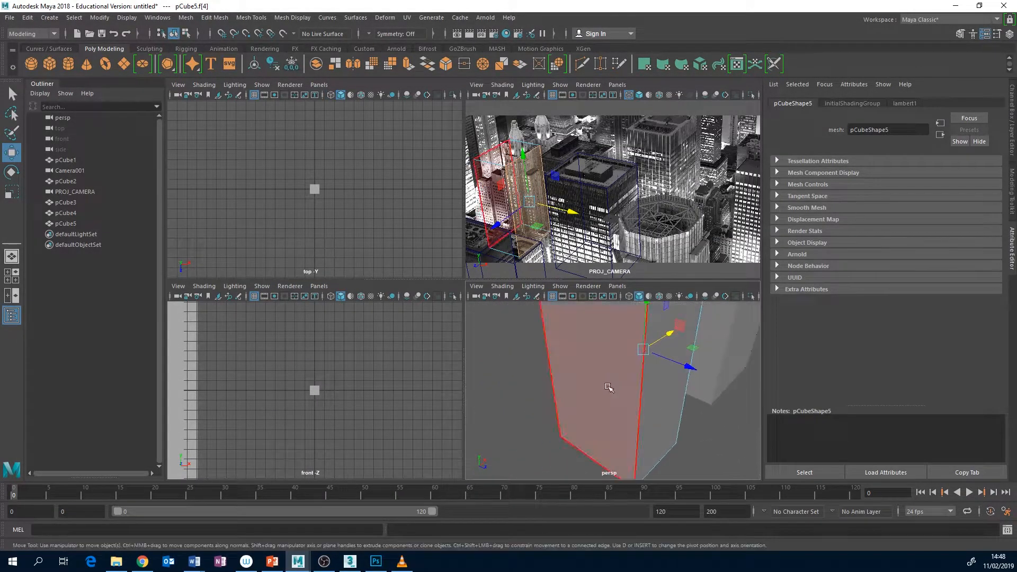
left_click(608, 386)
left_click_drag(688, 381, 696, 349, "alt")
key("space")
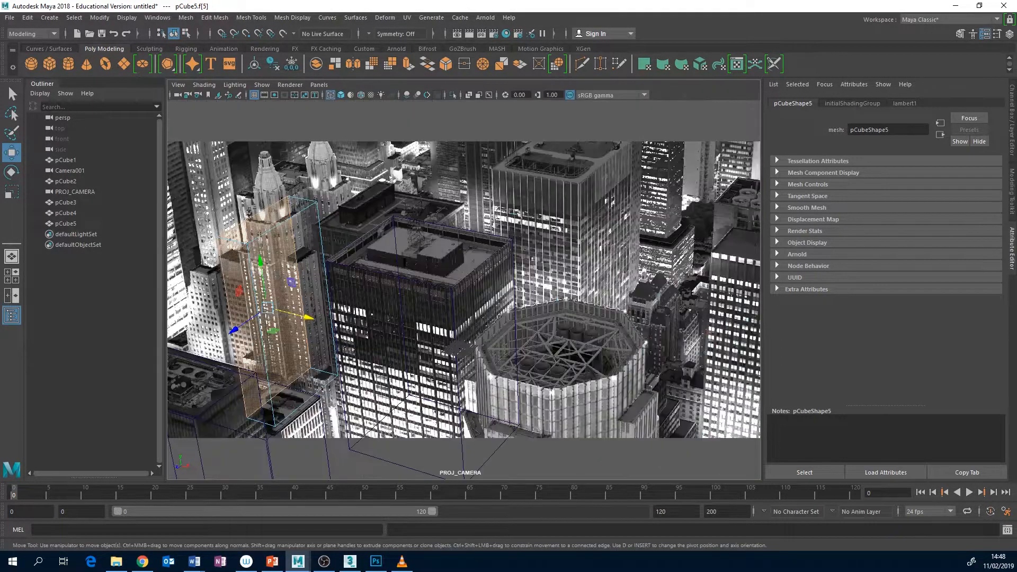
left_click_drag(302, 316, 307, 316)
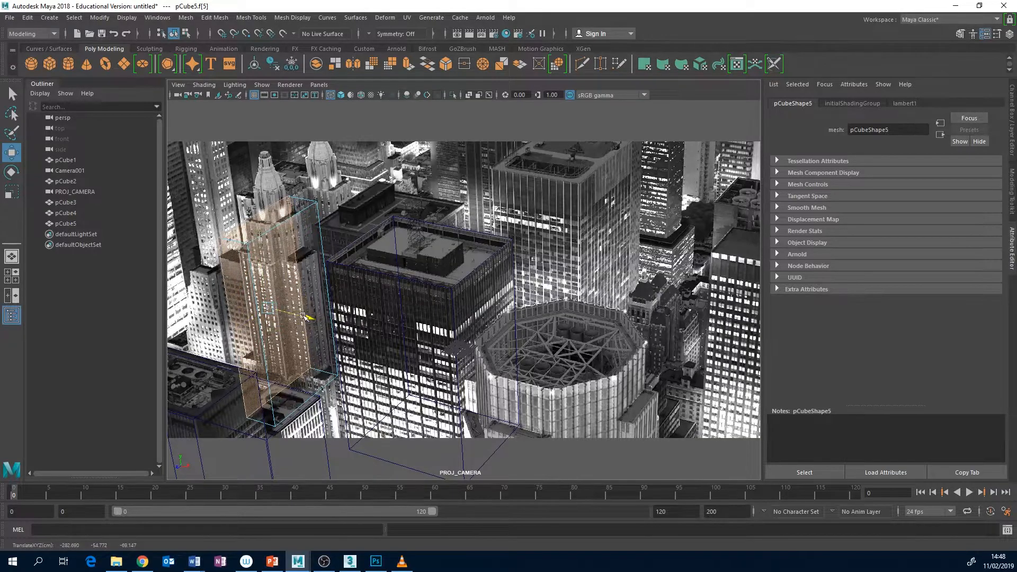
Move the front face of pCube5 back and its rear face forward to fit the spired tower's depth
left_click(225, 354)
left_click_drag(226, 354, 252, 350)
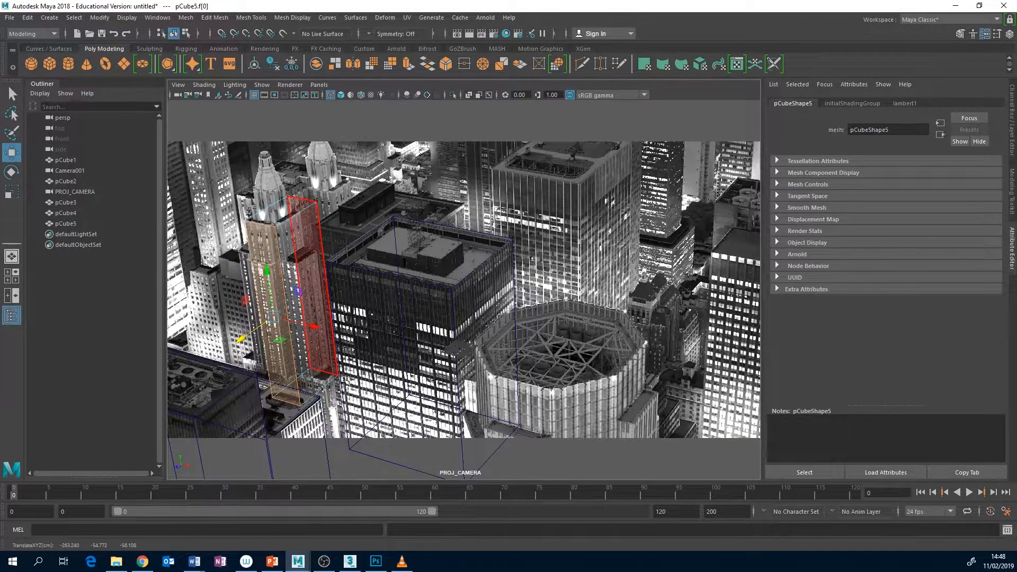
left_click(318, 328)
left_click_drag(290, 310, 274, 320)
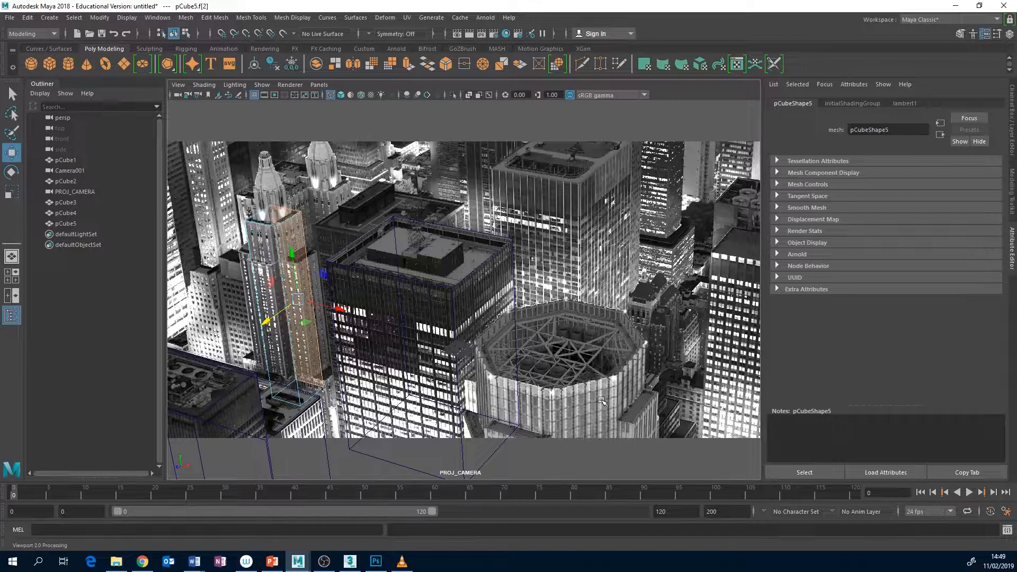
Deselect the pCube5 face, create a polygon plane and scale it up to backdrop size
left_click(551, 345)
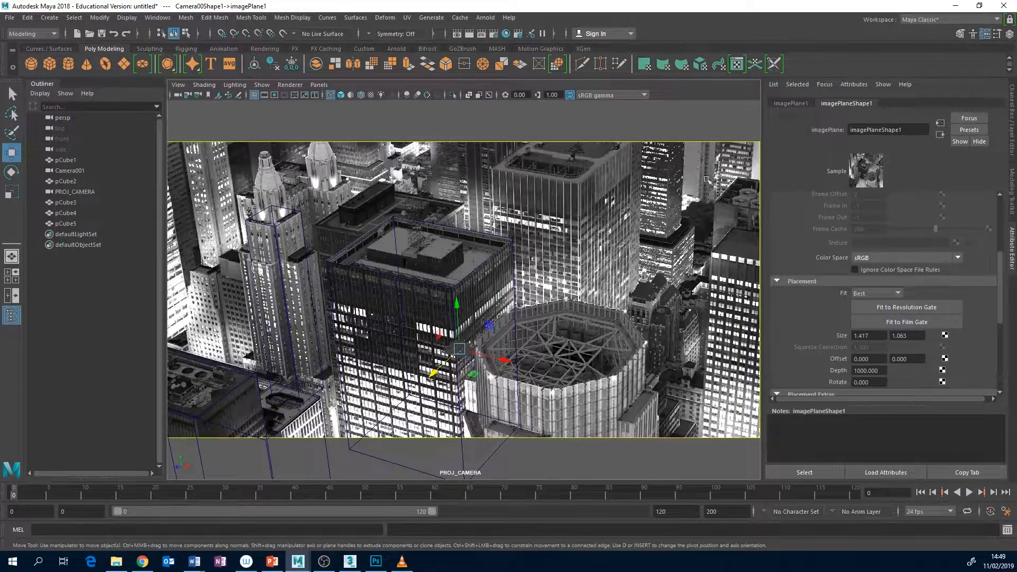
left_click(128, 68)
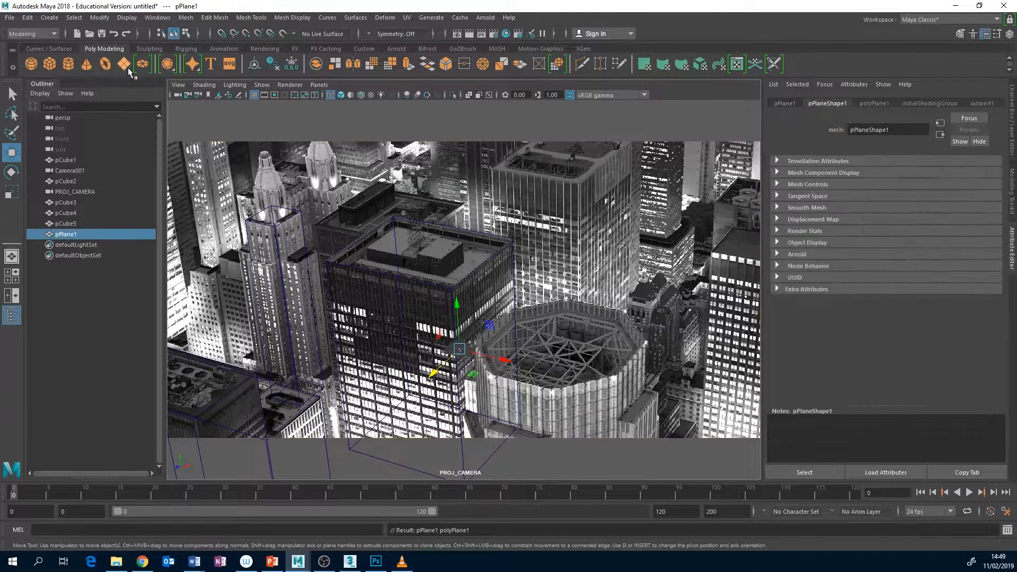
key("r")
left_click_drag(460, 350, 614, 287)
Rotate pPlane1 upright and move it behind the towers as a backdrop in the PROJ_CAMERA view
key("e")
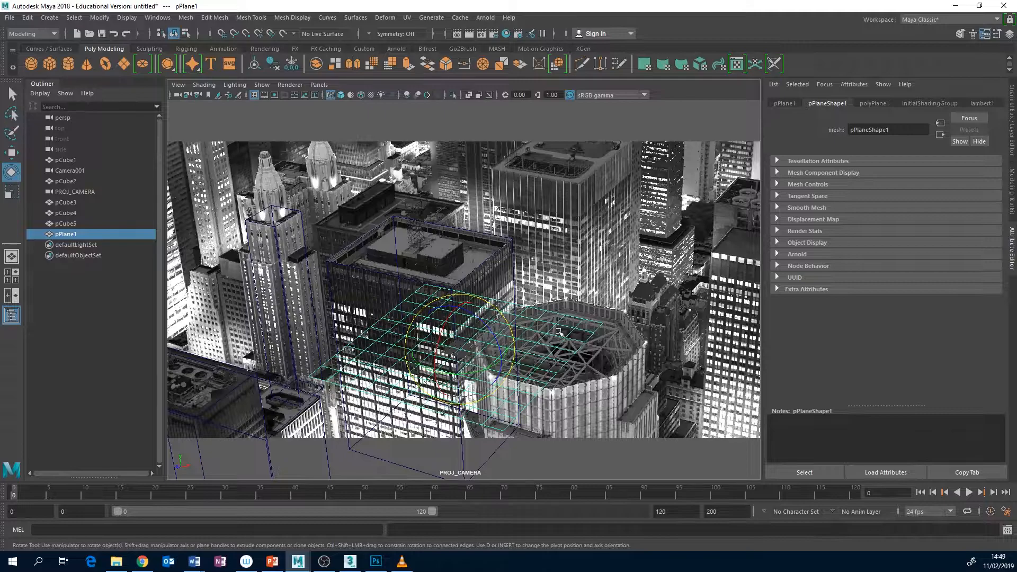
left_click_drag(436, 378, 868, 123)
key("w")
key("r")
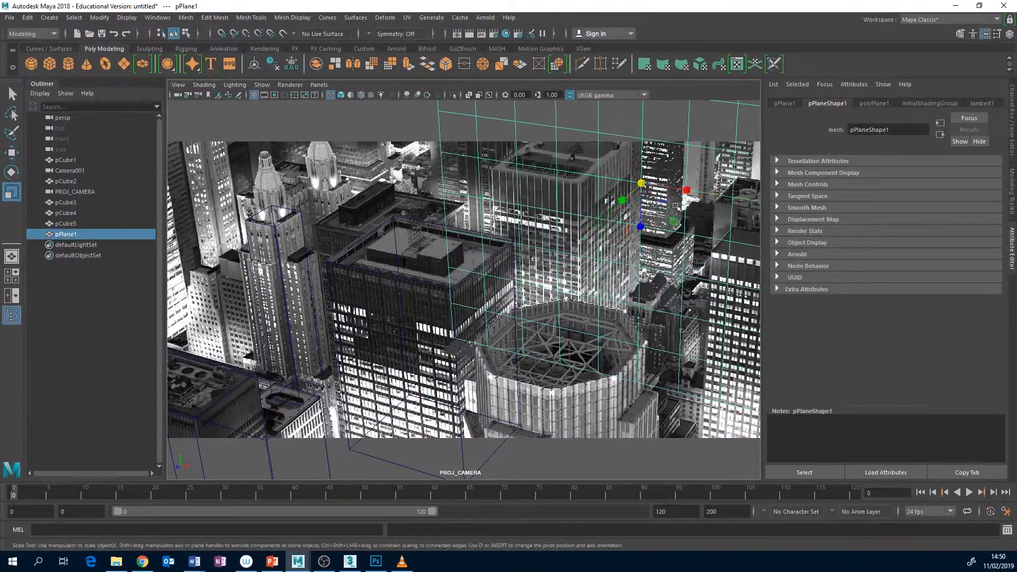
key("w")
left_click_drag(627, 196, 682, 145)
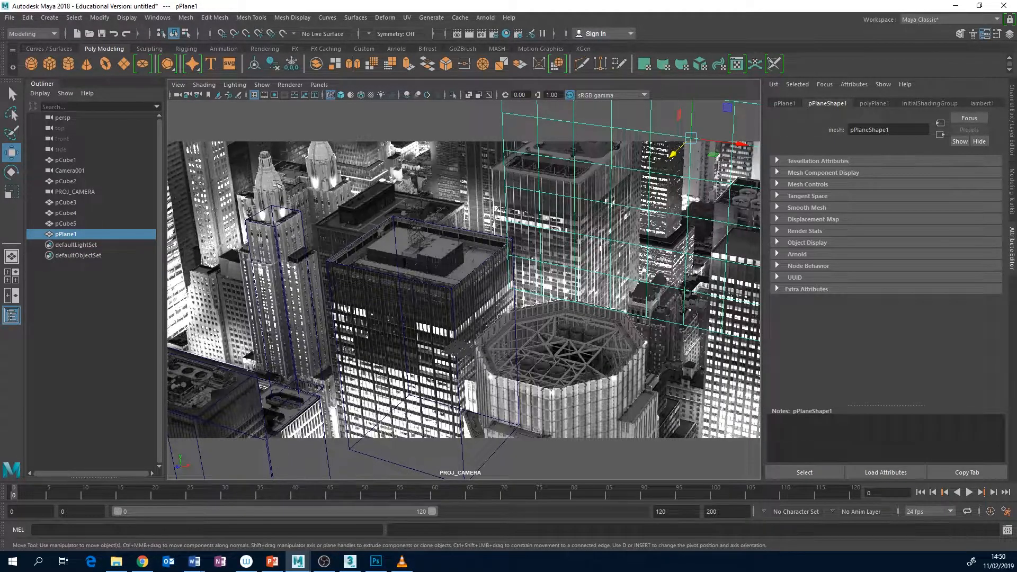
left_click_drag(747, 144, 606, 137)
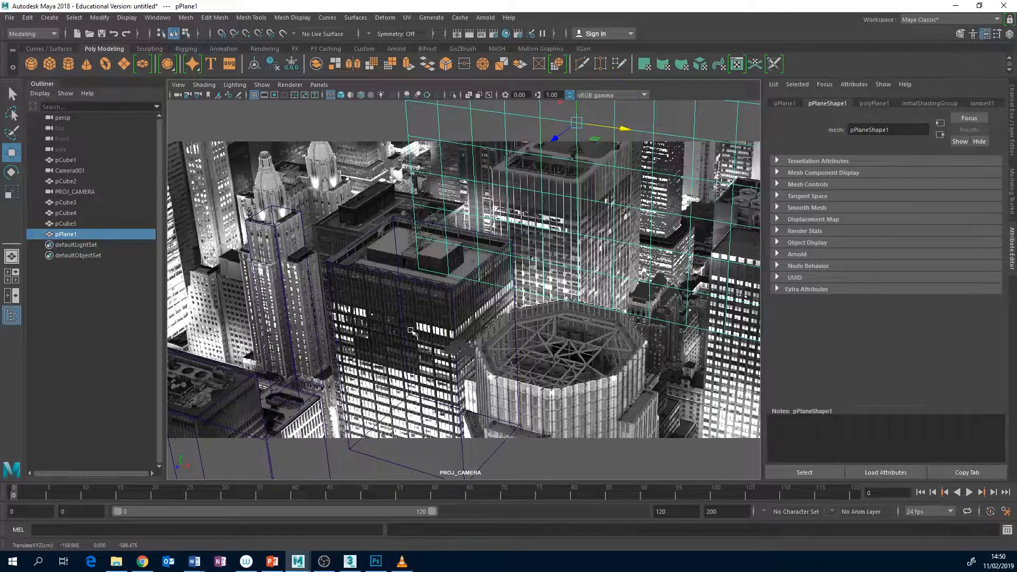
Switch to Photoshop, select Layer 25 above Group 1, and return to Maya
left_click(376, 561)
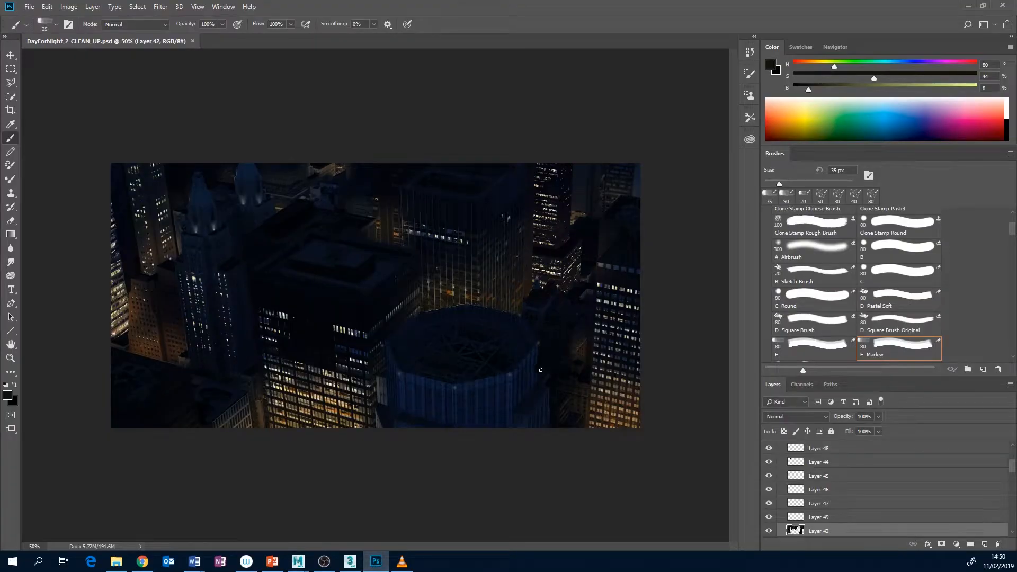
scroll(1014, 450, "up", 3)
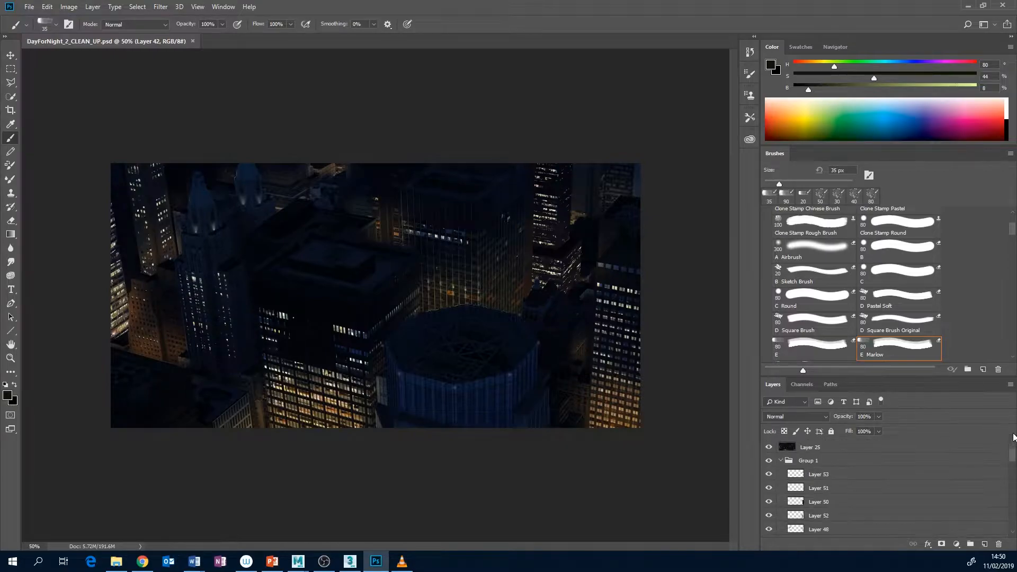
left_click(822, 447)
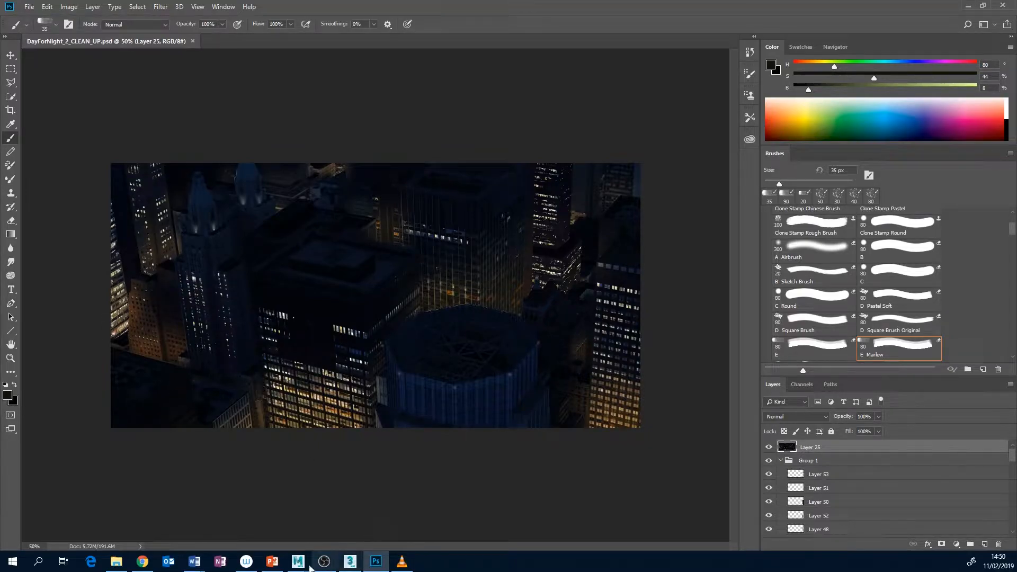
mouse_move(298, 561)
left_click(238, 520)
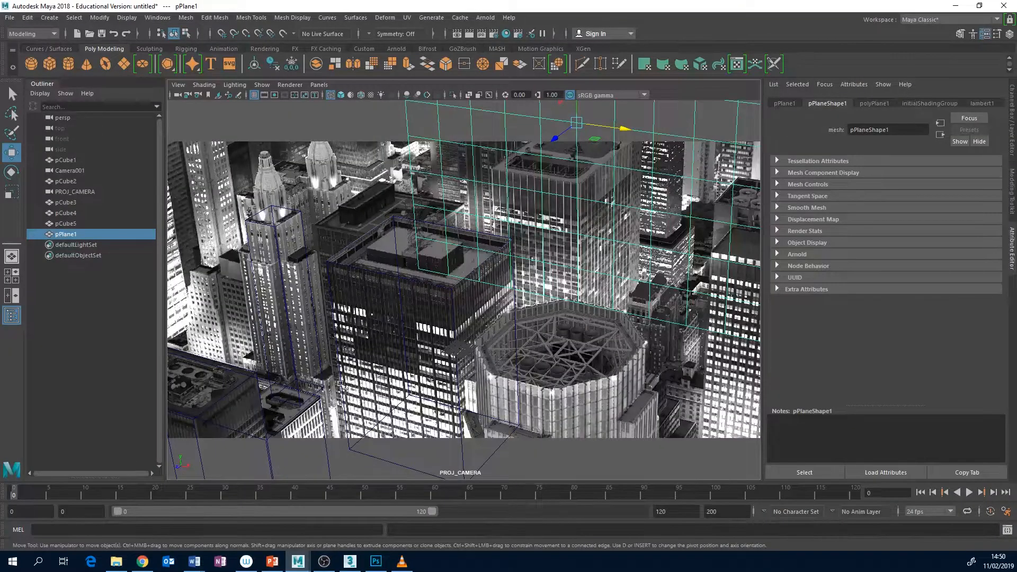
Switch to Photoshop and outline the two foreground rooftops in the image's lower-left corner with the Polygonal Lasso, closing the selection
left_click(377, 562)
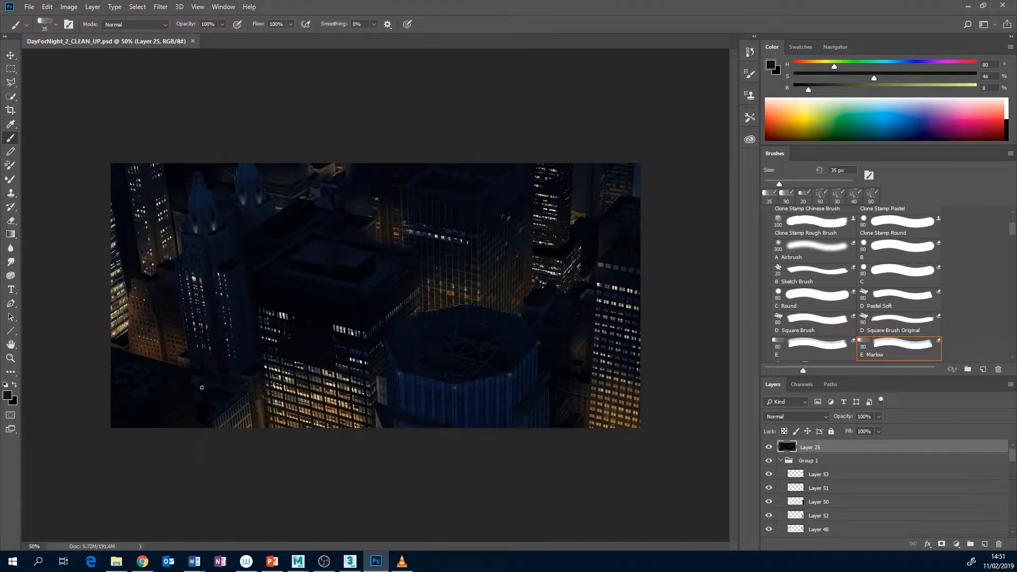
left_click(11, 83)
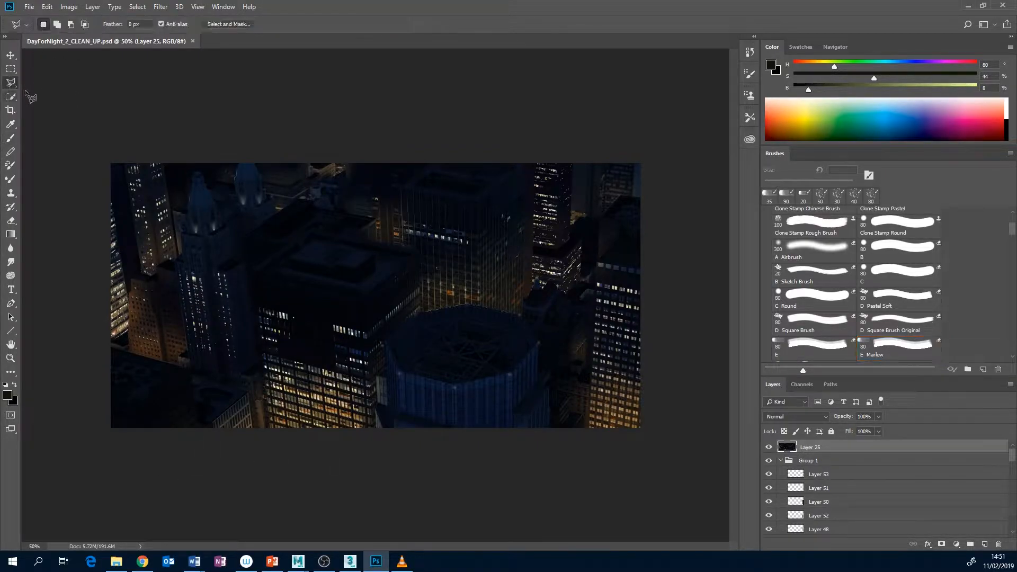
left_click(109, 346)
left_click(191, 370)
left_click(193, 389)
left_click(206, 380)
left_click(248, 392)
left_click(253, 433)
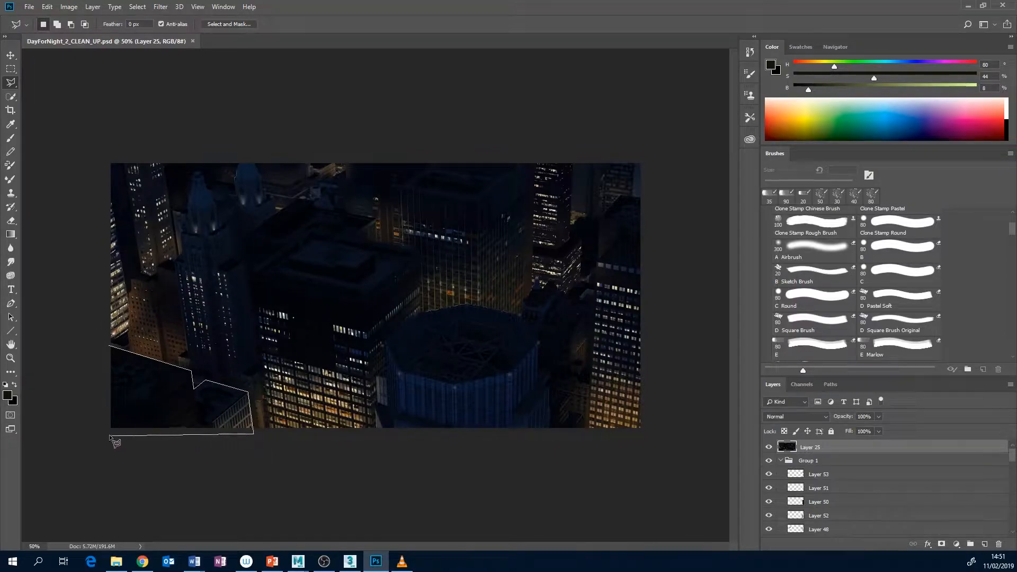
left_click(100, 433)
left_click(109, 346)
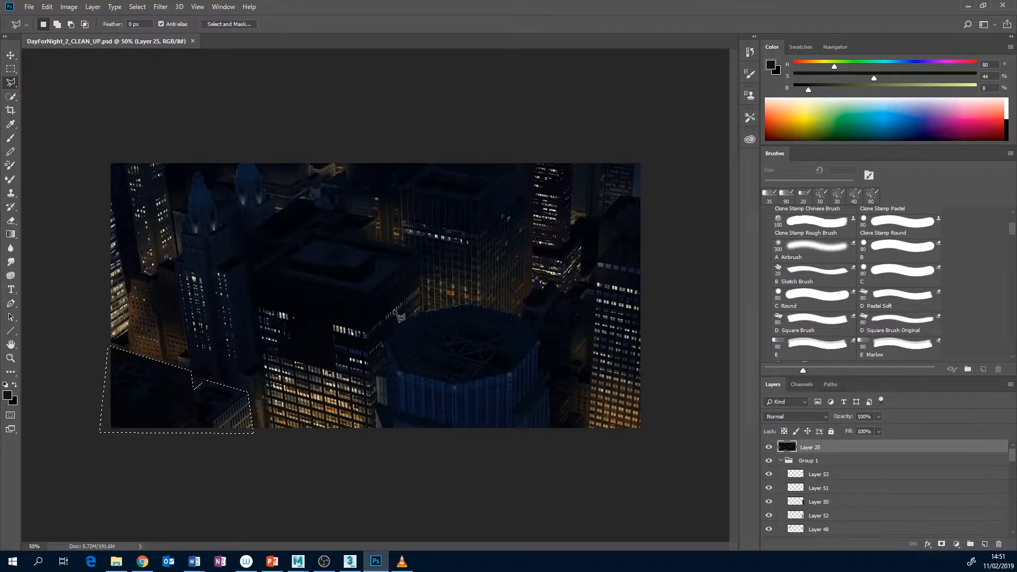
Create a new Film & Video document of 2000 by 1000 pixels with the custom grey background colour 818181
left_click(29, 8)
left_click(36, 19)
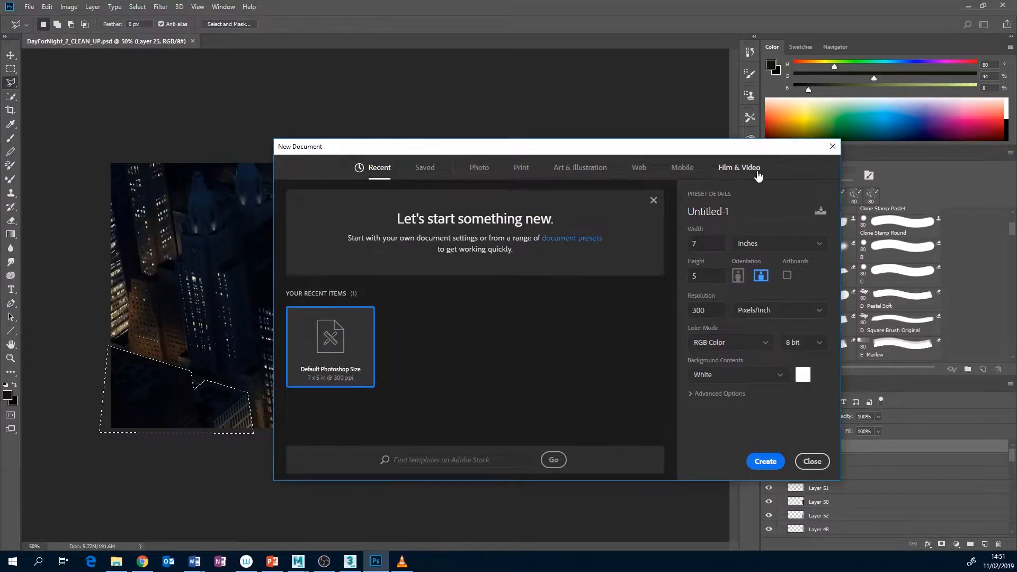
left_click(758, 173)
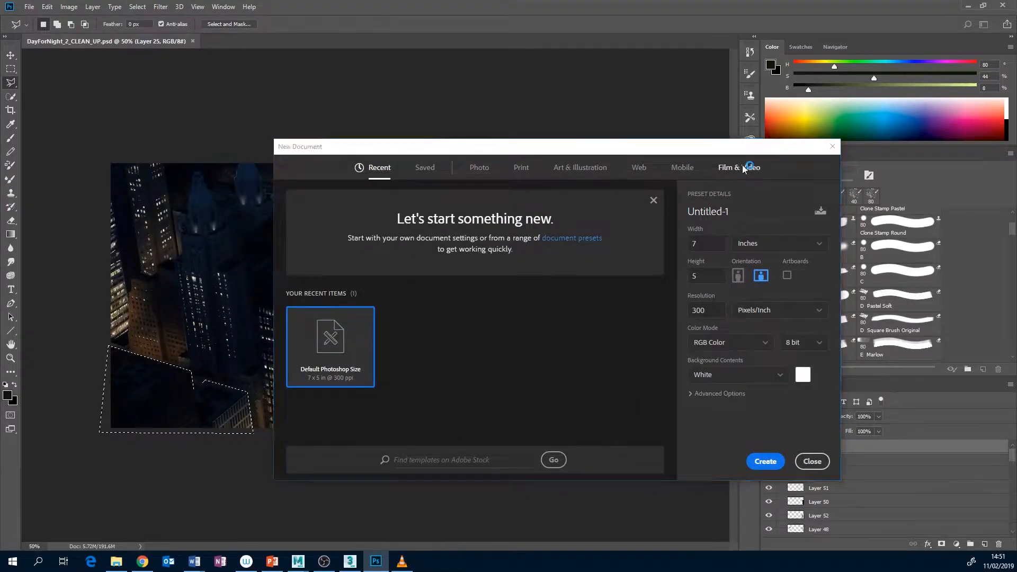
type("2000")
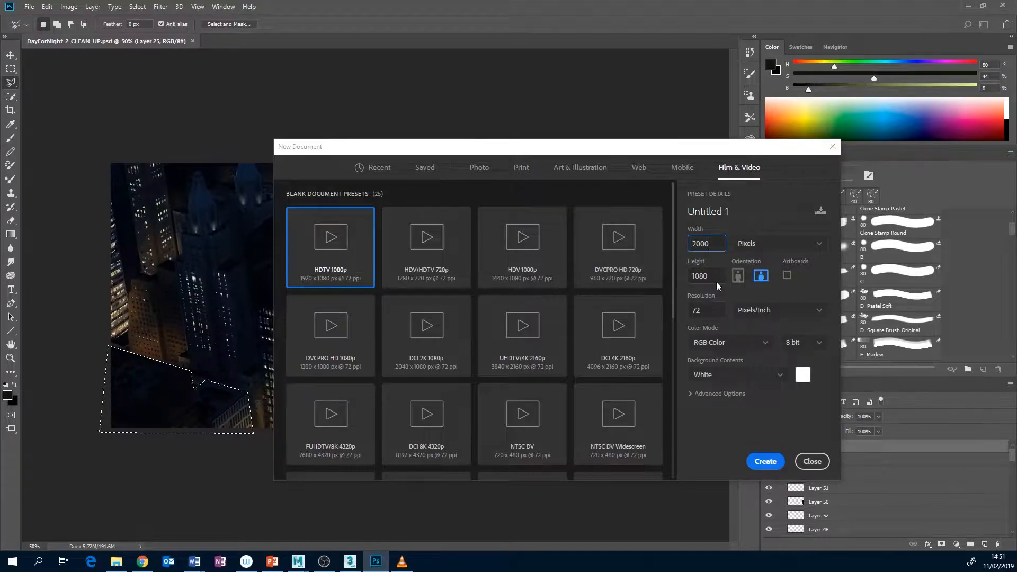
type("1000")
left_click(803, 375)
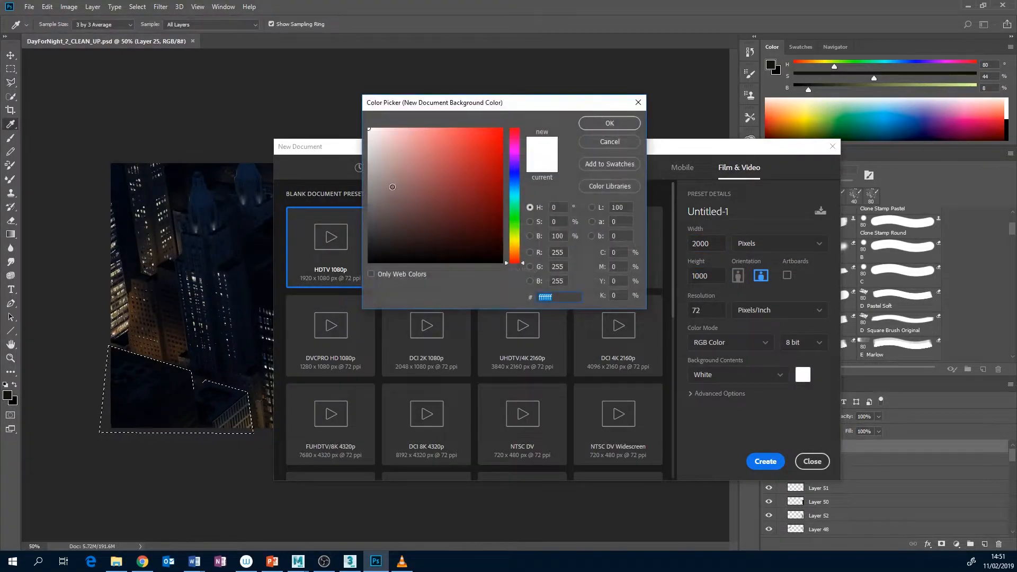
type("818181")
left_click(610, 123)
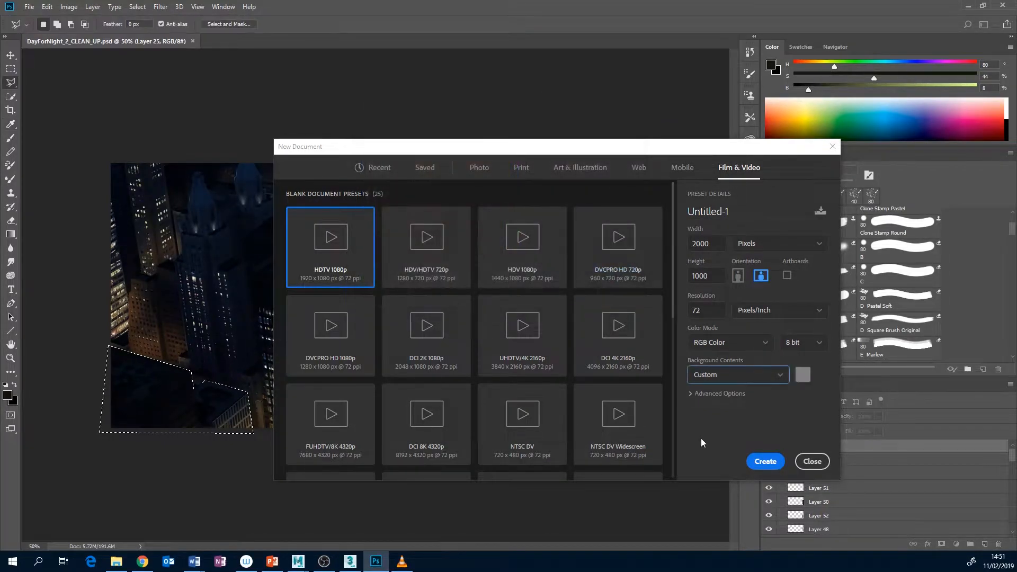
left_click(763, 461)
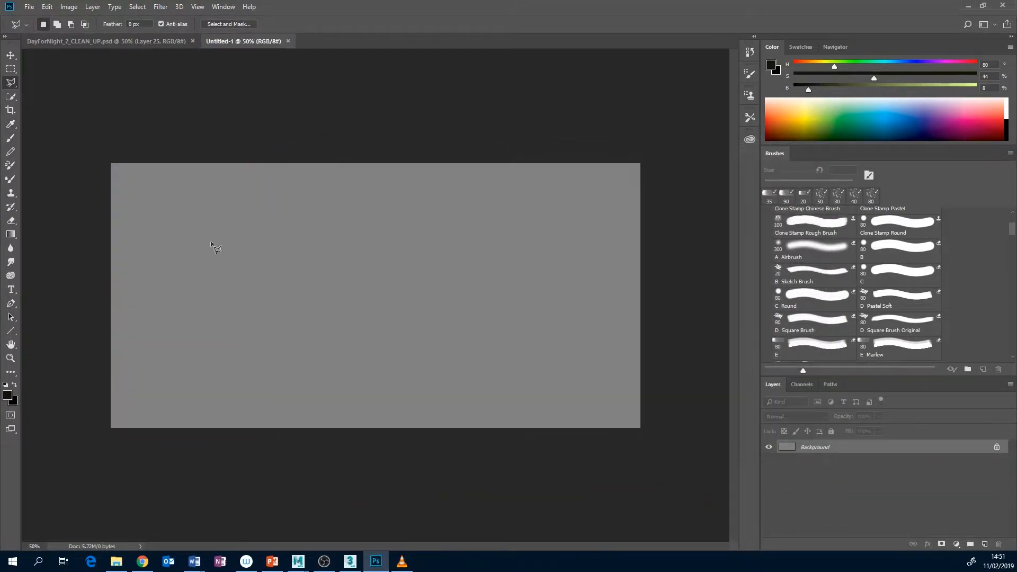
Set the foreground colour's brightness and saturation to 0 and fill the Untitled-1 background with this black
left_click(133, 41)
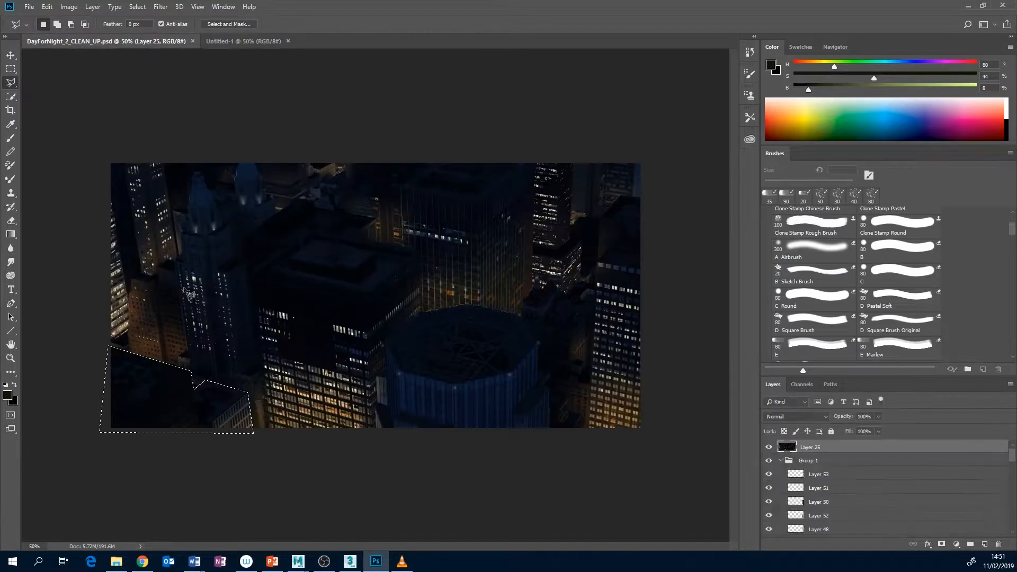
left_click(236, 42)
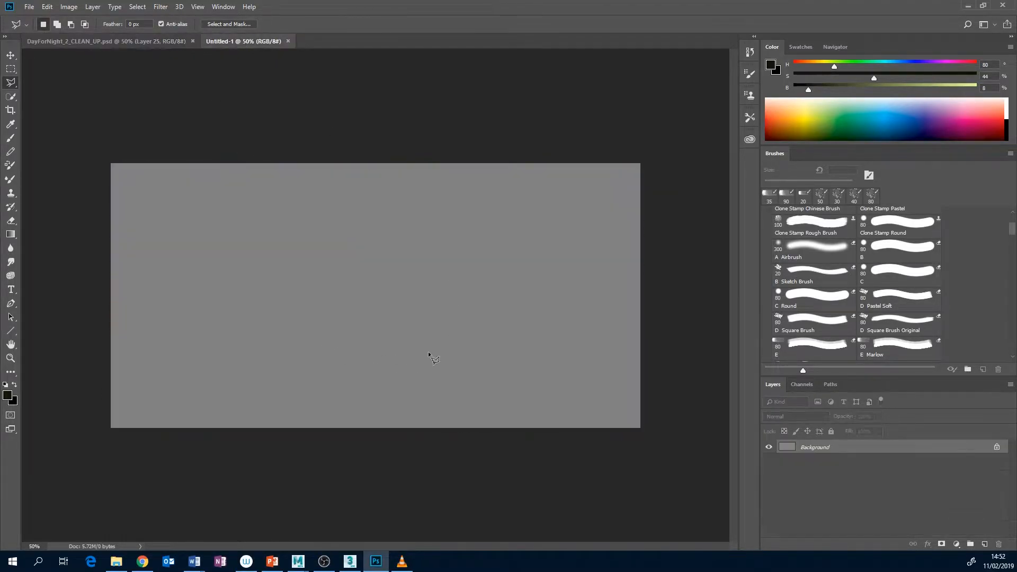
left_click_drag(814, 93, 794, 90)
left_click_drag(876, 77, 724, 84)
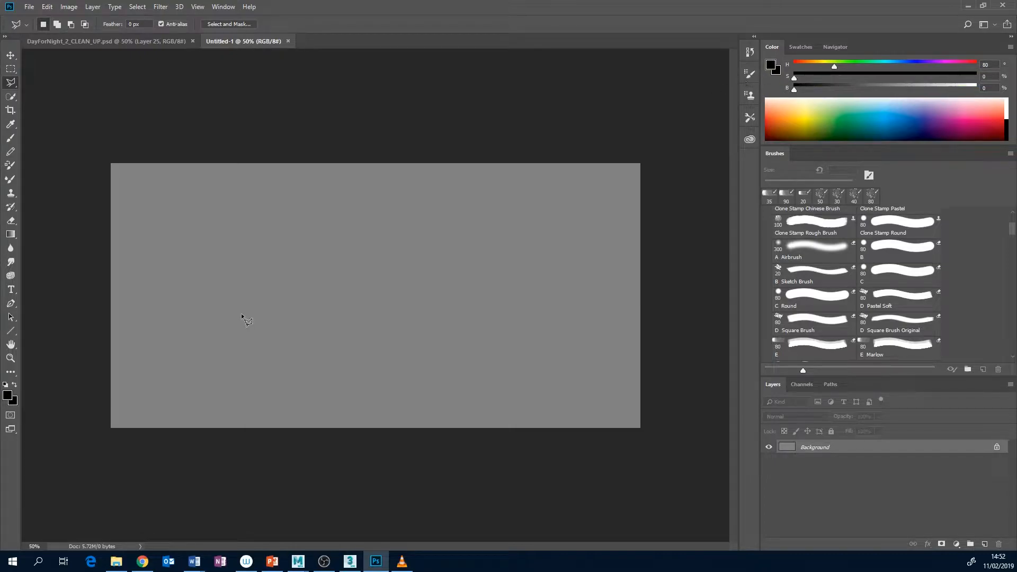
key("alt+BackSpace")
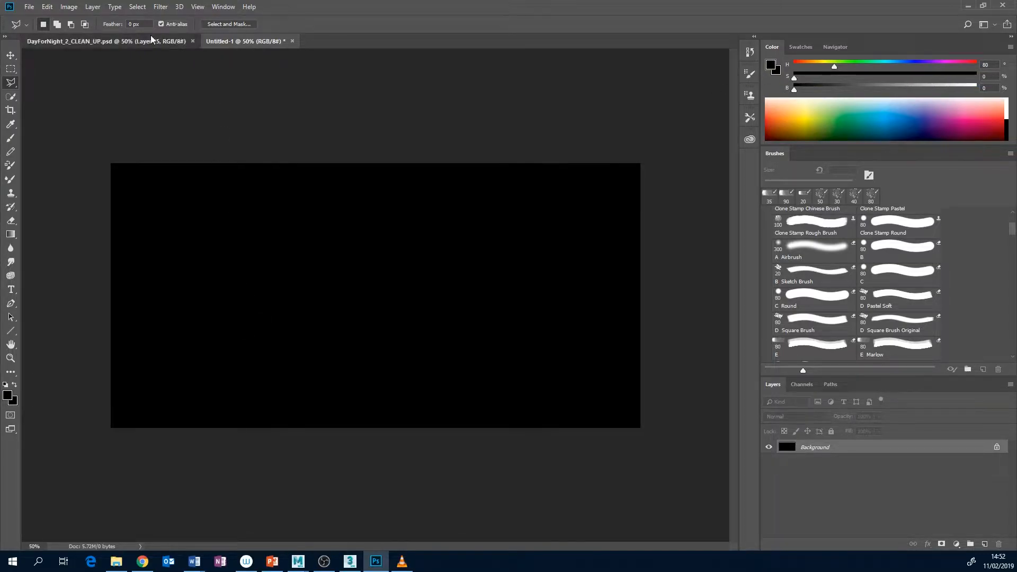
Copy the selected rooftops from DayForNight_2_CLEAN_UP.psd and paste them in place into Untitled-1
left_click(151, 39)
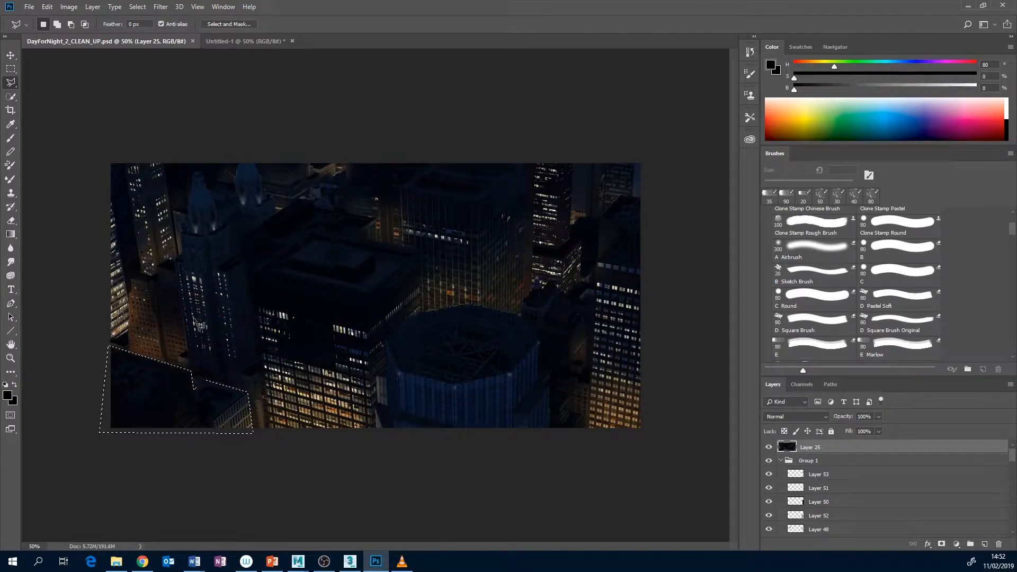
left_click(243, 41)
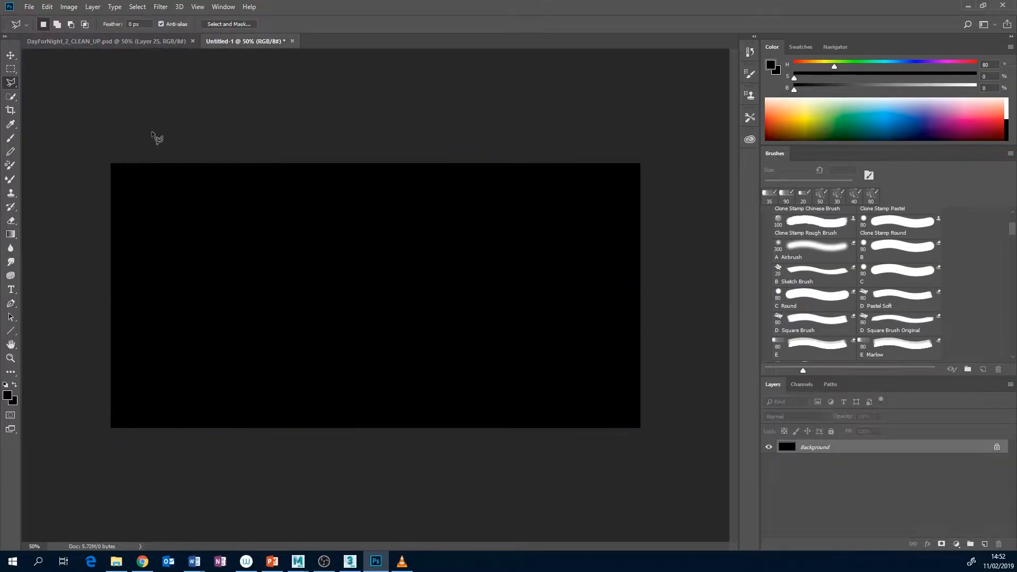
left_click(48, 7)
mouse_move(77, 113)
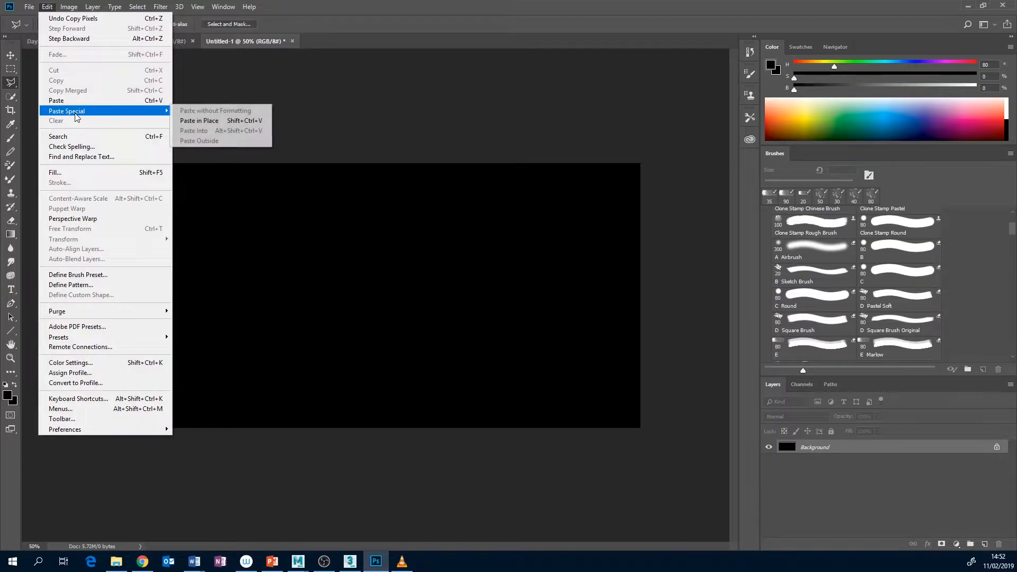
left_click(219, 125)
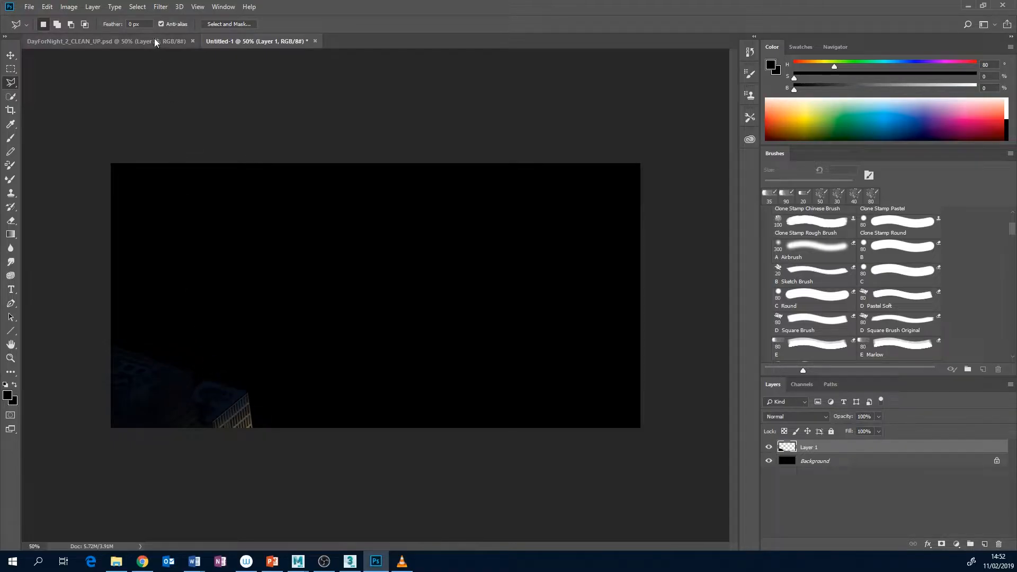
Load the outline of Layer 1 in Untitled-1 as a selection and save it as an alpha channel
left_click(106, 41)
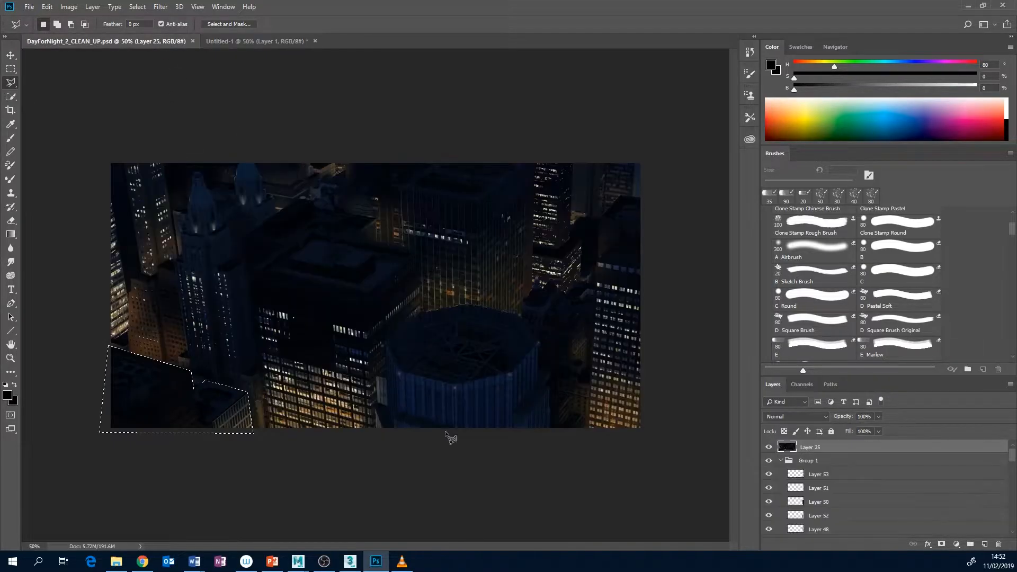
left_click(255, 42)
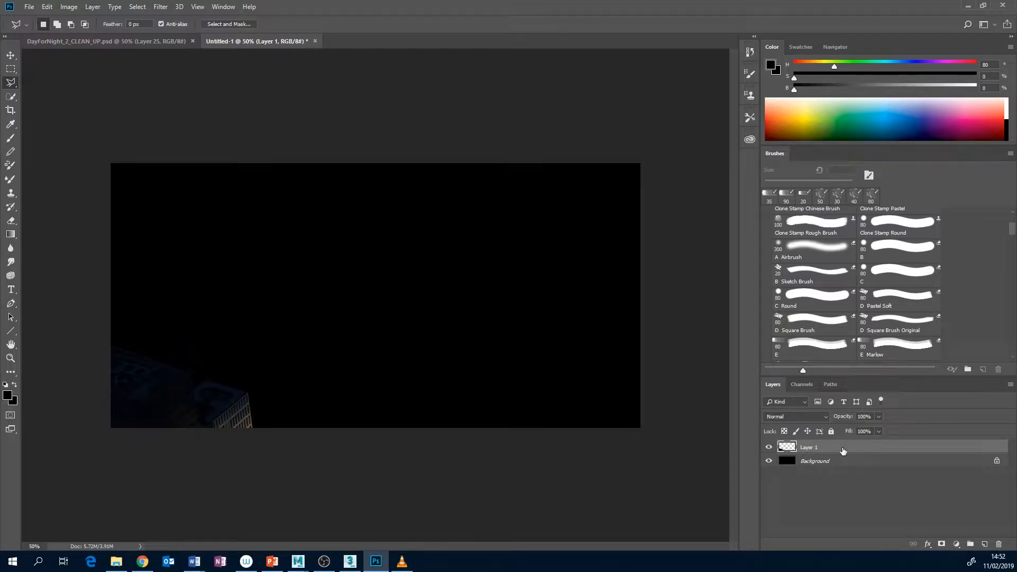
left_click(790, 448, "ctrl")
left_click(802, 384)
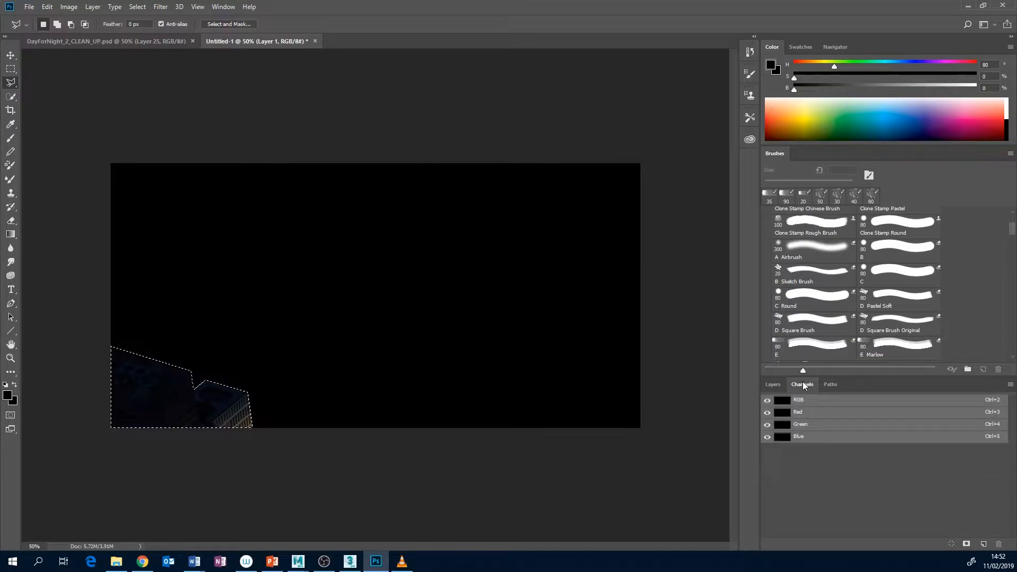
left_click(967, 544)
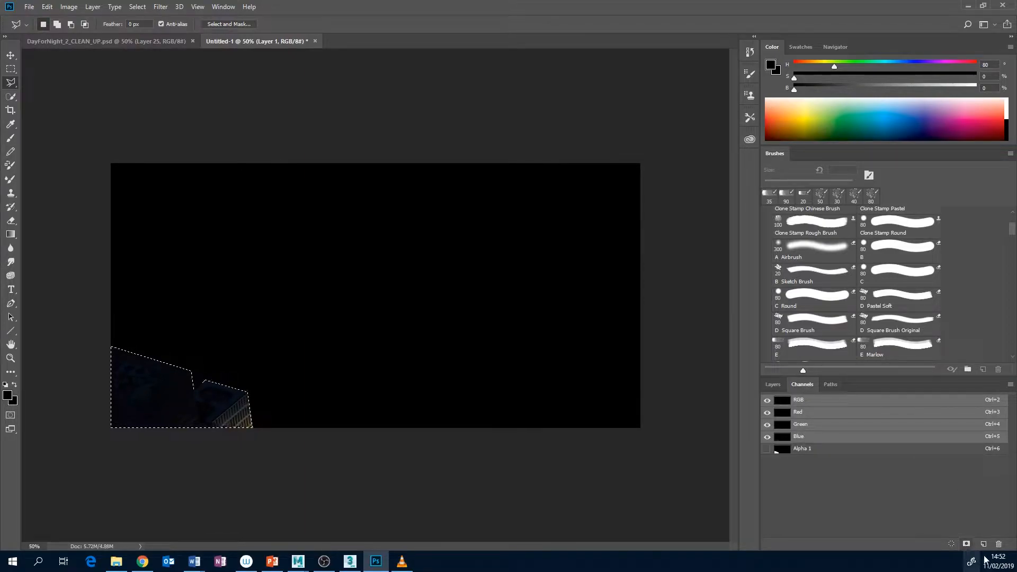
Inspect the Alpha 1 mask, switch back to the RGB composite and clear the selection
left_click(821, 450)
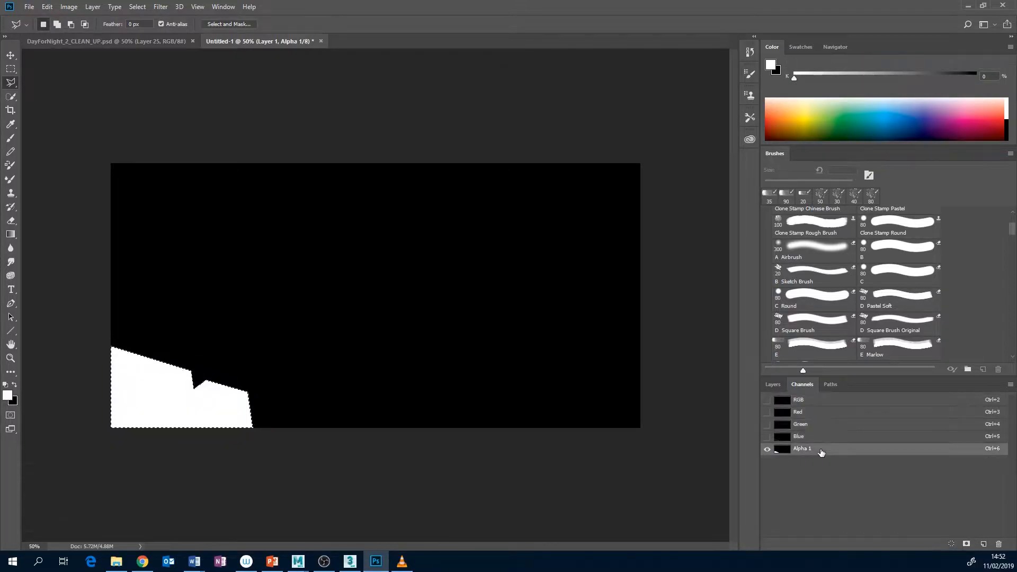
key("ctrl+2")
left_click(825, 453)
left_click(808, 402)
key("ctrl+d")
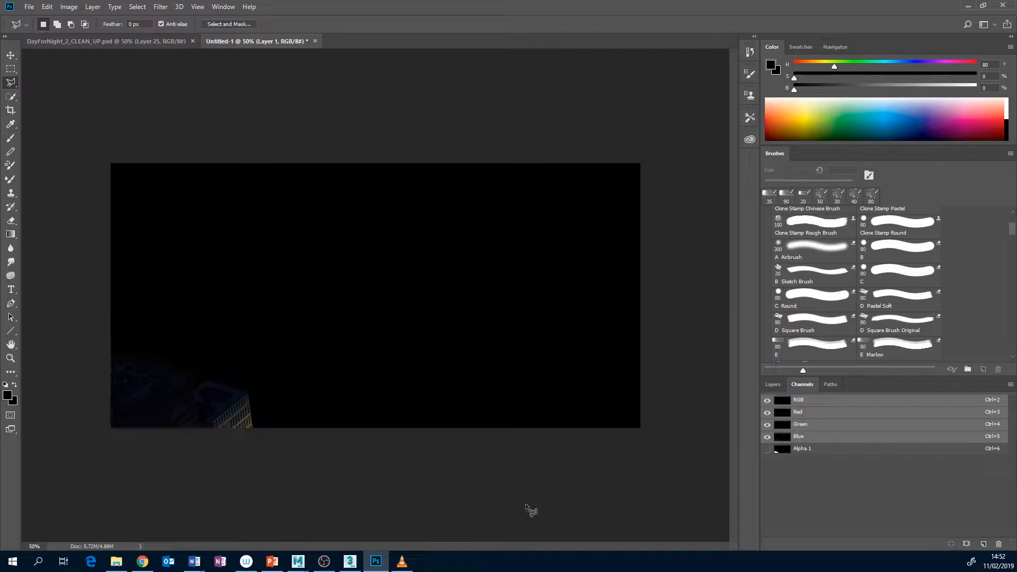
Save a Targa copy of Untitled-1 with its alpha channel as FIRST_BUILDING_v03 in the sourceimages folder, at 32 bits/pixel
left_click(29, 7)
left_click(46, 126)
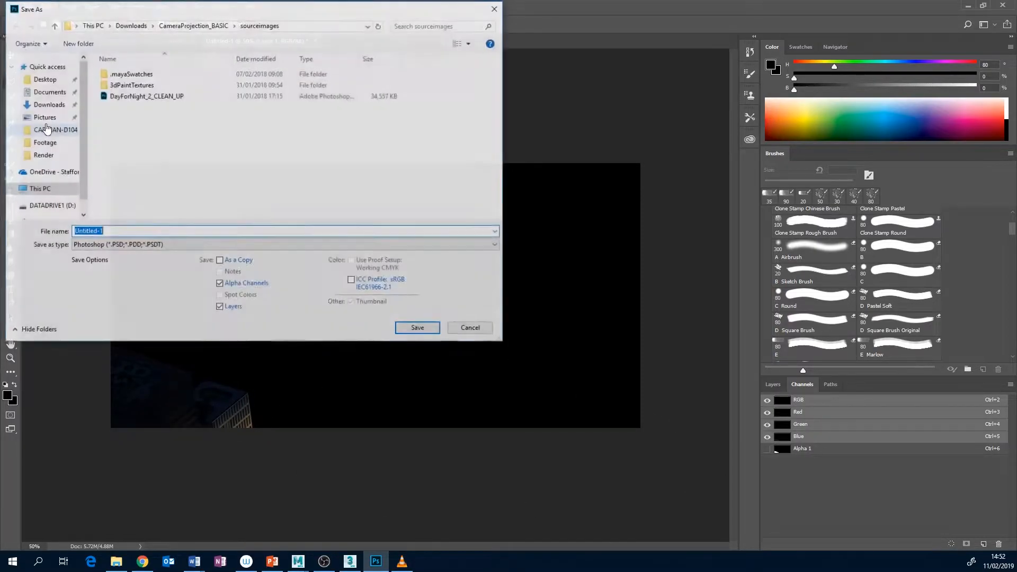
left_click(197, 246)
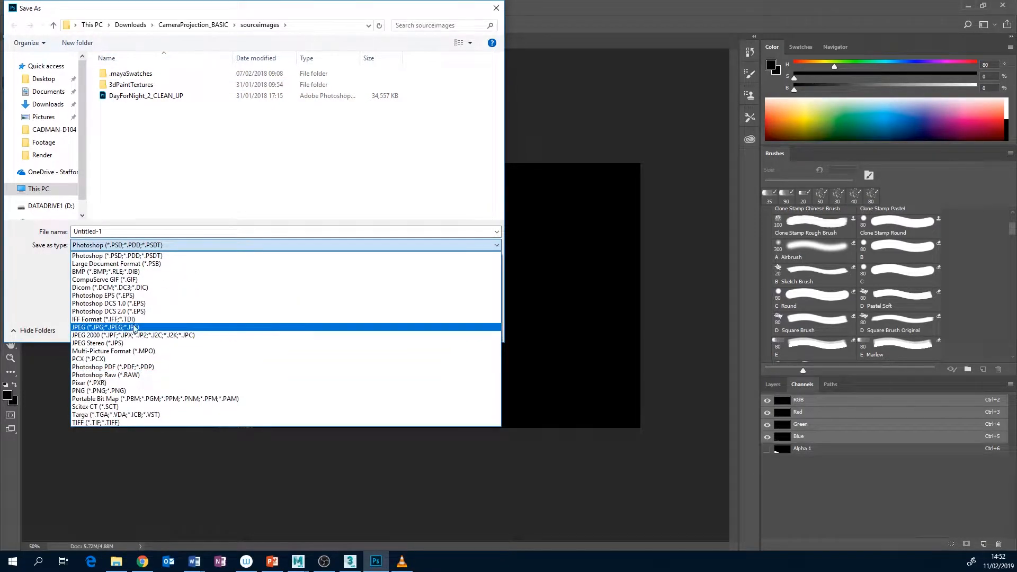
left_click(126, 414)
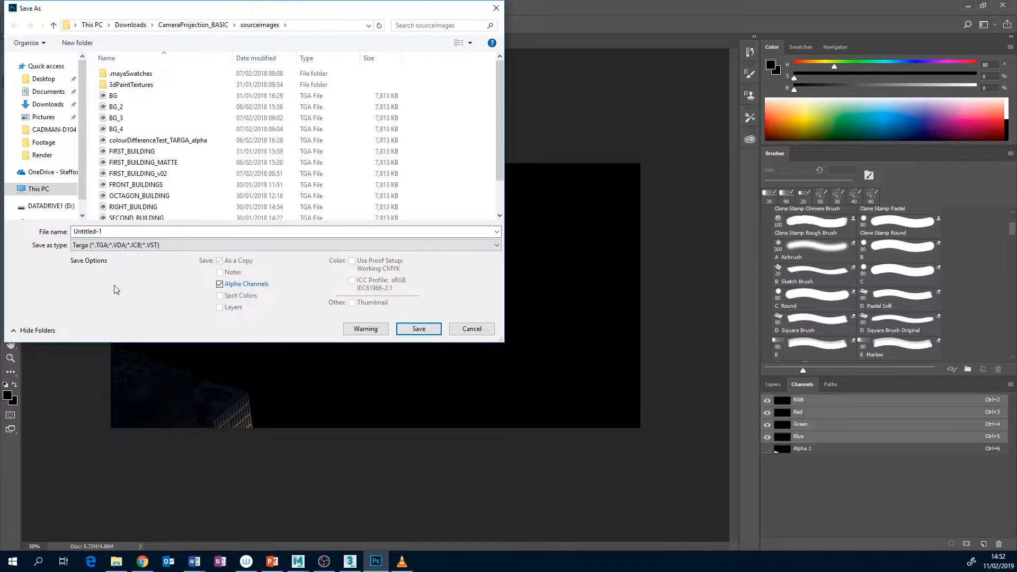
double_click(75, 232)
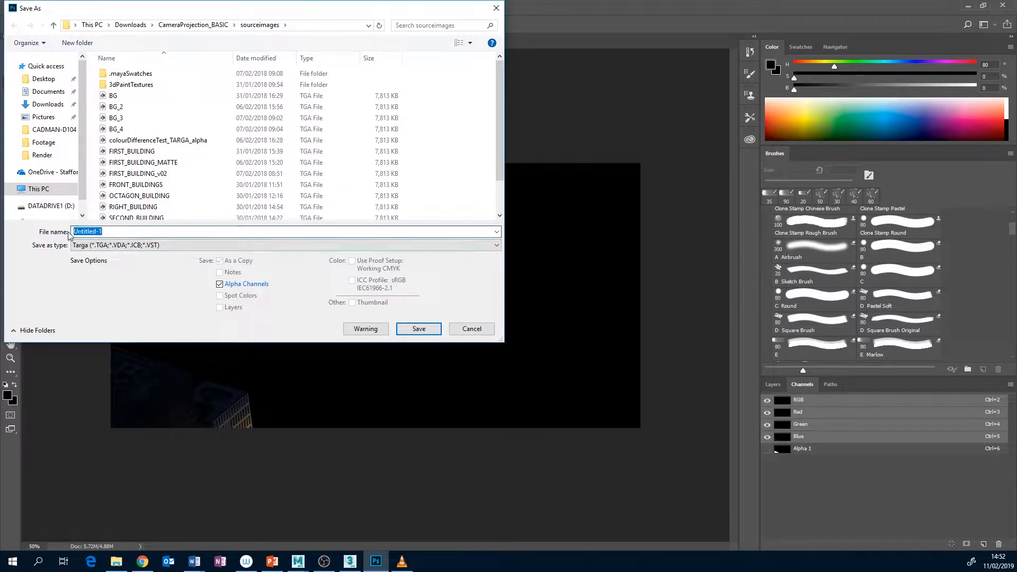
left_click(146, 176)
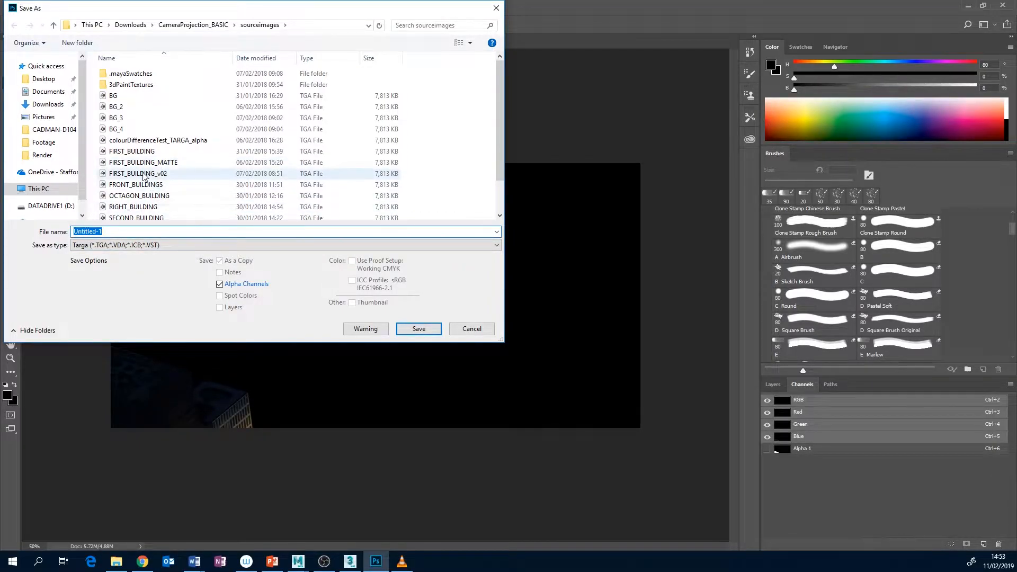
left_click_drag(133, 233, 130, 239)
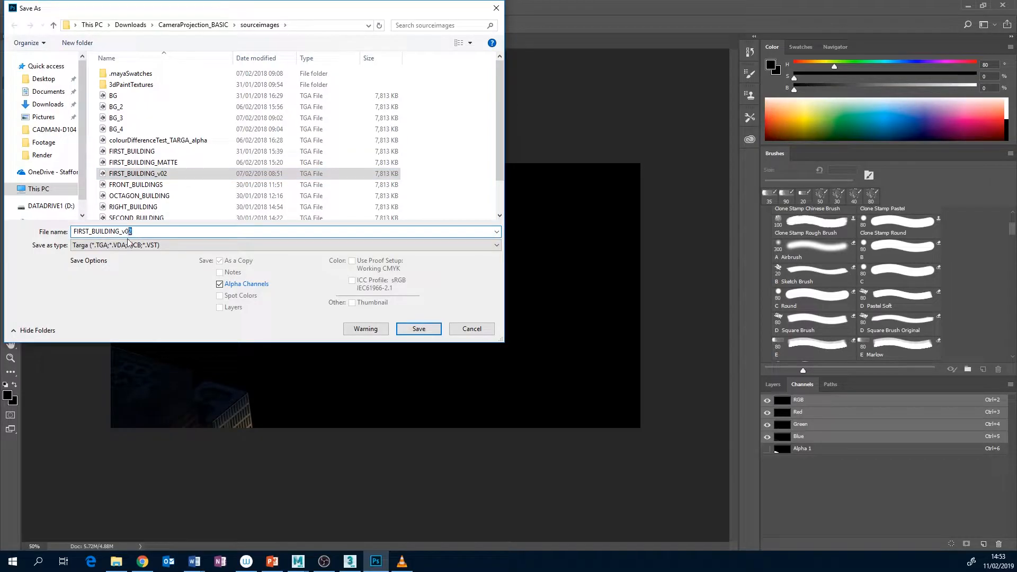
type("3")
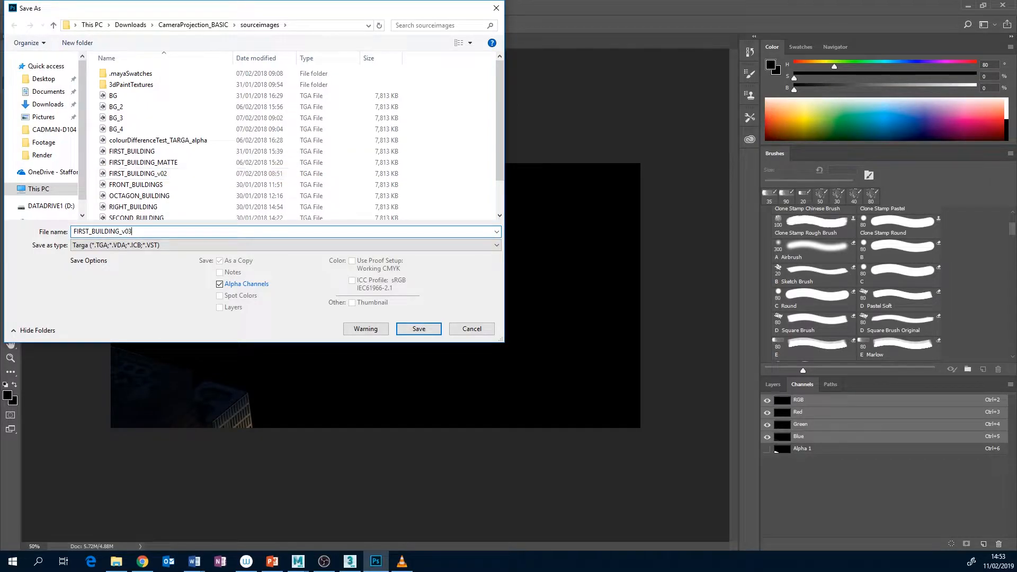
left_click(414, 329)
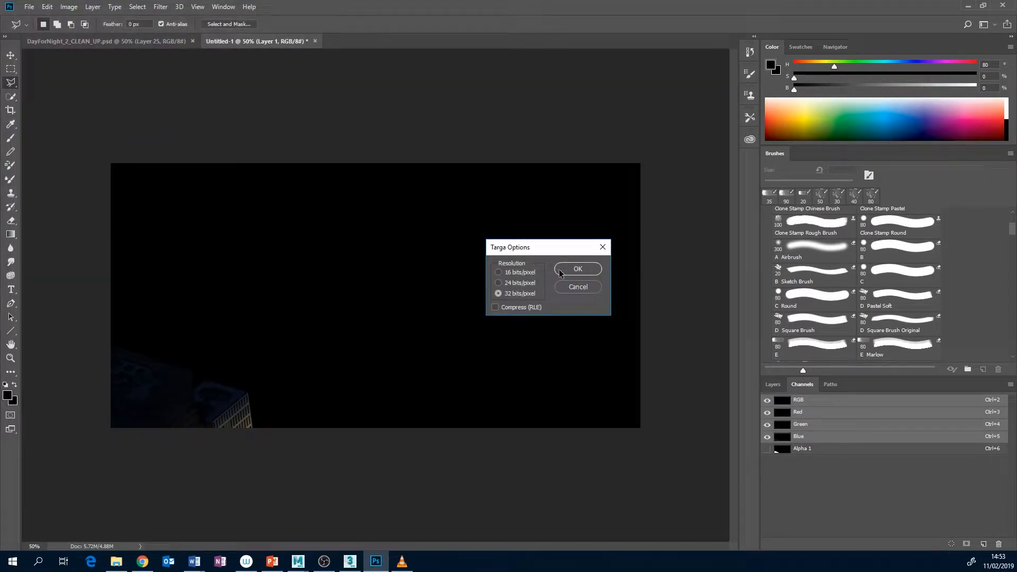
left_click(562, 271)
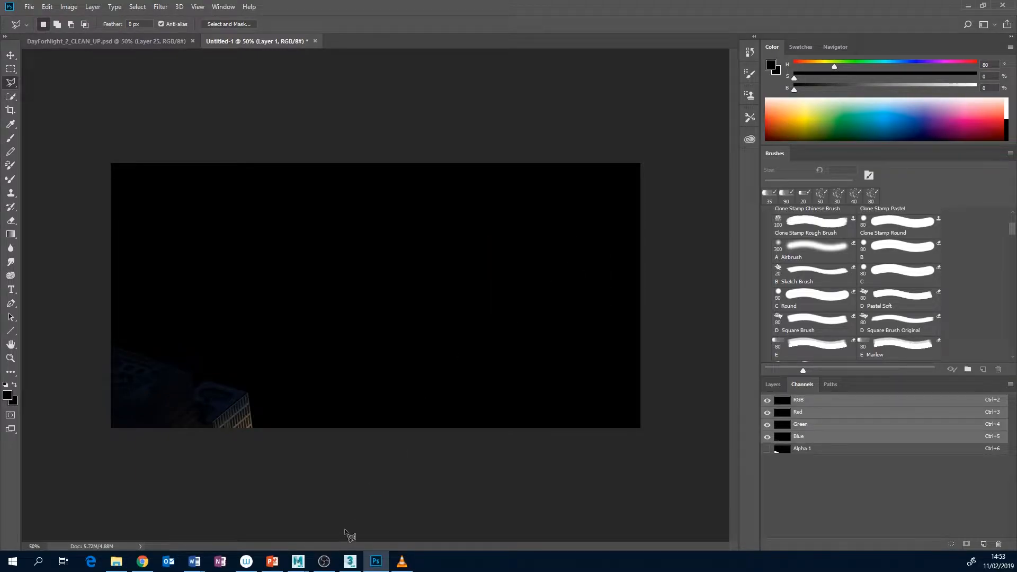
Switch to the Maya scene and combine the two foreground building boxes, pCube3 and pCube4, into one mesh
mouse_move(298, 561)
left_click(238, 520)
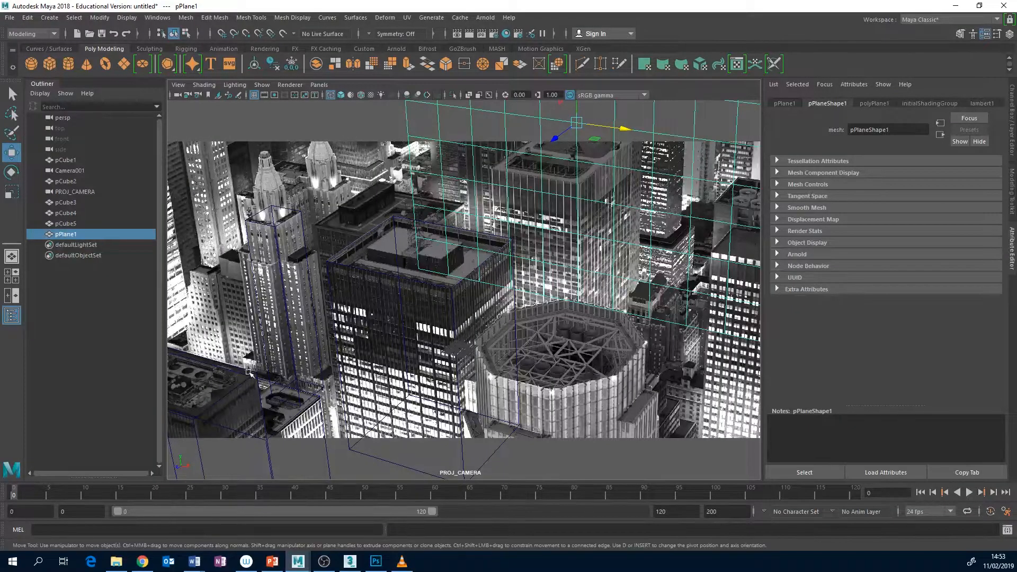
left_click(253, 379)
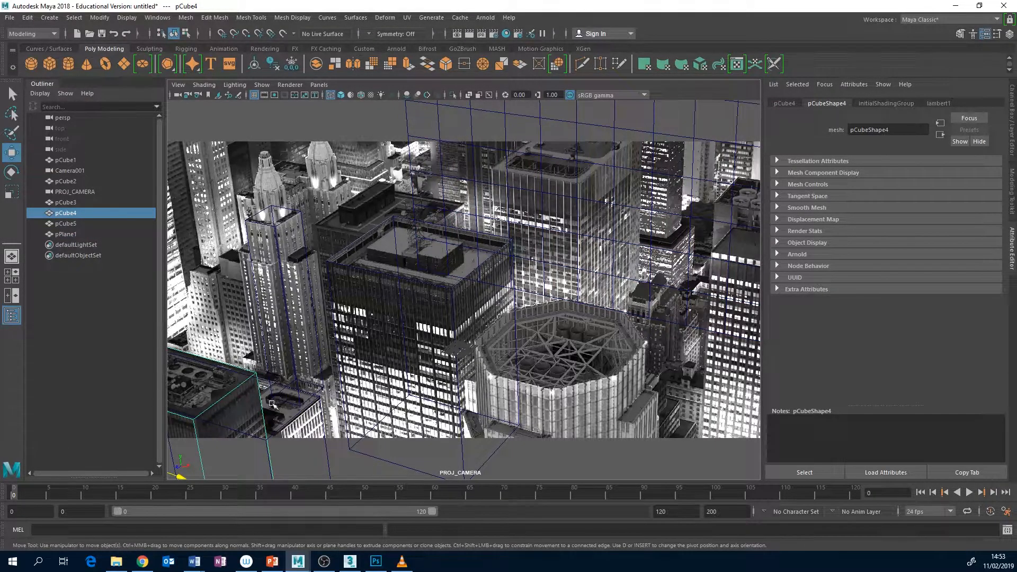
left_click(284, 429, "shift")
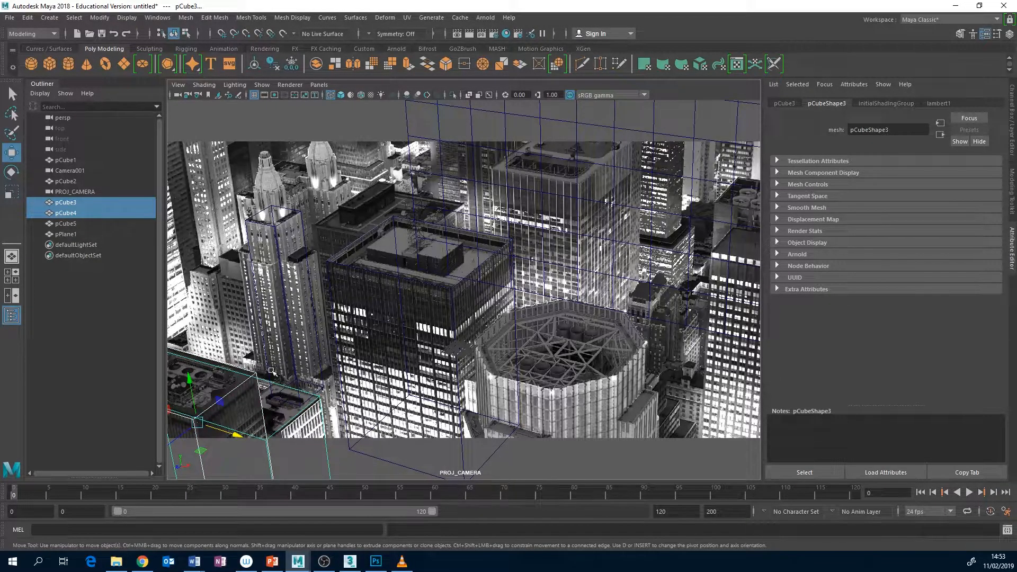
left_click(317, 65)
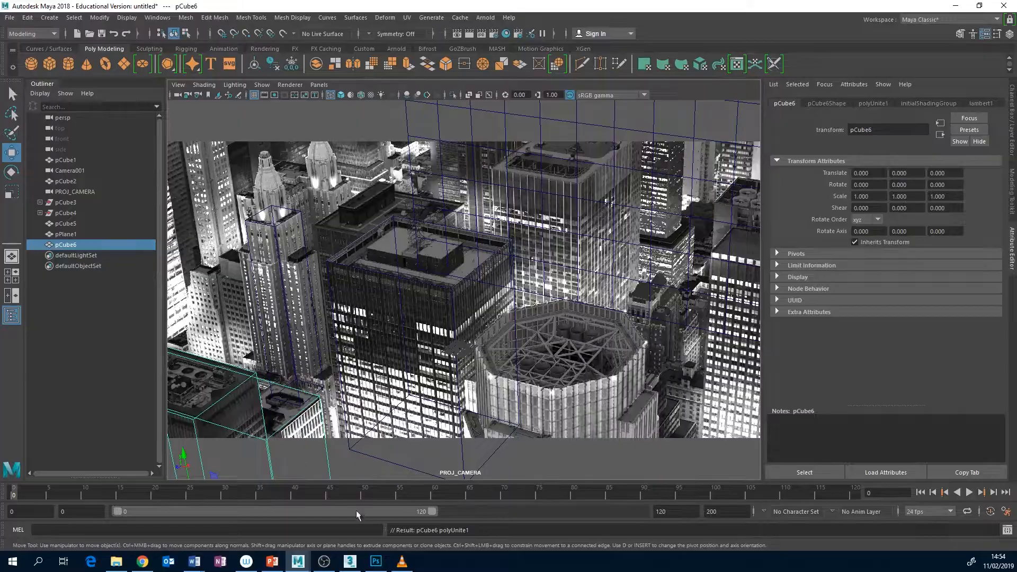
left_click(375, 561)
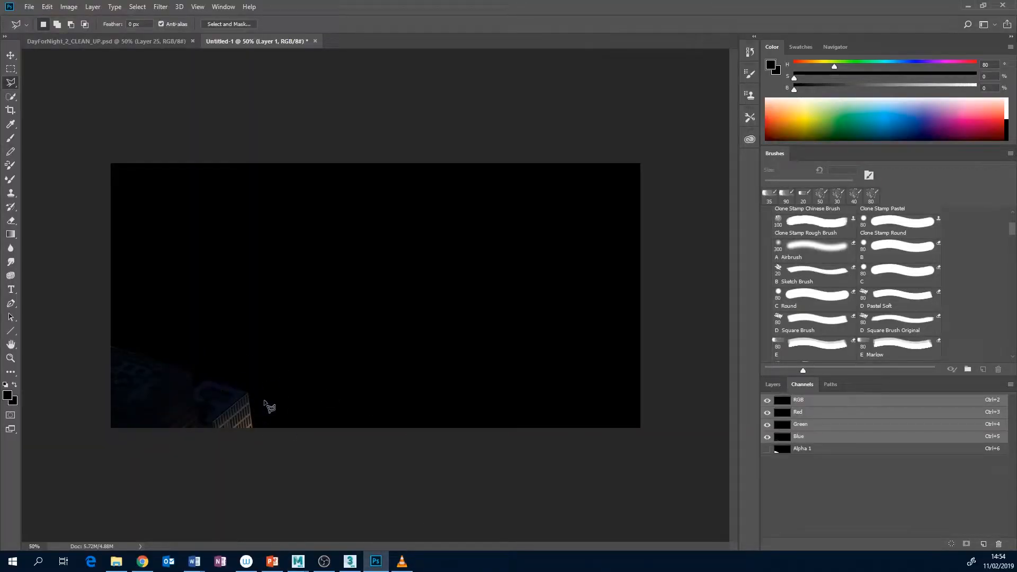
mouse_move(298, 562)
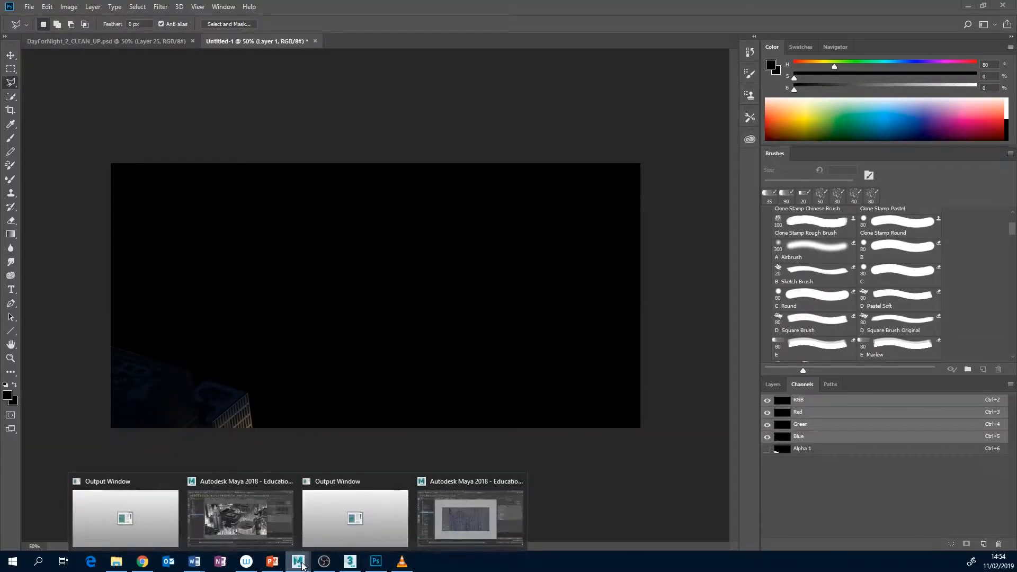
left_click(275, 518)
left_click(74, 192)
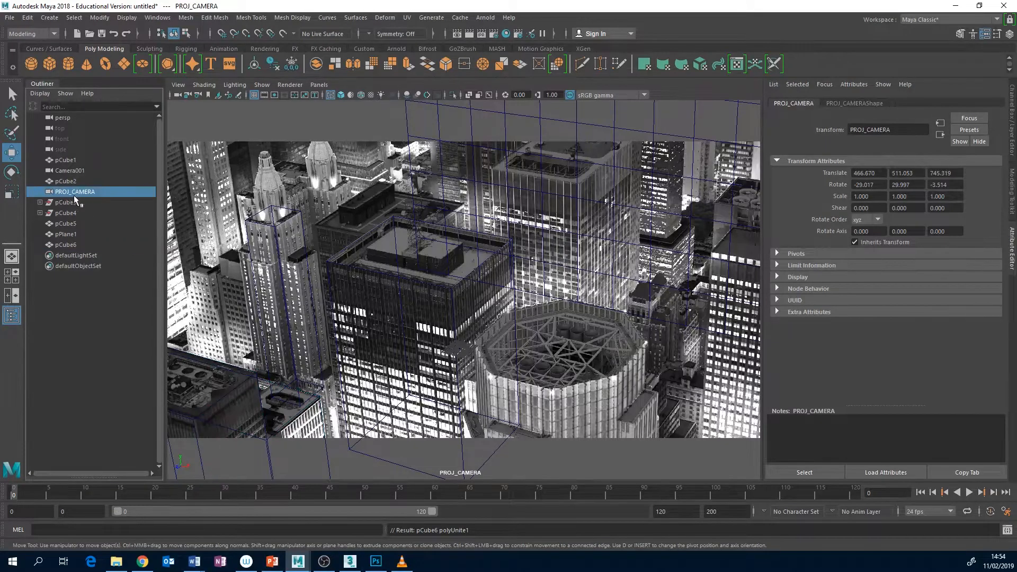
Select the combined foreground mesh pCube6 and rename it FRONT_BUILDINGS
left_click(237, 396)
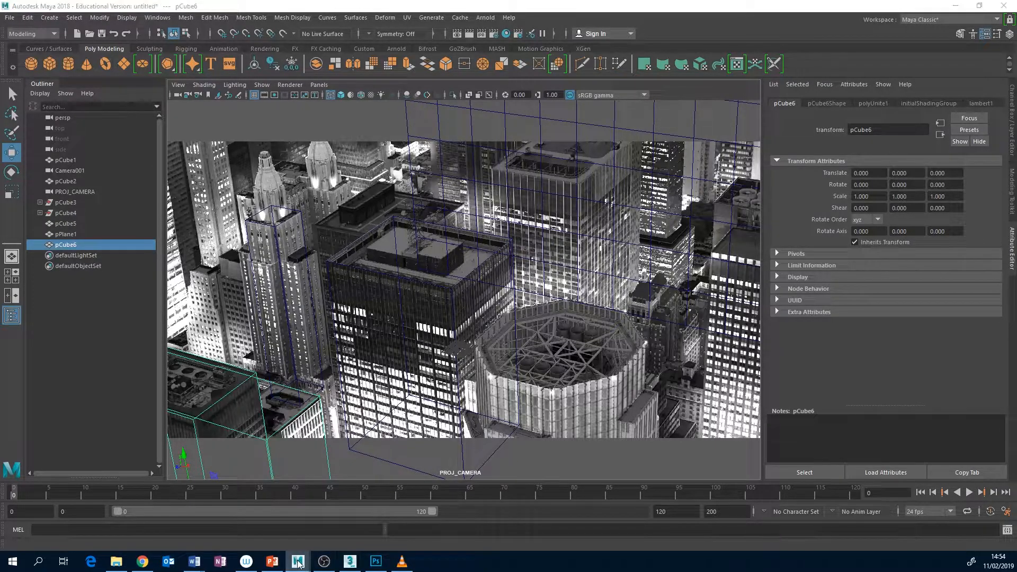
mouse_move(298, 562)
left_click(474, 522)
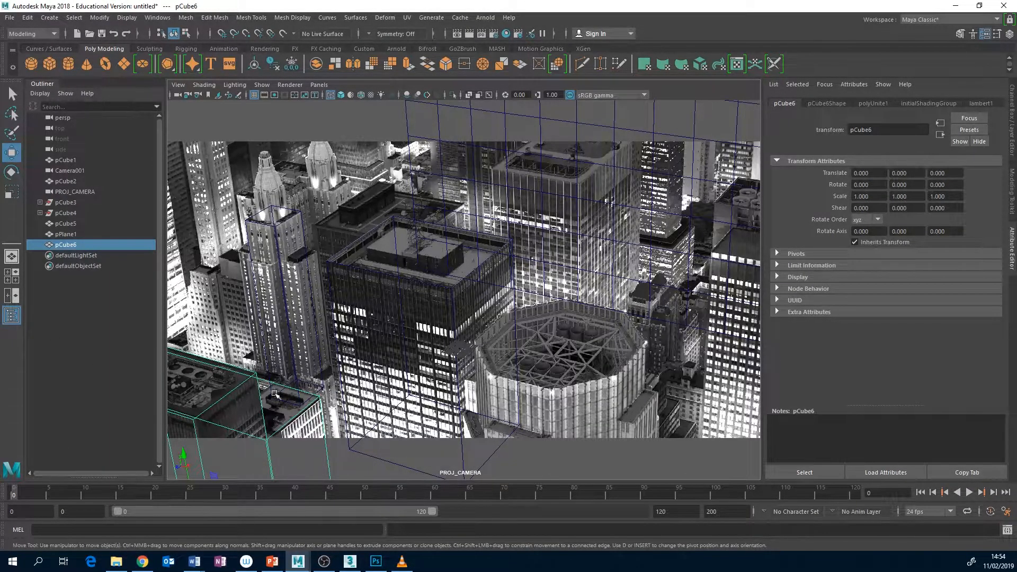
double_click(71, 245)
type("FRONT_BUILDINGS")
key("Return")
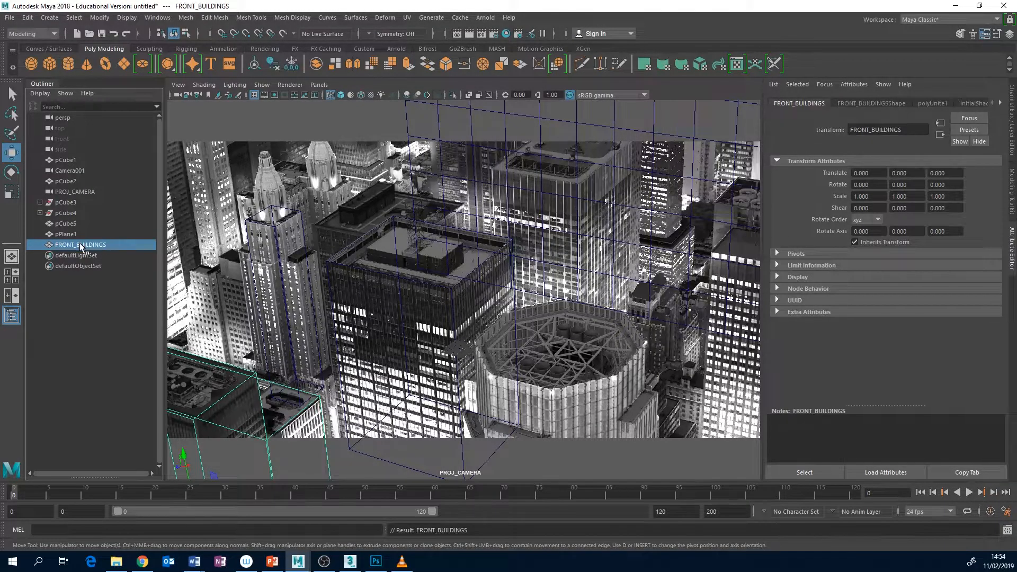
Assign a new Arnold aiStandardSurface material to FRONT_BUILDINGS and set its base and specular weights to 0
right_click(253, 375)
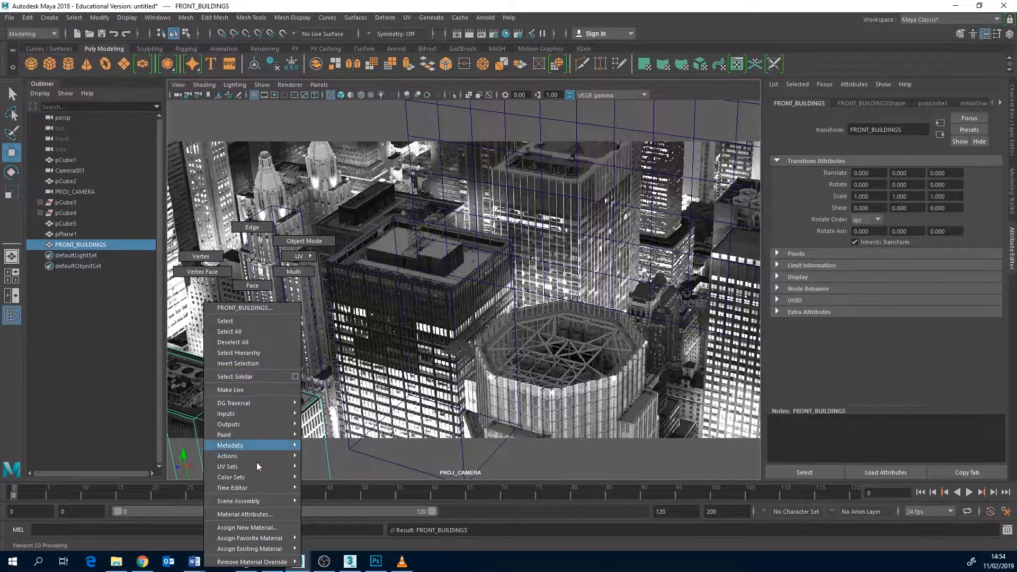
left_click(253, 530)
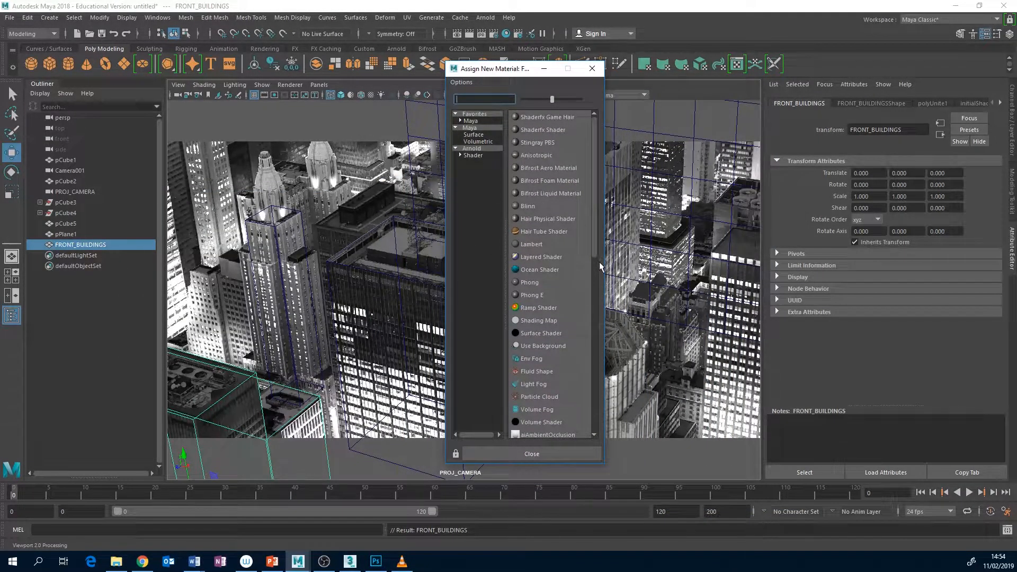
left_click(472, 148)
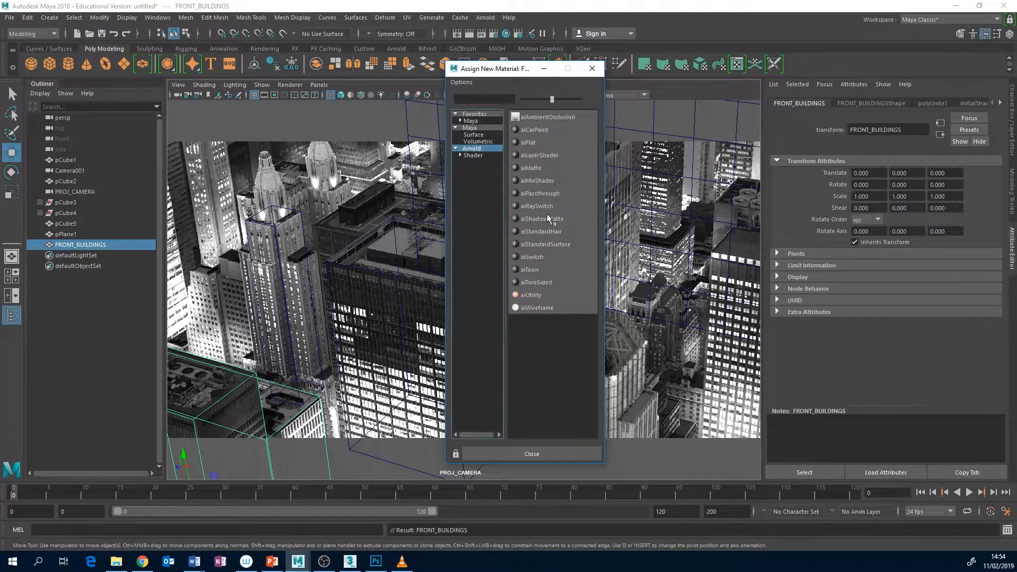
left_click(553, 244)
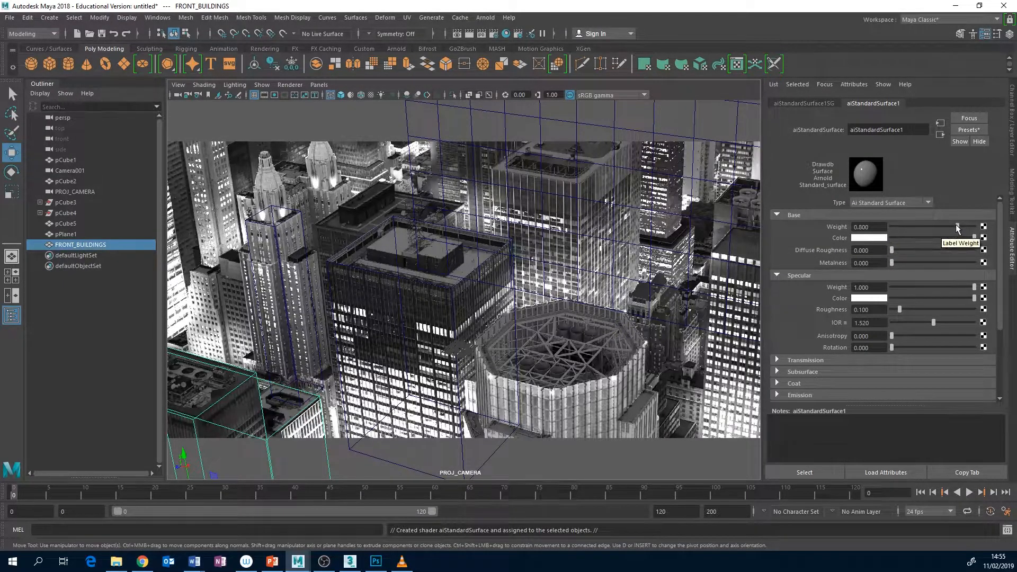
left_click_drag(908, 223, 866, 225)
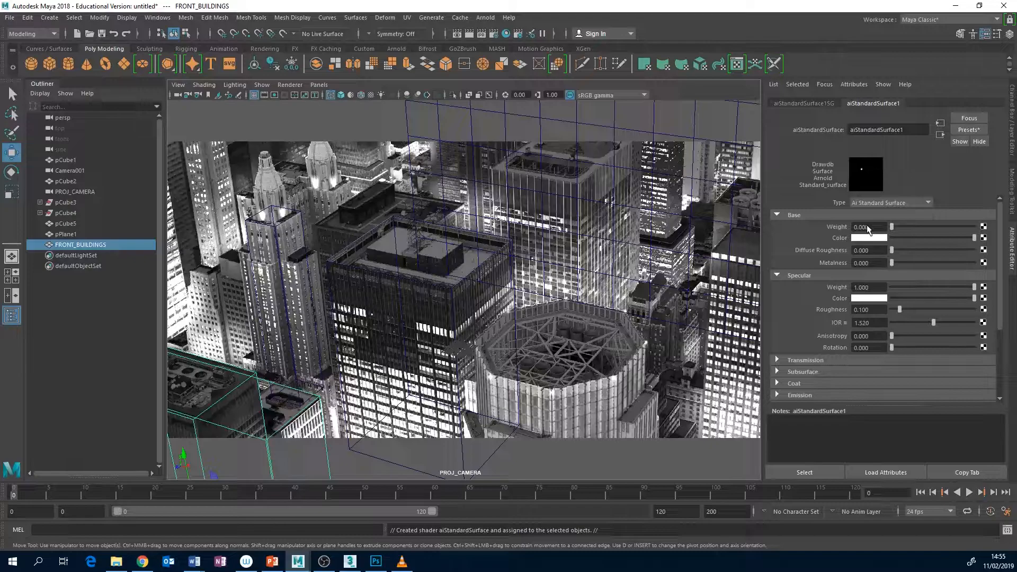
left_click_drag(973, 296, 861, 296)
Connect a File texture, created as a projection, to the emission color of aiStandardSurface1
scroll(1002, 293, "down", 3)
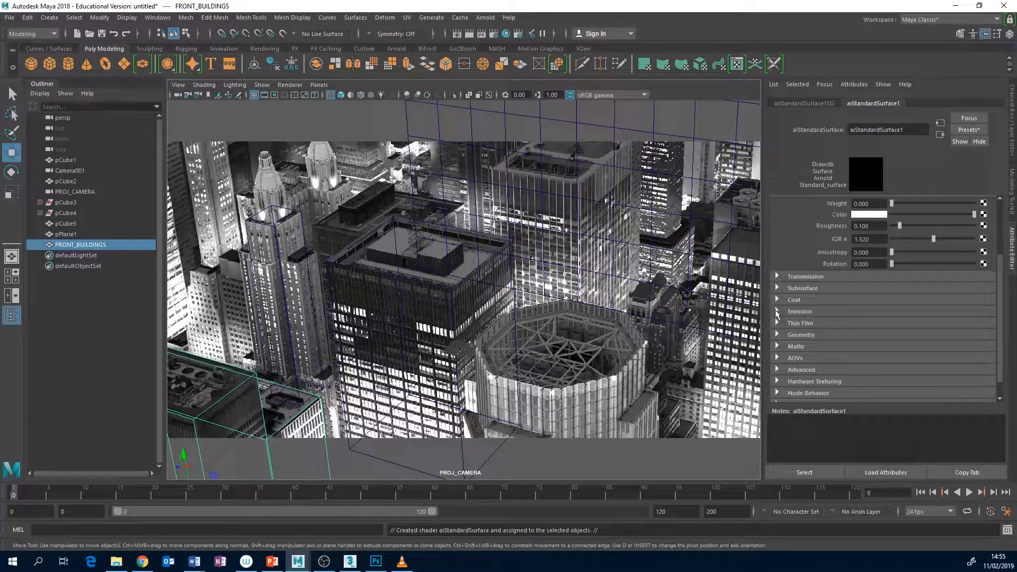
left_click(777, 311)
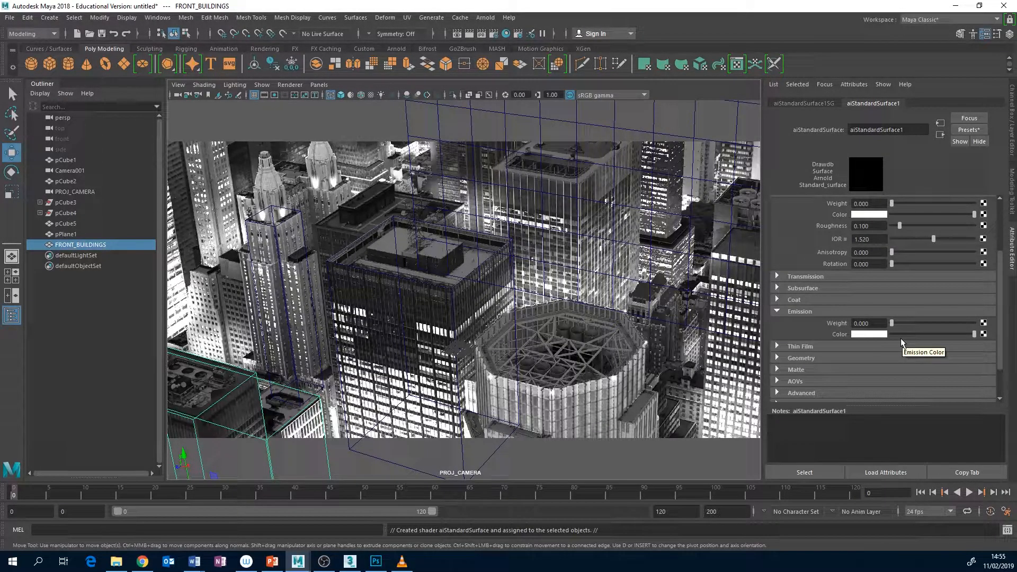
left_click(983, 335)
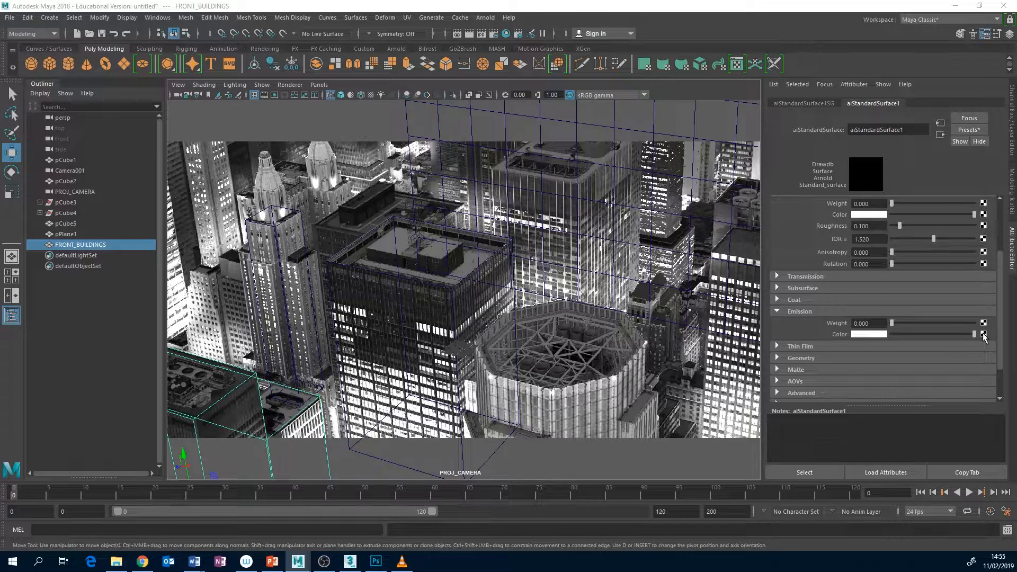
left_click_drag(552, 162, 609, 84)
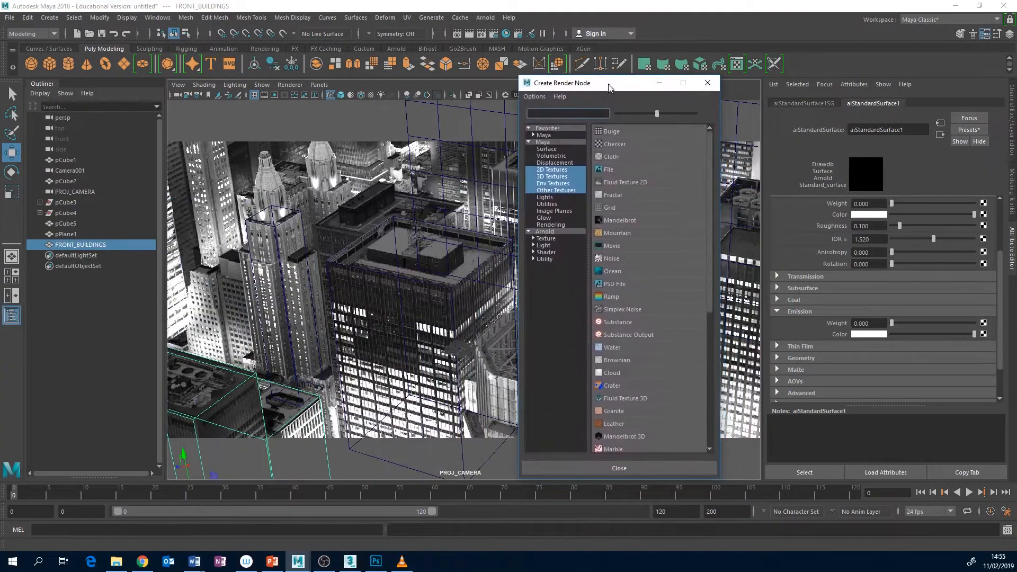
right_click(615, 171)
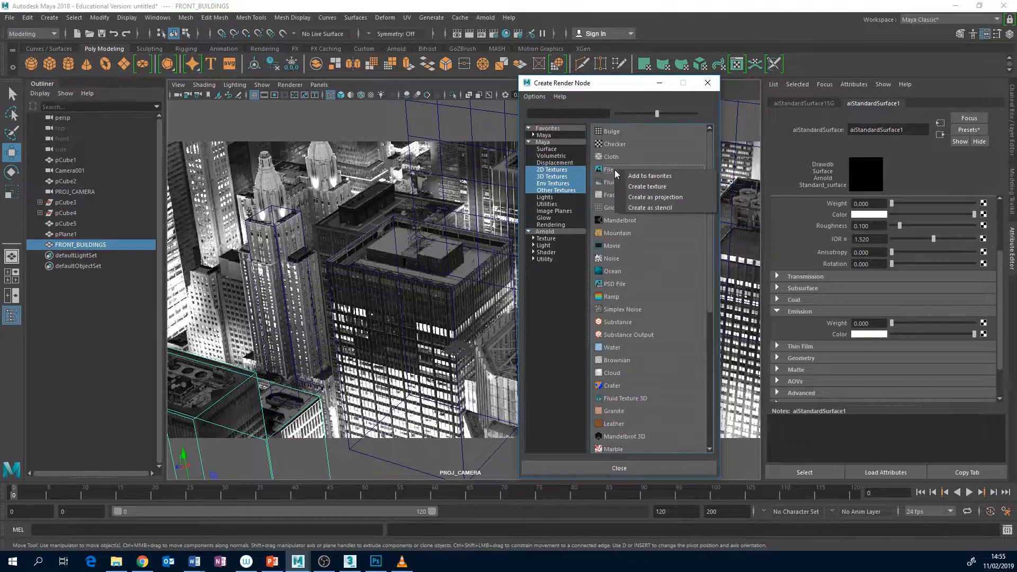
left_click(671, 198)
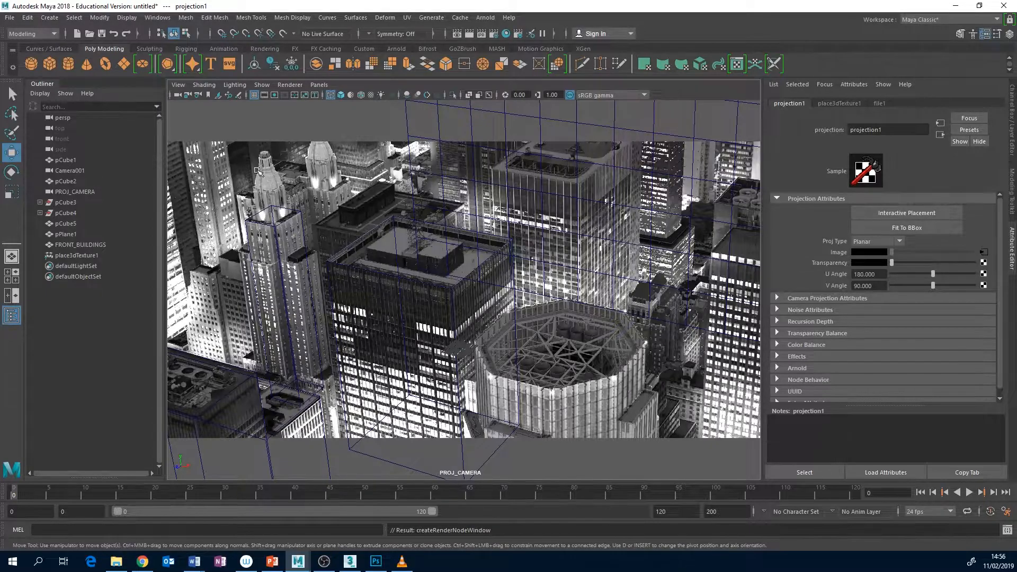
Set the projection type of projection1 to Perspective and link it to the camera PROJ_CAMERAShape
left_click(898, 242)
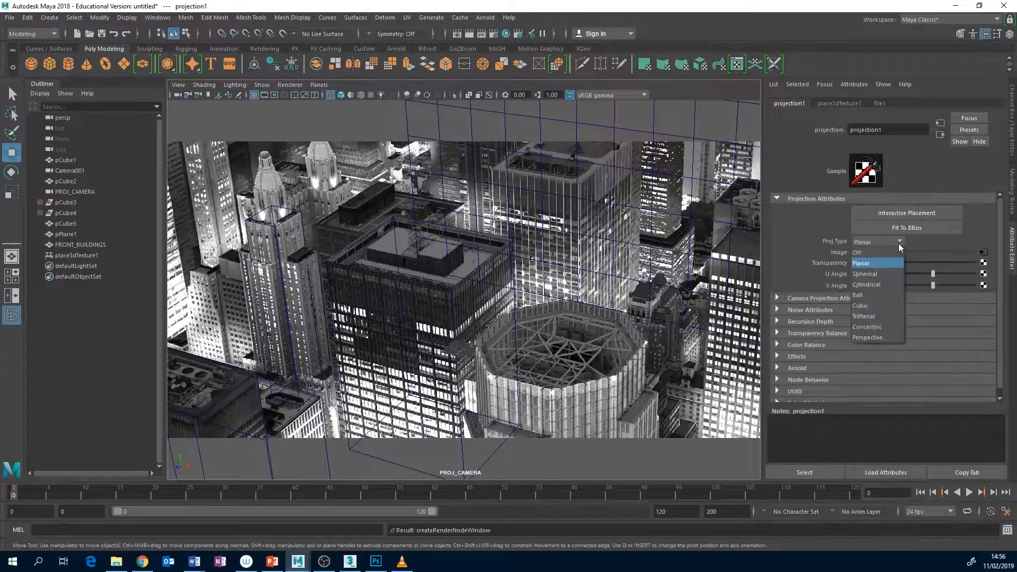
left_click(867, 338)
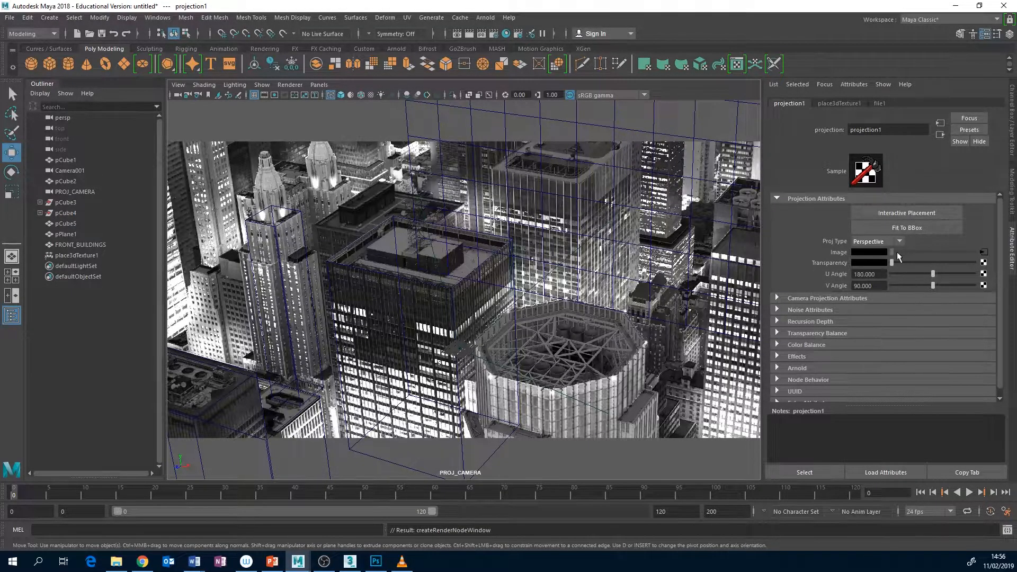
left_click(777, 298)
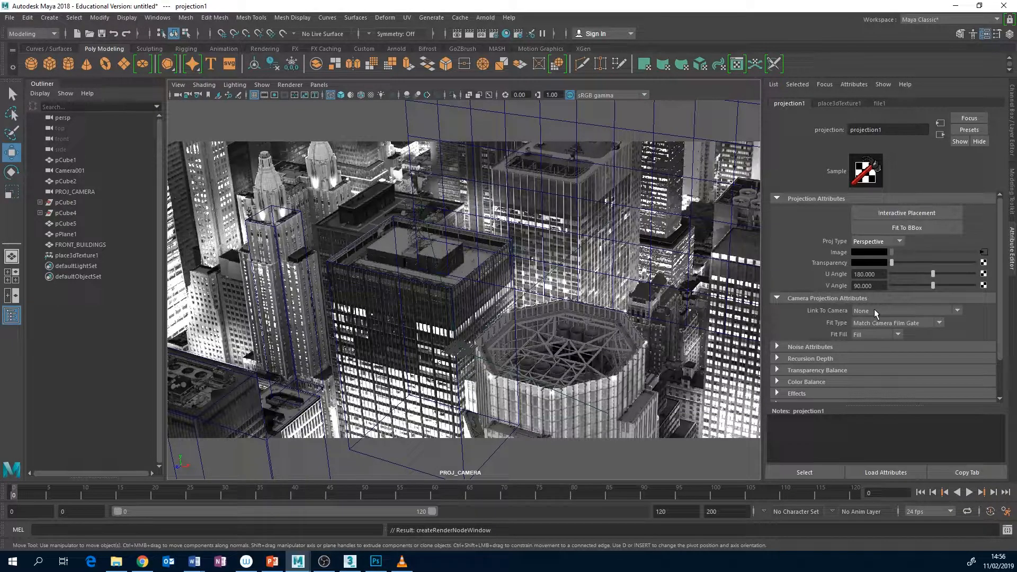
left_click(957, 311)
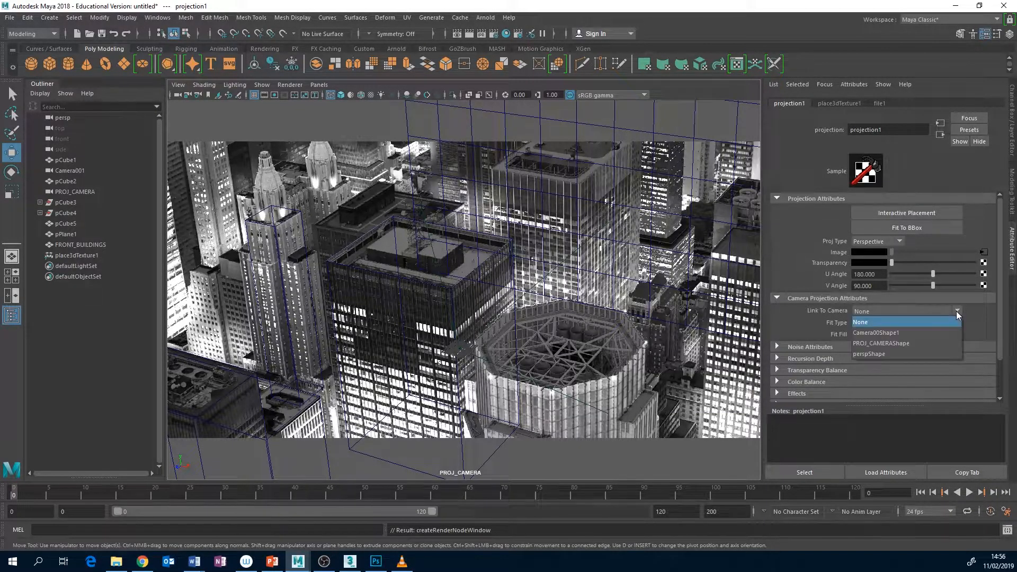
left_click(897, 341)
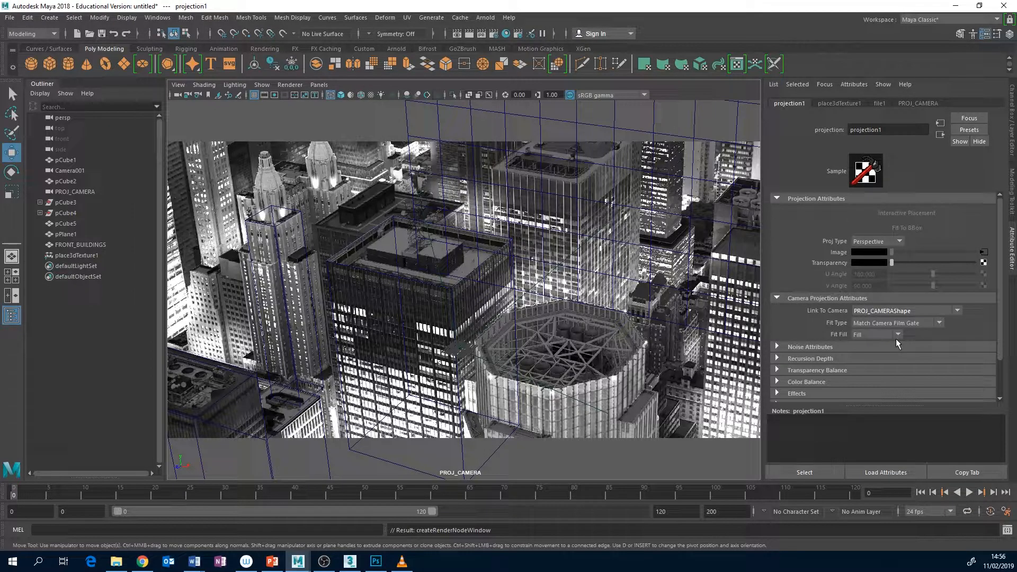
Set the fit fill of projection1 to Horizontal
left_click(984, 263)
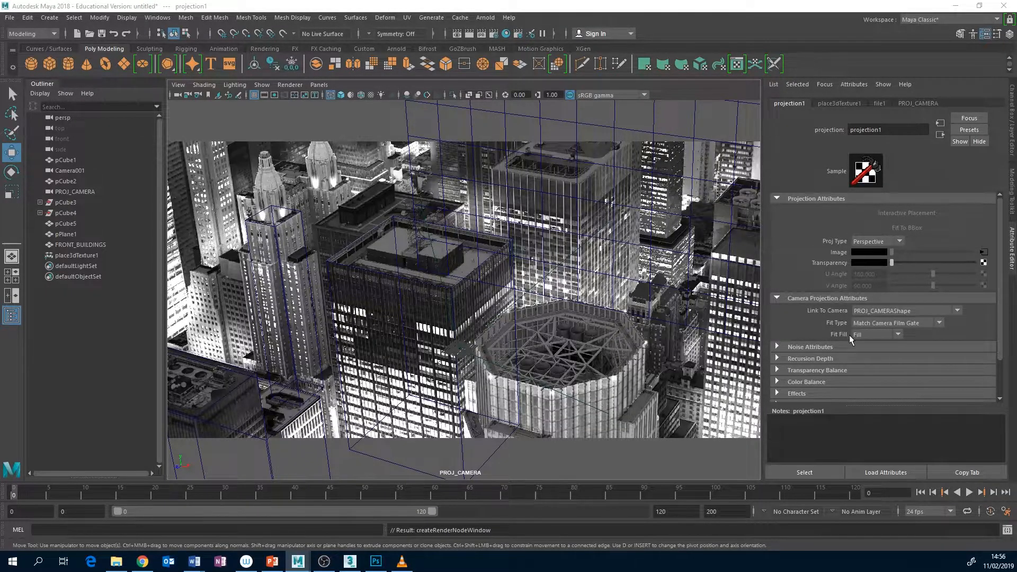
left_click(901, 334)
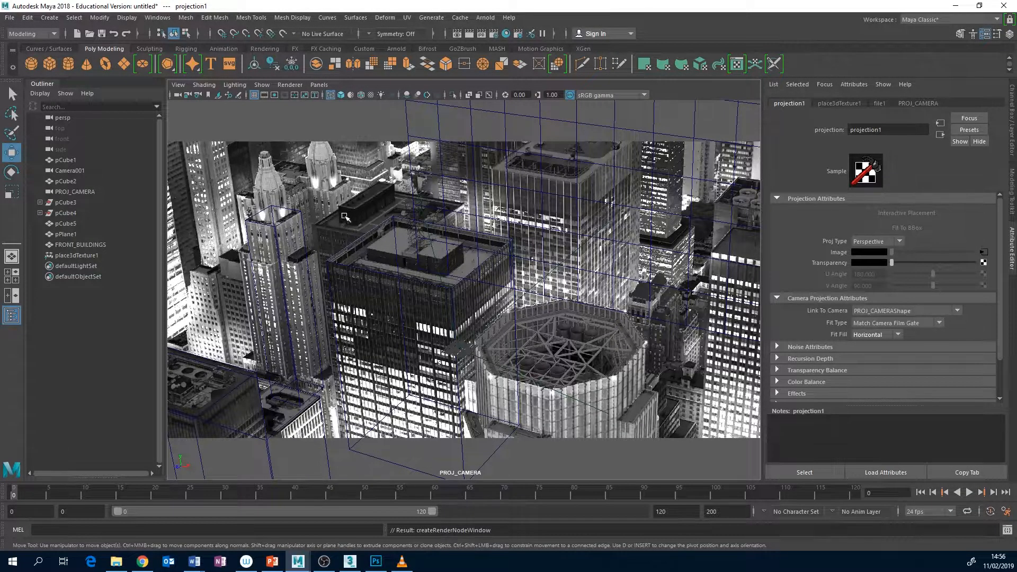
left_click(429, 311)
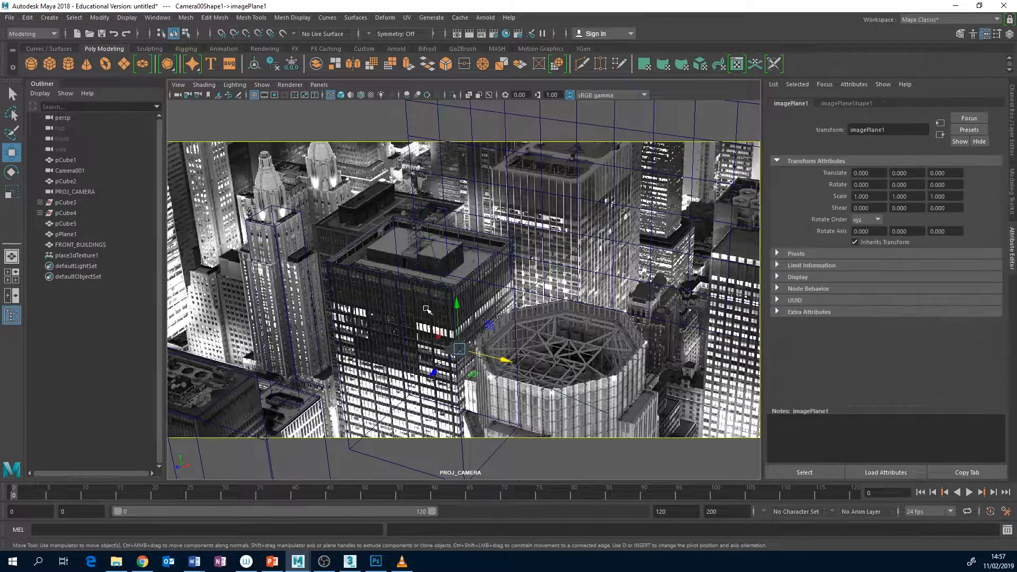
Switch the viewport to shaded, textured display and show the shape attributes of the FRONT_BUILDINGS mesh
key("5")
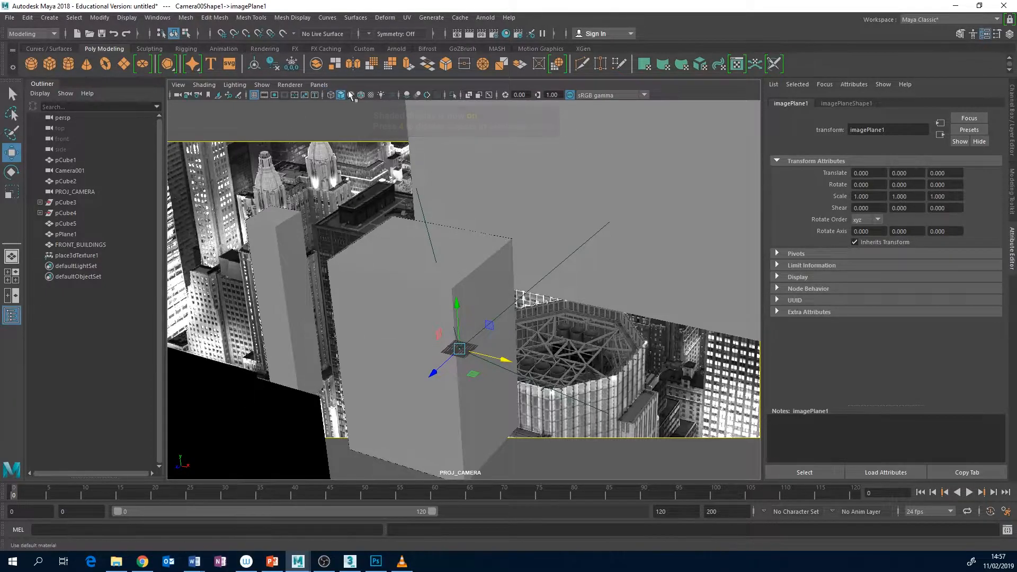
left_click(371, 96)
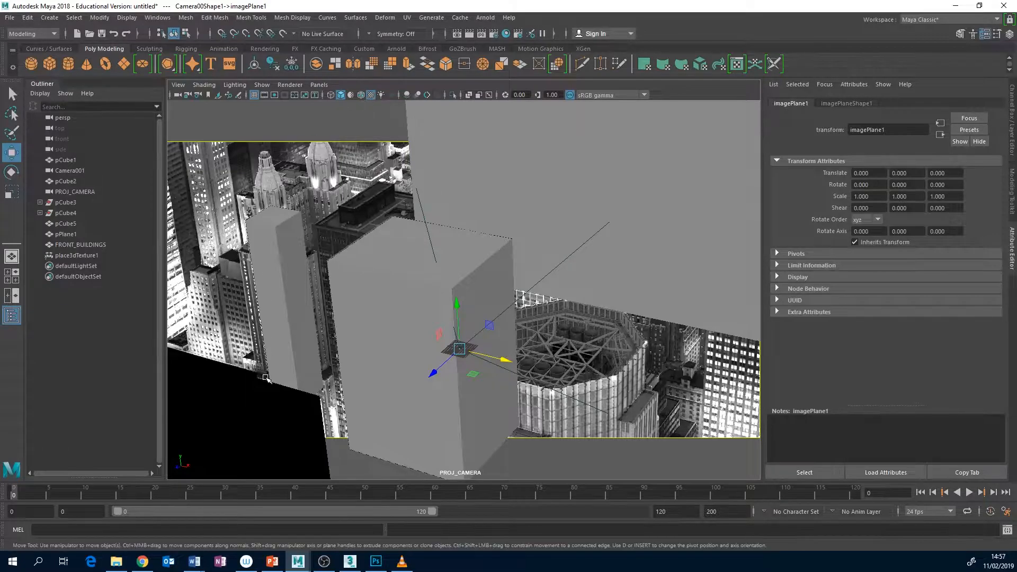
left_click(250, 397)
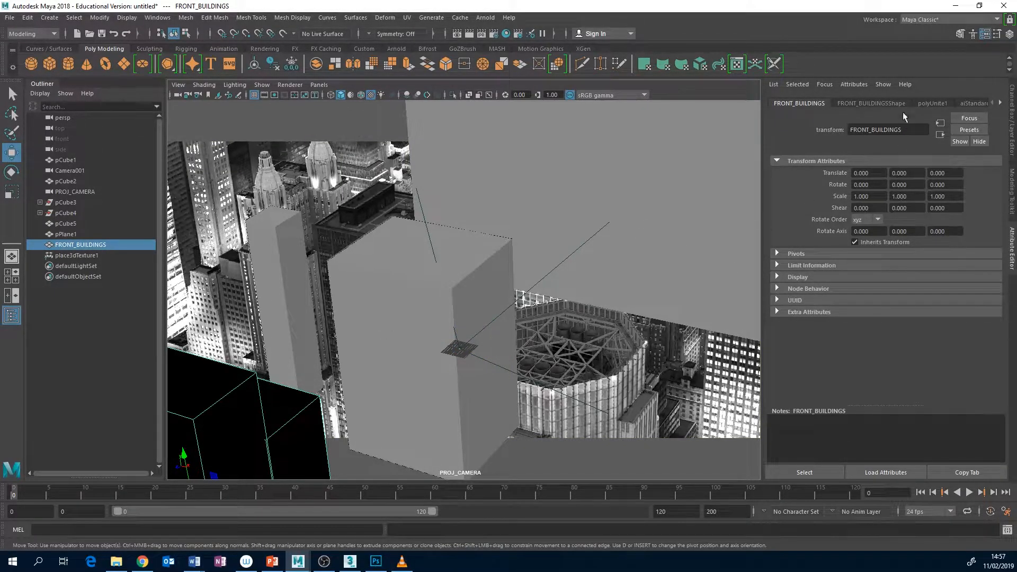
left_click(887, 104)
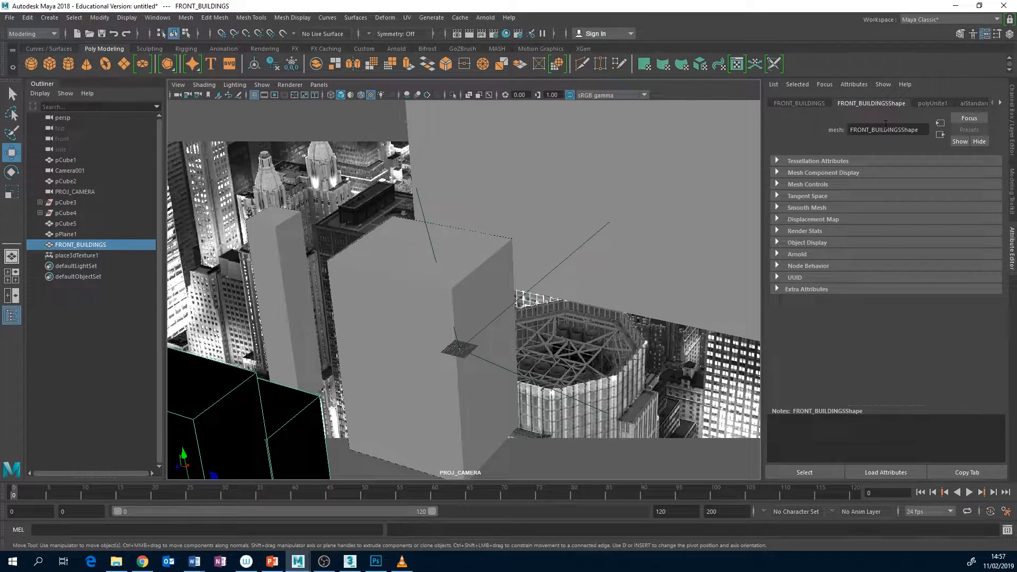
Graph the input and output connections of aiStandardSurface1 in the Hypershade
left_click(506, 34)
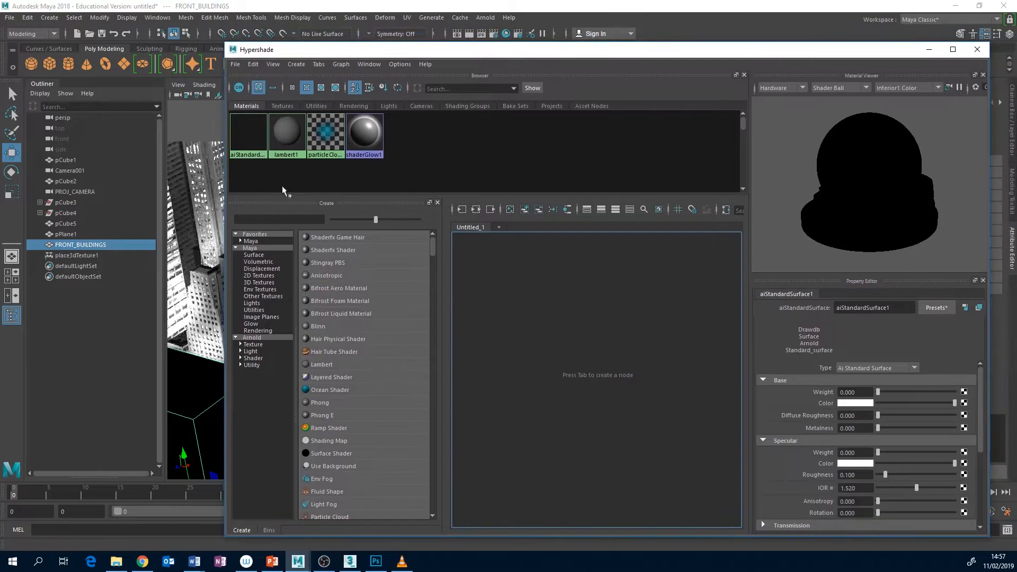
left_click(236, 136)
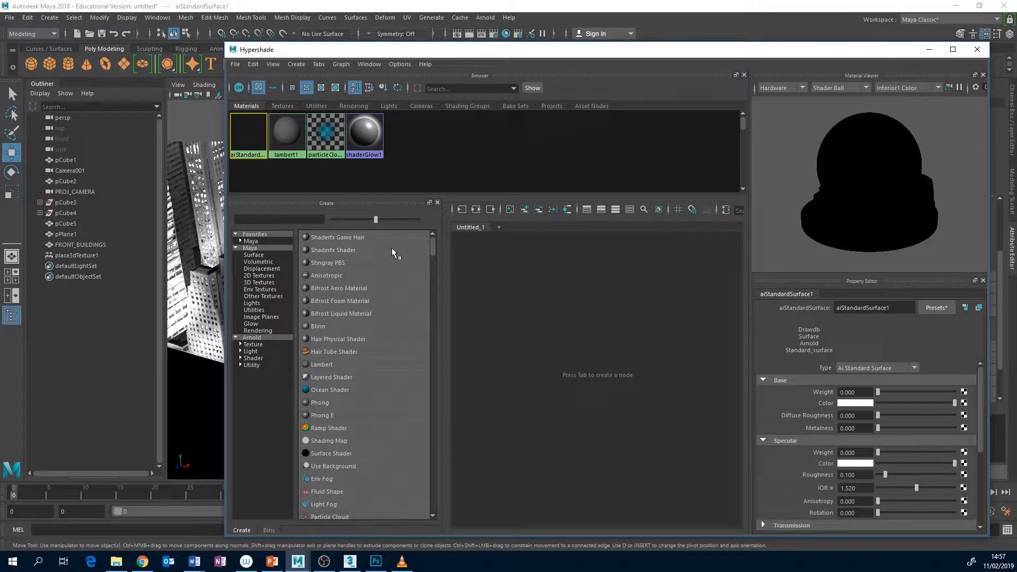
left_click(475, 210)
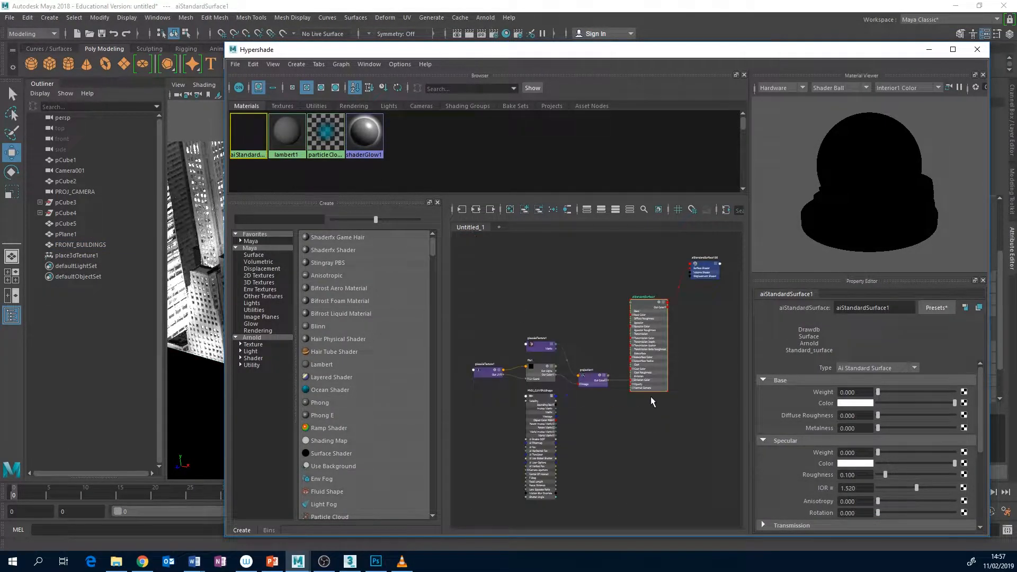
scroll(644, 417, "up", 3)
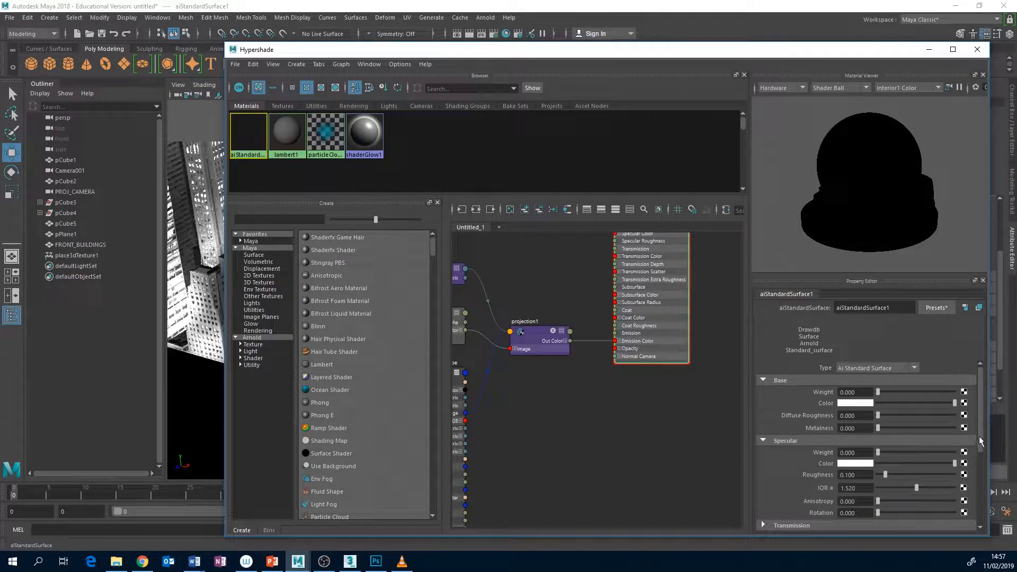
Set the emission weight of aiStandardSurface1 to 1 and check the front buildings in the textured viewport
scroll(981, 440, "down", 3)
left_click(764, 419)
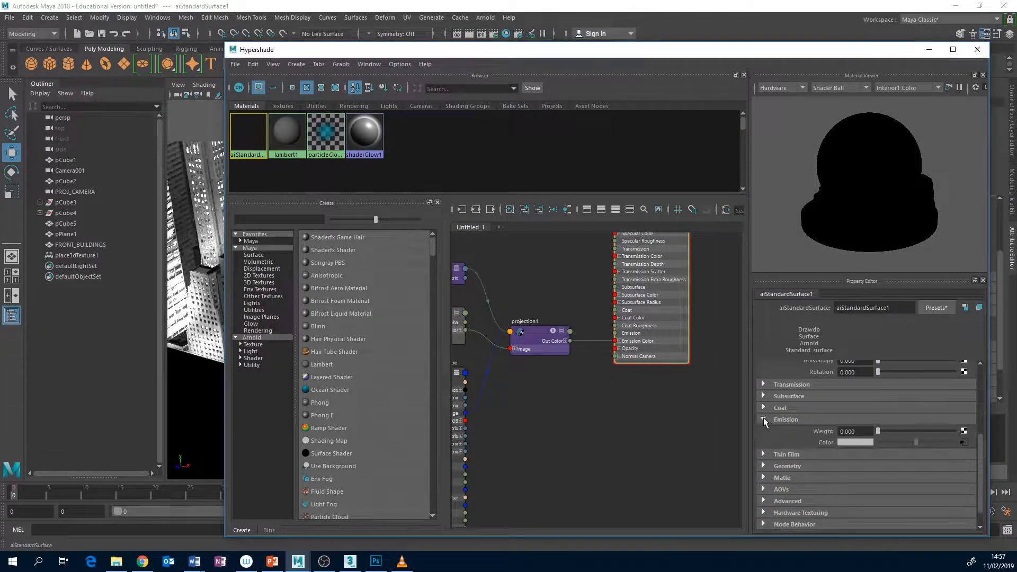
left_click_drag(878, 431, 957, 431)
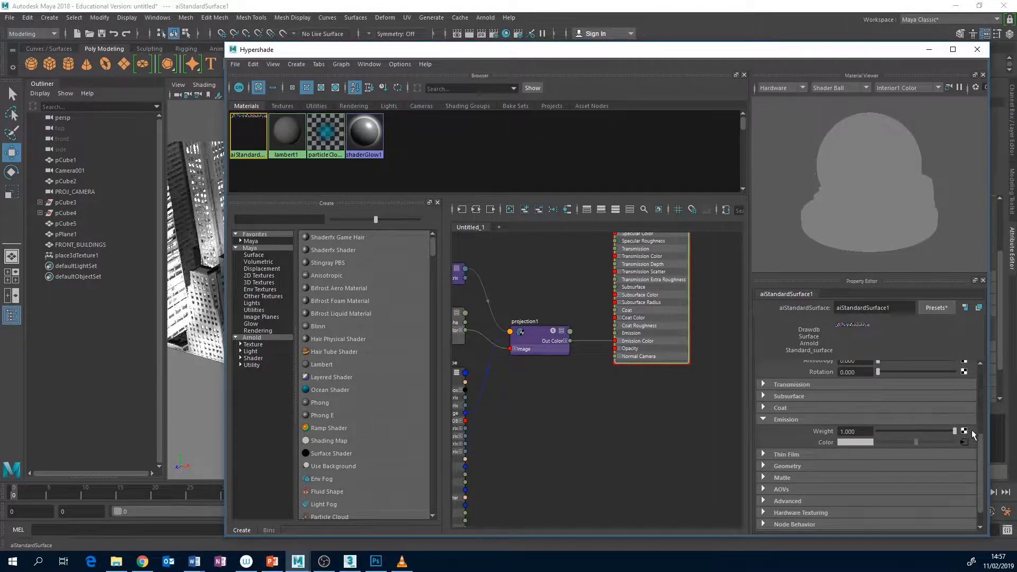
left_click_drag(683, 53, 692, 426)
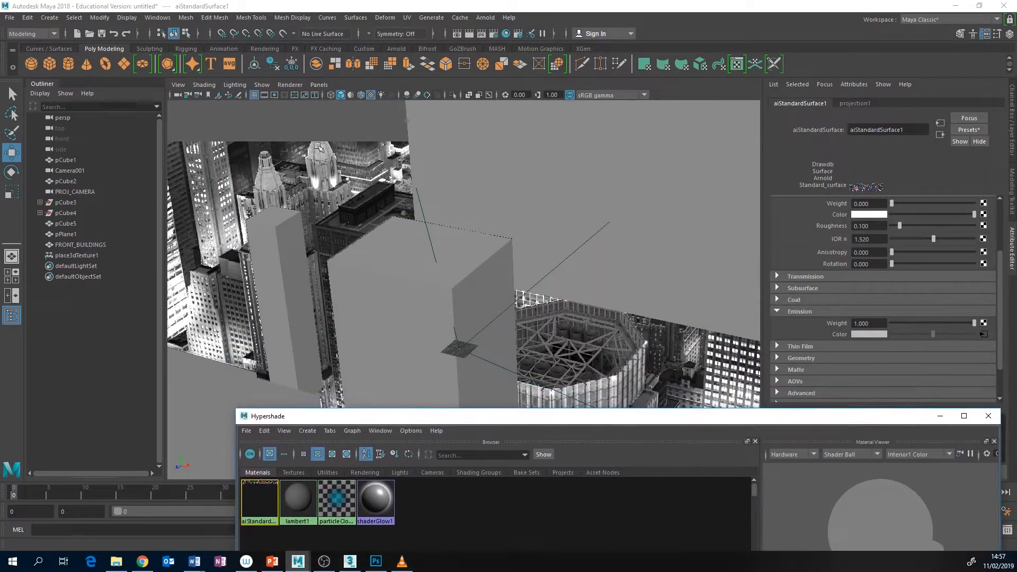
left_click(372, 95)
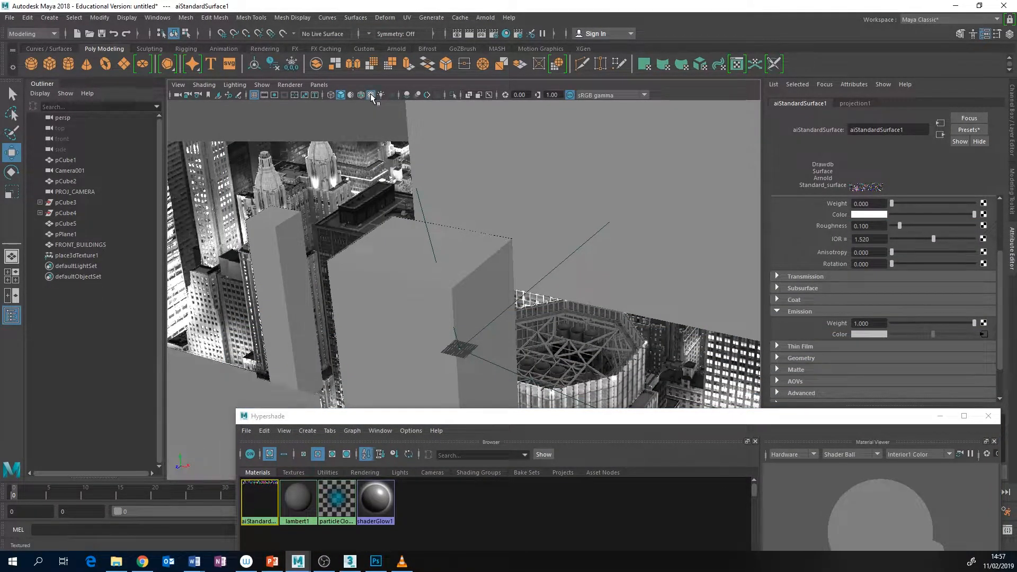
Set the base weight of aiStandardSurface1 to 0 and minimize the Hypershade window
left_click_drag(517, 419, 384, 103)
left_click_drag(858, 497, 857, 438)
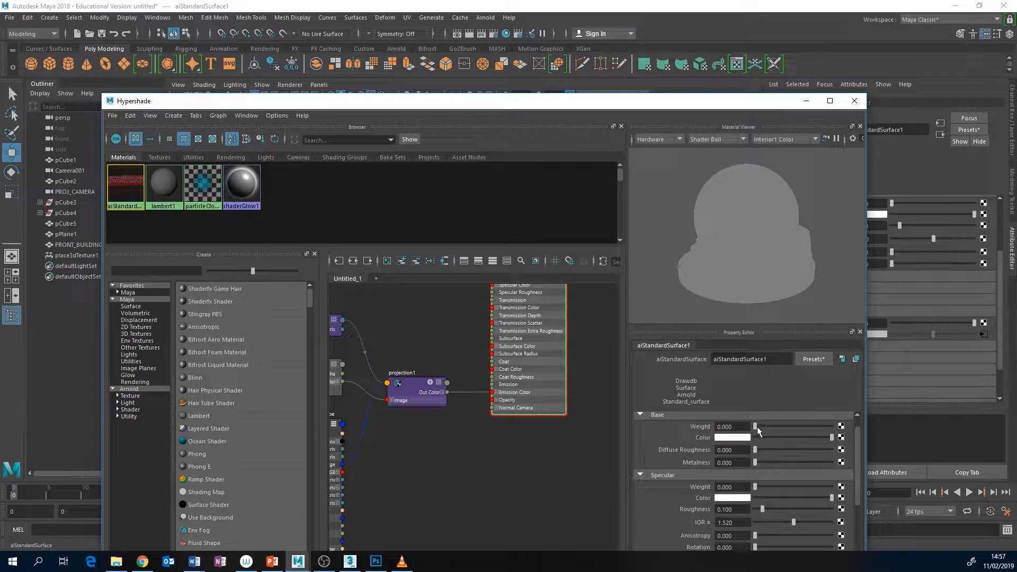
left_click_drag(756, 425, 724, 427)
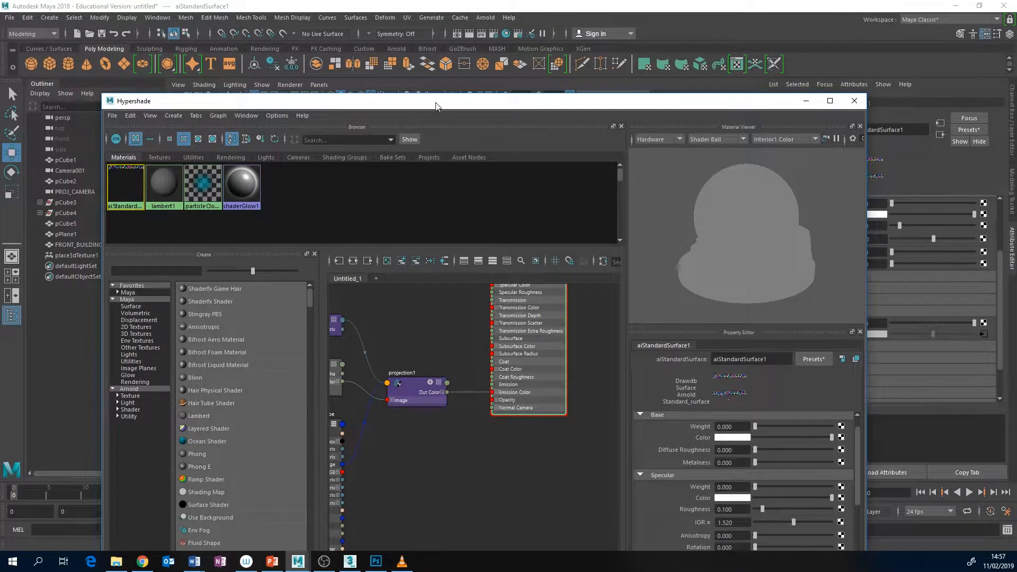
left_click_drag(436, 106, 504, 119)
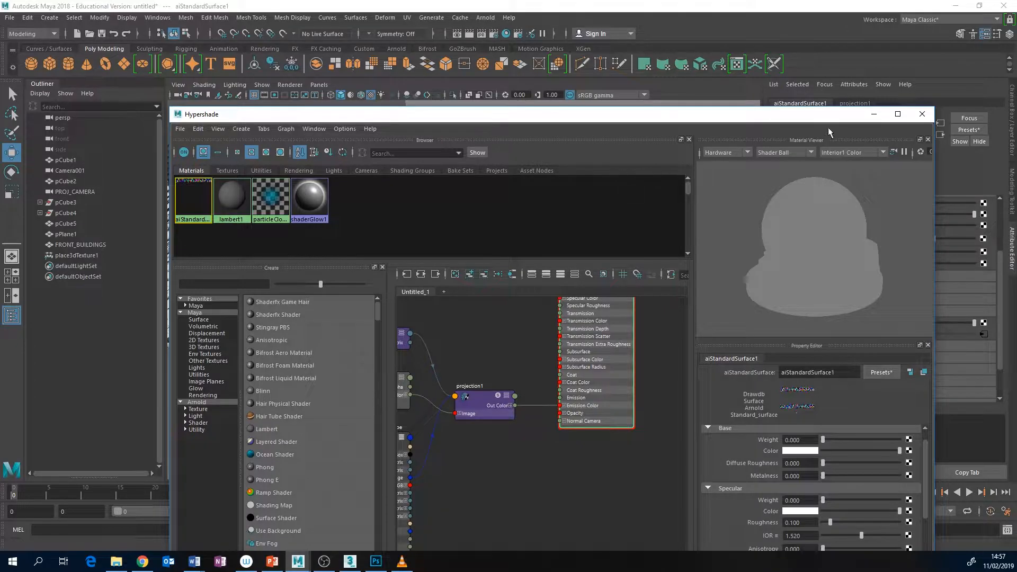
left_click(874, 115)
Compare the FRONT_BUILDINGS mesh in wireframe, shaded and textured display against the background photo
left_click(294, 422)
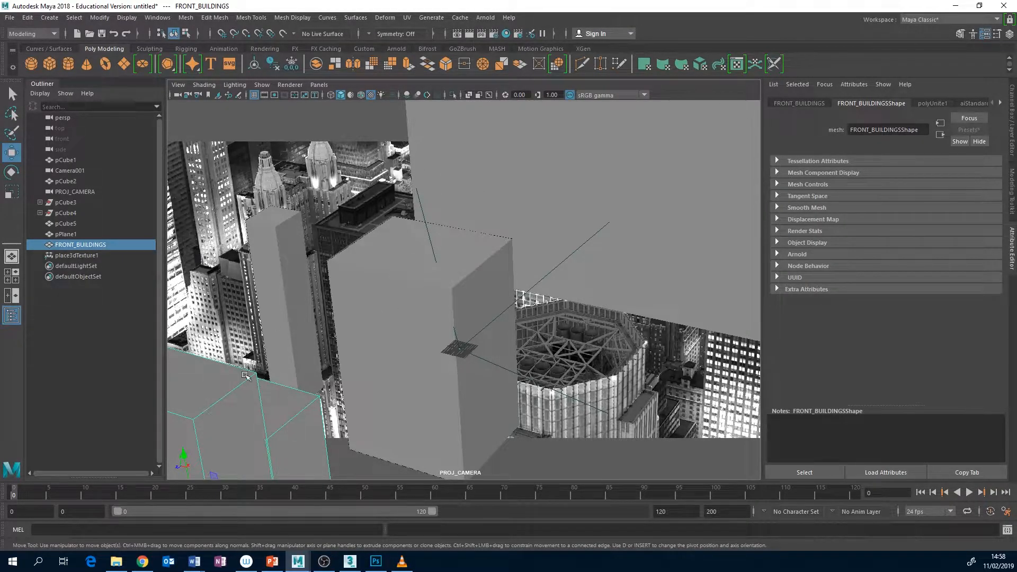
left_click(362, 344)
left_click(274, 386)
key("4")
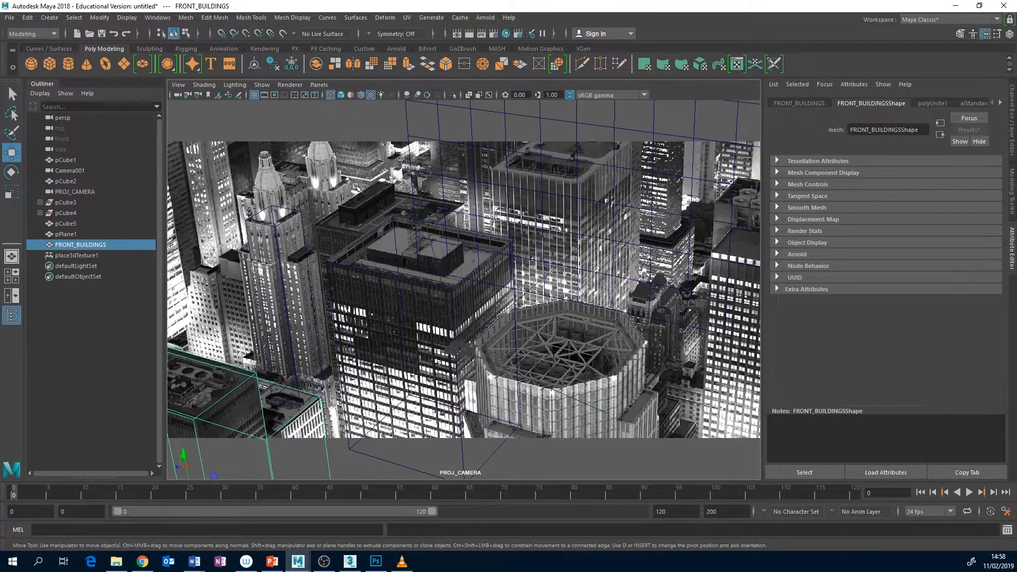
key("5")
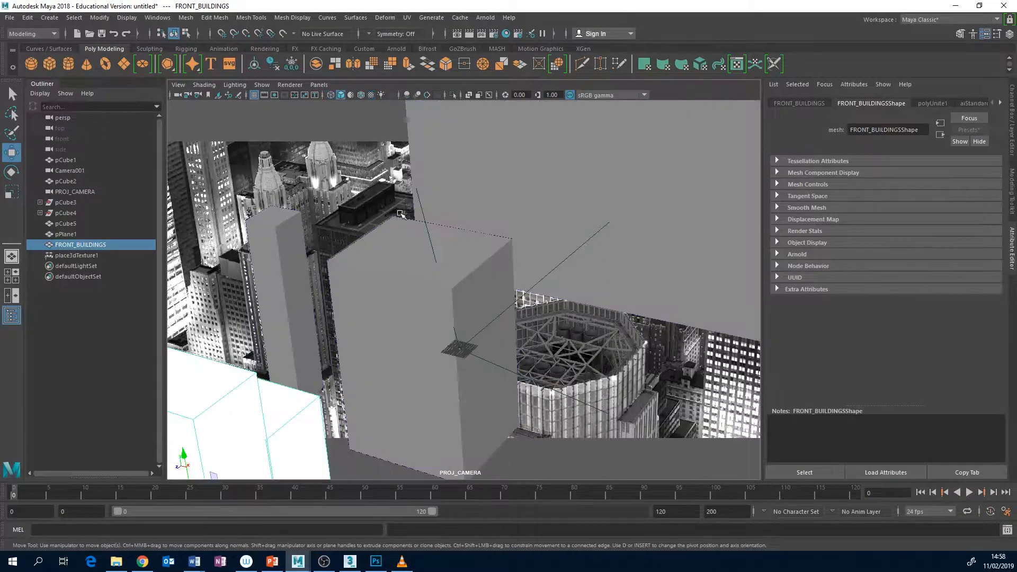
left_click(371, 95)
left_click(371, 96)
key("4")
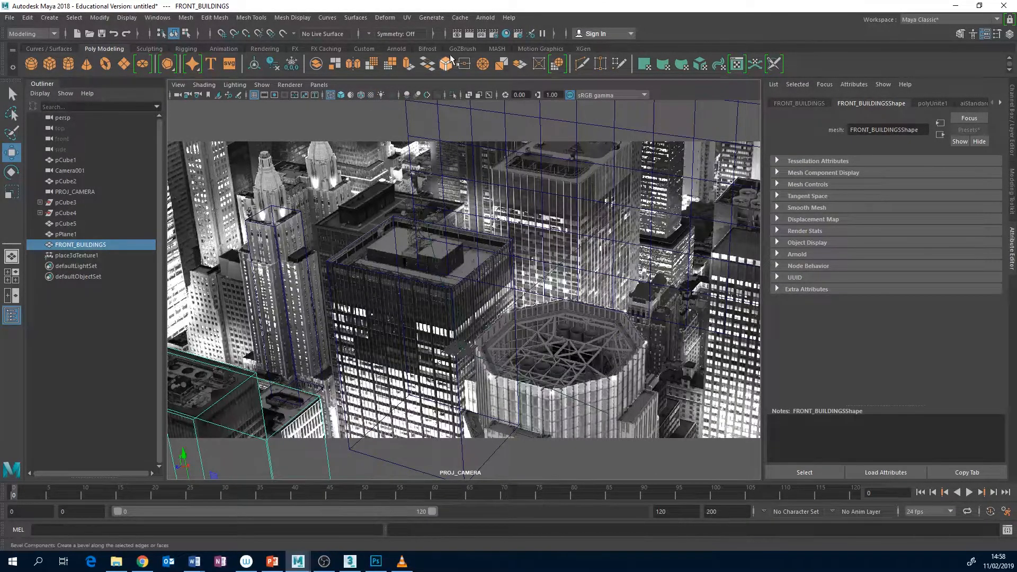
left_click(254, 376)
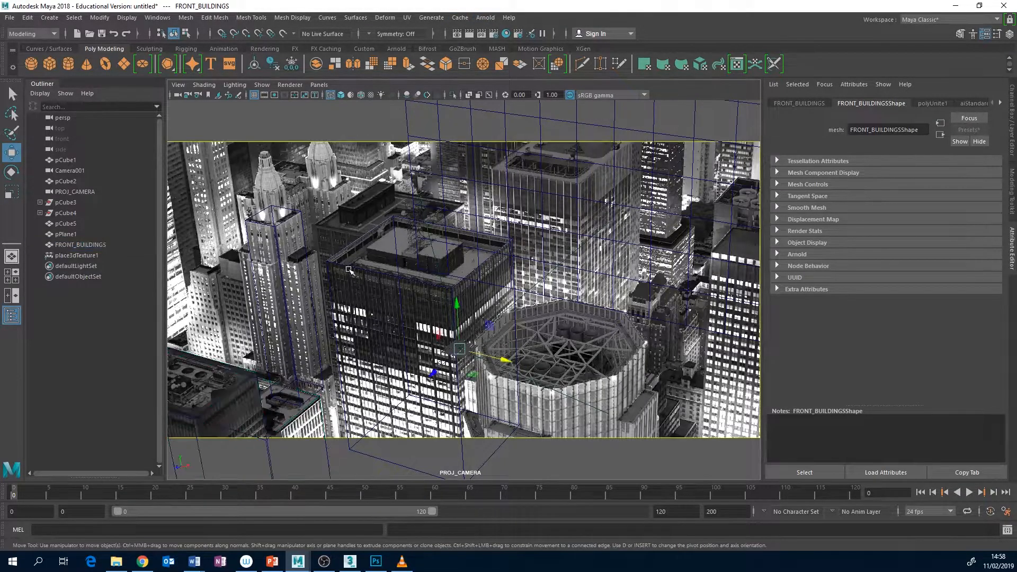
key("ctrl+z")
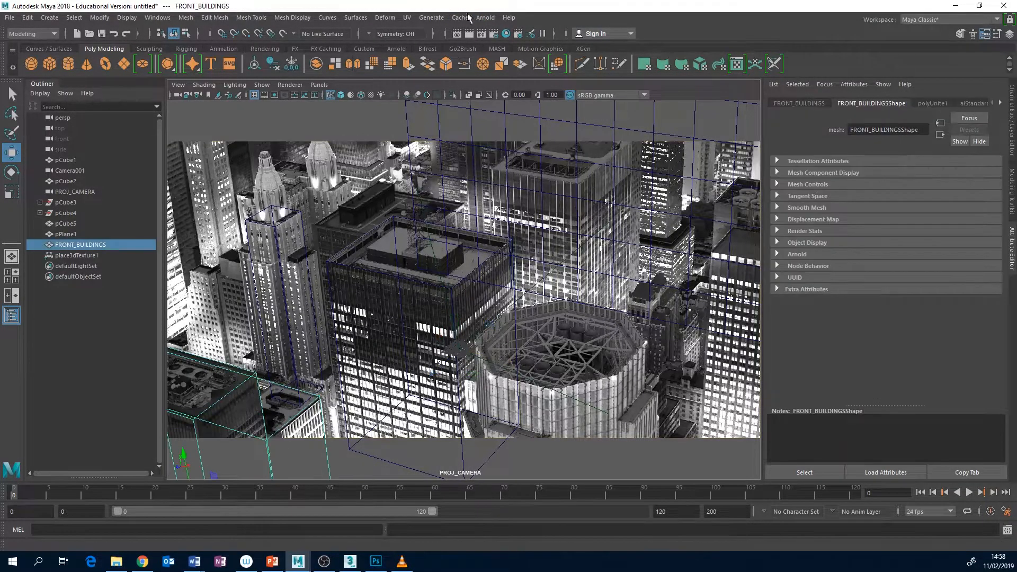
Run a live Arnold RenderView preview of the scene through PROJ_CAMERAShape
left_click(485, 18)
left_click(498, 48)
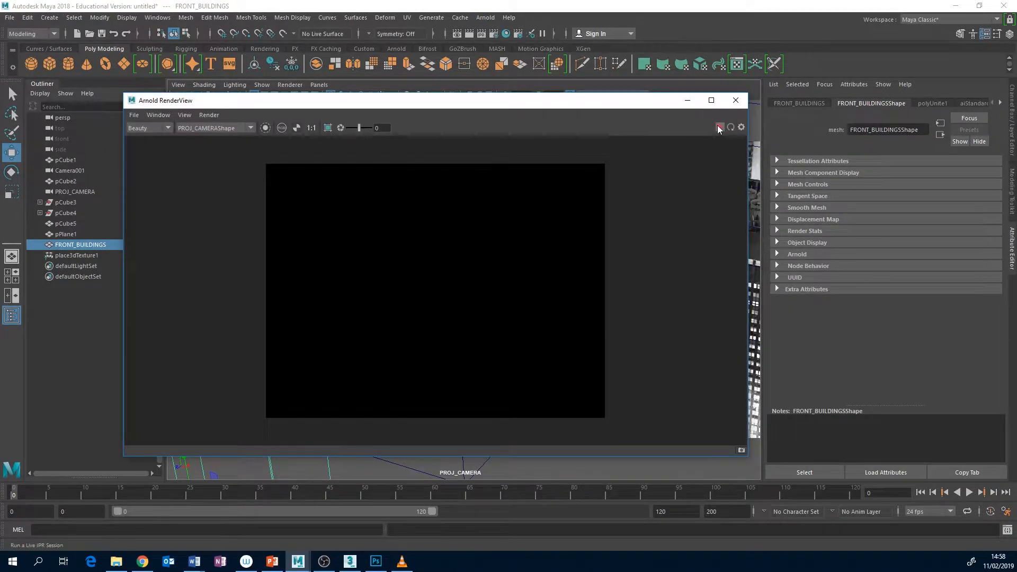
left_click(720, 128)
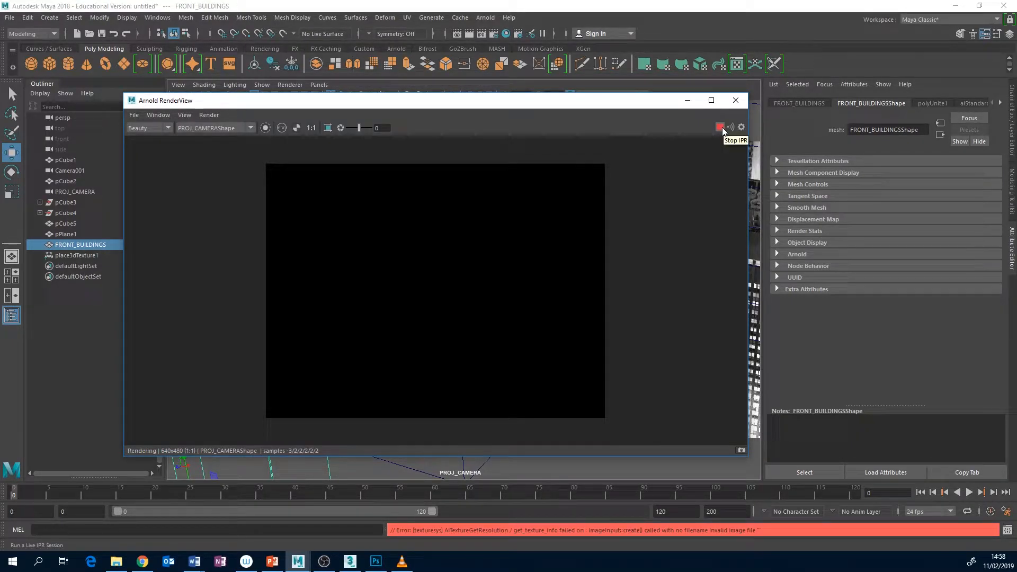
left_click(223, 129)
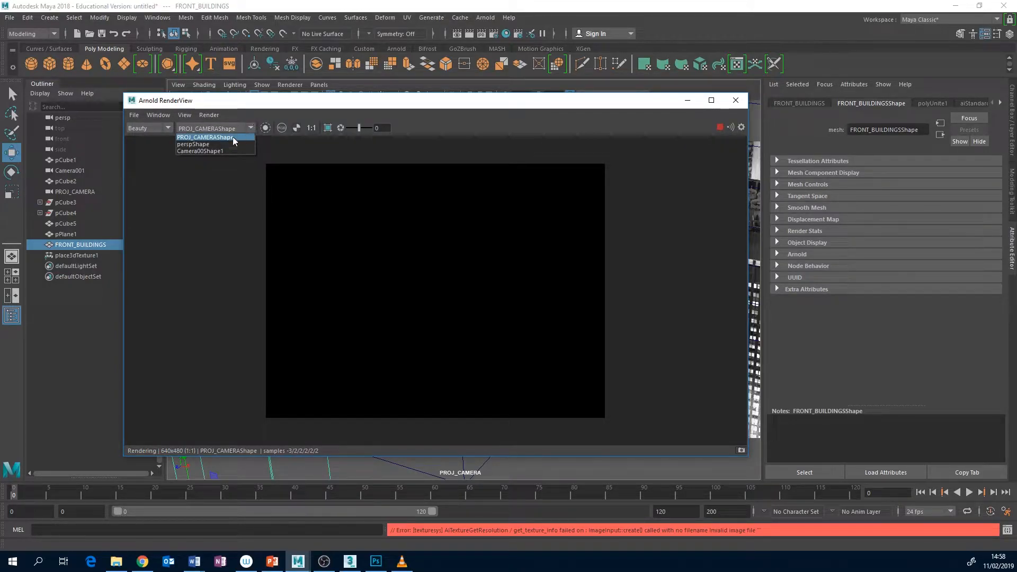
left_click(232, 106)
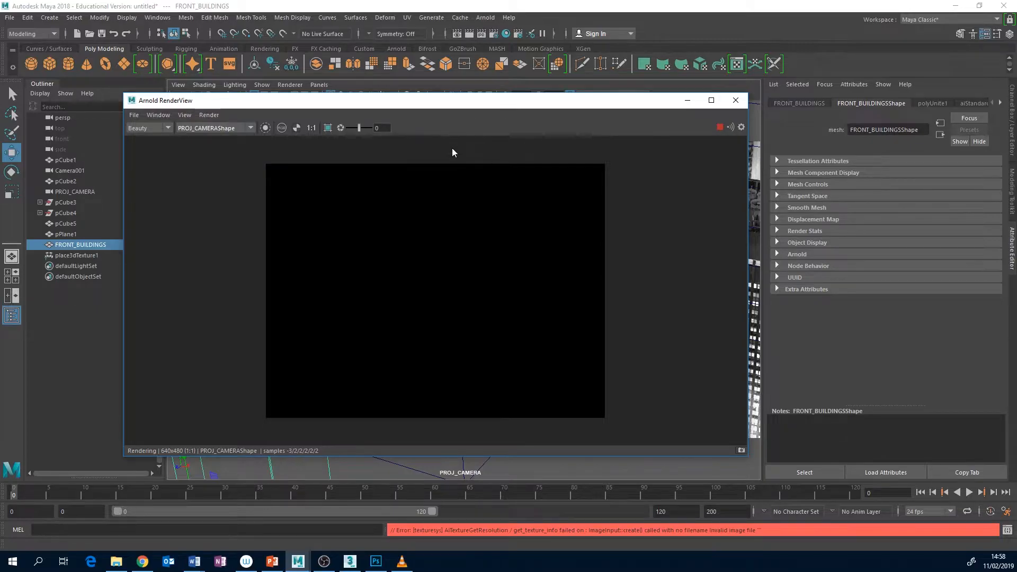
Raise the exposure of the Arnold render preview to 3.64, and close the RenderView
left_click_drag(359, 128, 367, 128)
key("ctrl+z")
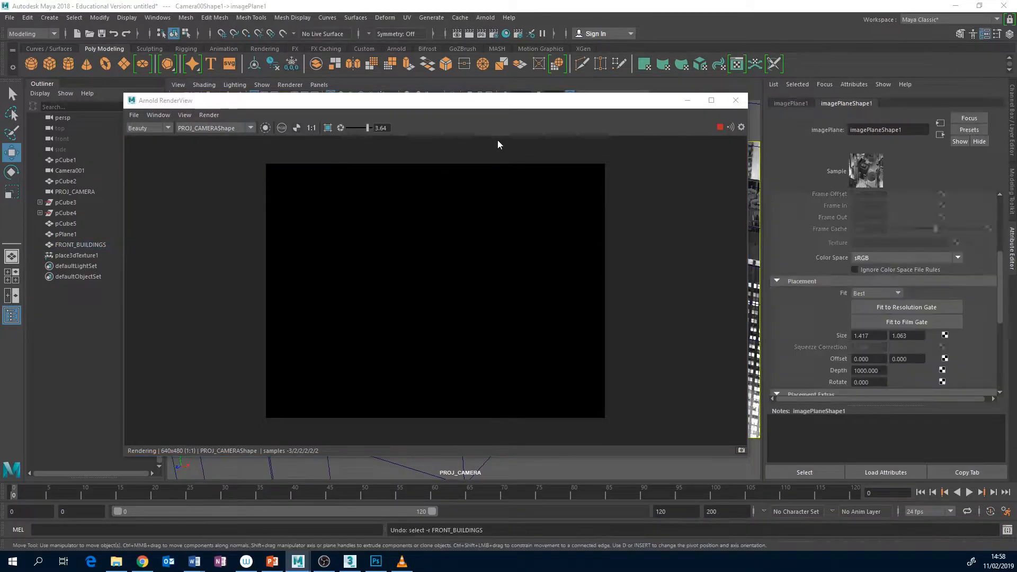
left_click(736, 100)
Reselect the FRONT_BUILDINGS mesh in the wireframe camera view
left_click(242, 380)
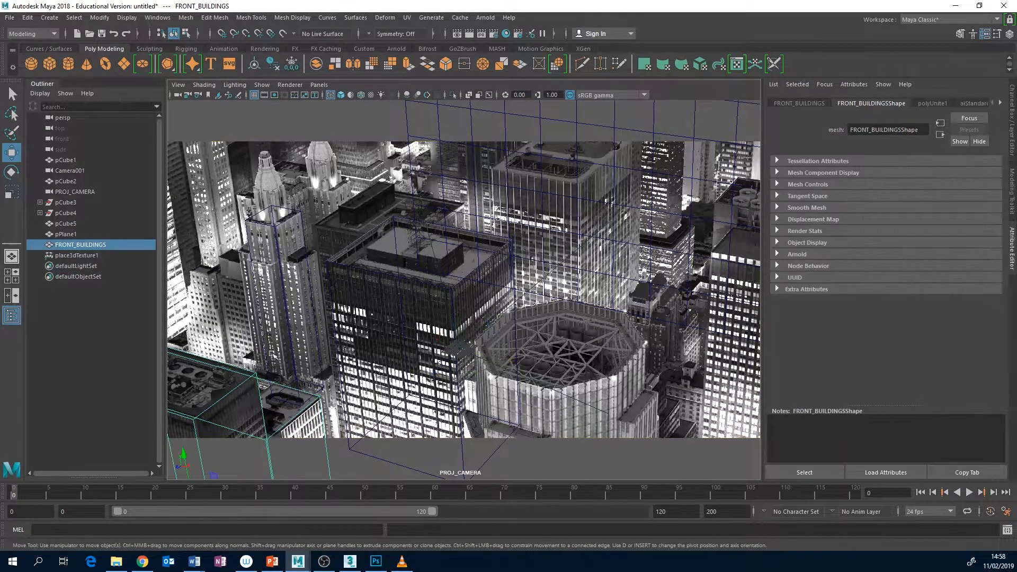
left_click(485, 18)
left_click(489, 18)
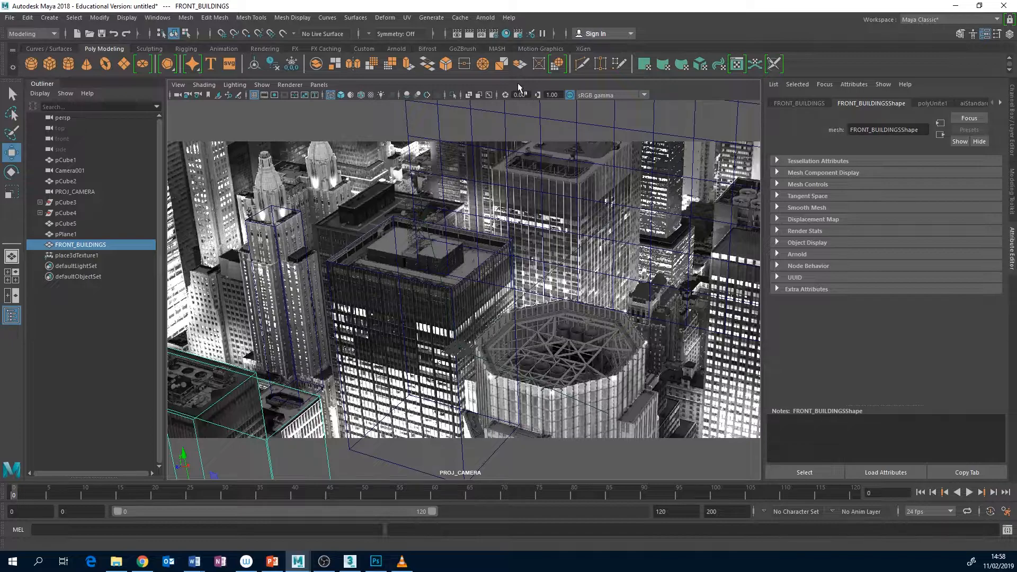
left_click(324, 561)
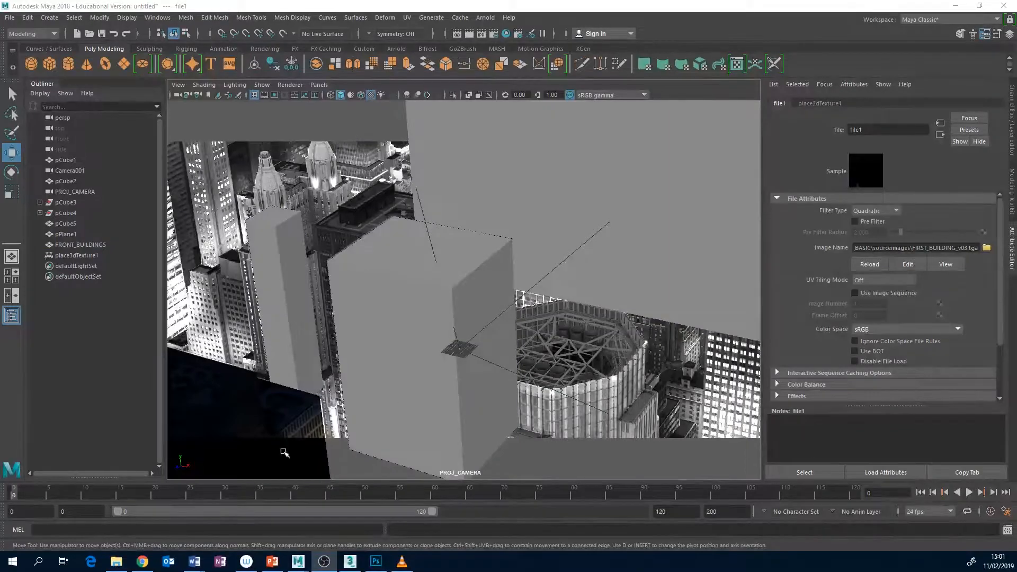
Inspect the projected texture on FRONT_BUILDINGS, selecting the central tower pCube2 and the front mesh in turn
left_click(278, 404)
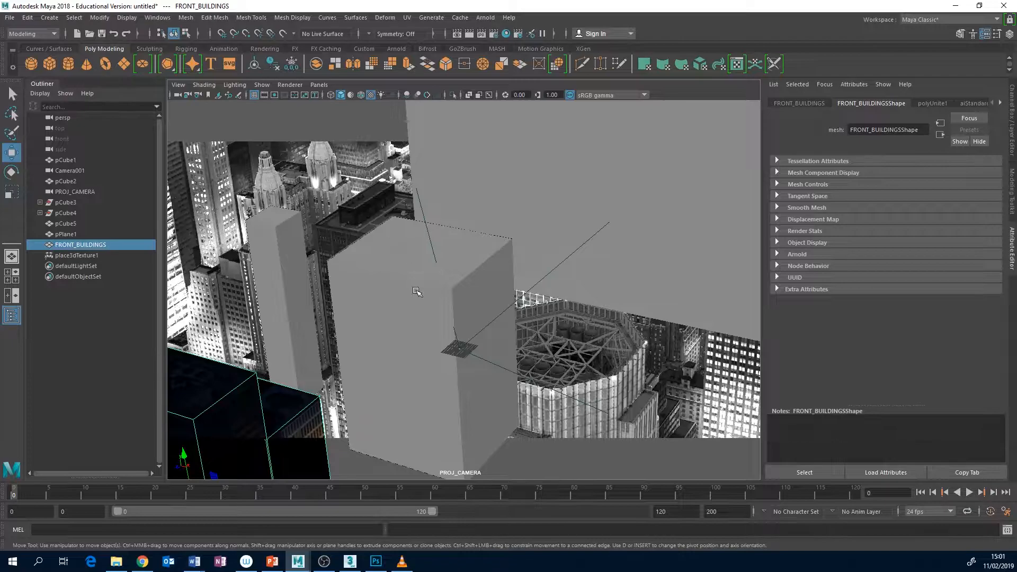
left_click(416, 307)
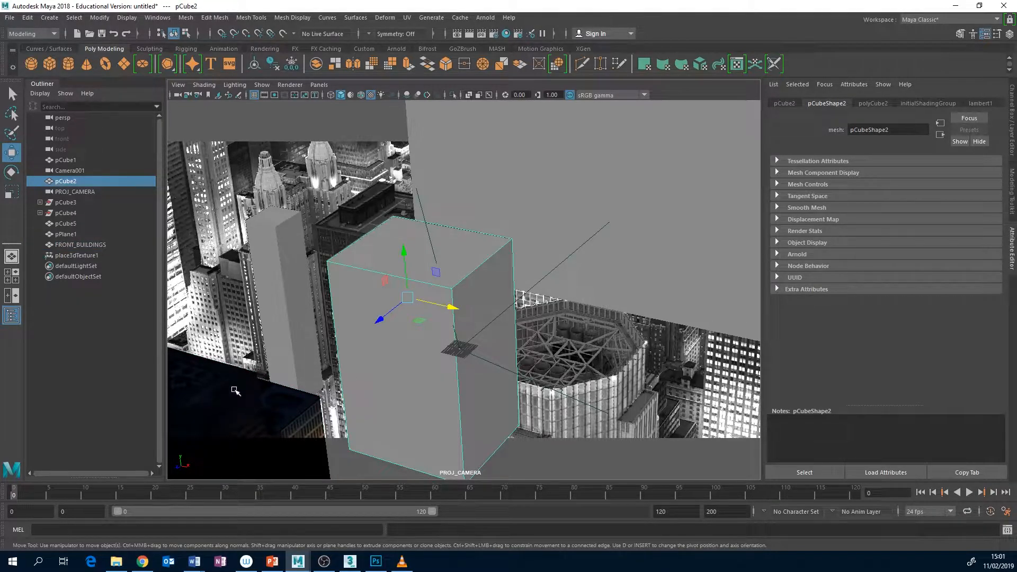
left_click(236, 392)
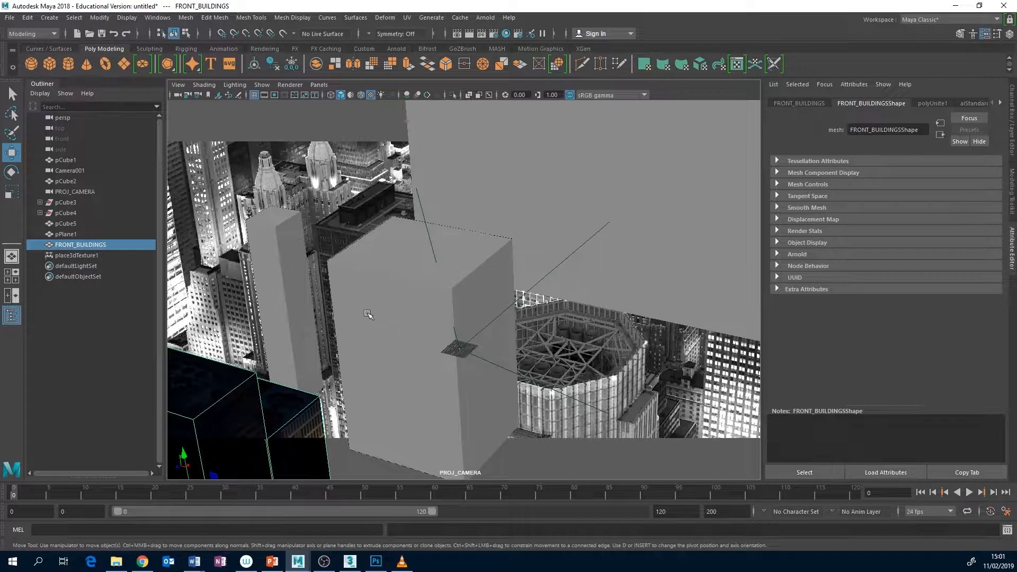
Assign a new Arnold aiStandardSurface material to the central tower pCube2
left_click(387, 300)
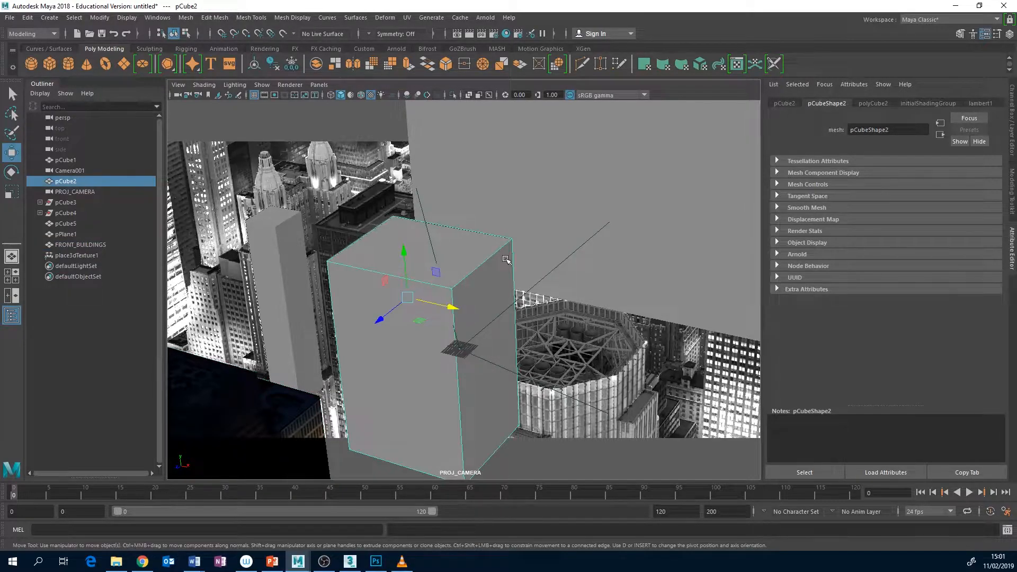
right_click(454, 258)
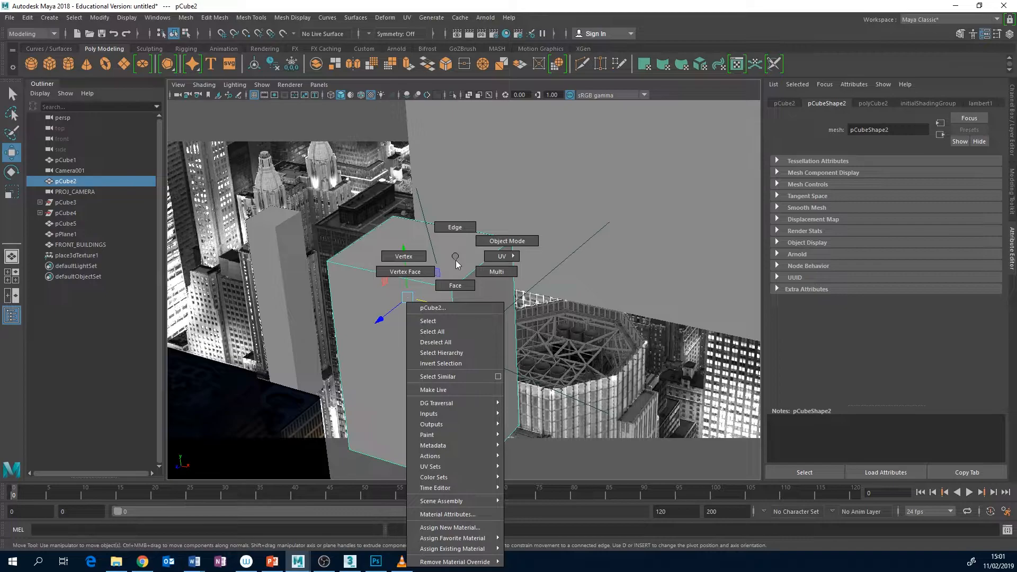
left_click(475, 528)
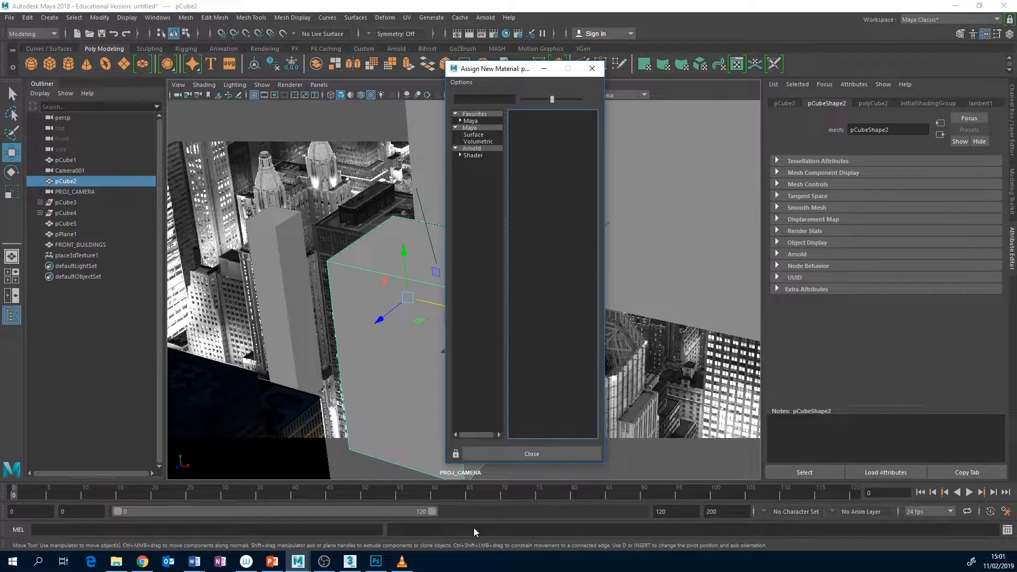
left_click(474, 155)
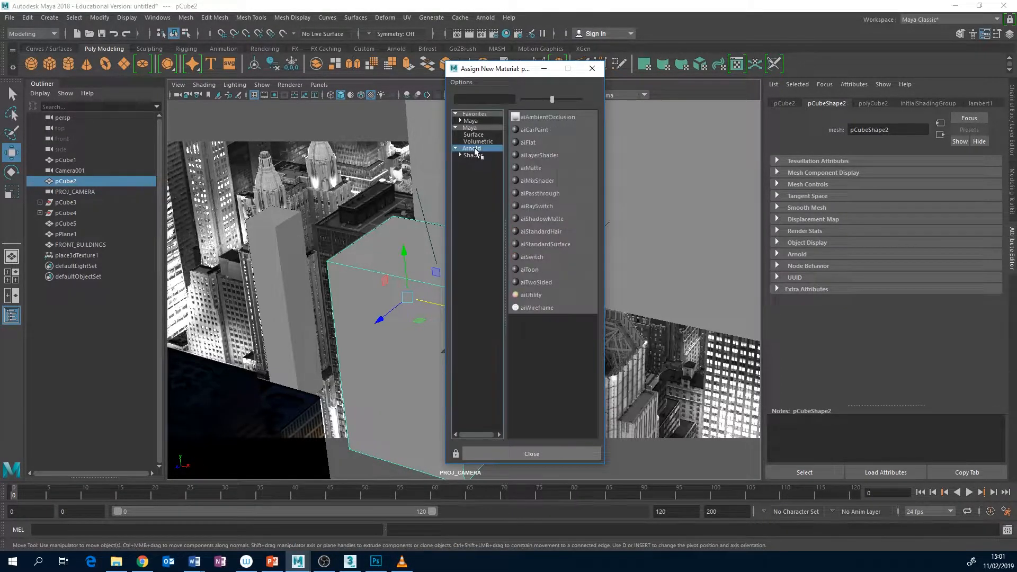
left_click(554, 245)
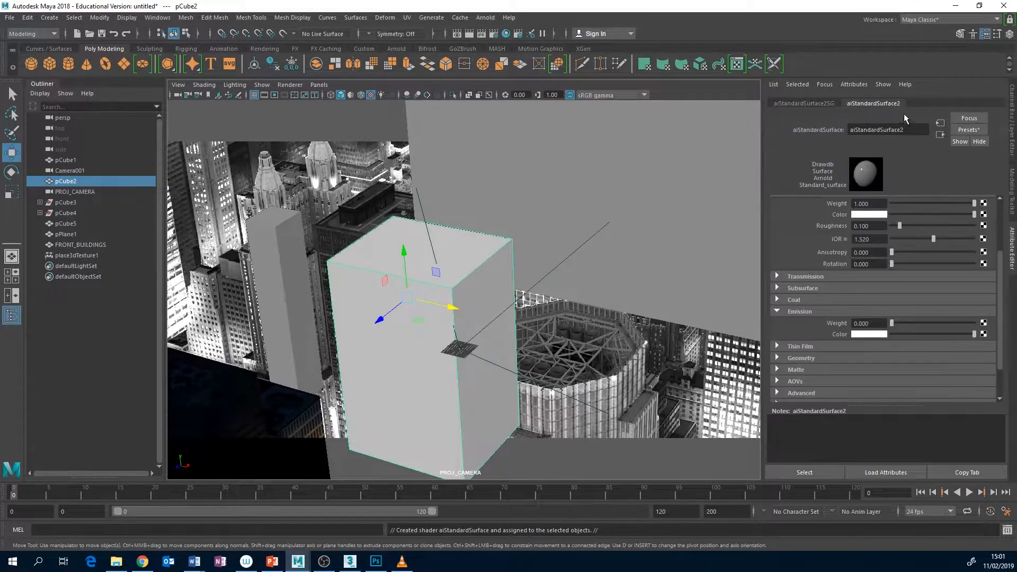
Set the new material's specular and base weights to 0 and its emission weight to 1
left_click_drag(973, 204, 875, 207)
scroll(1001, 265, "up", 3)
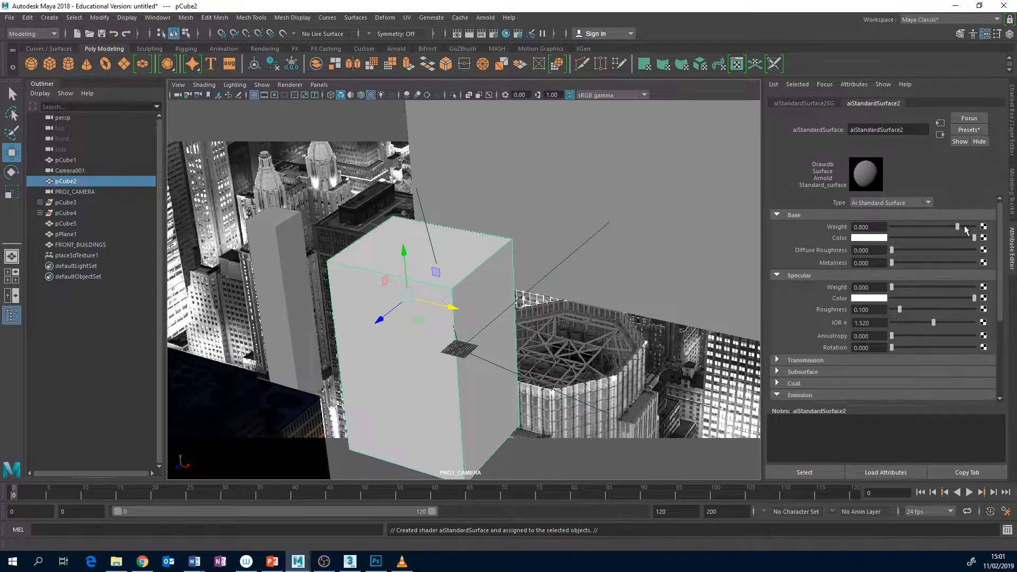
left_click_drag(956, 225, 849, 224)
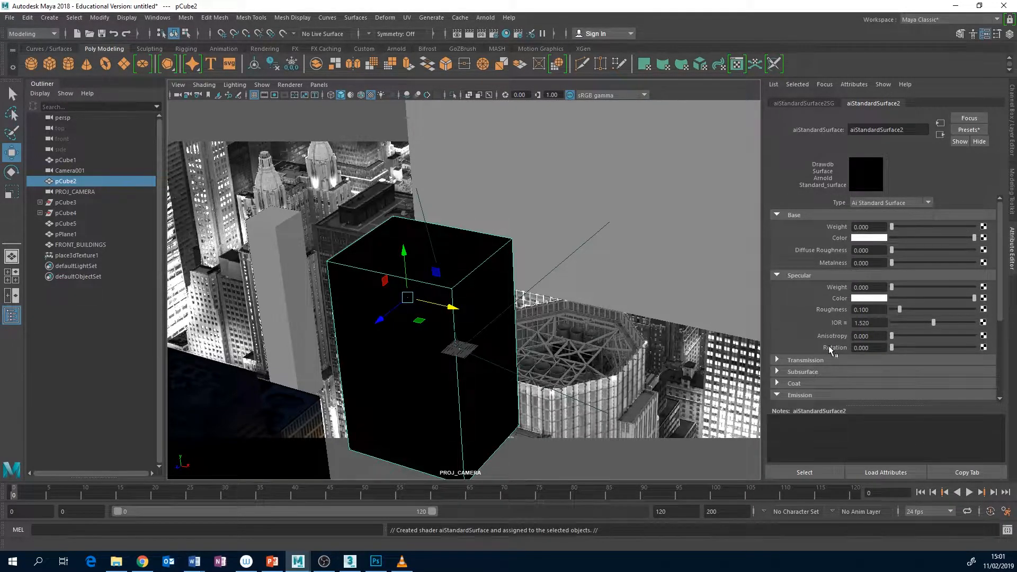
scroll(830, 350, "down", 2)
scroll(859, 358, "down", 2)
left_click_drag(892, 339, 975, 344)
Connect a file texture, created as a projection, to the material's emission color
left_click(983, 354)
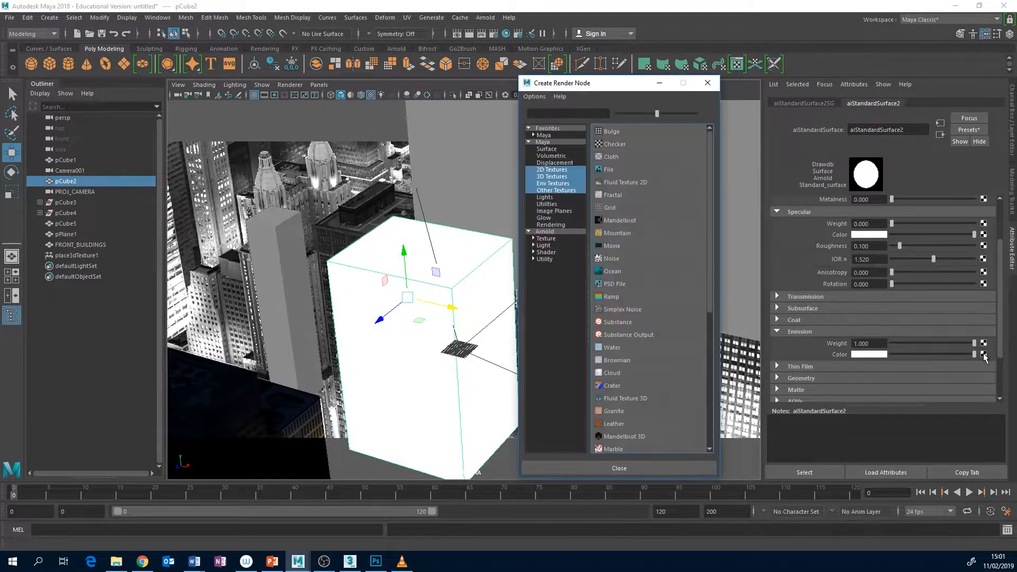
right_click(609, 171)
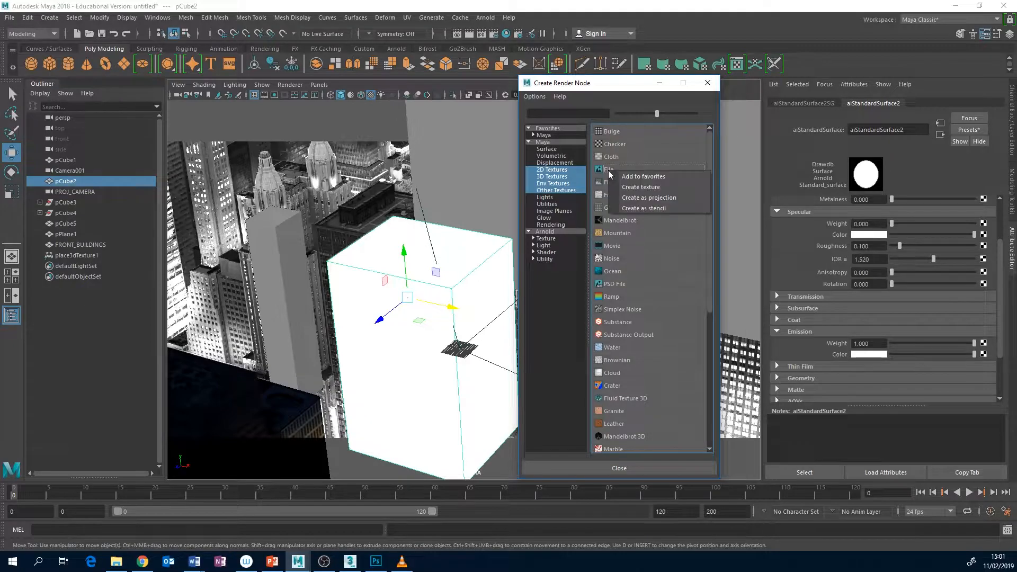
left_click(647, 197)
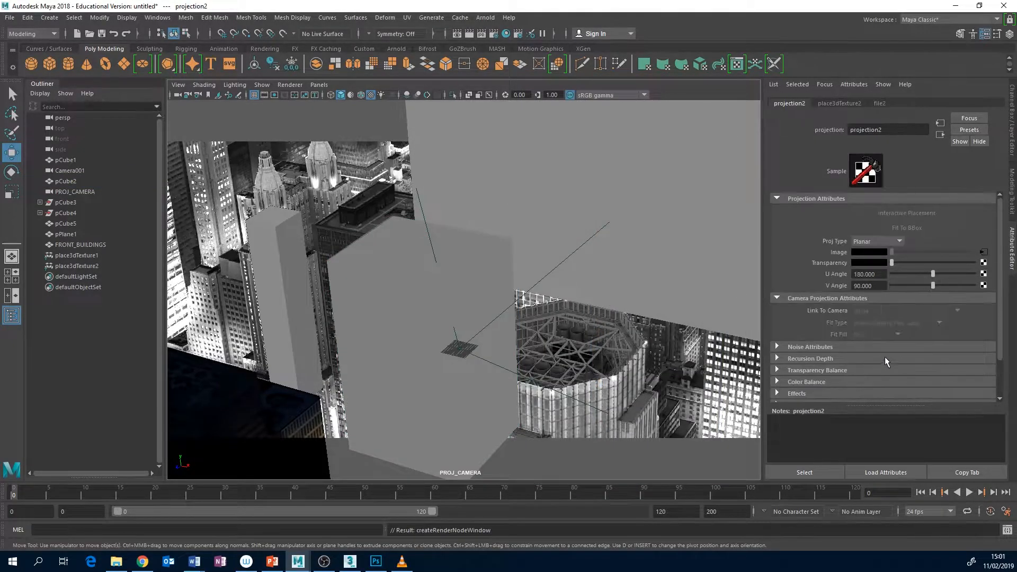
Set the projection type to Perspective, link it to PROJ_CAMERAShape, and set Fit Fill to Horizontal
left_click(899, 242)
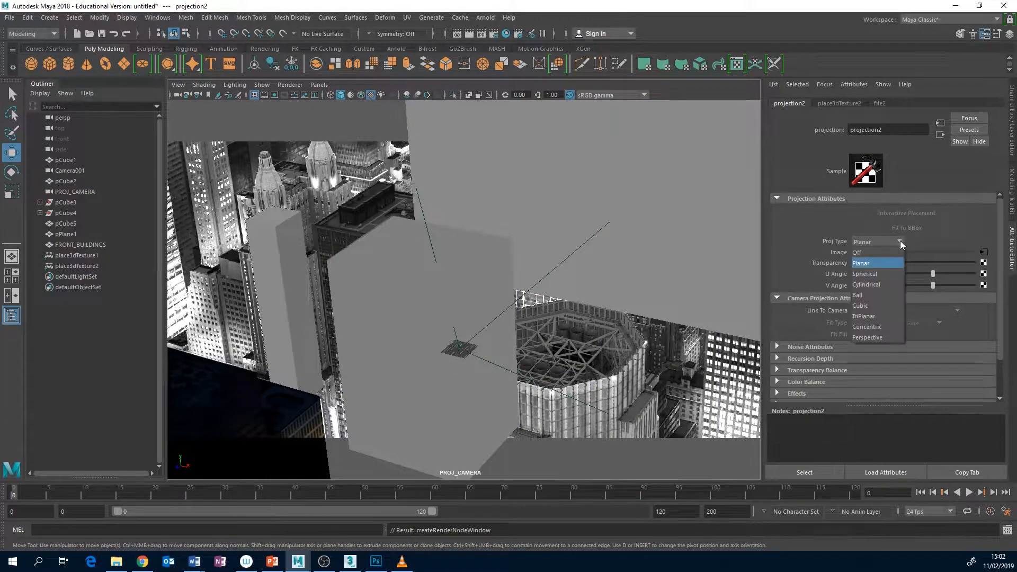
left_click(877, 337)
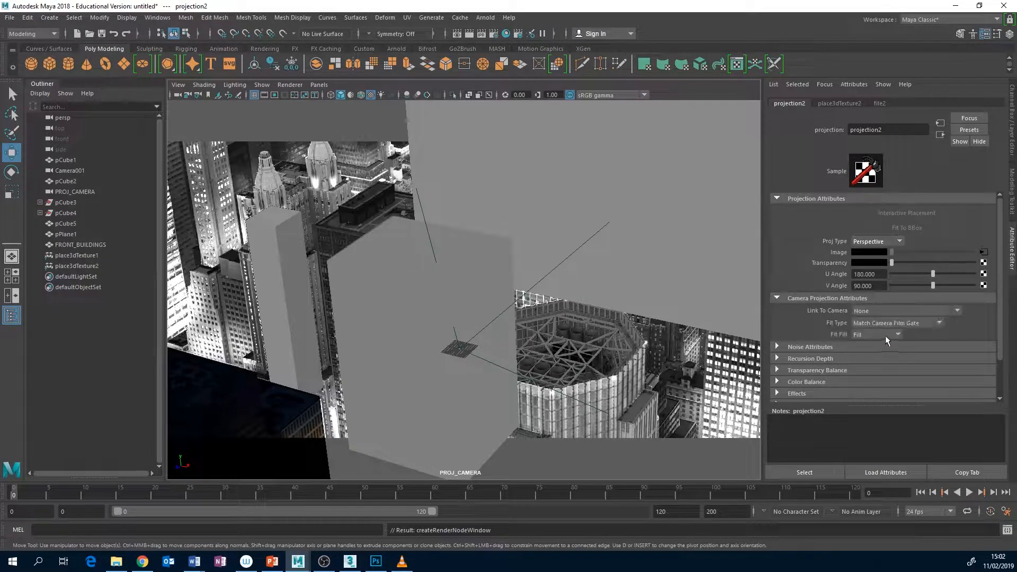
left_click(958, 310)
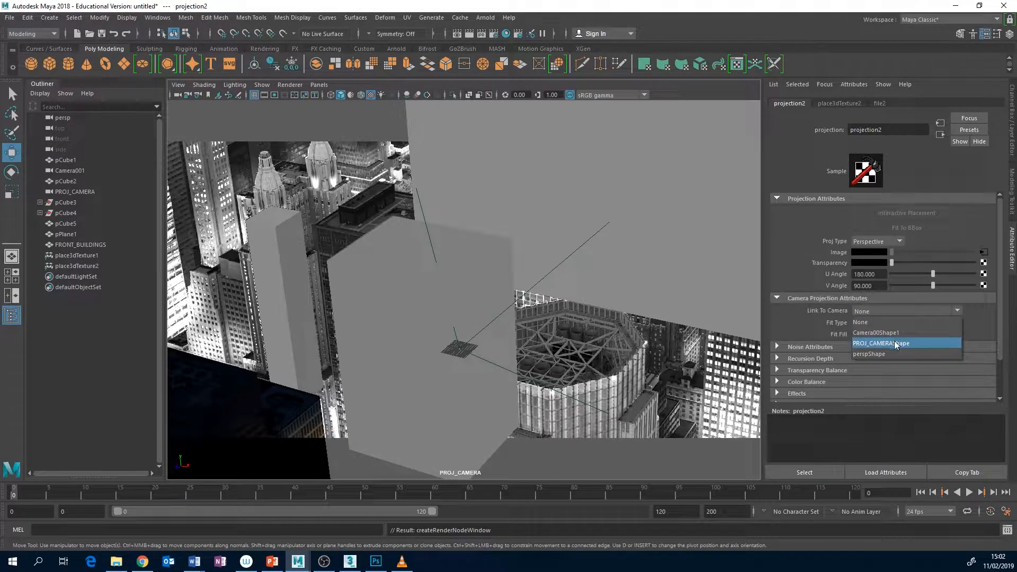
left_click(897, 343)
left_click(898, 335)
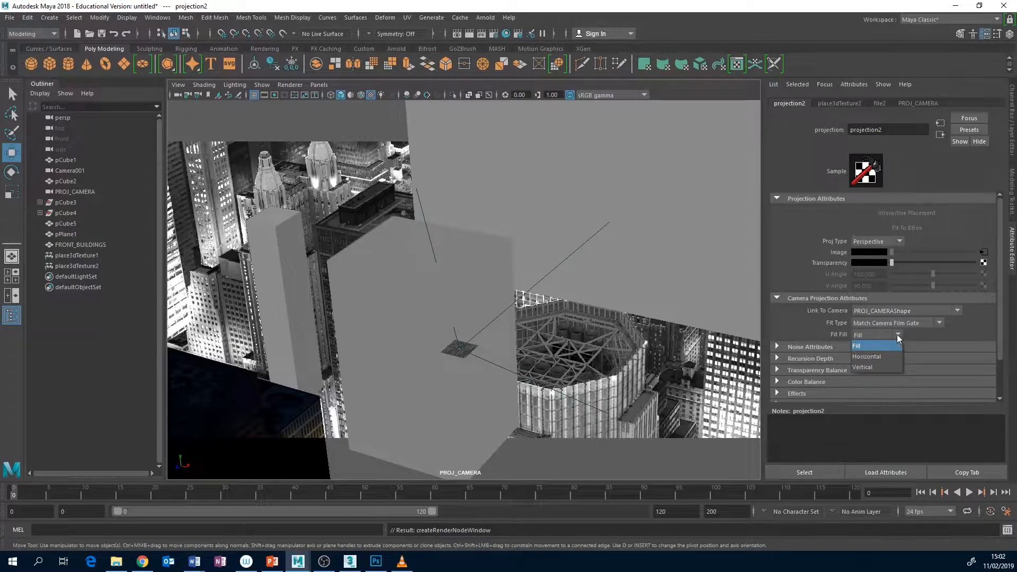
left_click(879, 356)
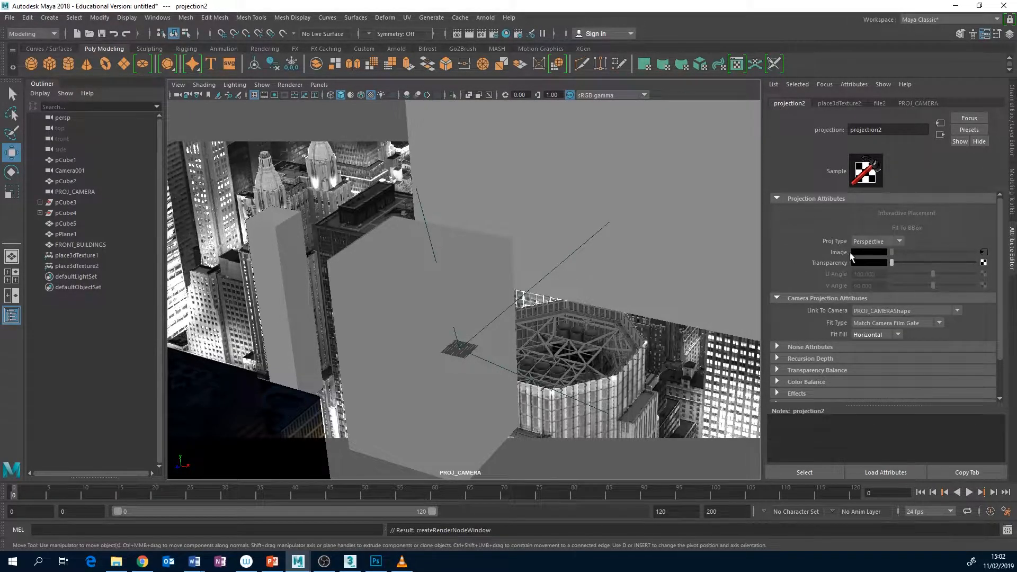
Load FIRST_BUILDING.tga from the sourceimages folder as the projection's file image
left_click(984, 253)
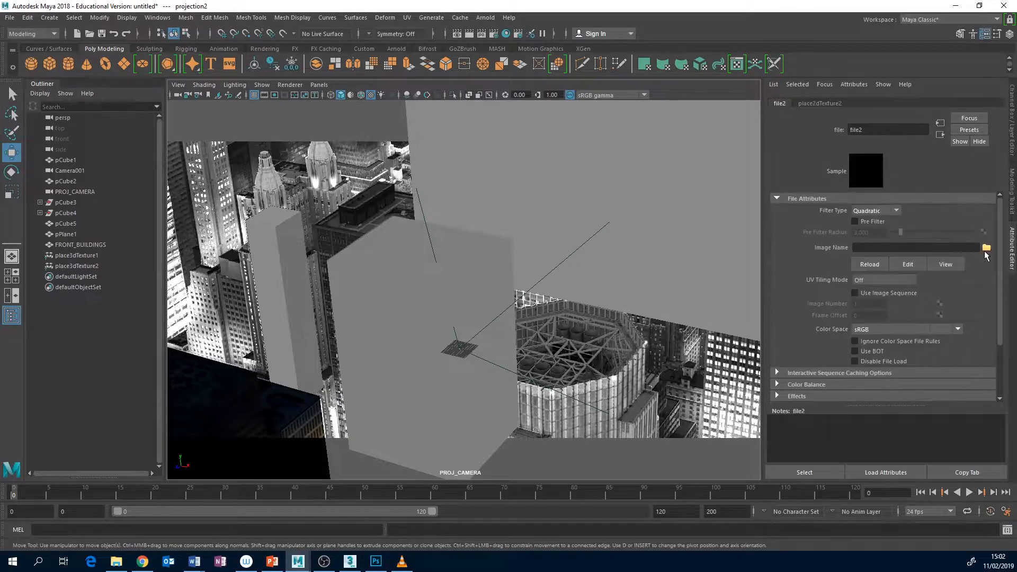
left_click(986, 249)
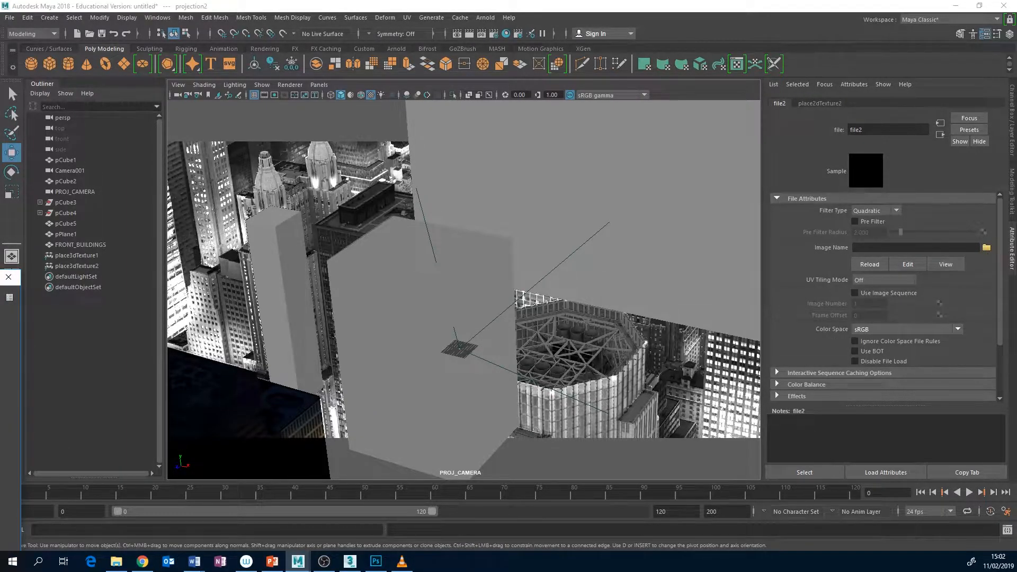
left_click_drag(421, 256, 696, 176)
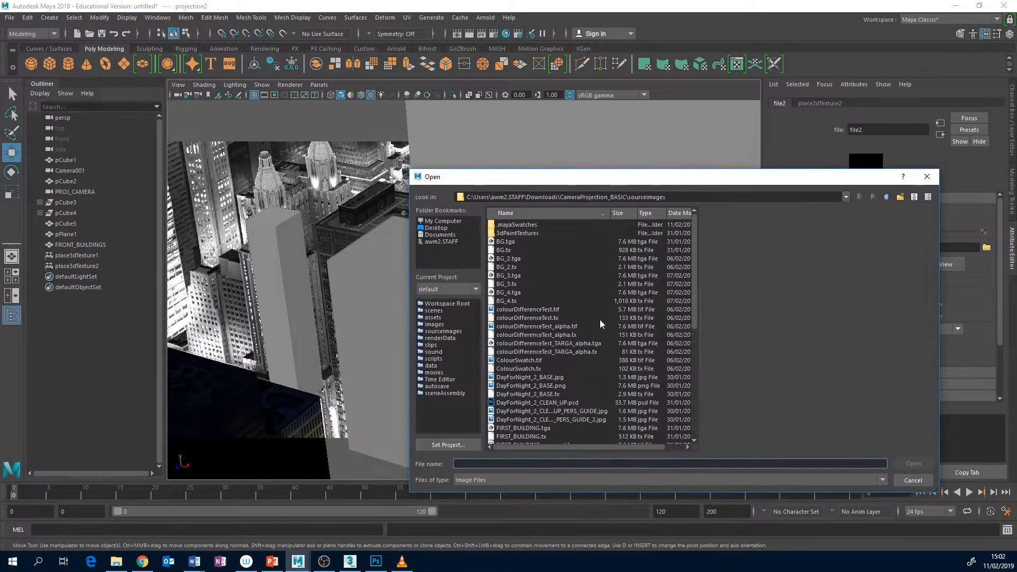
scroll(660, 351, "down", 2)
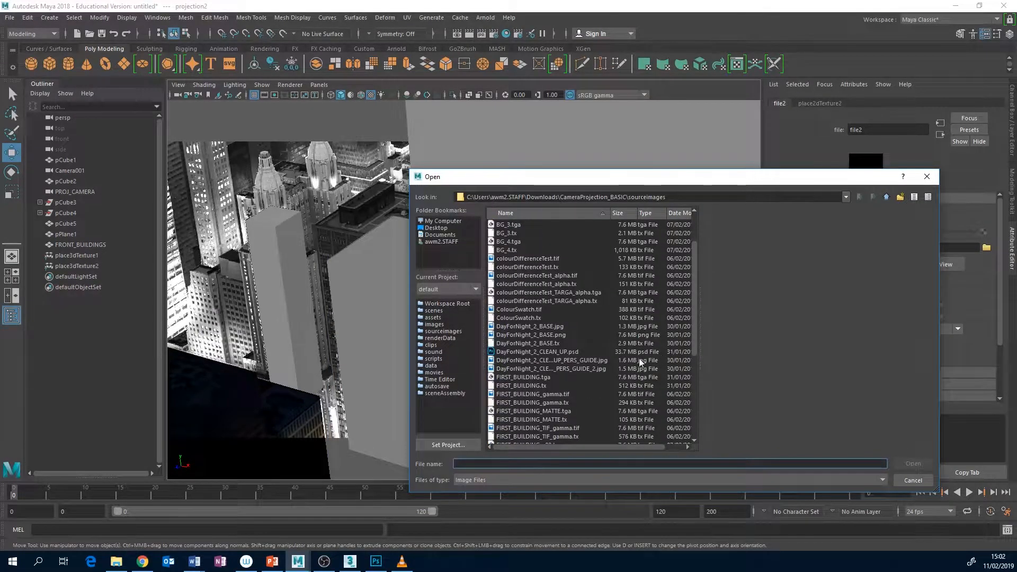
left_click(539, 378)
left_click(913, 464)
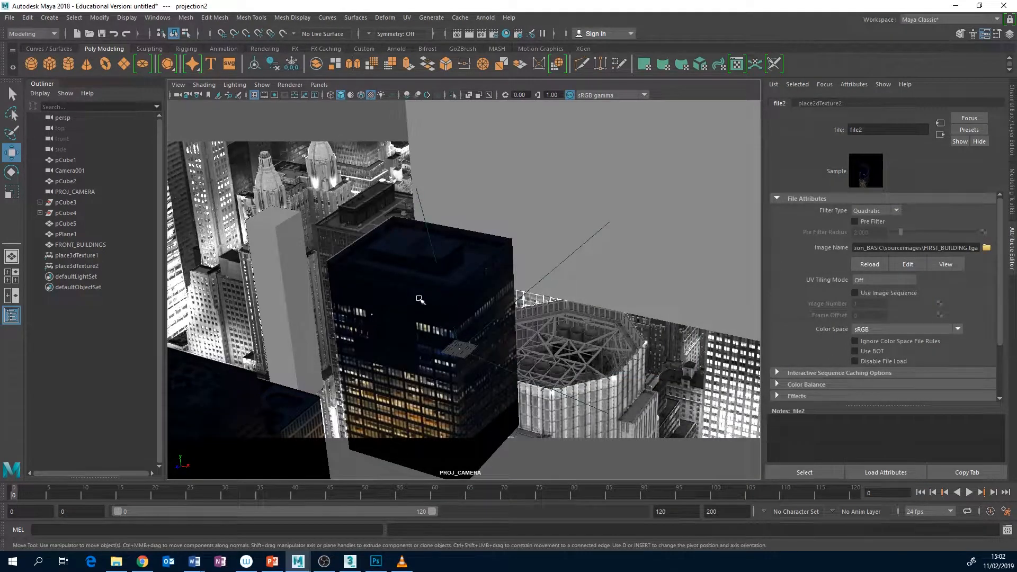
Display pCube2 in the four-view layout, framed in the perspective view, and select one of its side faces
left_click(354, 258)
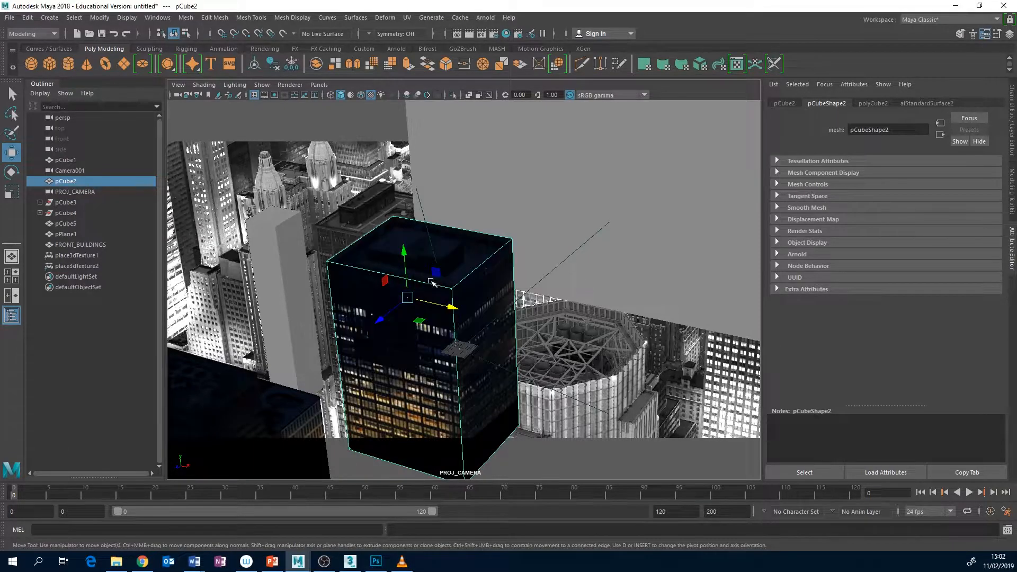
key("space")
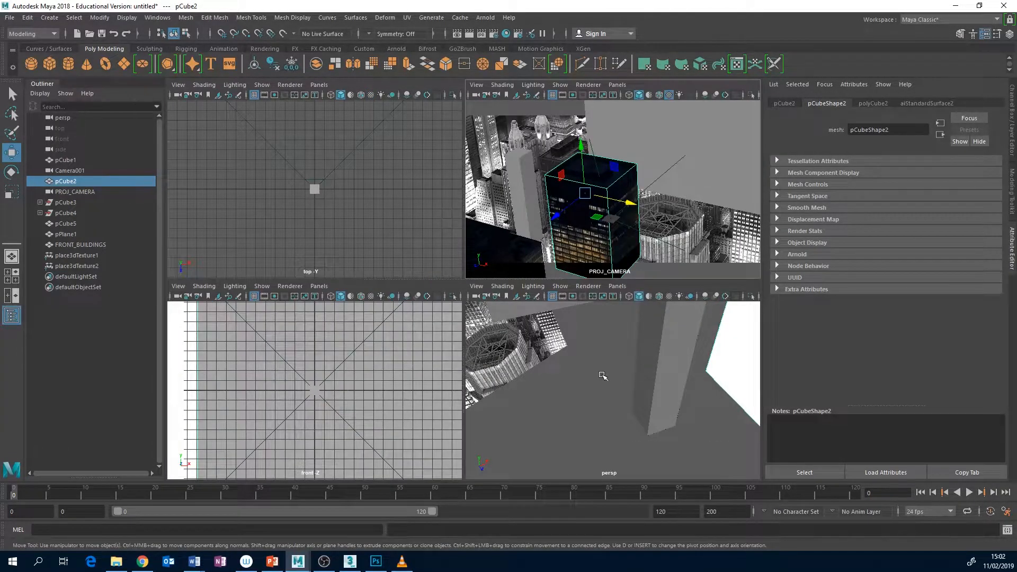
middle_click(580, 396)
key("f")
mouse_move(636, 373)
left_mouse_down("alt")
mouse_move(596, 381)
mouse_move(626, 373)
left_mouse_up("alt")
right_click(585, 237)
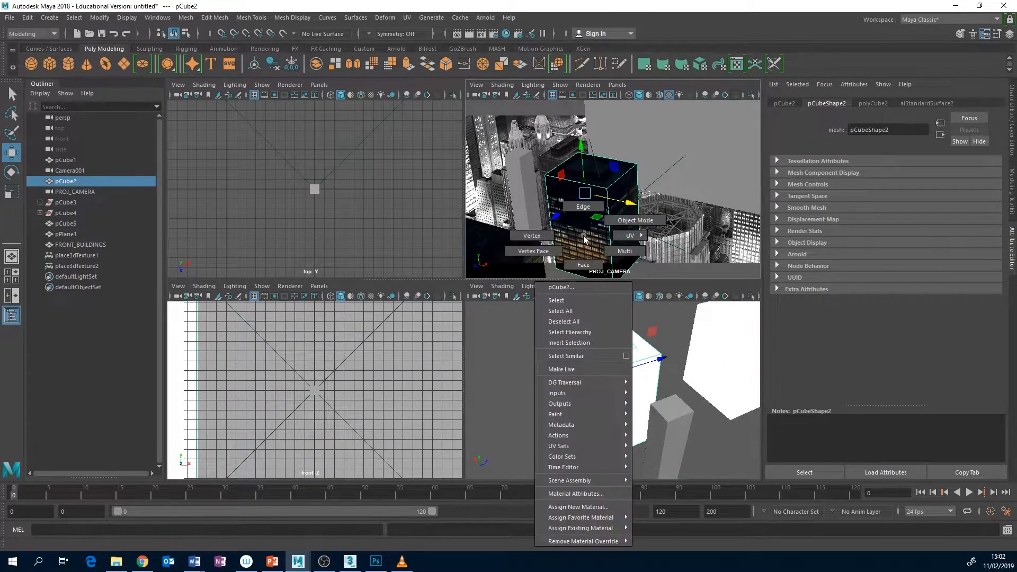
left_click(583, 265)
left_click(644, 366)
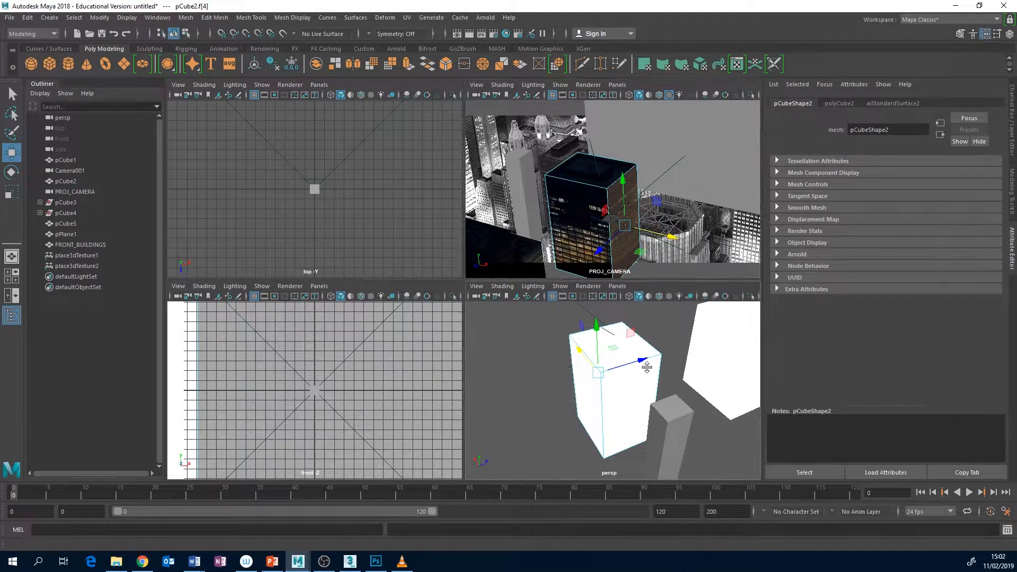
Try moving pCube2's side face and front face to test the camera projection, undoing each move
left_click_drag(662, 237, 684, 268)
key("ctrl+z")
left_click(585, 235)
left_click_drag(585, 235, 516, 270)
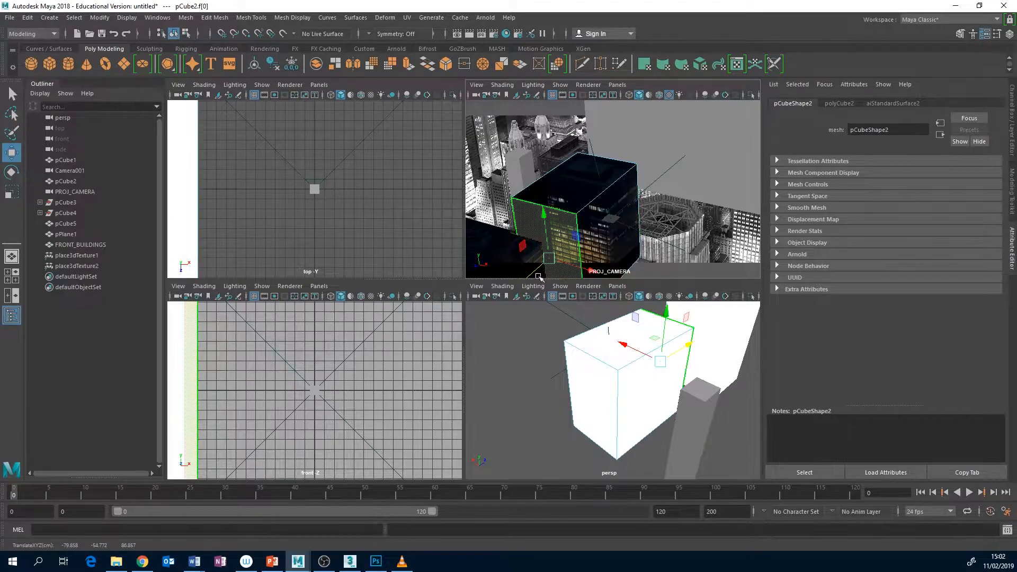
key("ctrl+z")
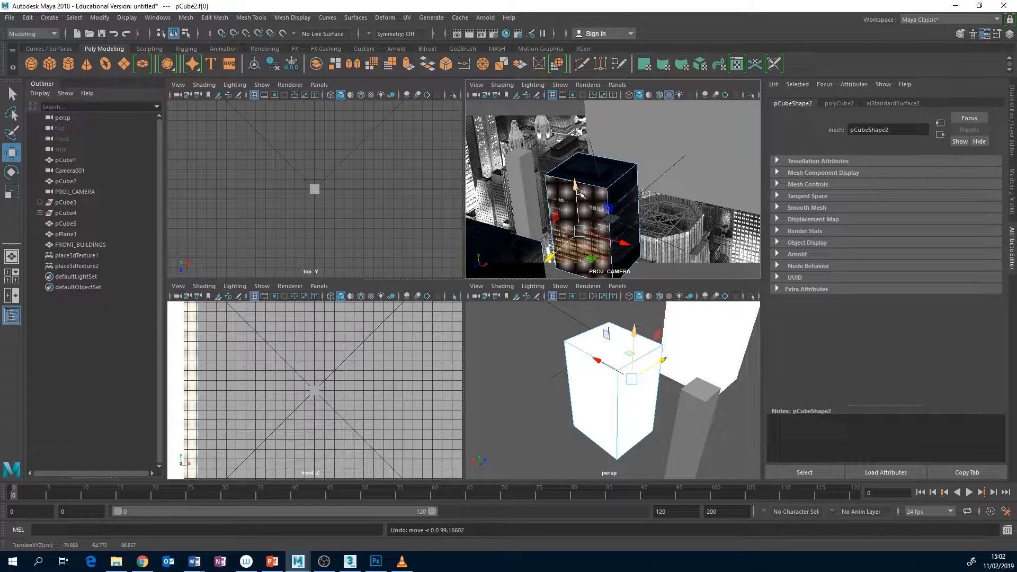
key("space")
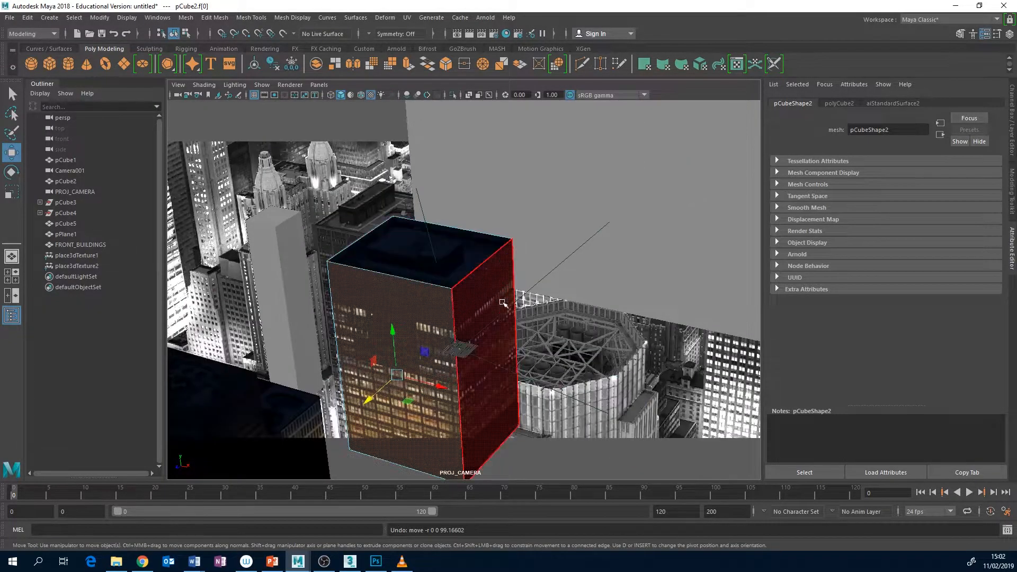
Select pPlane1 in the scene, and clear the front-buildings selection in Photoshop's DayForNight_2_CLEAN_UP.psd
left_click(600, 272)
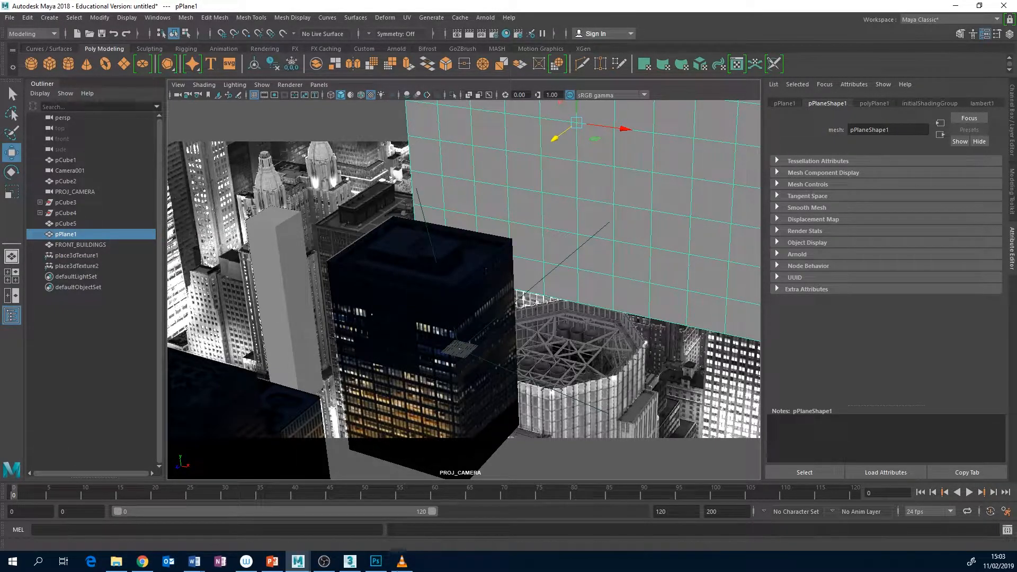
left_click(376, 561)
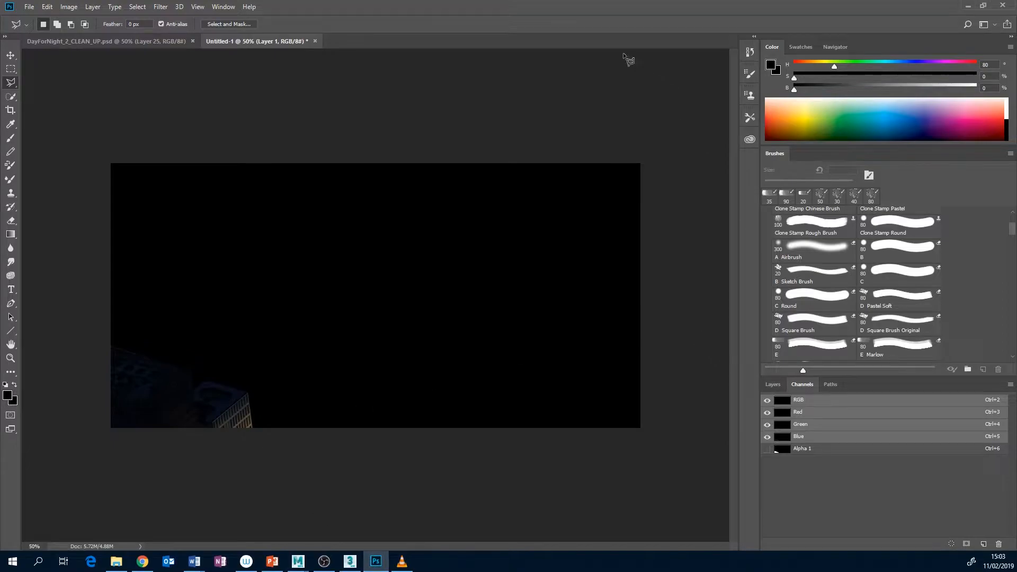
left_click(161, 42)
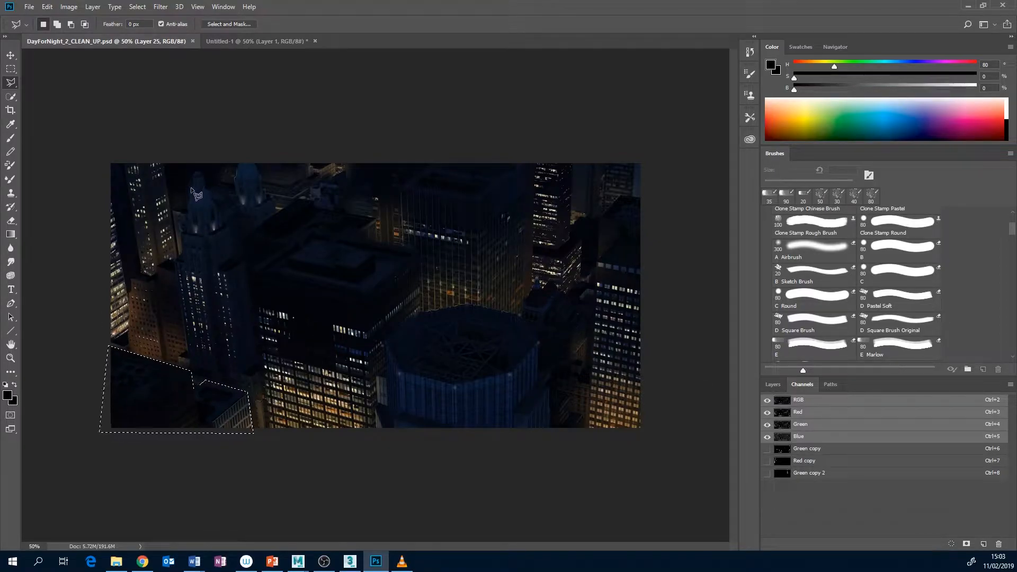
key("ctrl+d")
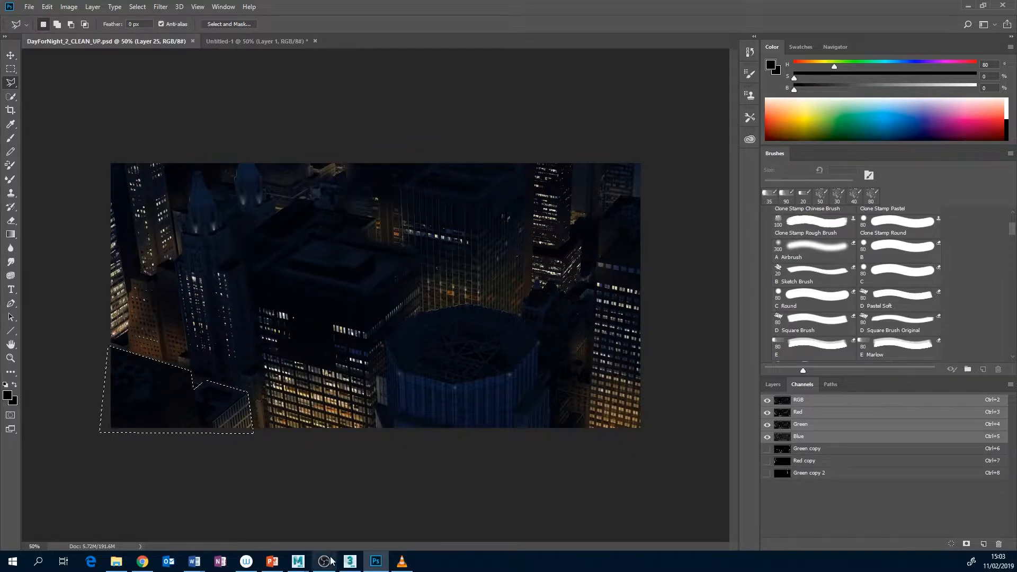
Bring the finished Maya scene CamProj_BASIC.0009.mb to the front and maximize its window
mouse_move(298, 562)
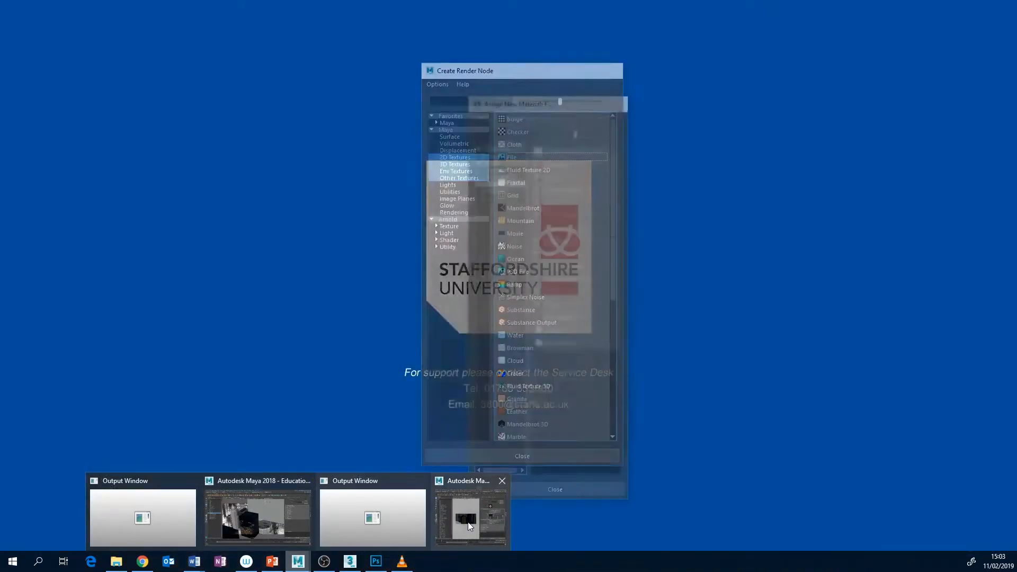
left_click(469, 522)
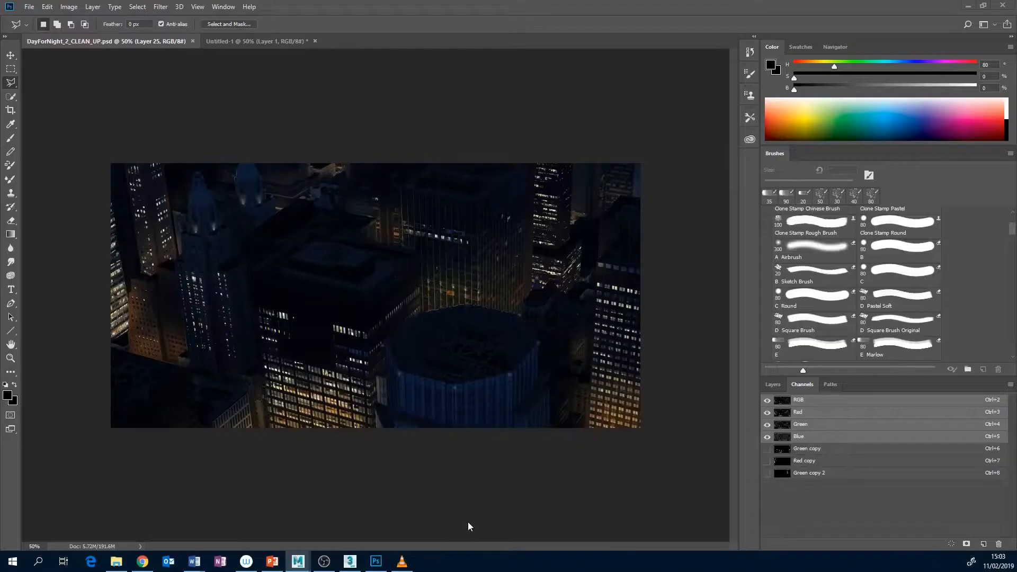
mouse_move(298, 562)
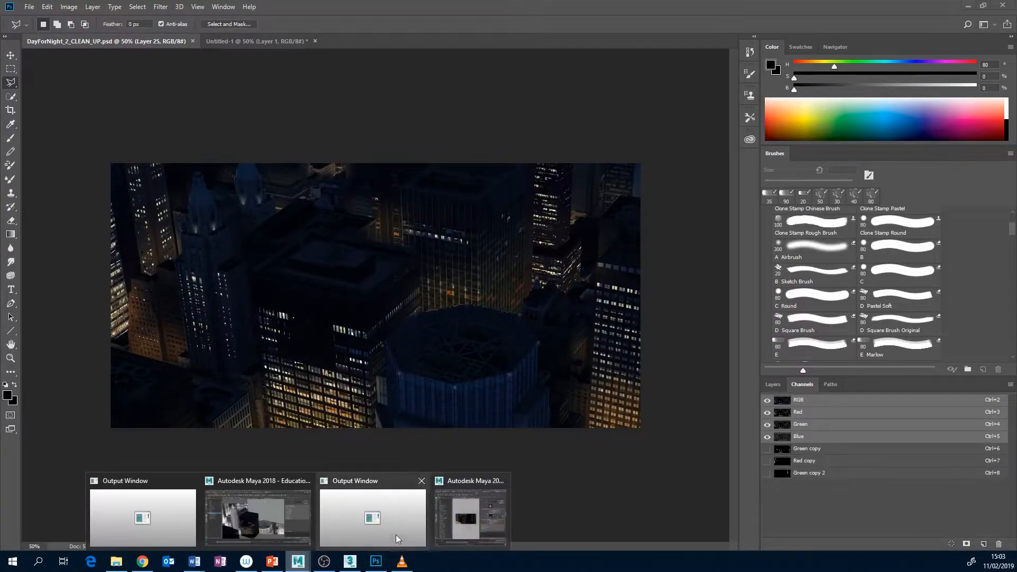
left_click(476, 523)
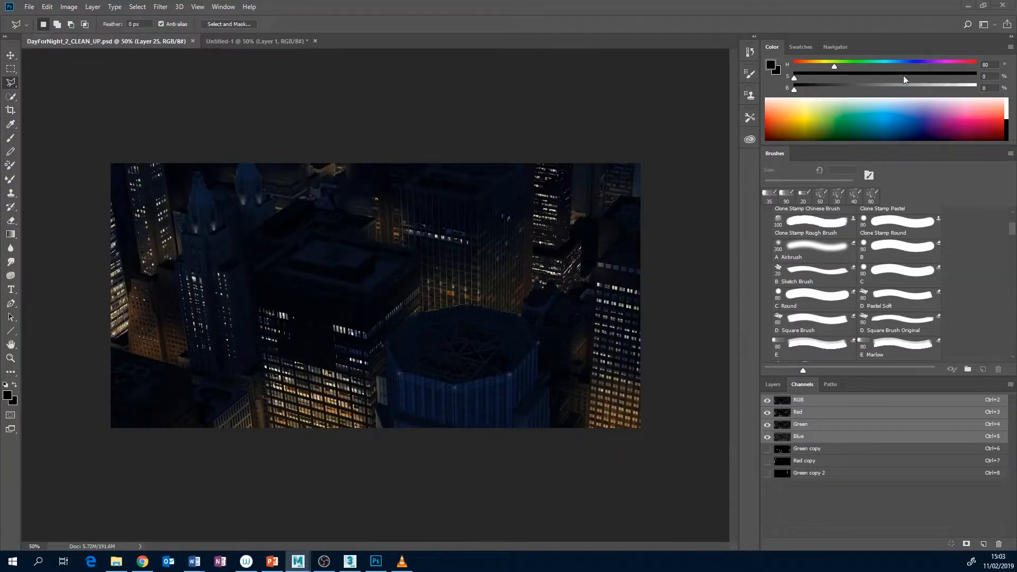
left_click(964, 6)
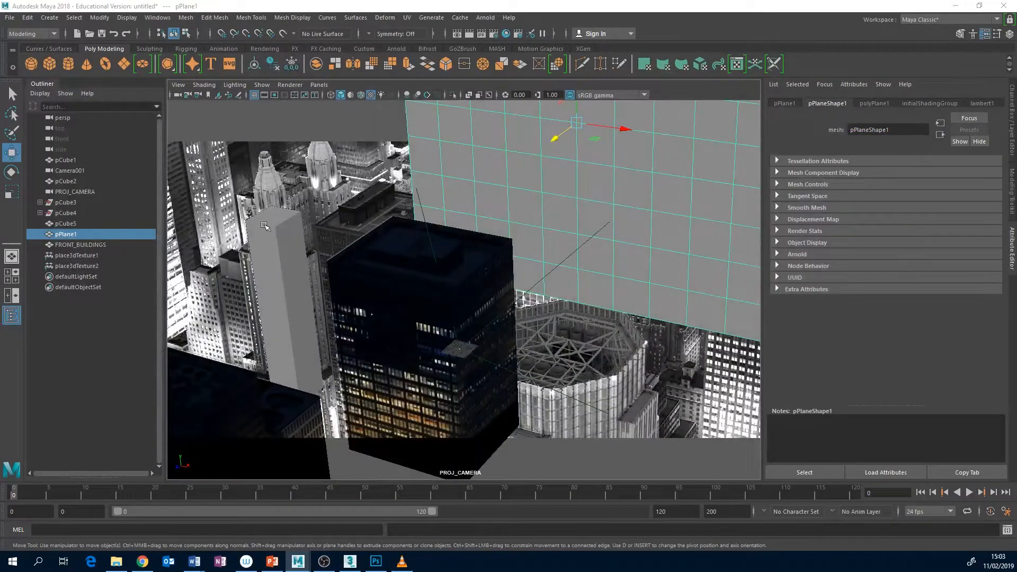
left_click(956, 6)
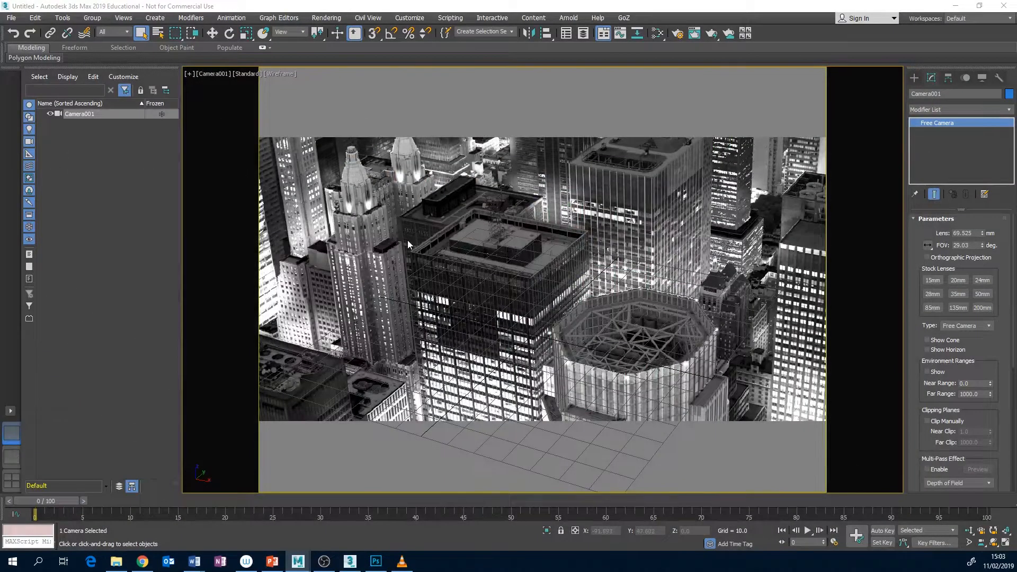
left_click(408, 241)
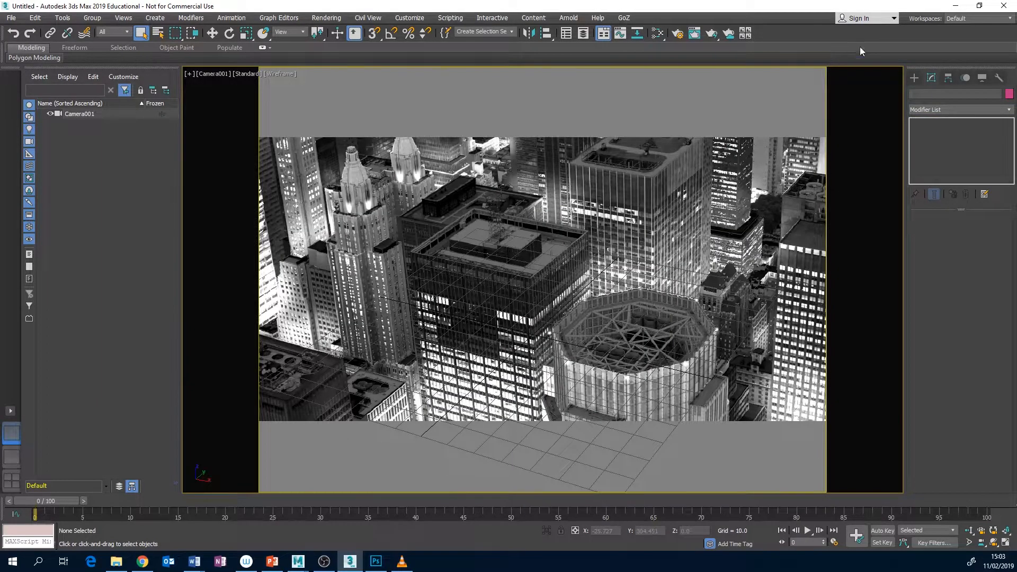
left_click(956, 6)
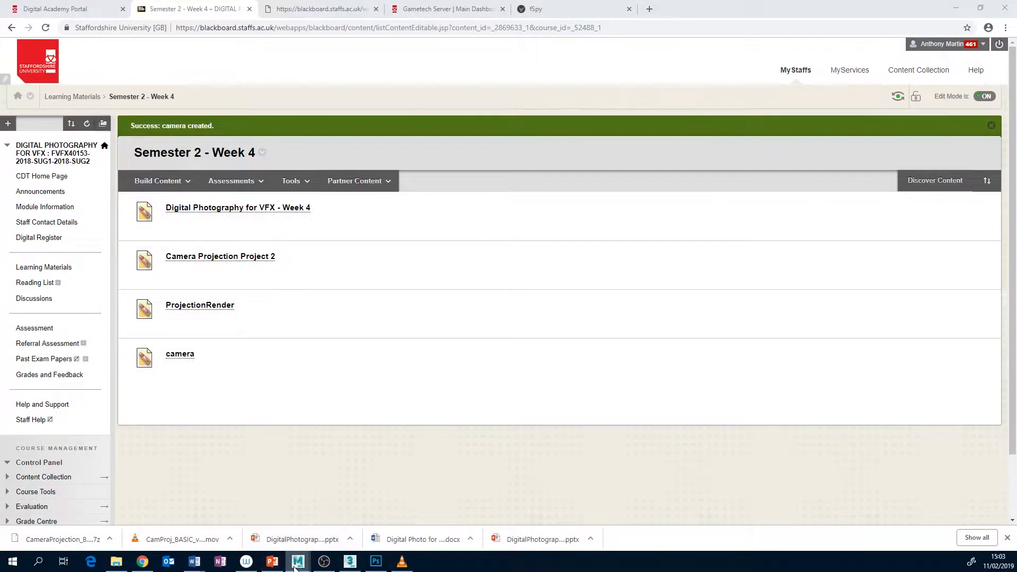
mouse_move(295, 566)
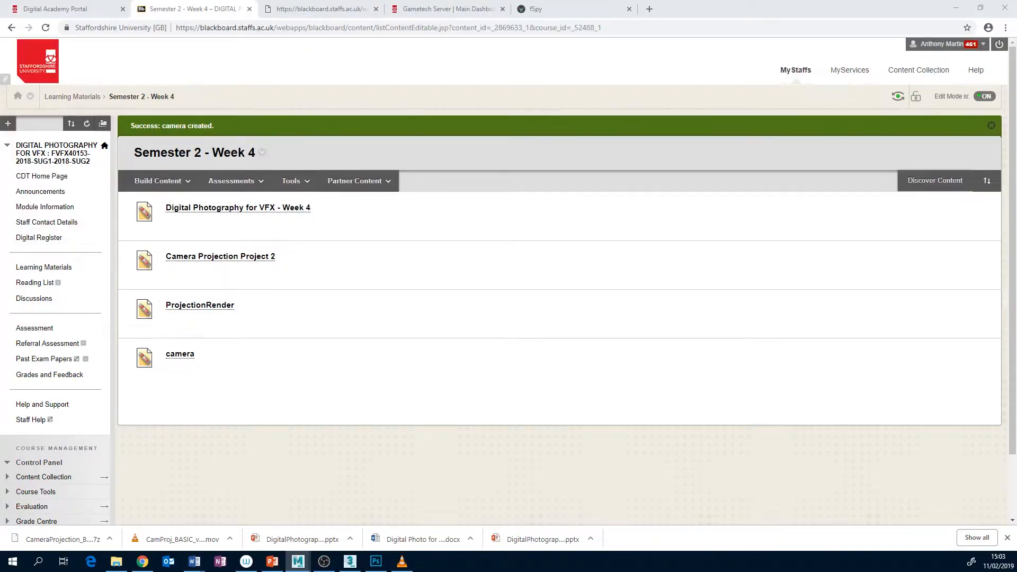
left_click_drag(0, 120, 720, 41)
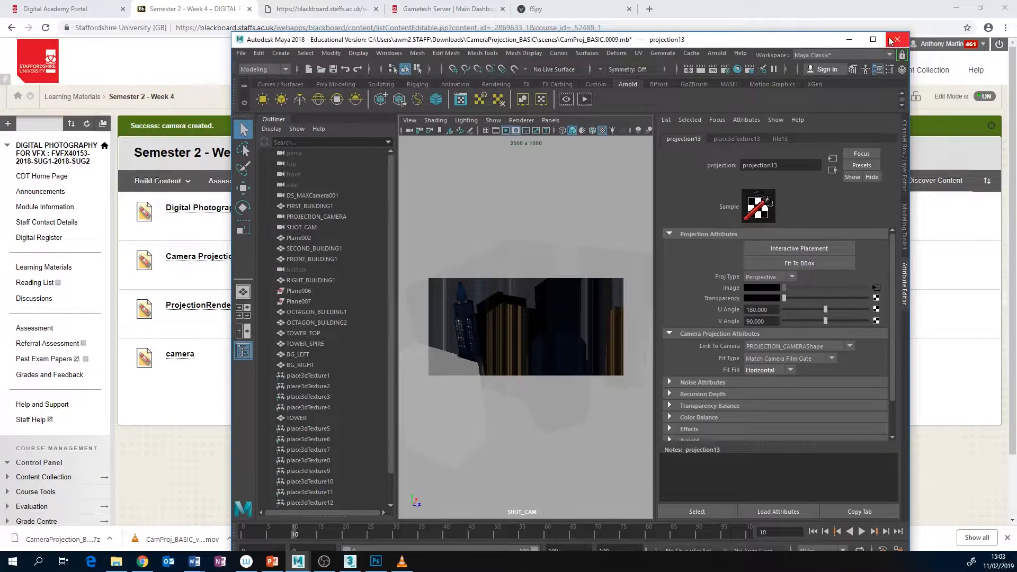
left_click(873, 39)
Examine how the tower is split into TOWER_SPIRE and TOWER_TOP, and inspect SECOND_BUILDING1, in the SHOT_CAM view
left_click(316, 200)
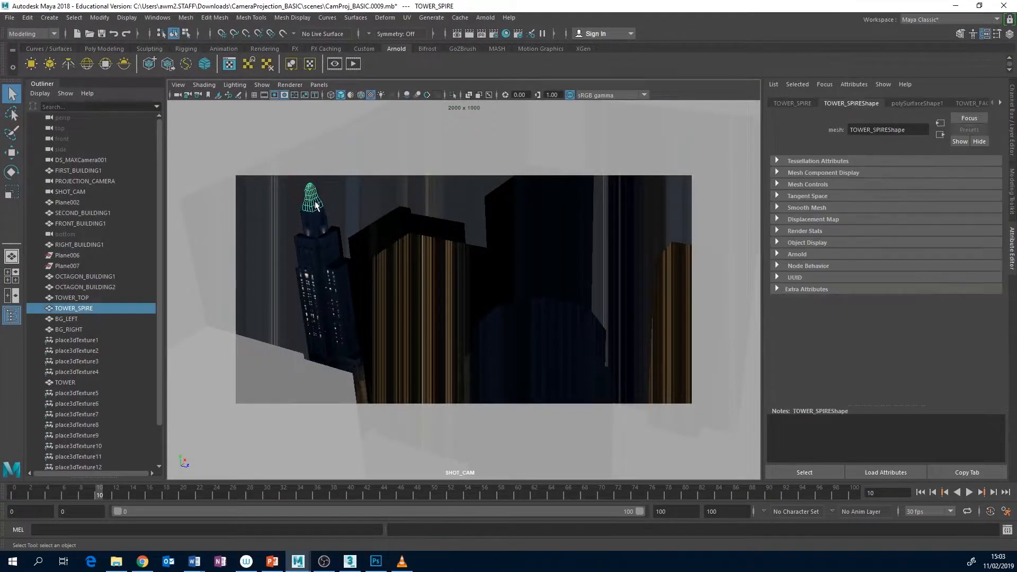
left_click(312, 205)
left_click(321, 224)
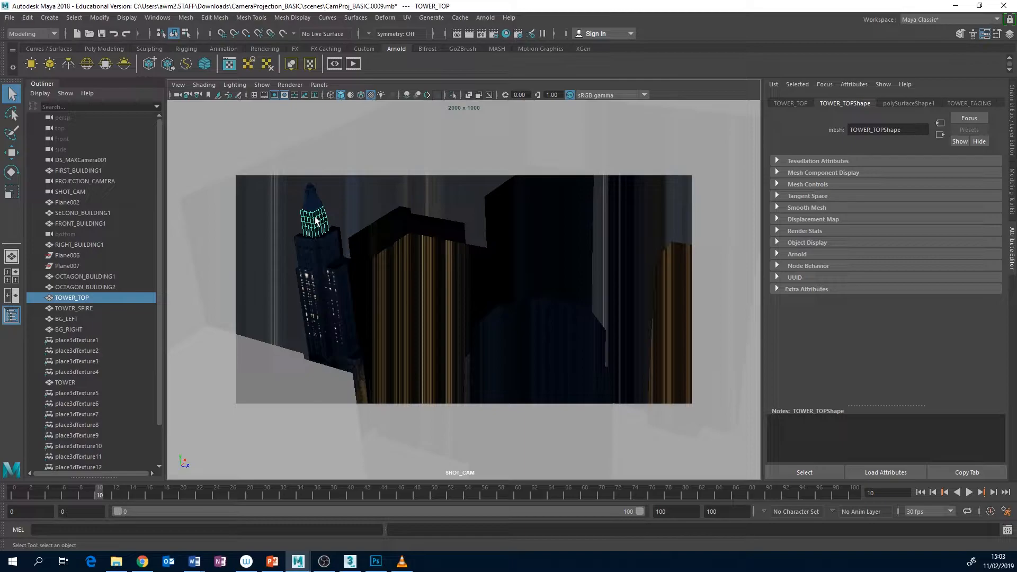
left_click(316, 206)
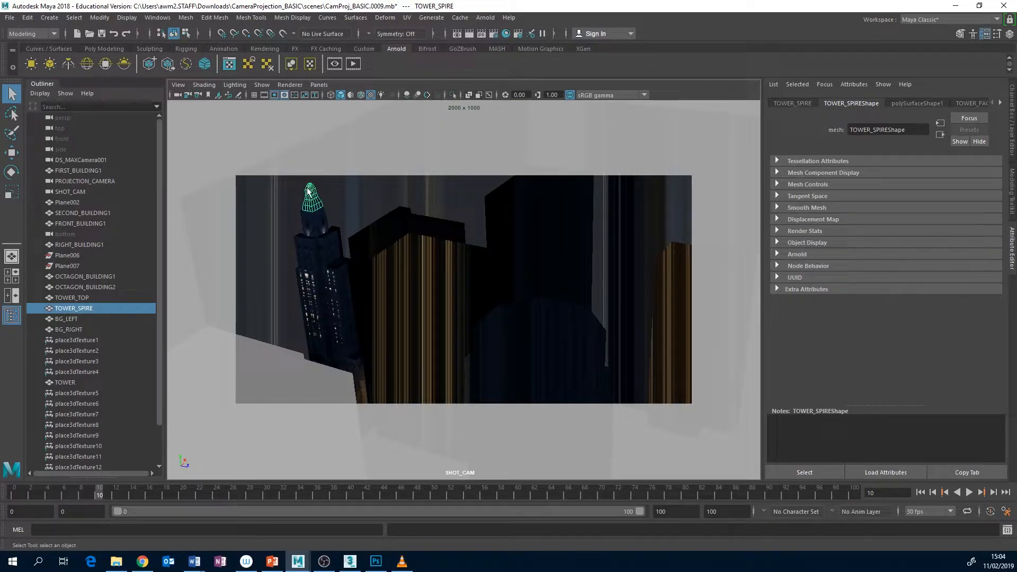
left_click(317, 228)
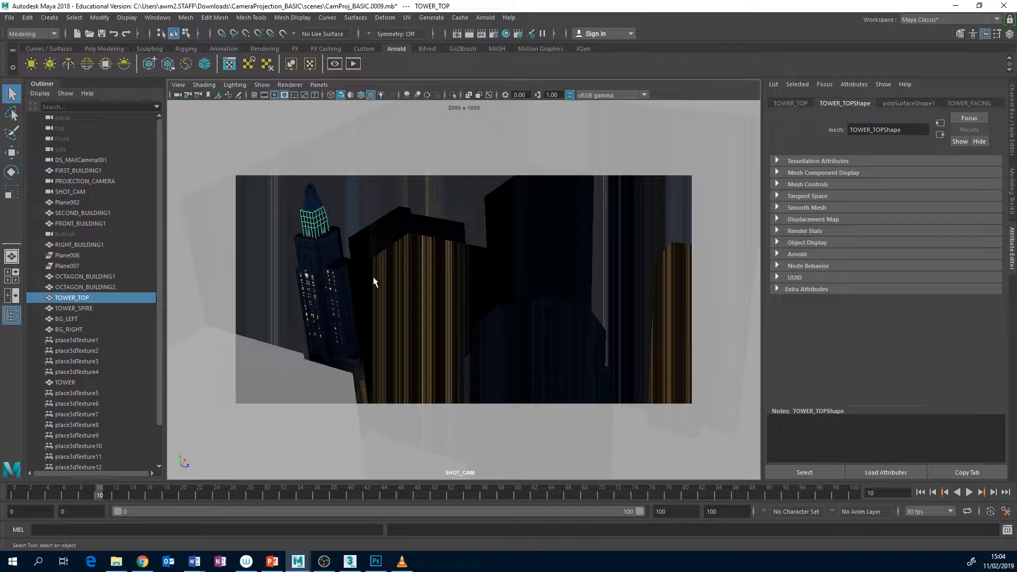
left_click(385, 231)
left_click(551, 245)
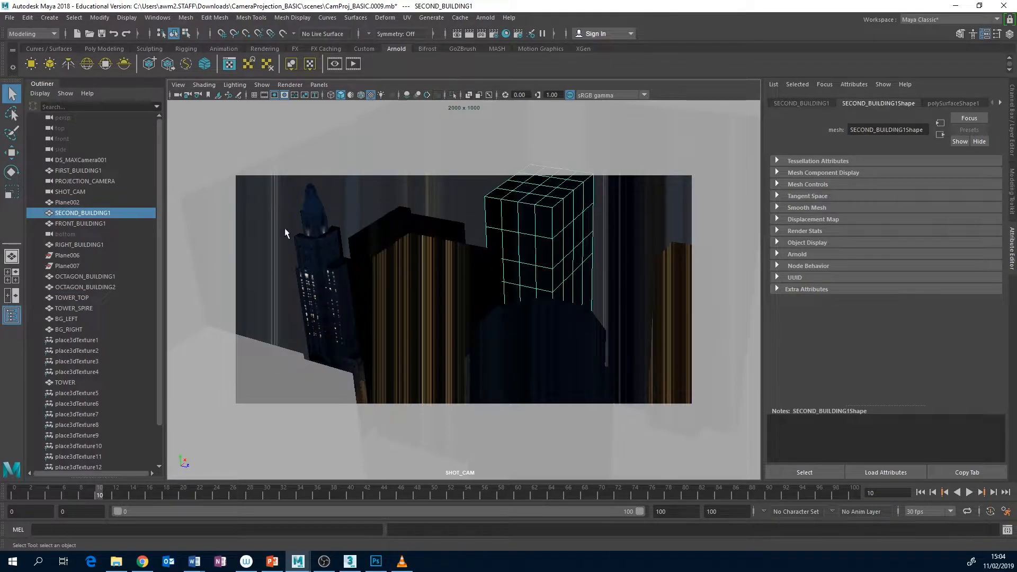
left_click(311, 201)
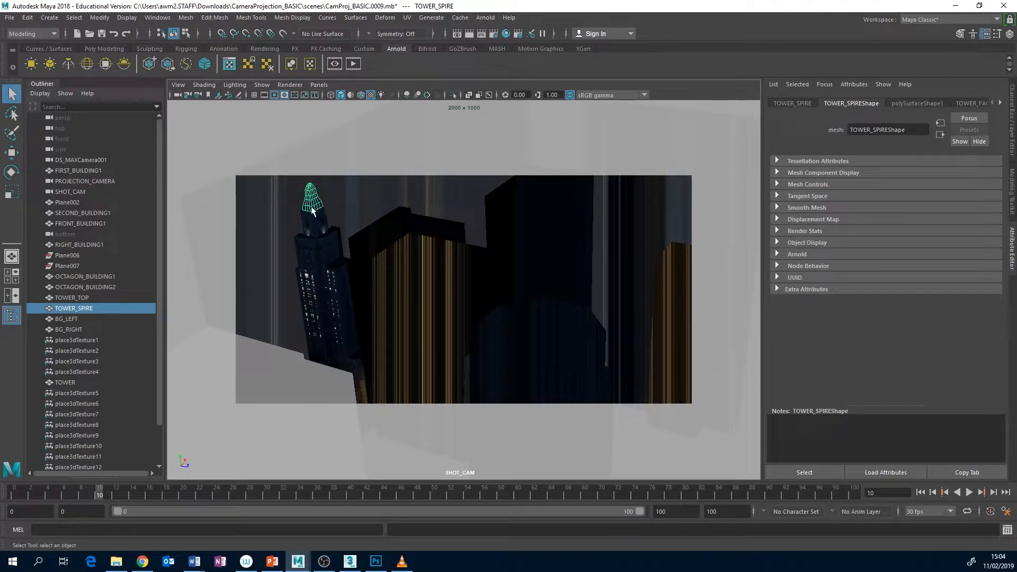
left_click(309, 224)
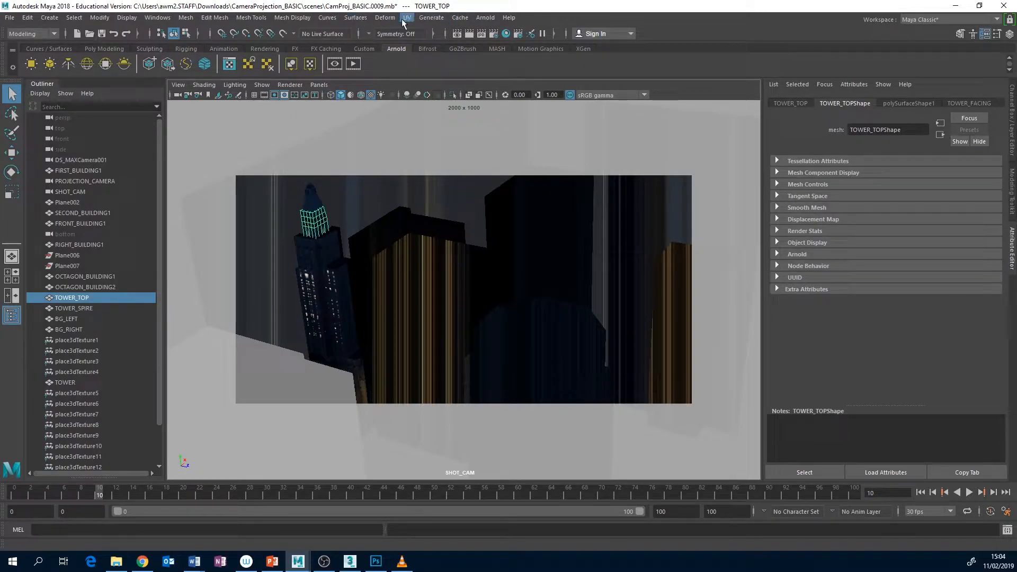
Open the Hypershade maximized and graph the input and output connections of the FIRST_BUILDING material
left_click(507, 37)
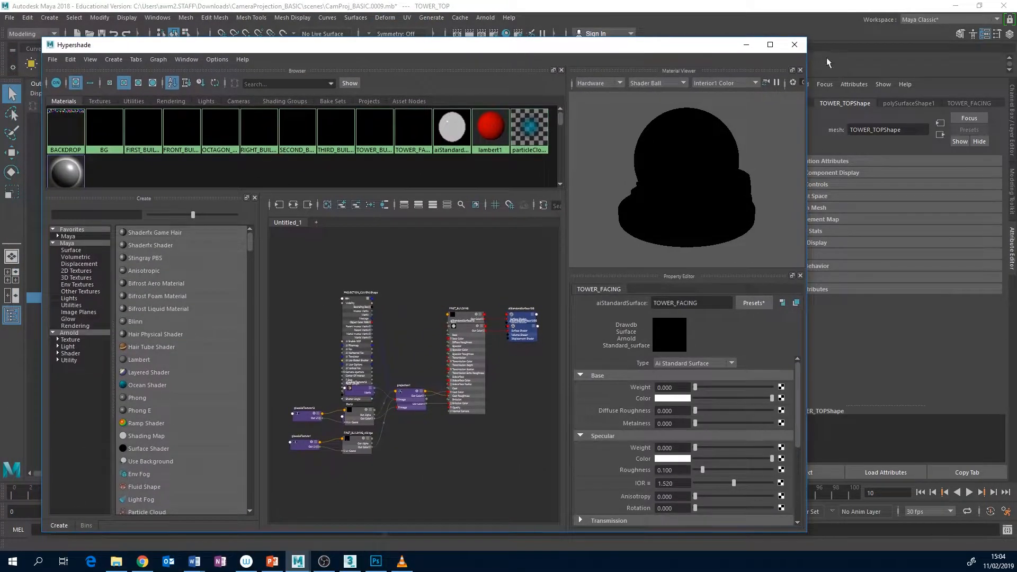
left_click(771, 45)
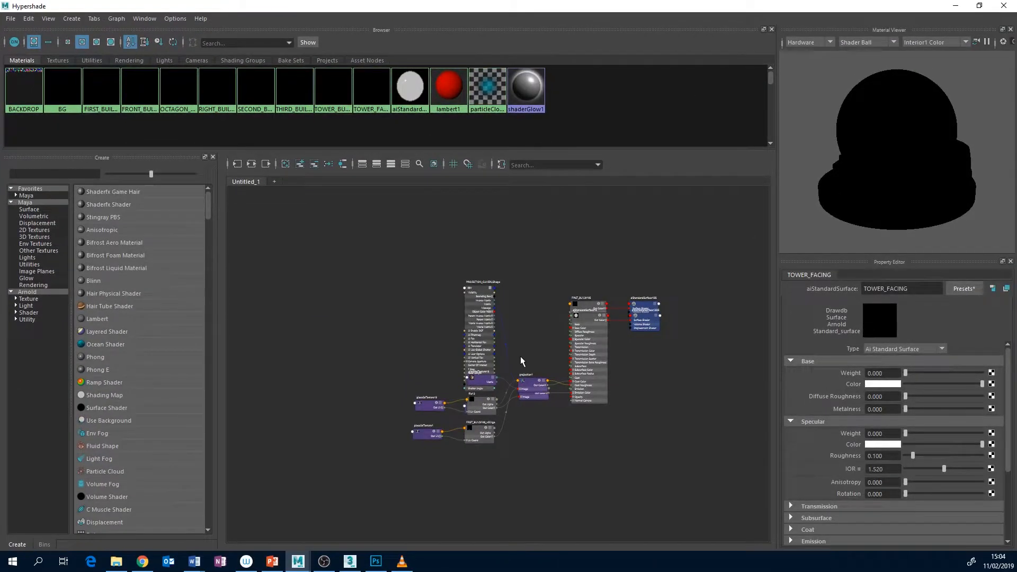
scroll(521, 355, "up", 5)
left_click(552, 352)
left_click_drag(552, 351, 544, 322)
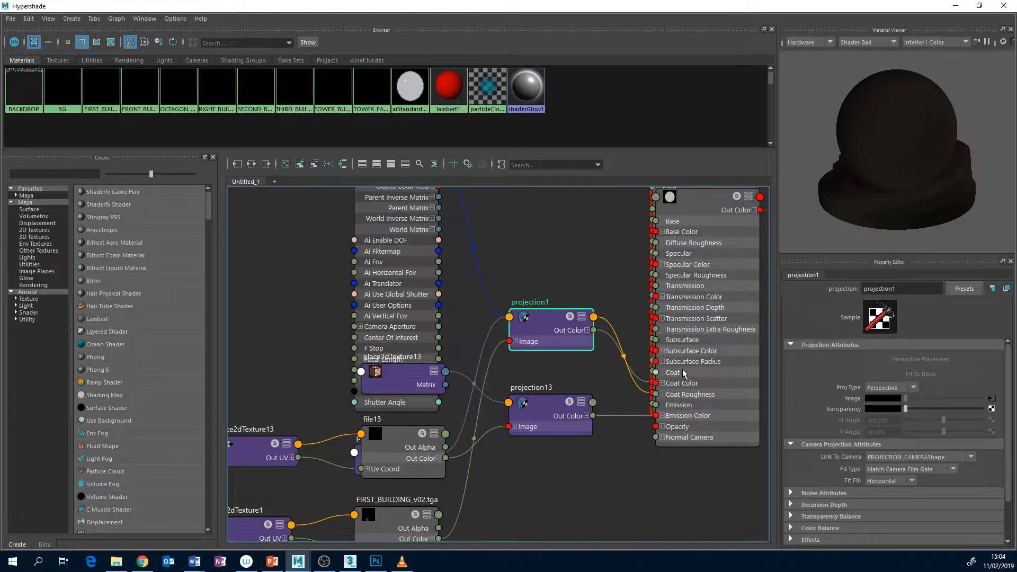
middle_click_drag(664, 366, 652, 391, "alt")
left_click(94, 89)
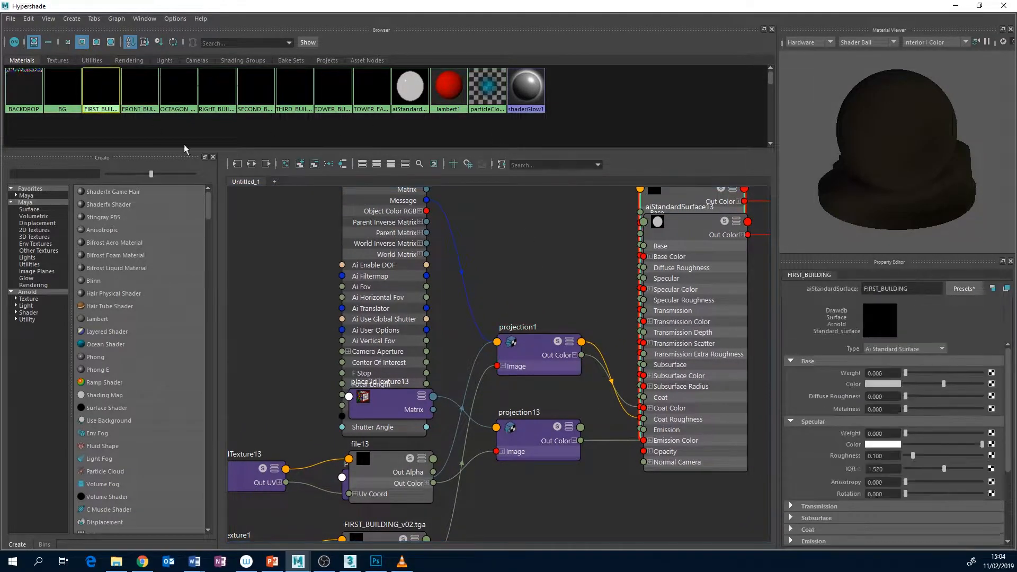
left_click(251, 164)
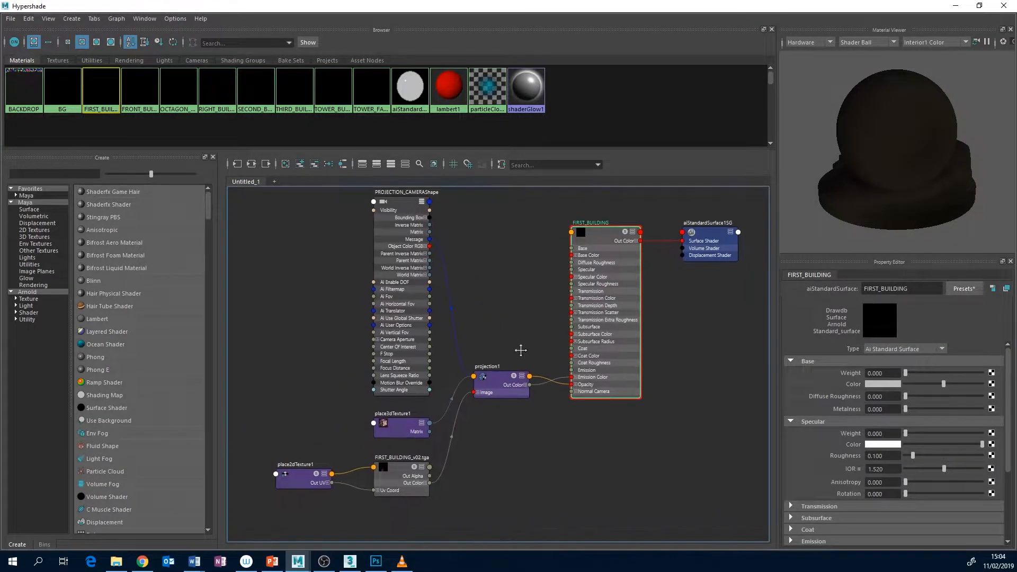
Examine projection1's connections to FIRST_BUILDING's Emission Color and Opacity, expand the Opacity channels, and select the FIRST_BUILDING_v02.tga file node
scroll(527, 347, "up", 3)
middle_click_drag(529, 345, 454, 334, "alt")
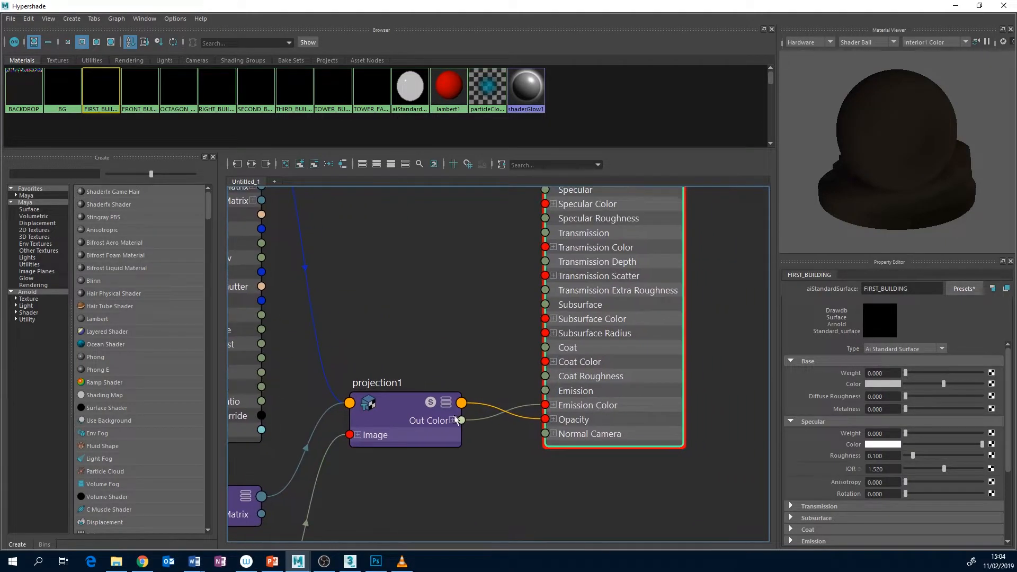
middle_click_drag(556, 413, 567, 393, "alt")
left_click_drag(567, 386, 550, 408)
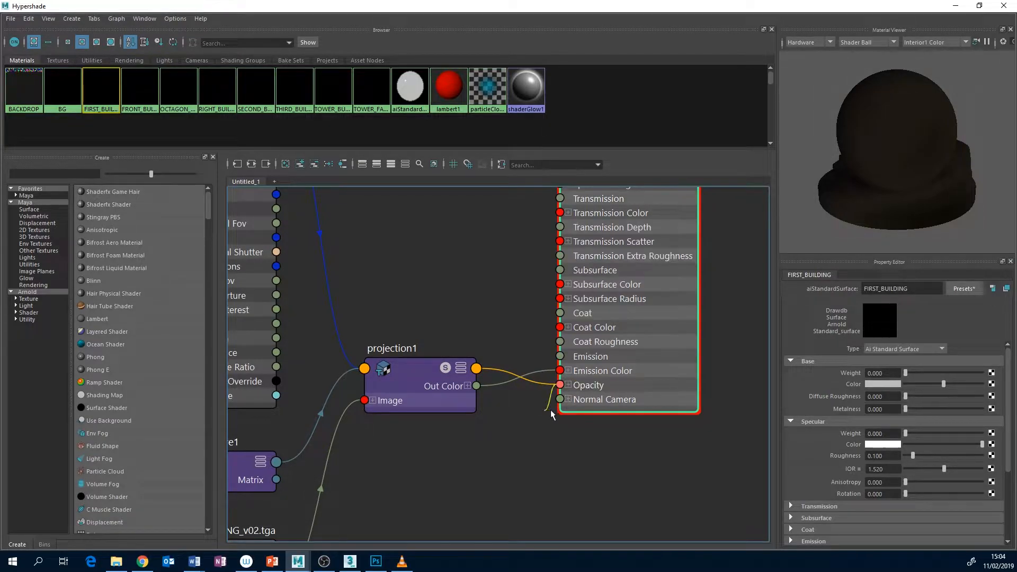
left_click(568, 385)
middle_click_drag(527, 425, 537, 407, "alt")
scroll(587, 406, "down", 4)
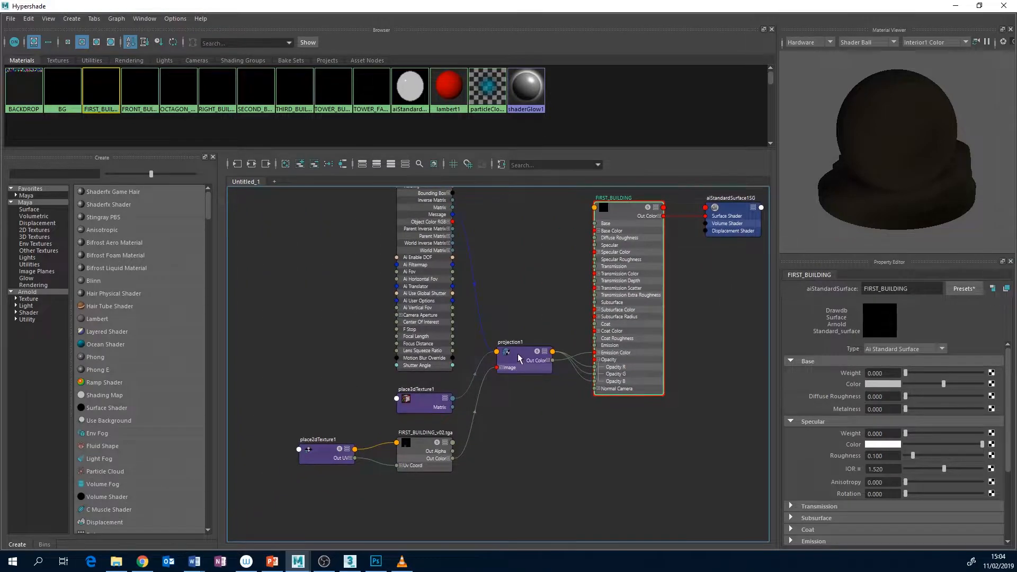
middle_click_drag(498, 433, 498, 457, "alt")
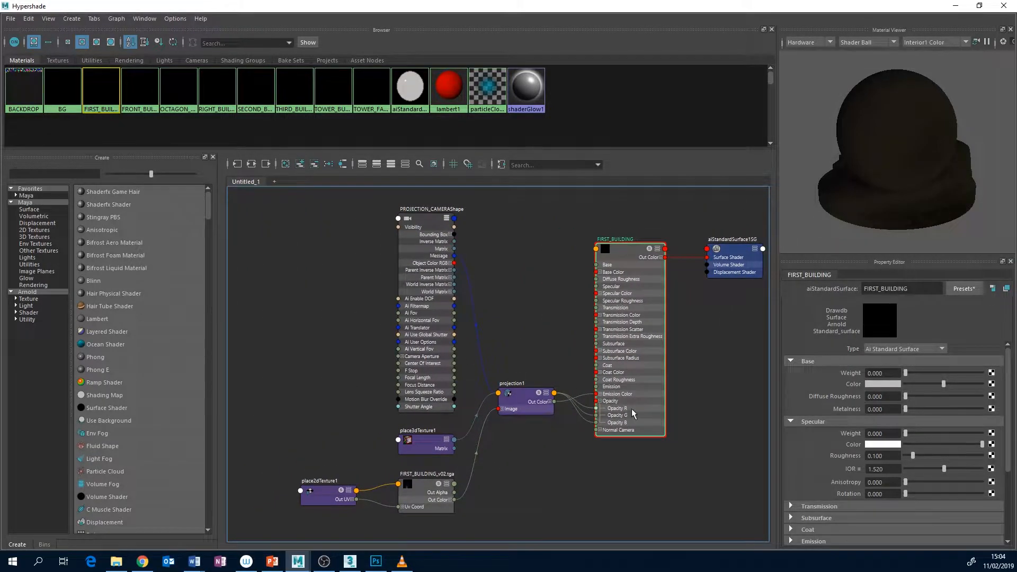
middle_click_drag(508, 489, 499, 435, "alt")
left_click(411, 443)
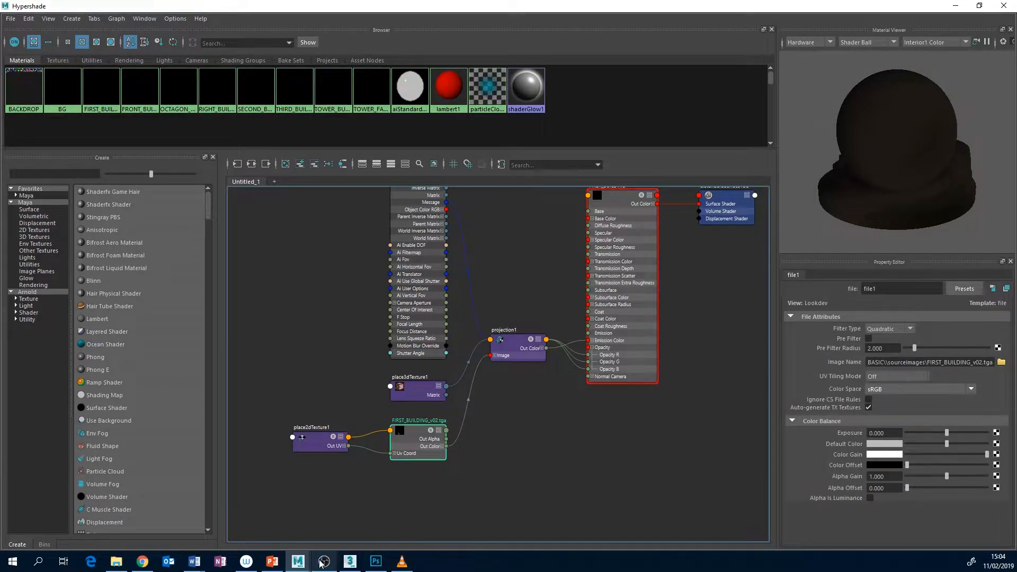
Switch to Photoshop, display the Alpha 1 channel of Untitled-1, and return to DayForNight_2_CLEAN_UP.psd
left_click(376, 561)
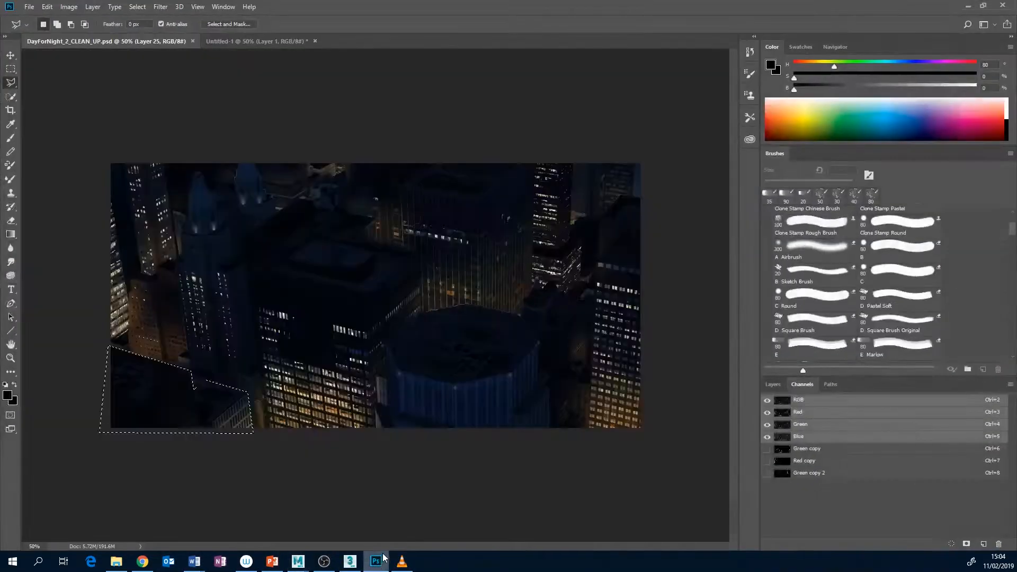
left_click(247, 41)
left_click(811, 449)
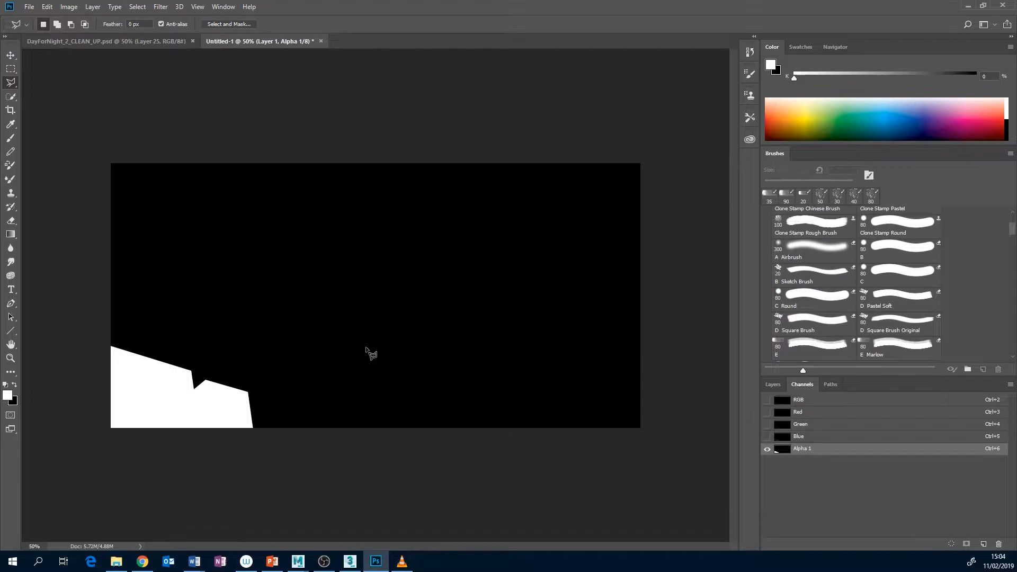
left_click(160, 40)
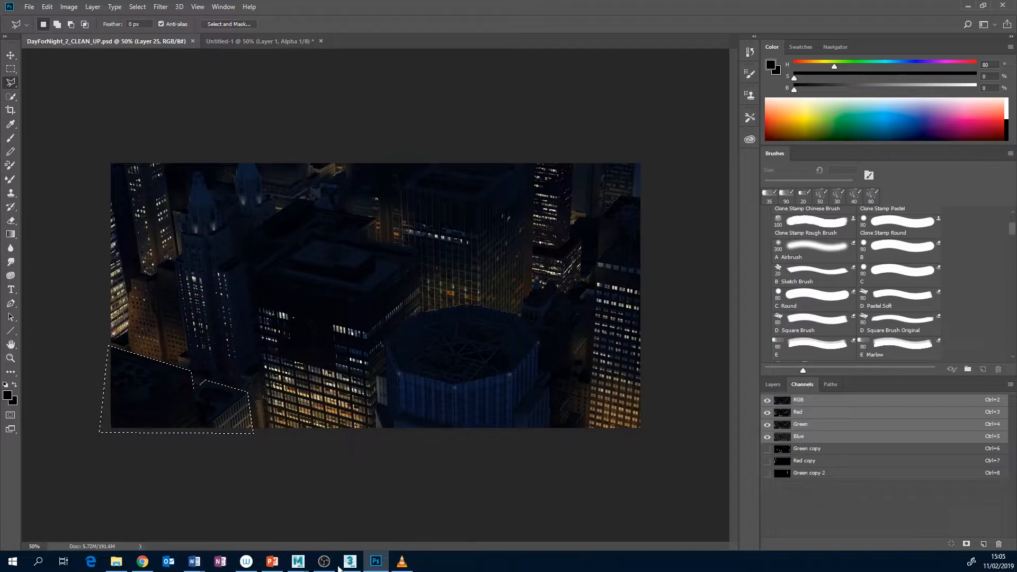
Switch to the untitled Maya scene, minimize the Hypershade to view the projected buildings, and return to Photoshop
left_click(298, 562)
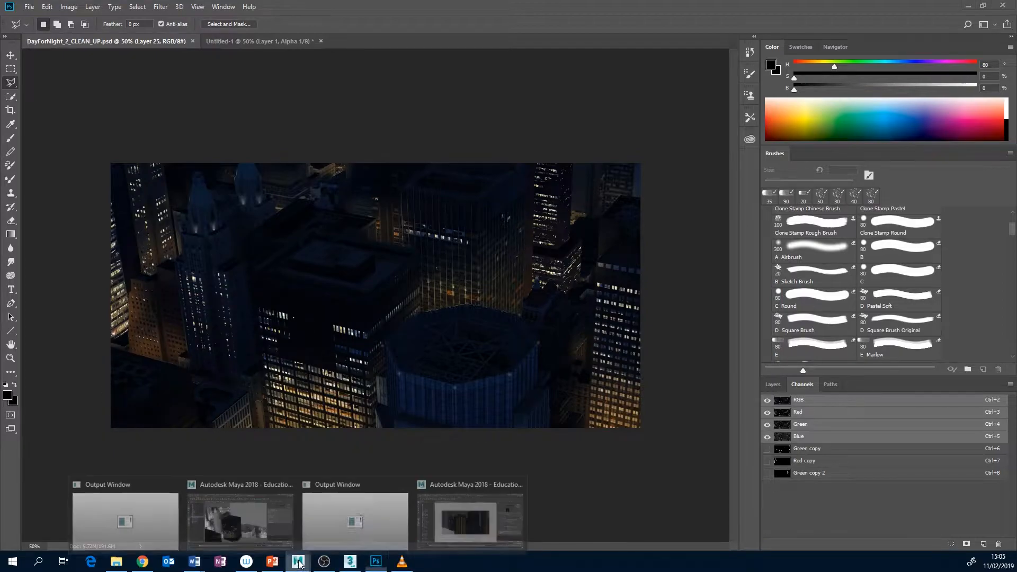
left_click(250, 510)
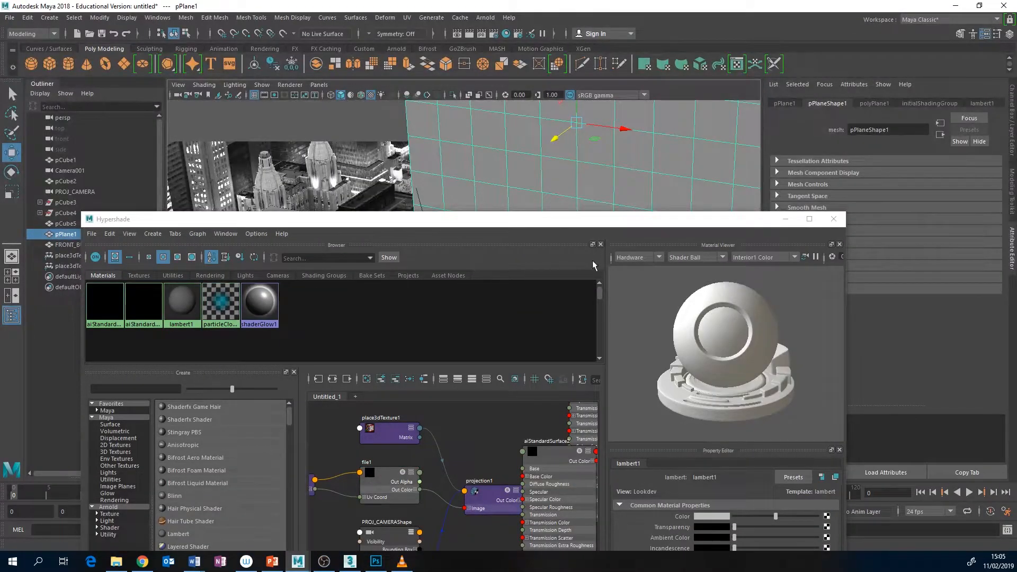
left_click_drag(505, 222, 474, 79)
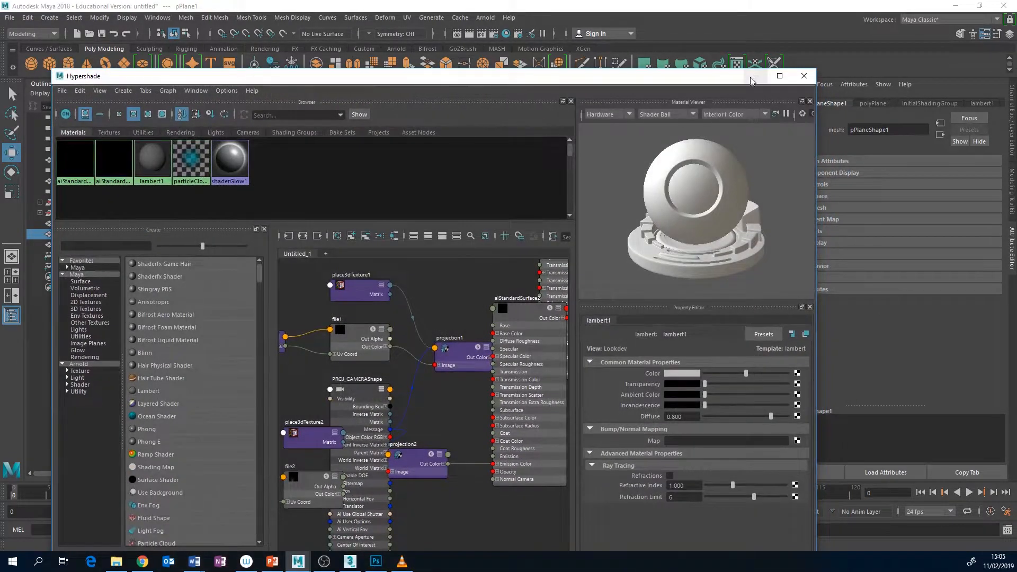
left_click(756, 77)
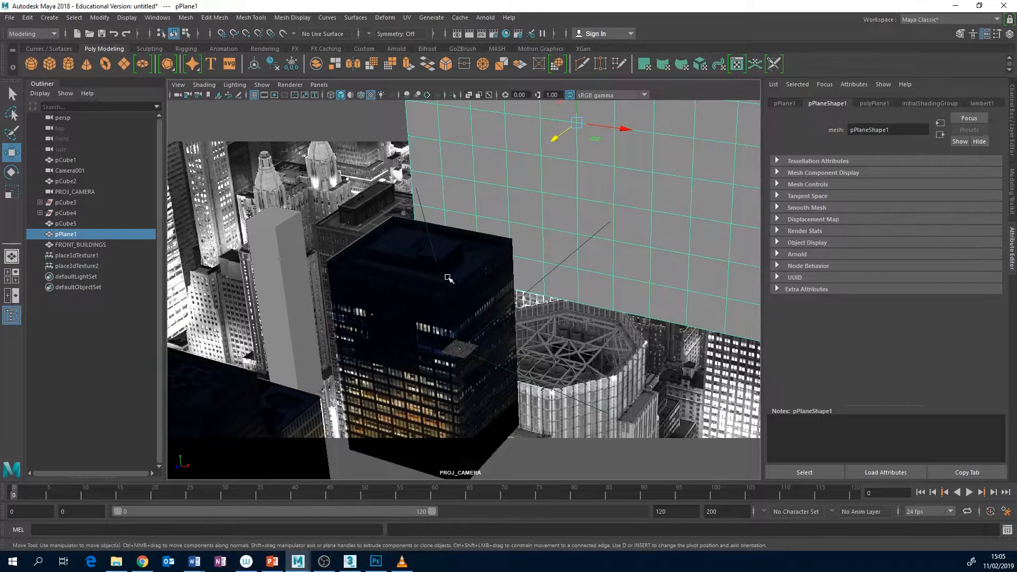
left_click(376, 561)
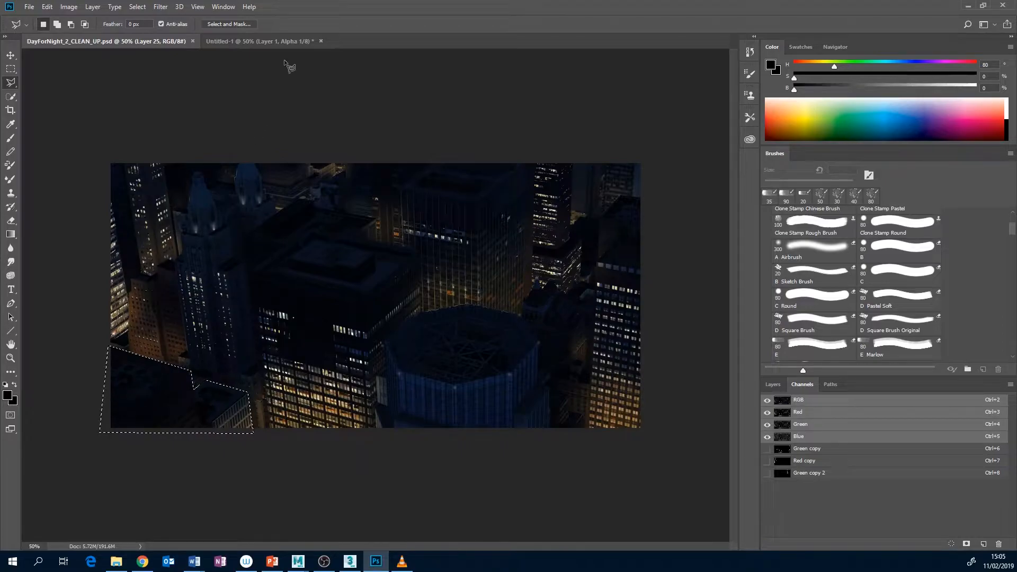
In DayForNight_2_CLEAN_UP.psd, delete the selected foreground building from Layer 25 to expose the layers beneath, and undo the deletion
left_click(286, 41)
left_click(137, 43)
left_click(773, 384)
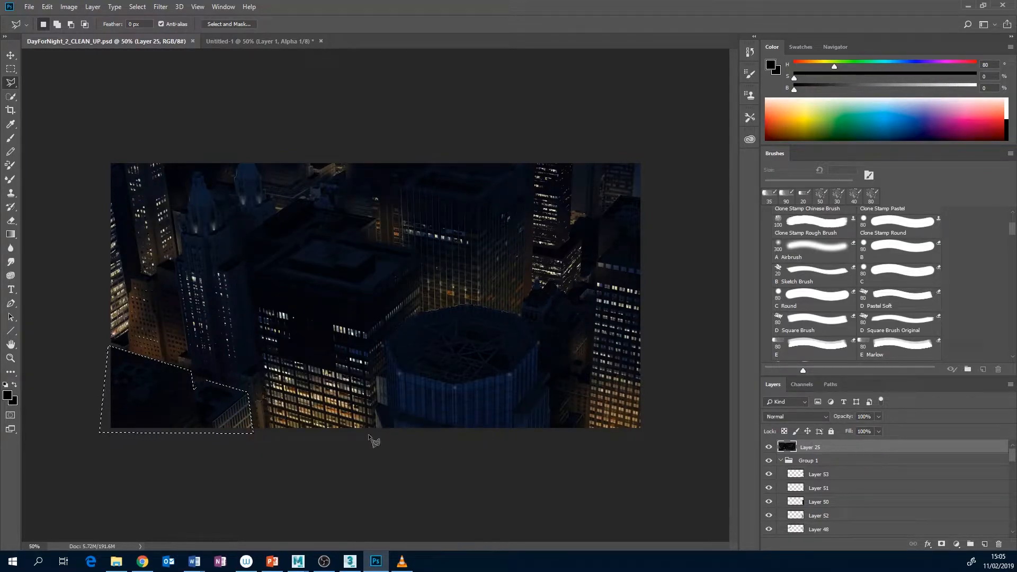
key("Delete")
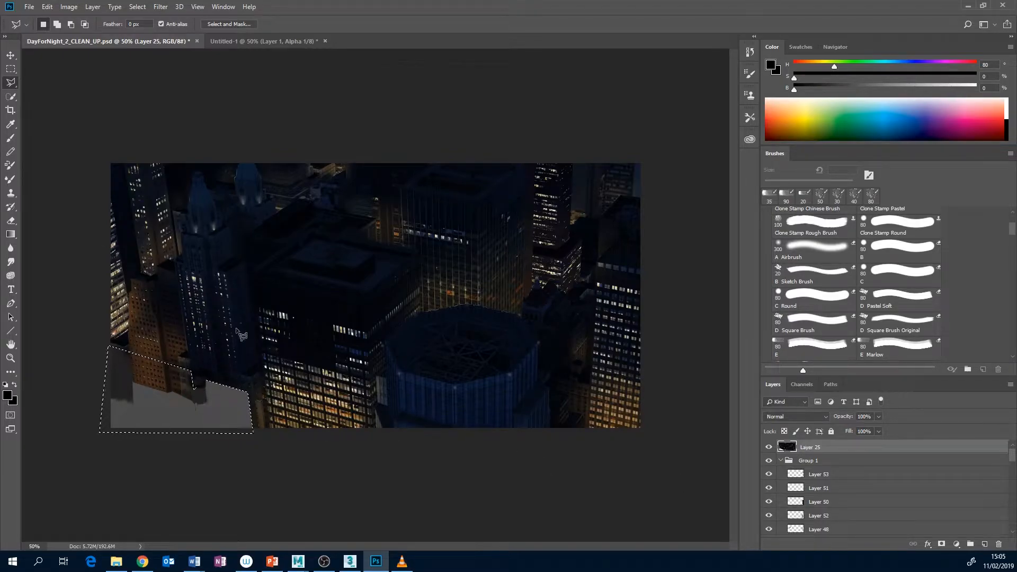
key("ctrl+z")
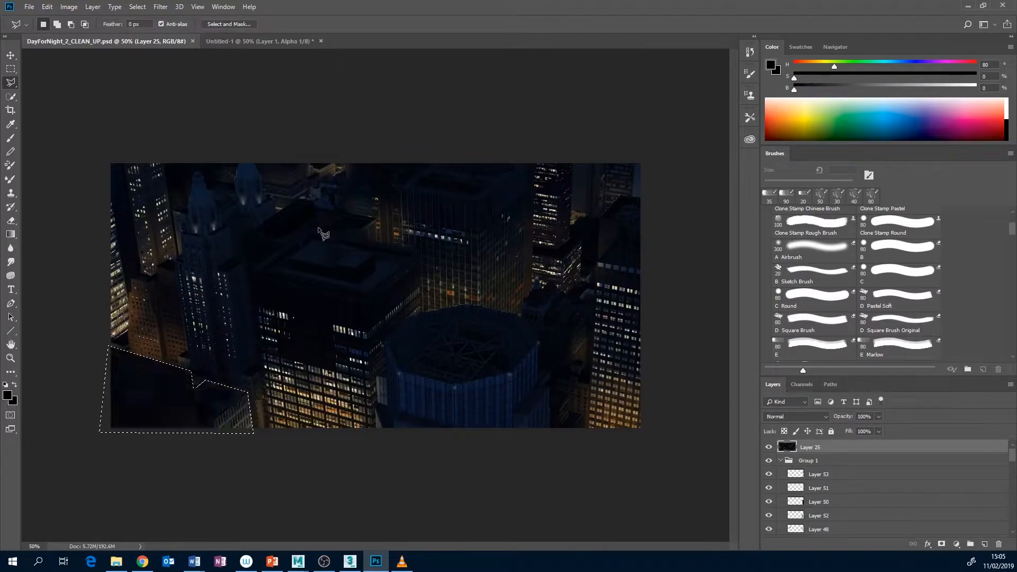
Copy the entire Layer 25 image into the RGB composite of Untitled-1 as a new layer and delete the Alpha 1 channel
key("ctrl+d")
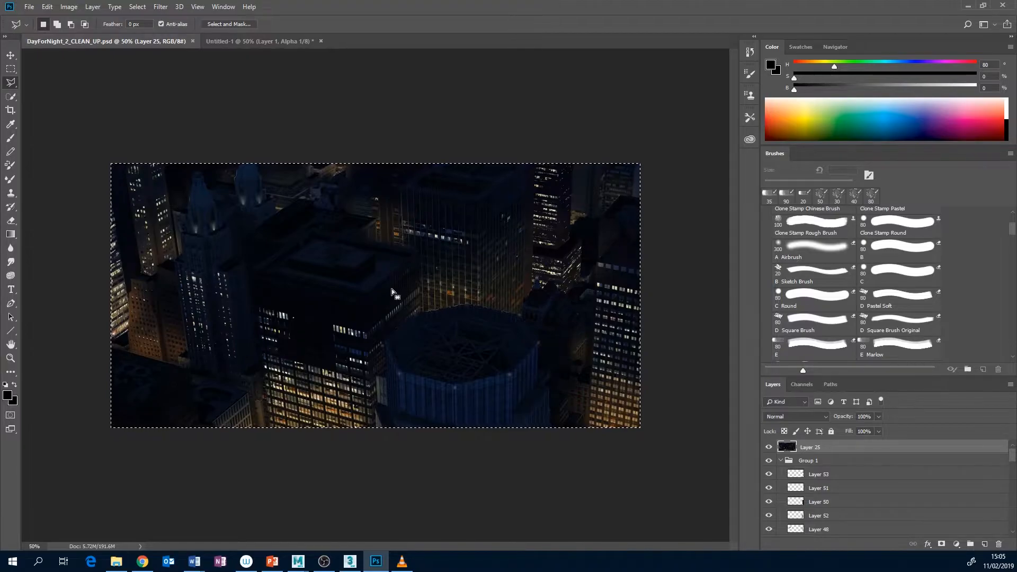
left_click(241, 41)
key("ctrl+v")
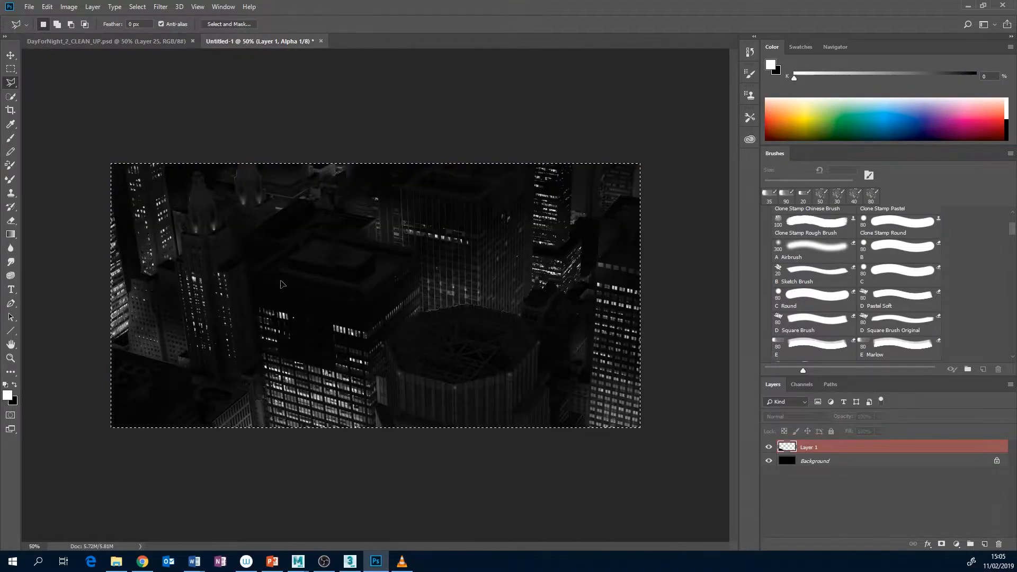
left_click(802, 385)
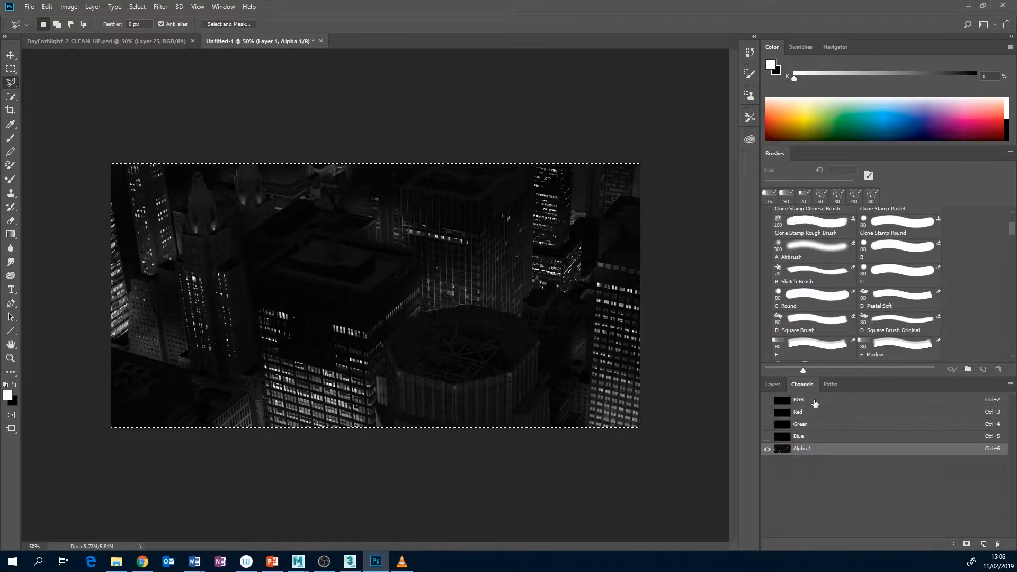
left_click(814, 402)
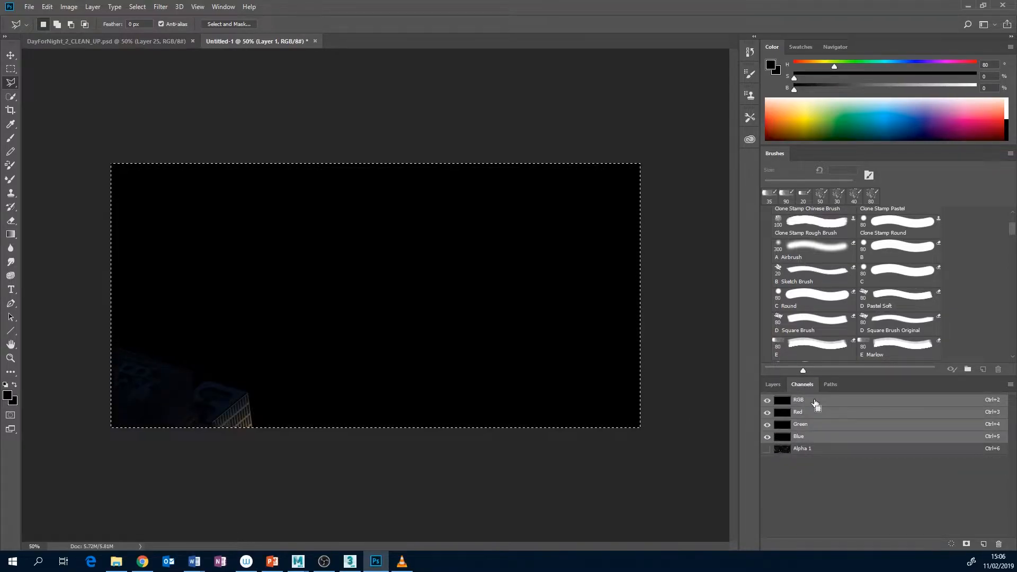
key("ctrl+v")
left_click(821, 452)
left_click_drag(855, 455, 1000, 546)
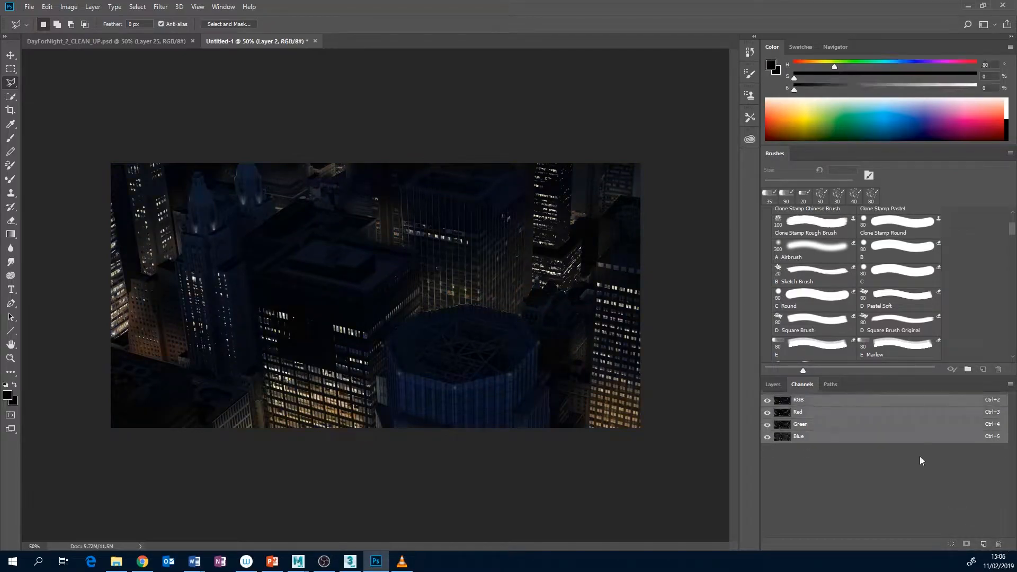
Outline the foreground building on Layer 2 with the Polygonal Lasso, cut it out to black, hide Layer 1 and deselect
left_click(775, 385)
left_click(110, 349)
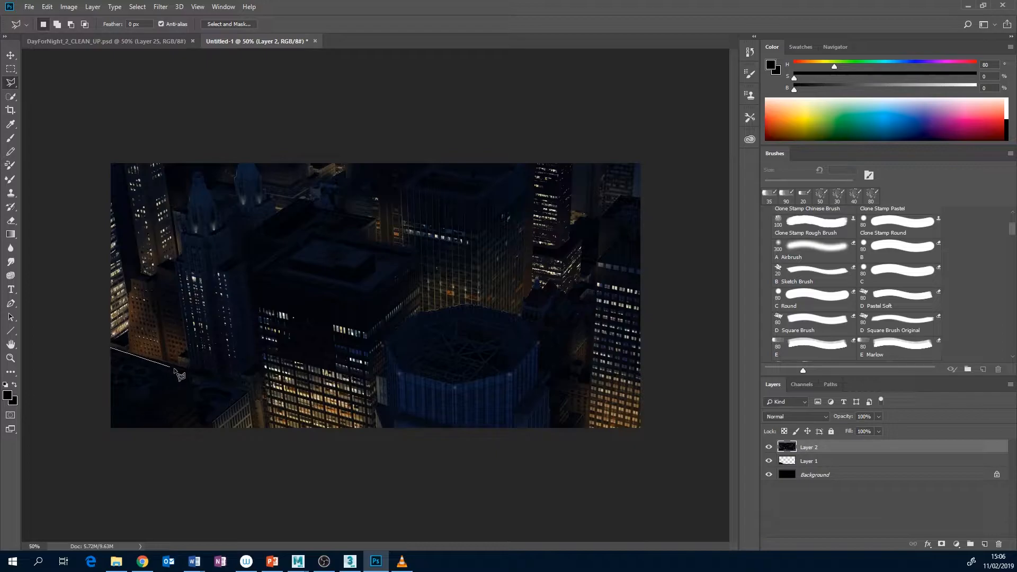
left_click(204, 381)
left_click(254, 431)
left_click(104, 431)
left_click(111, 349)
left_click(789, 461)
left_click(769, 461)
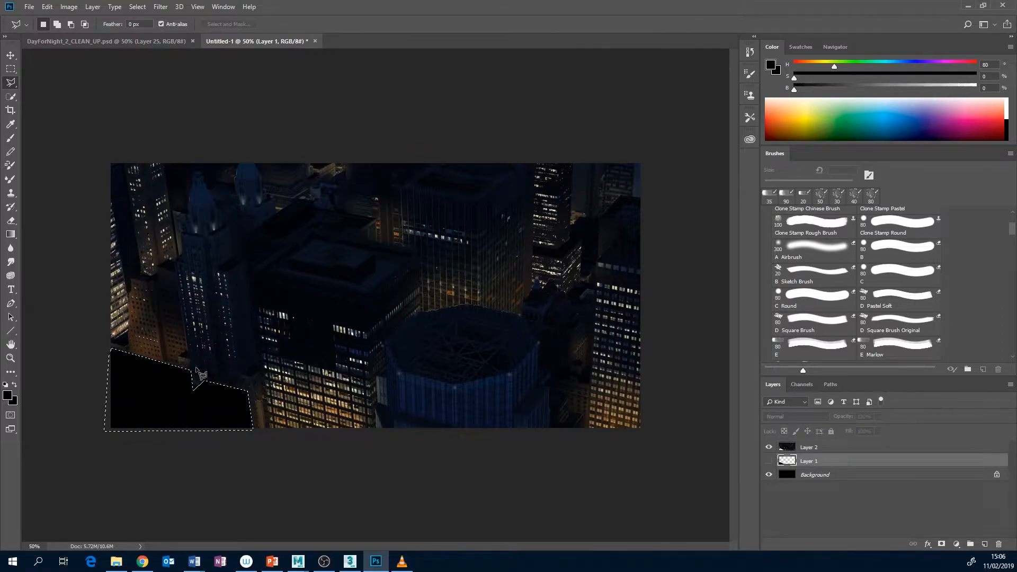
key("ctrl+d")
Switch to VLC, play CamProj_BASIC_v02.mov to review the finished projection, and return to Photoshop
left_click(401, 562)
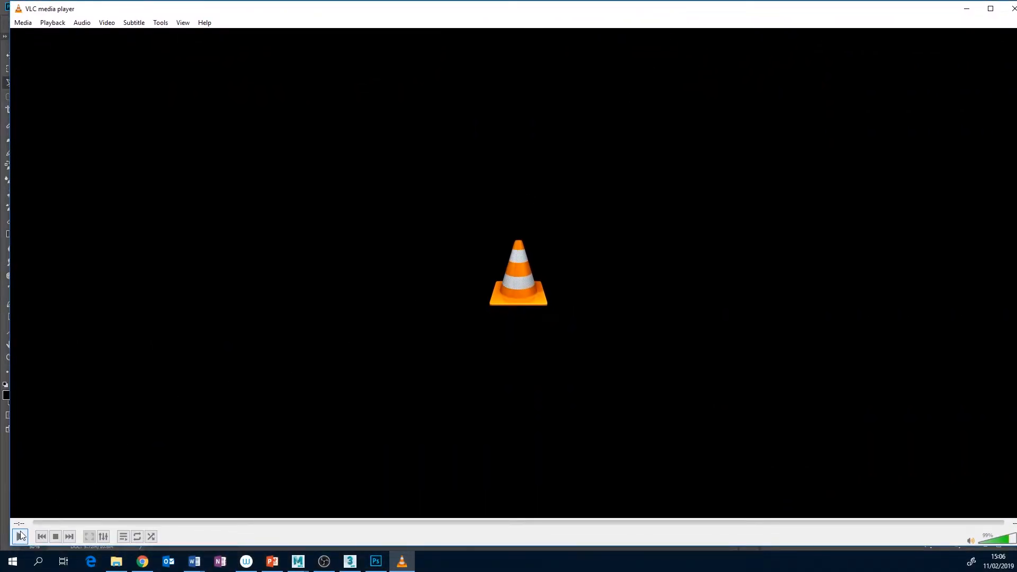
left_click(20, 537)
left_click(24, 536)
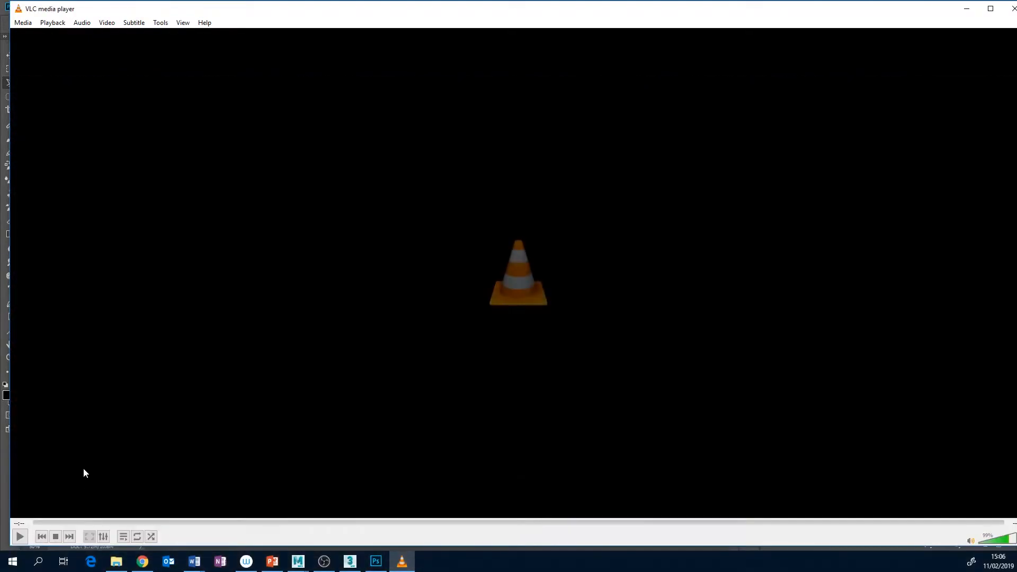
left_click(19, 536)
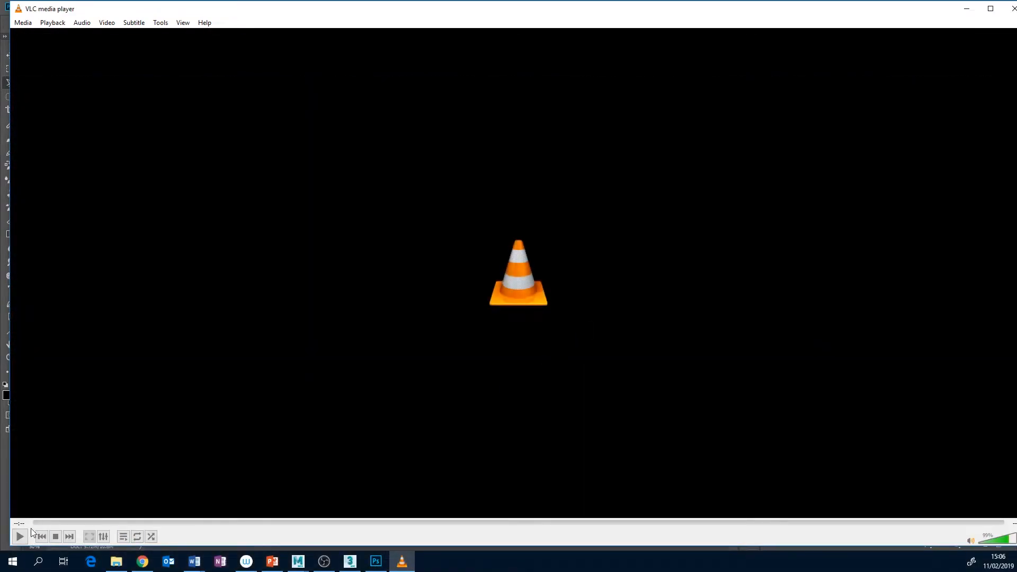
left_click(20, 536)
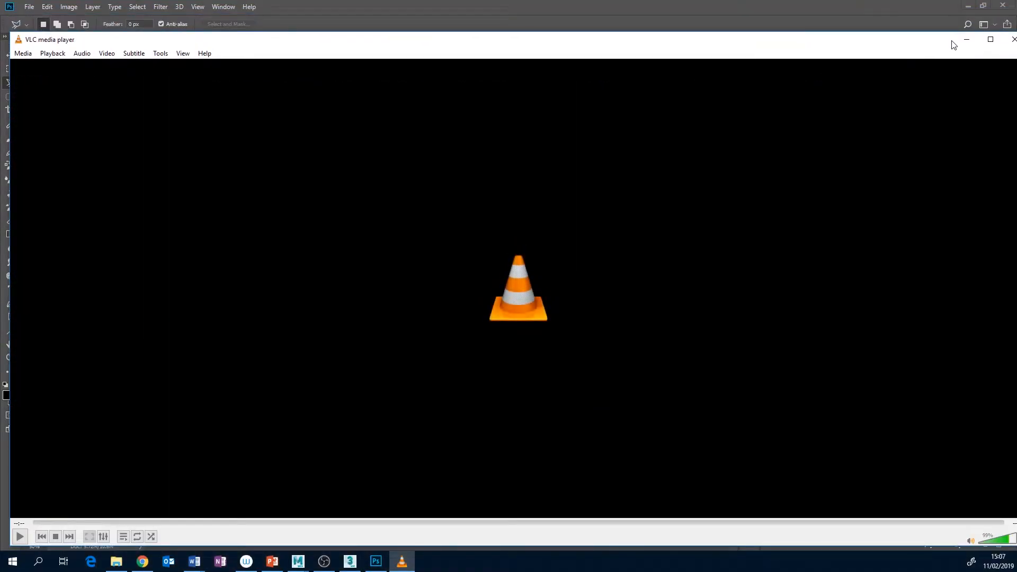
left_click(966, 40)
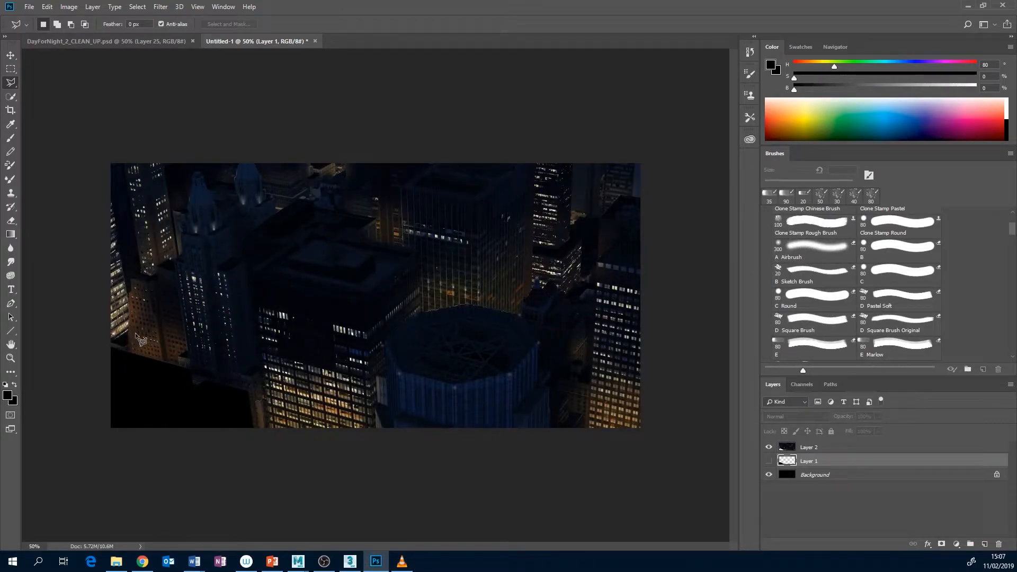
On Layer 2, lasso a strip at the base of the brown building, duplicate it downward over the black cut-out, and deselect
left_click(822, 449)
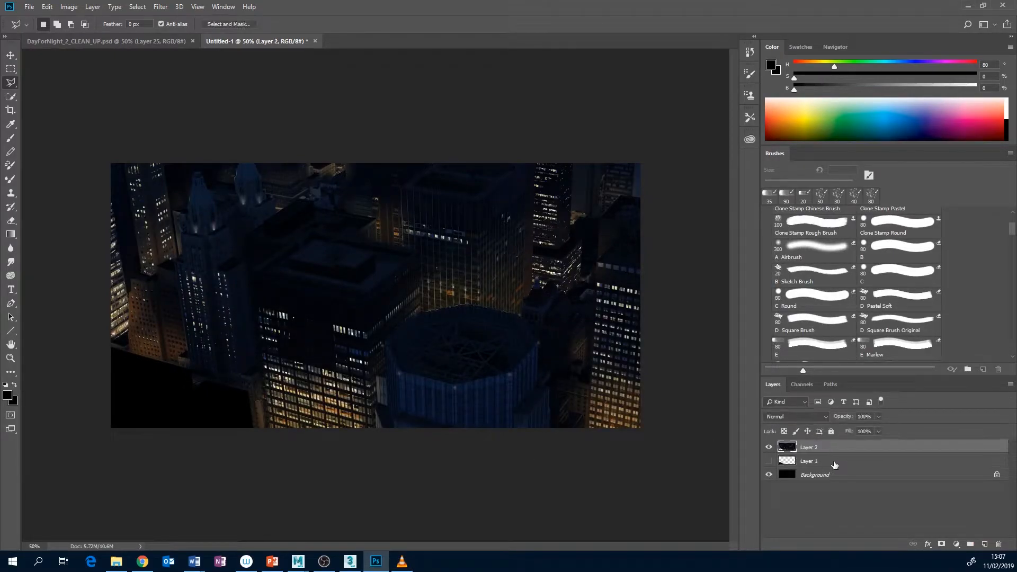
left_click(128, 333)
left_click(131, 352)
left_click(179, 366)
left_click(176, 344)
left_click(129, 335)
key("v")
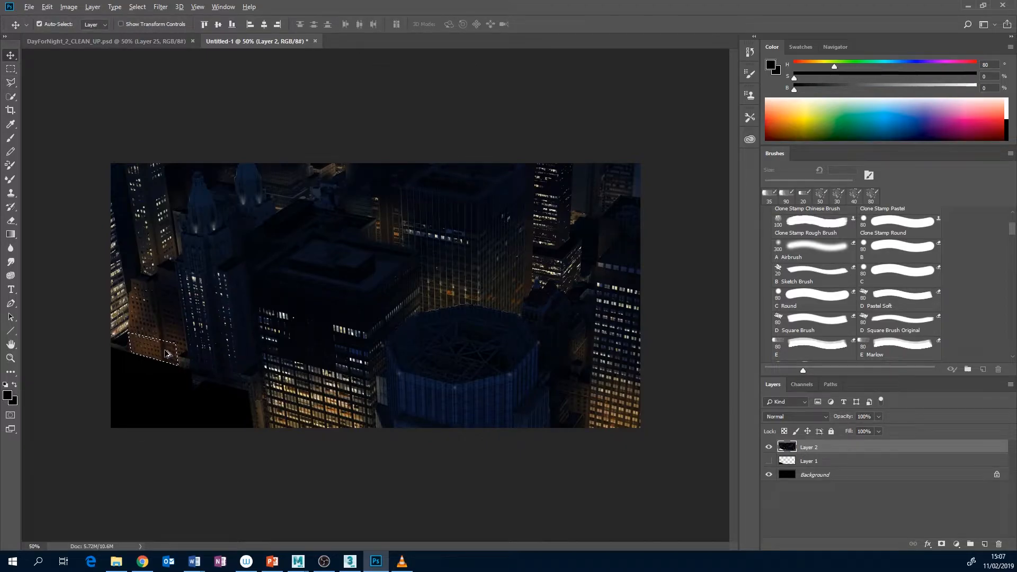
left_click_drag(167, 353, 168, 373)
key("ctrl+d")
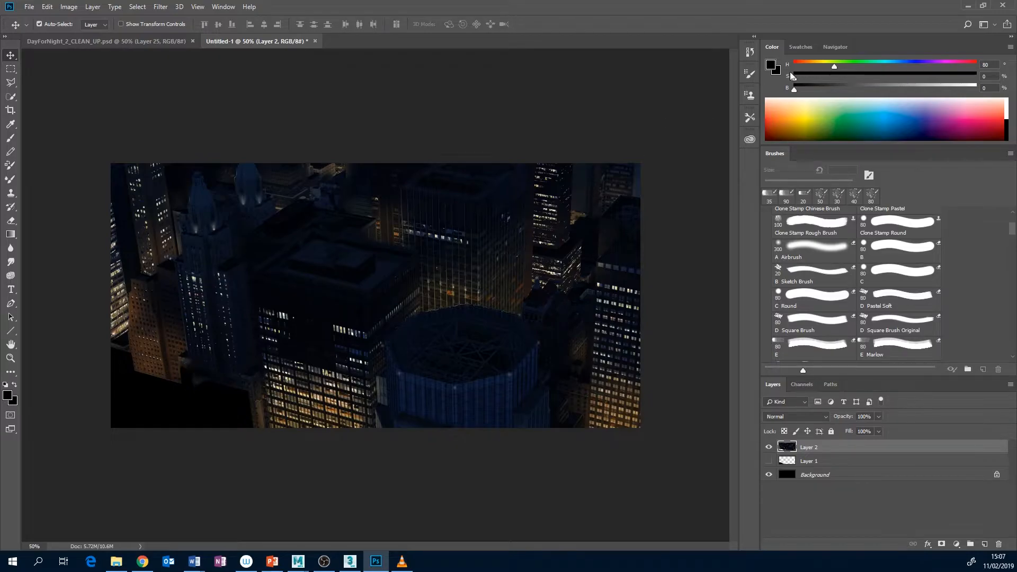
At 100% zoom, sample the brown facade colour and retouch the building's extended base on Layer 2 with a 20 px brush
left_click(832, 47)
left_click(1000, 138)
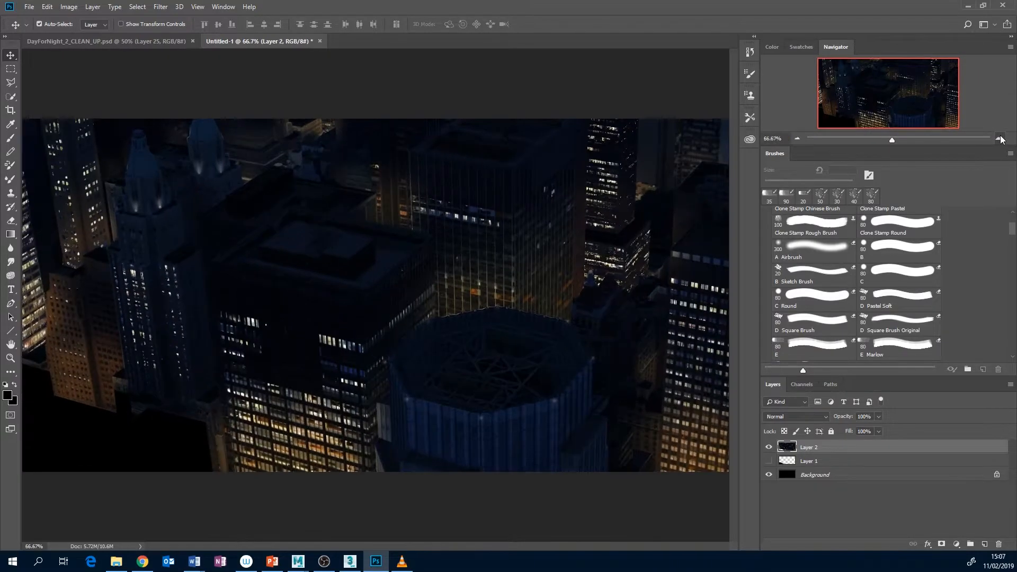
left_click(1001, 137)
left_click(830, 95)
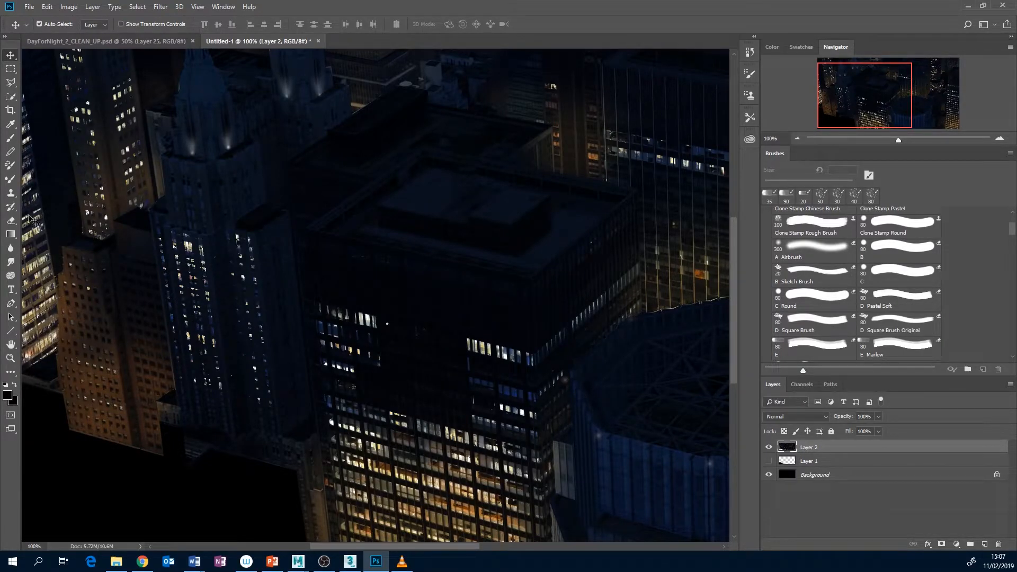
left_click(10, 138)
key("bracketleft")
key("bracketleft")
left_click(114, 396, "alt")
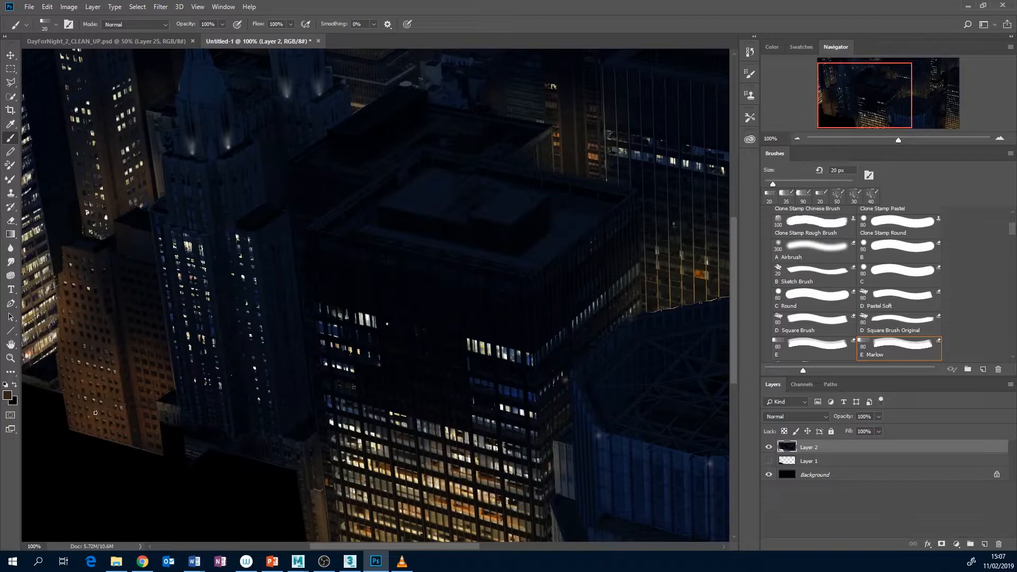
left_click(103, 410, "alt")
left_click(101, 406, "alt")
key("l")
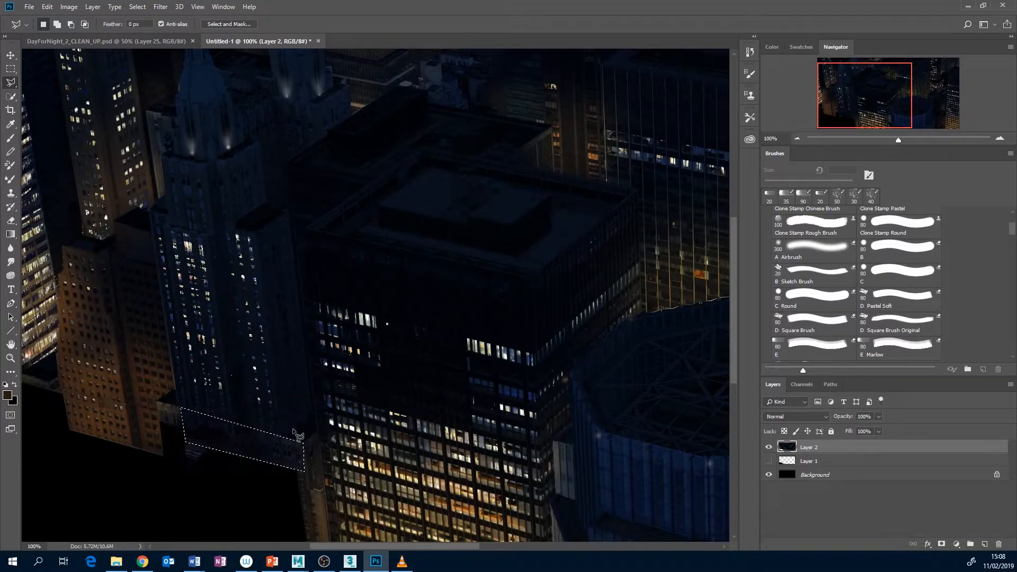
Duplicate the selected strip at the blue tower's base downward over the black cut-out and deselect
key("v")
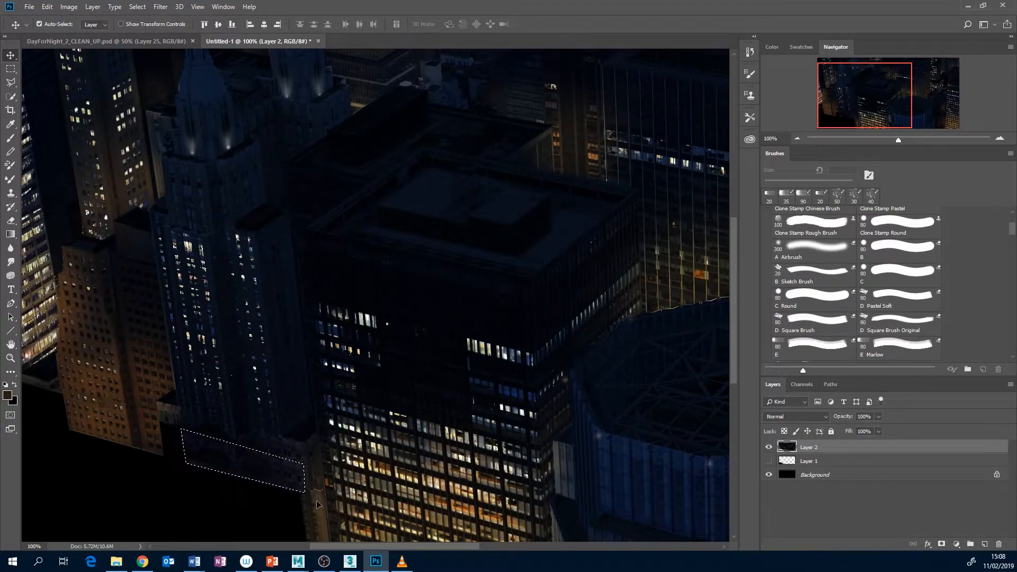
key("ctrl+d")
left_click(796, 138)
left_click(796, 137)
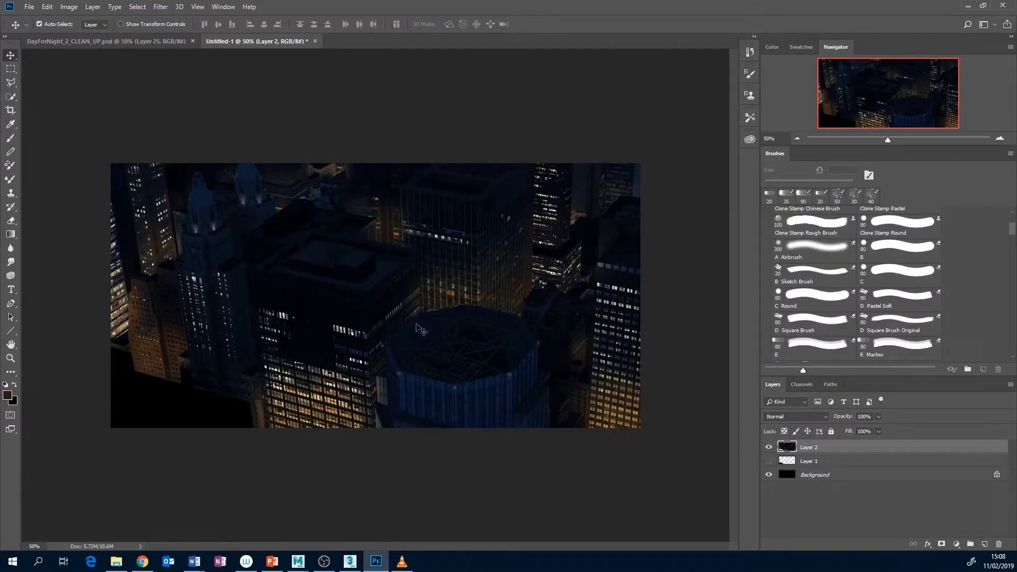
Outline the blue octagonal building on Layer 2 with the Polygonal Lasso, down to the image's lower edge, and copy it
key("l")
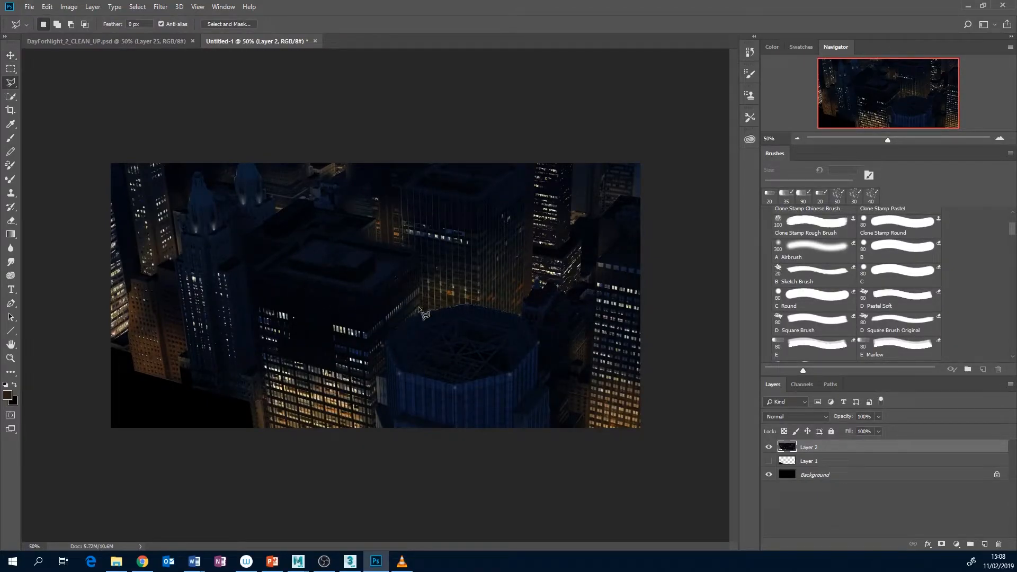
left_click(422, 313)
left_click(402, 325)
left_click(387, 340)
left_click(385, 370)
left_click(378, 375)
left_click(375, 434)
left_click(550, 428)
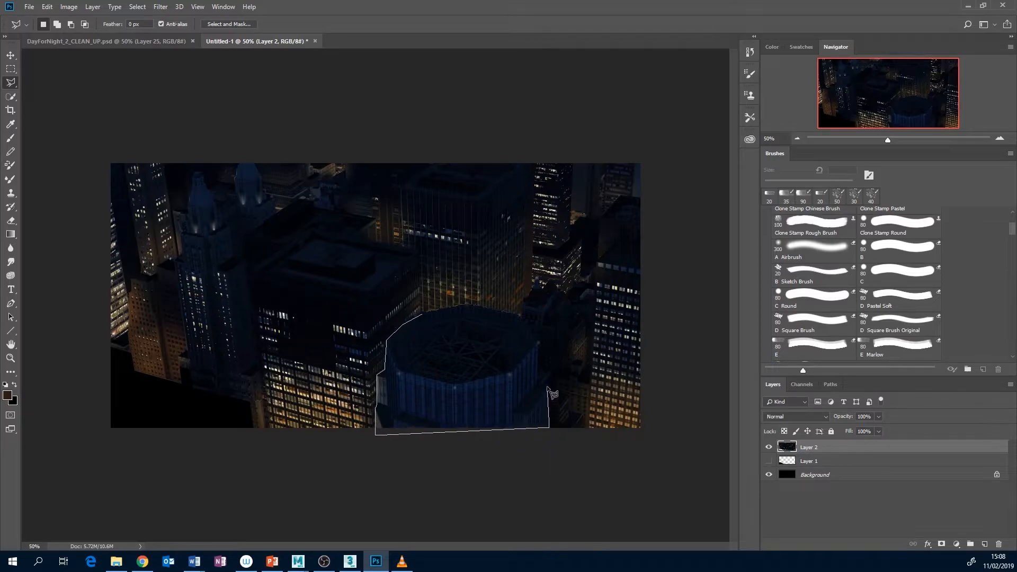
left_click(550, 389)
left_click(538, 382)
left_click(539, 340)
left_click(521, 314)
left_click(469, 305)
left_click(428, 311)
Create a new 2000 x 1000 px document at 72 ppi and paste the octagonal building in place
left_click(29, 7)
left_click(34, 17)
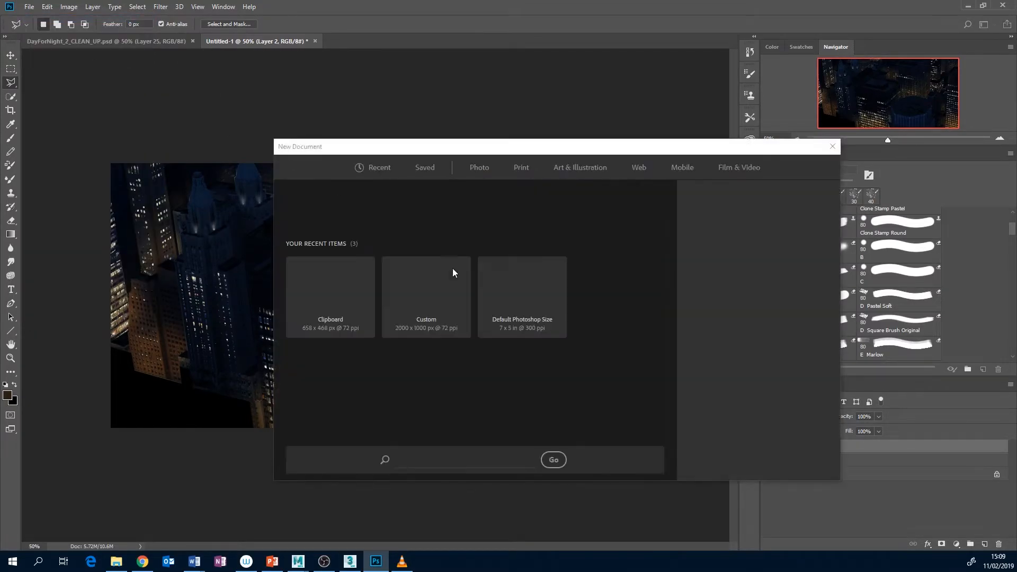
left_click(430, 356)
left_click(765, 462)
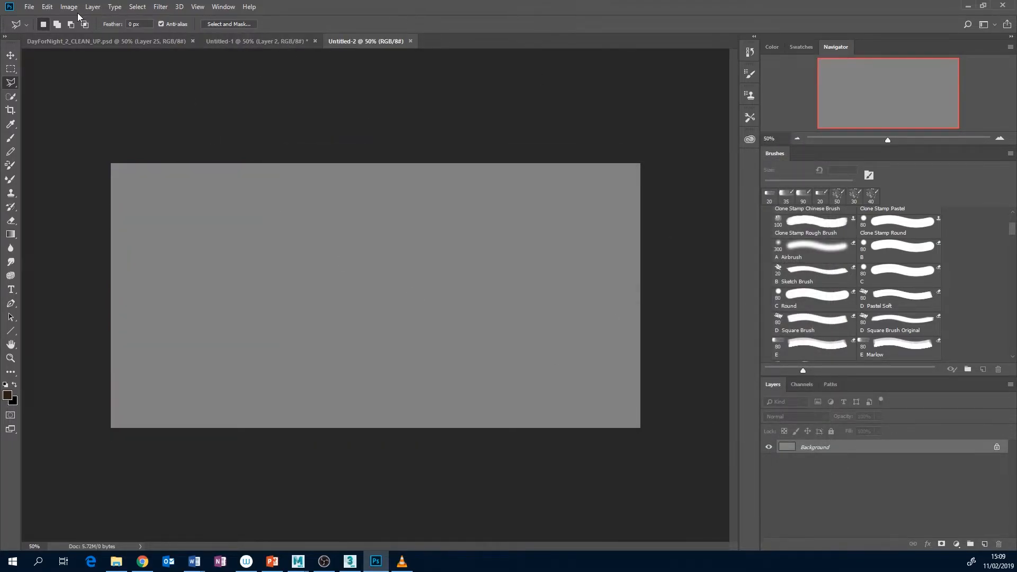
left_click(48, 7)
mouse_move(83, 111)
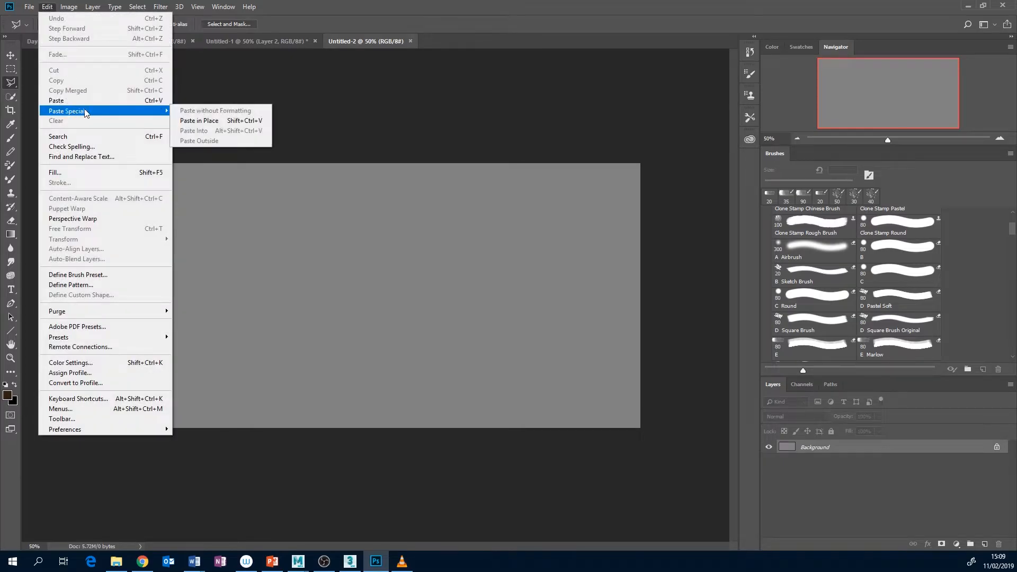
left_click(212, 121)
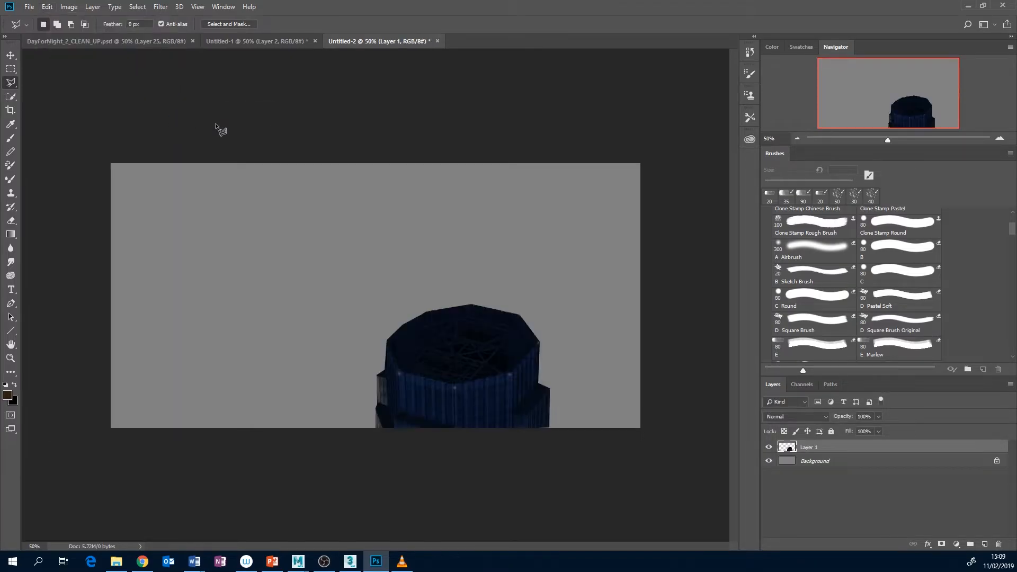
Reset the colours to default and fill the new document's Background layer with black
left_click(827, 463)
key("d")
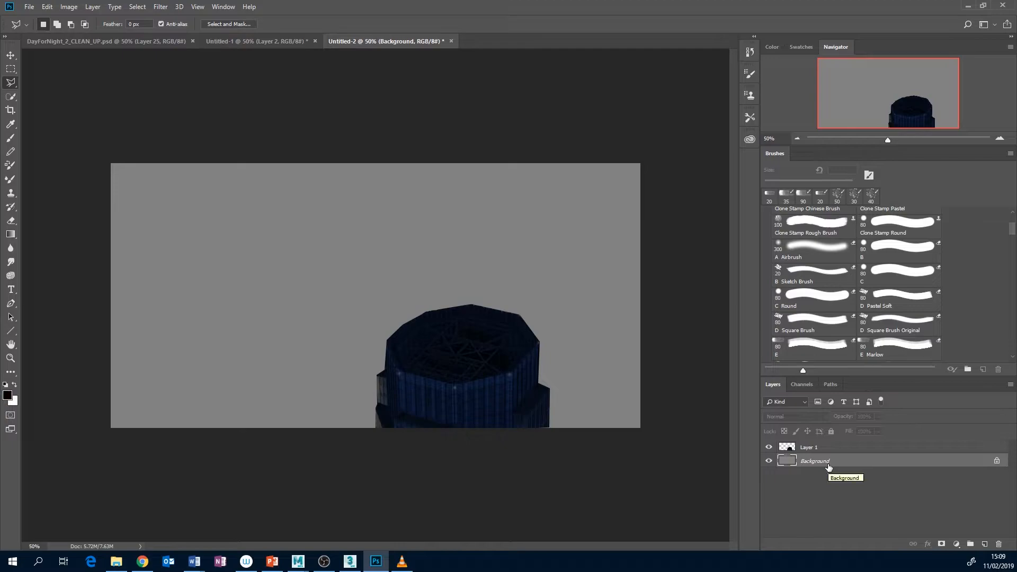
key("alt+BackSpace")
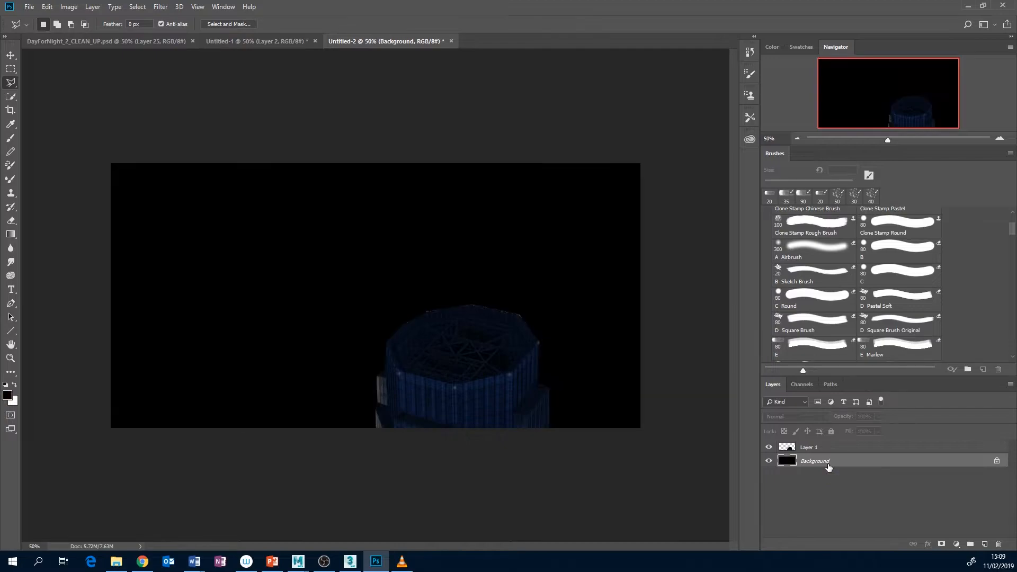
Load the octagonal building's outline from Layer 1, save it as an alpha channel, and return to the RGB composite and layers
left_click(797, 449)
left_click(789, 446, "ctrl")
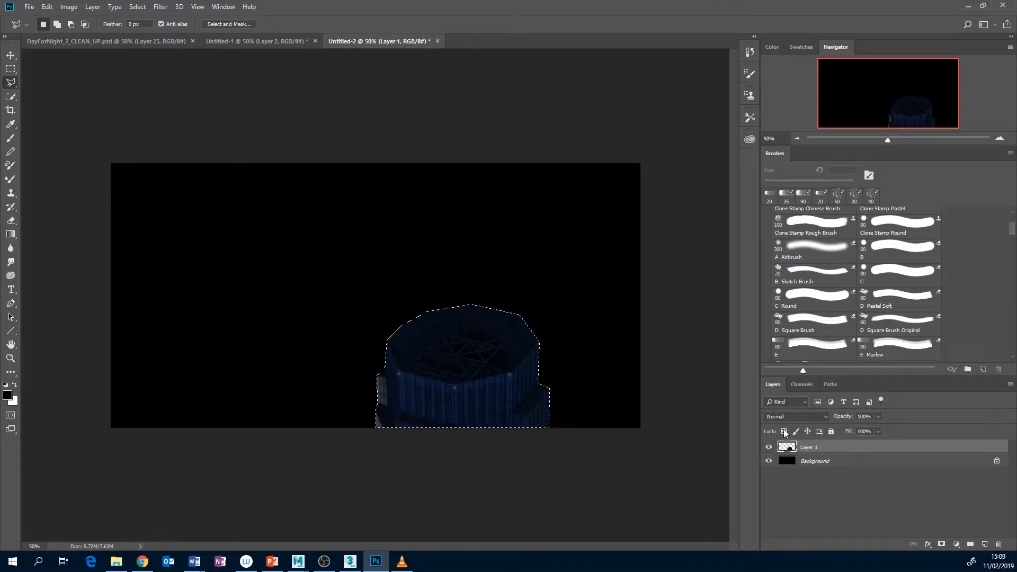
left_click(802, 384)
left_click(966, 546)
left_click(860, 451)
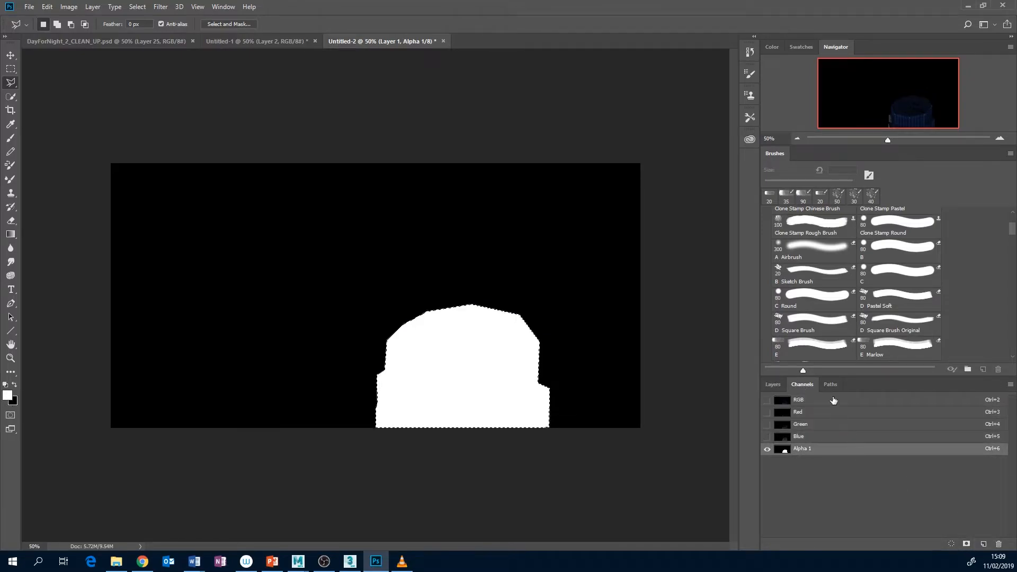
left_click(833, 400)
left_click(768, 384)
Return to Untitled-1, delete the selected octagonal building from Layer 2, and deselect
left_click(217, 43)
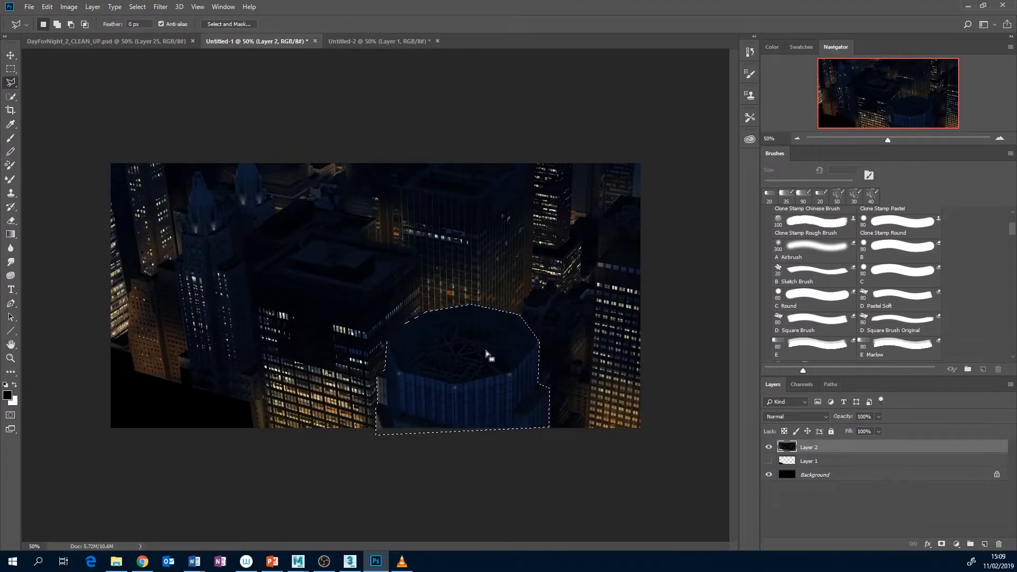
key("Delete")
key("ctrl+d")
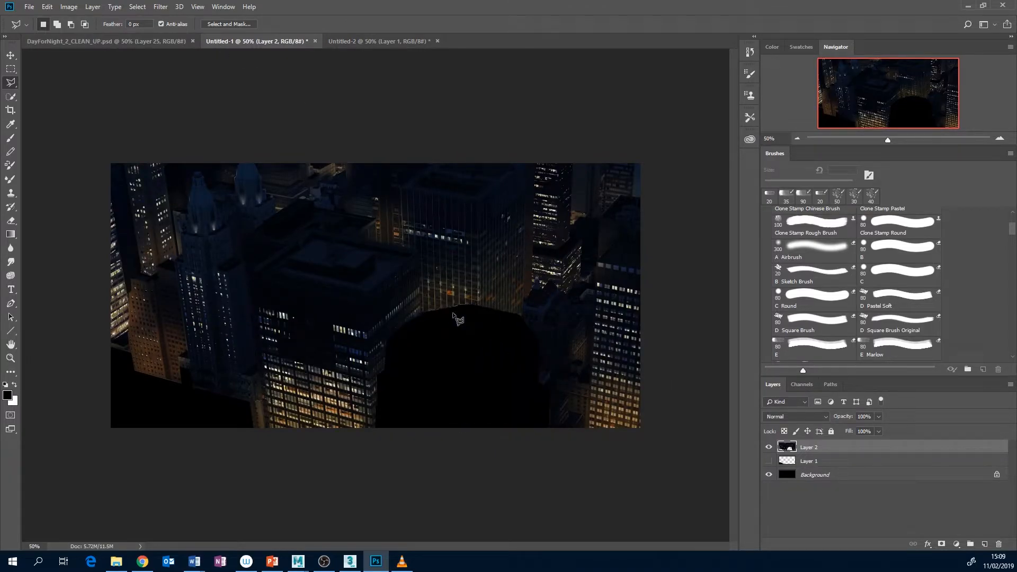
Lasso the lit window strip on the dark central building's side face, duplicate it downward over the black cut-out, and deselect
left_click(421, 283)
left_click(421, 312)
left_click(369, 356)
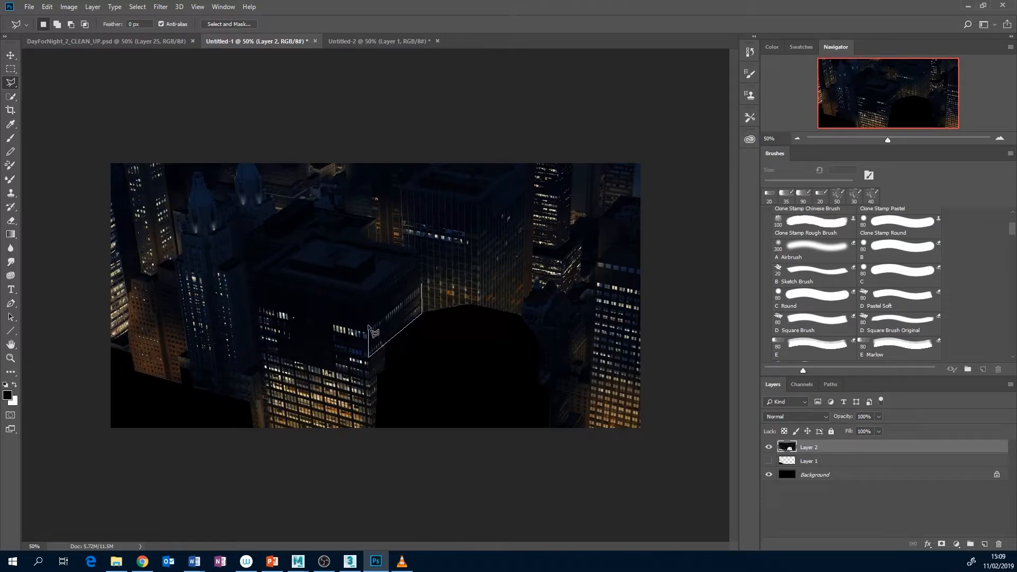
left_click(422, 284)
key("v")
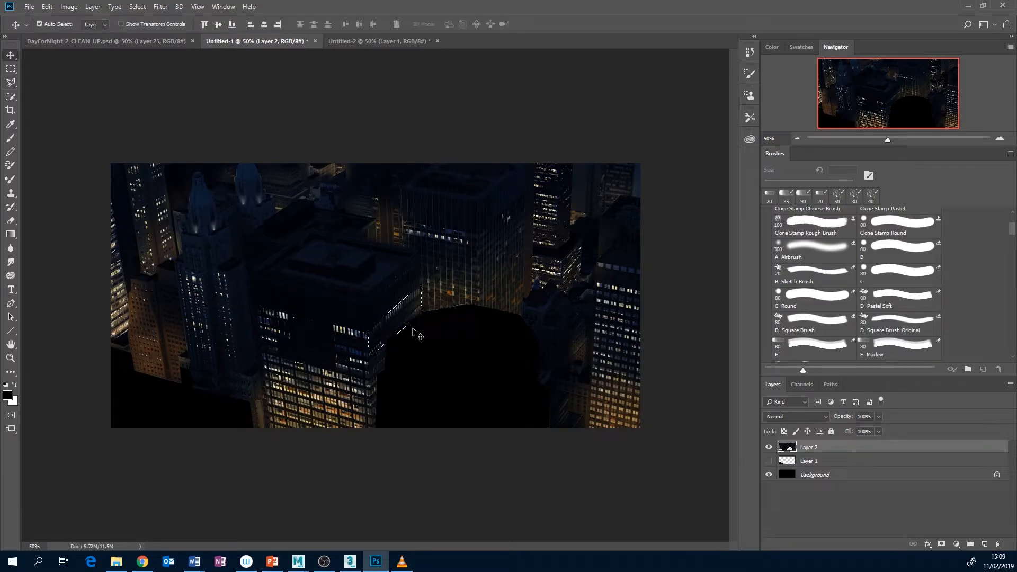
left_click_drag(404, 317, 412, 360)
key("ctrl+d")
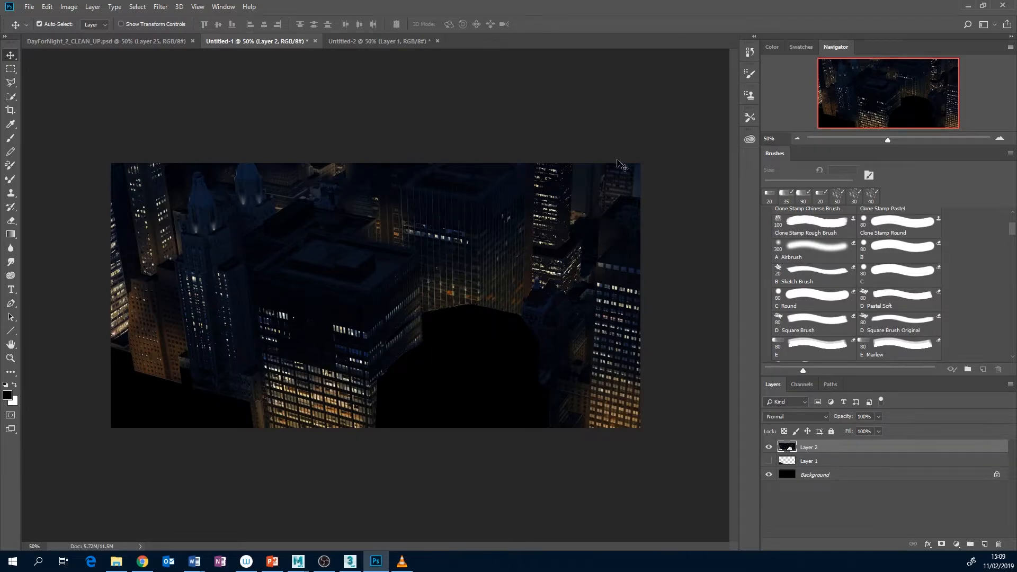
At 100% zoom, retouch the duplicated windows on the central building's side face using the Clone Stamp with a 20 px Hard Round brush
left_click(1000, 138)
left_click(1000, 138)
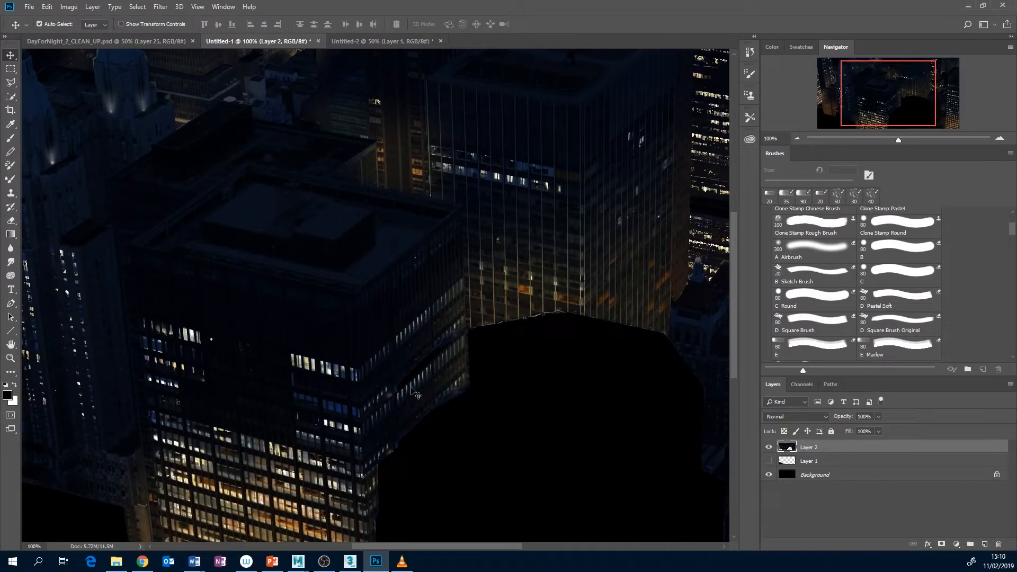
left_click(10, 193)
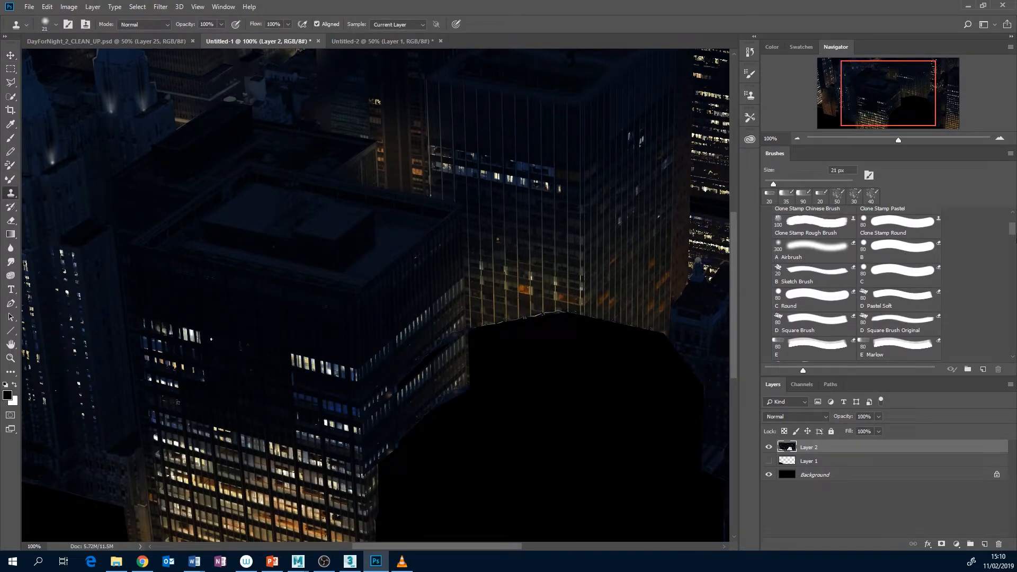
left_click_drag(1012, 232, 1014, 216)
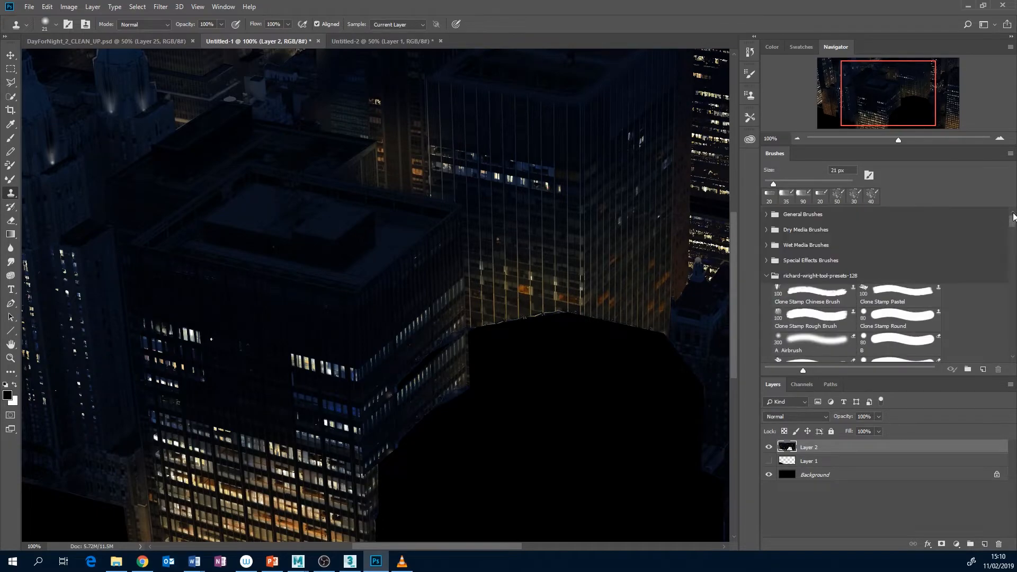
left_click(766, 276)
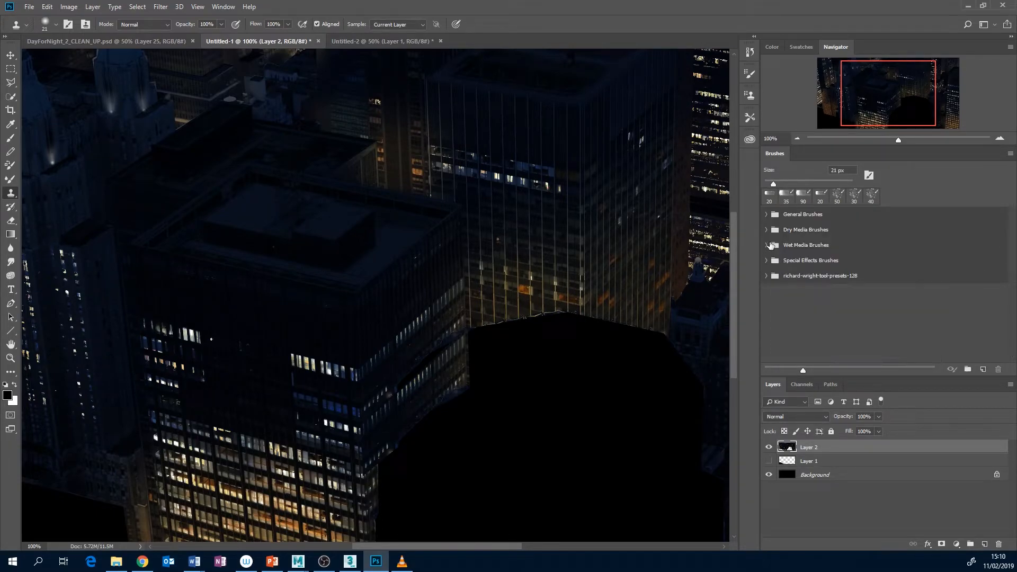
left_click(767, 214)
left_click(899, 231)
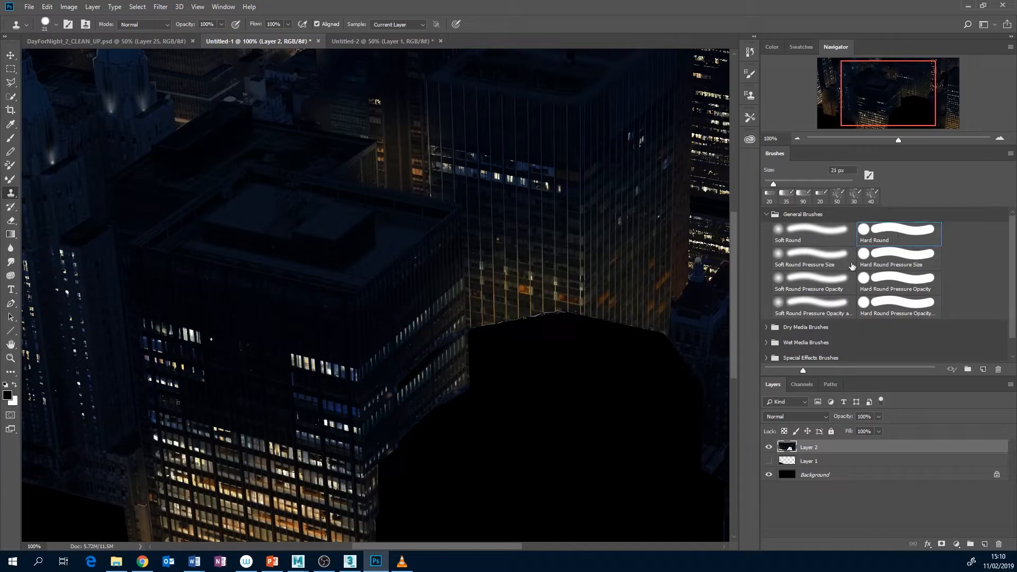
key("bracketleft")
mouse_move(405, 381)
left_mouse_down()
mouse_move(436, 355)
mouse_move(418, 383)
left_mouse_up()
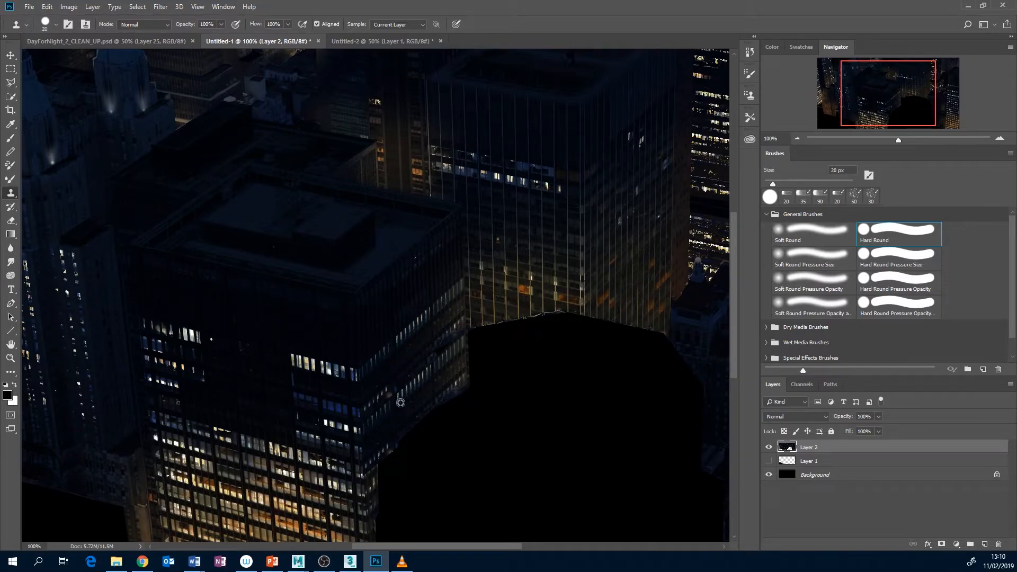
left_click_drag(412, 386, 413, 386)
Lasso a strip at the base of the rear tower's front face, duplicate it downward over the black cut-out, and deselect
left_click(796, 137)
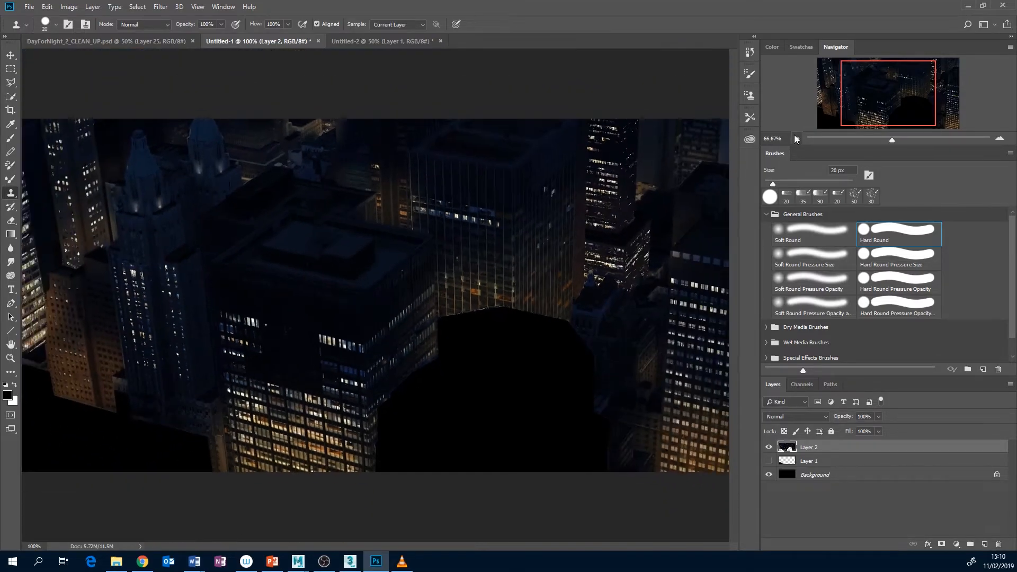
left_click(796, 138)
left_click(795, 137)
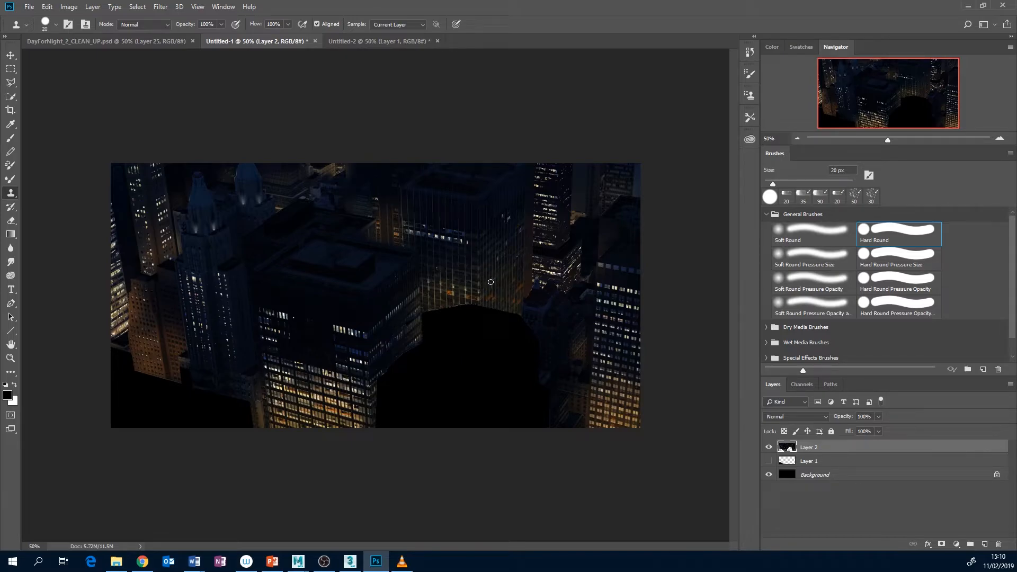
key("l")
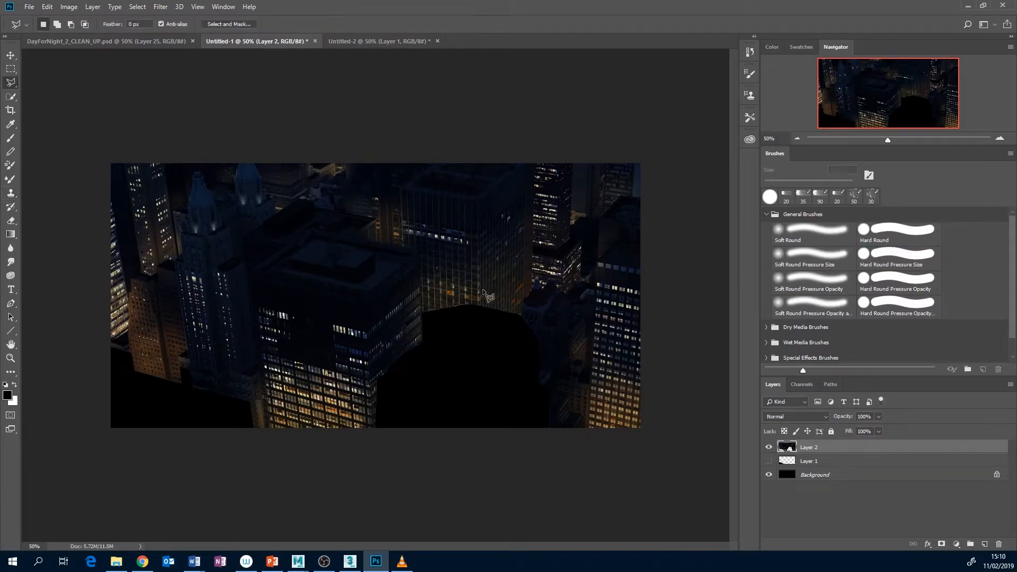
left_click(478, 287)
left_click(478, 305)
left_click(421, 299)
left_click(420, 271)
left_click(481, 289)
key("v")
left_click_drag(457, 295, 455, 319)
key("ctrl+d")
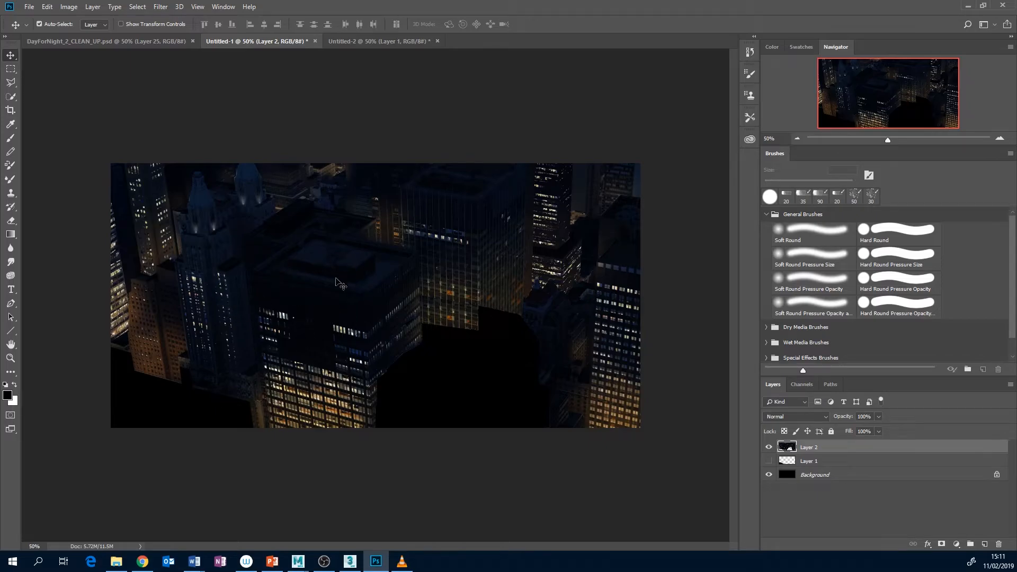
Bring up the octagonal building's document, Untitled-2, and switch to the city scene in Maya
left_click(351, 41)
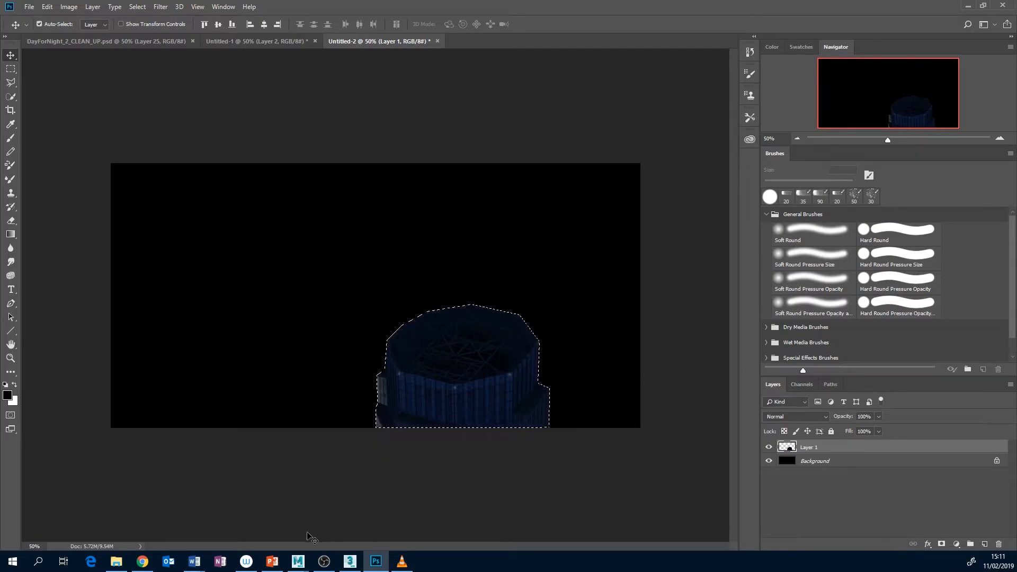
mouse_move(306, 561)
left_click(234, 532)
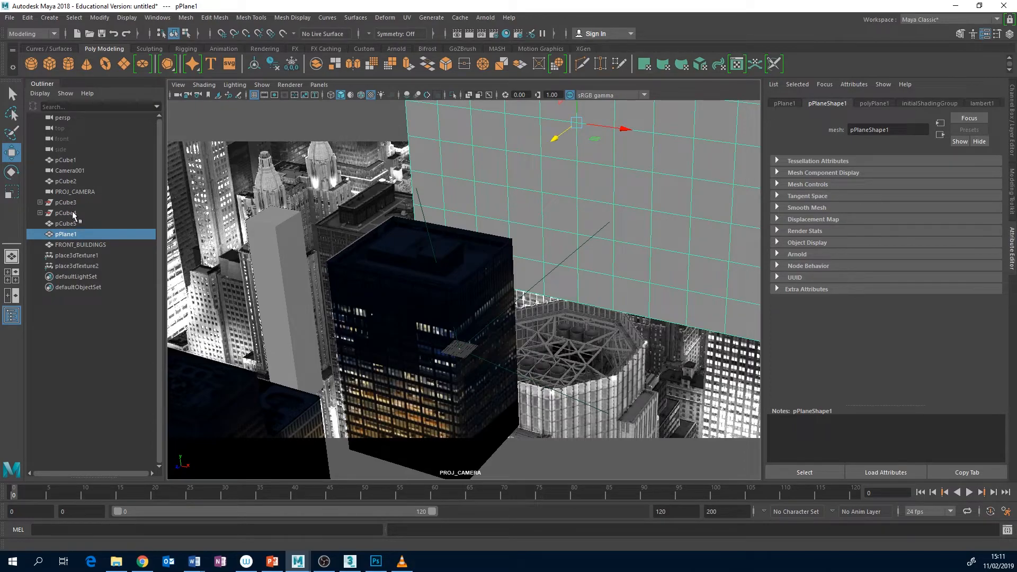
Duplicate PROJ_CAMERA and rename the copy ANIMATION_CAM
left_click(69, 192)
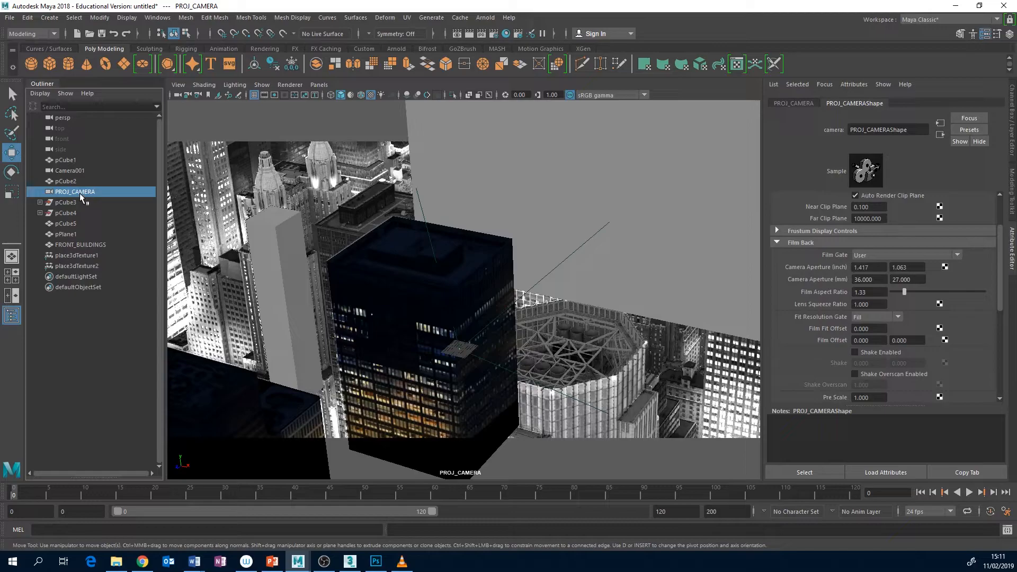
key("ctrl+d")
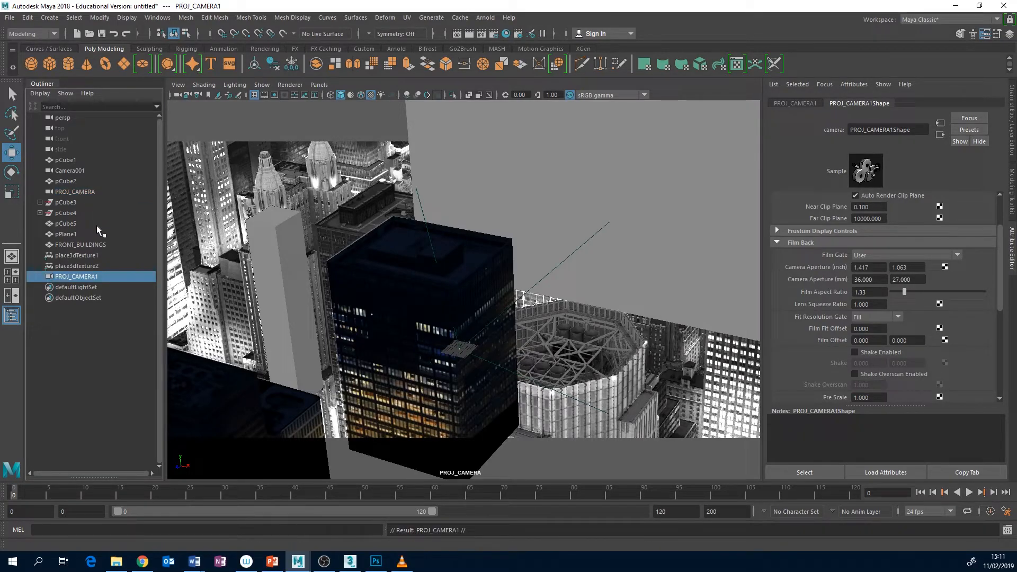
double_click(84, 277)
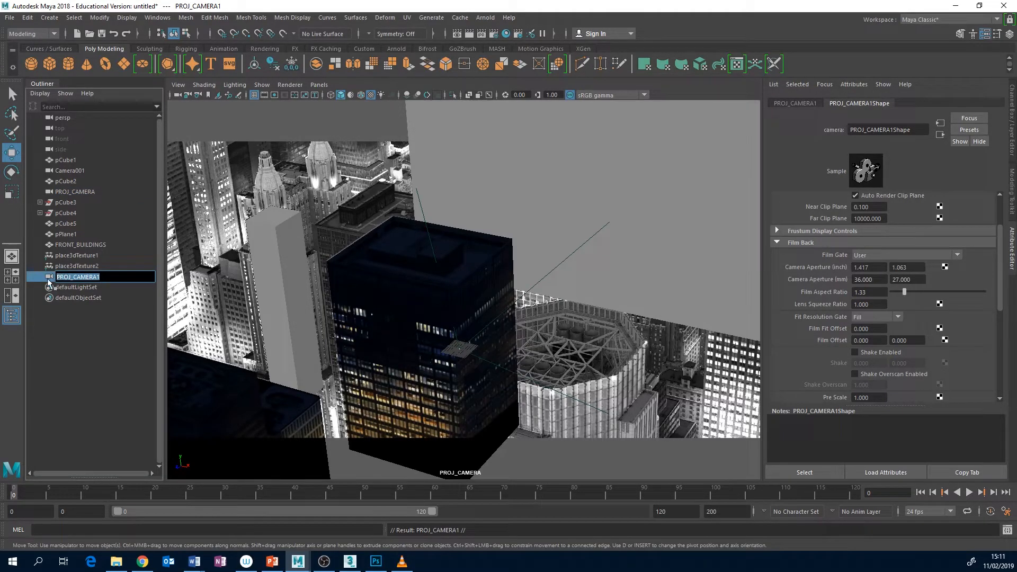
type("ANIMATION_C")
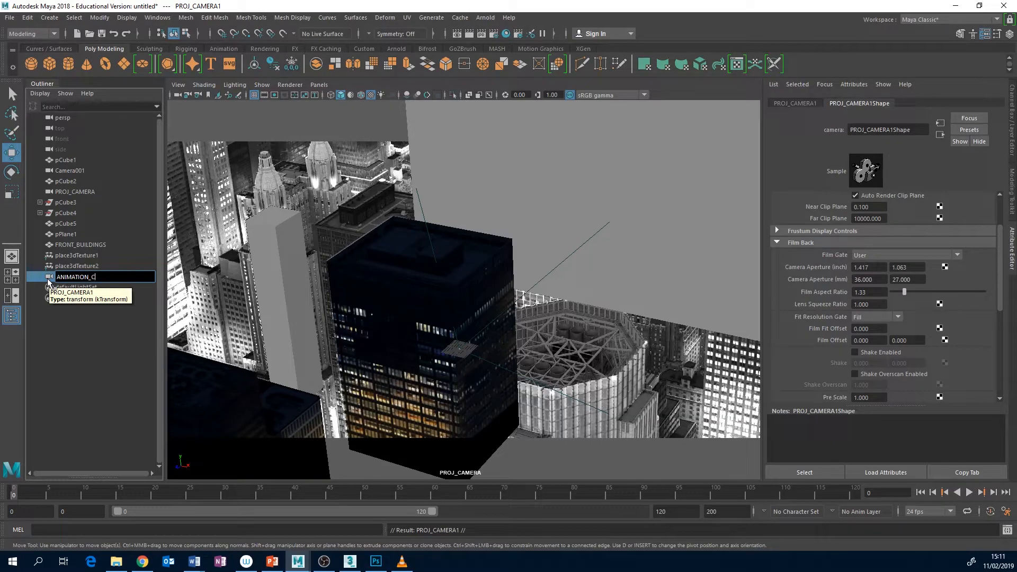
key("Return")
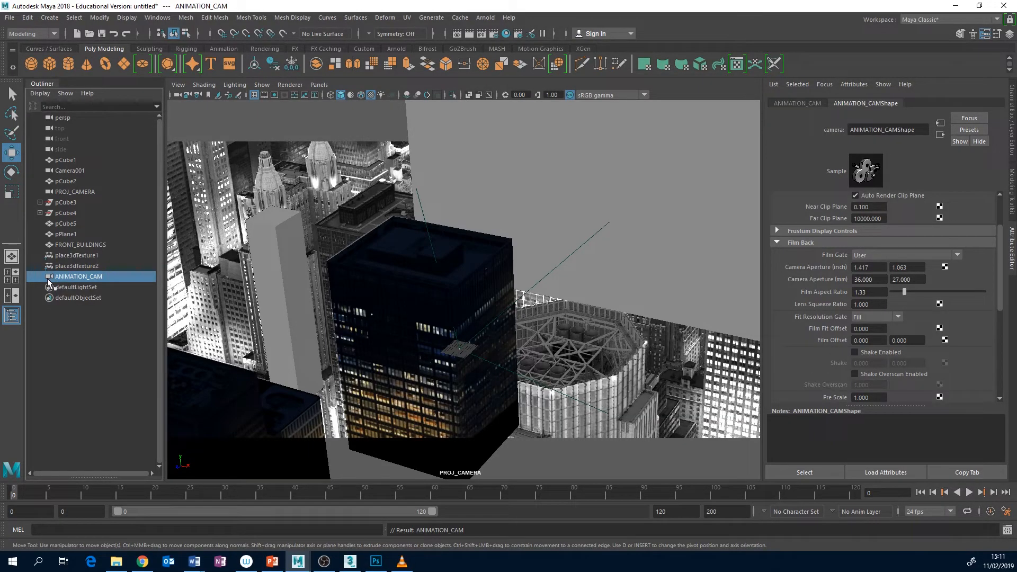
Look through ANIMATION_CAM in the perspective viewport
left_click(319, 85)
mouse_move(371, 95)
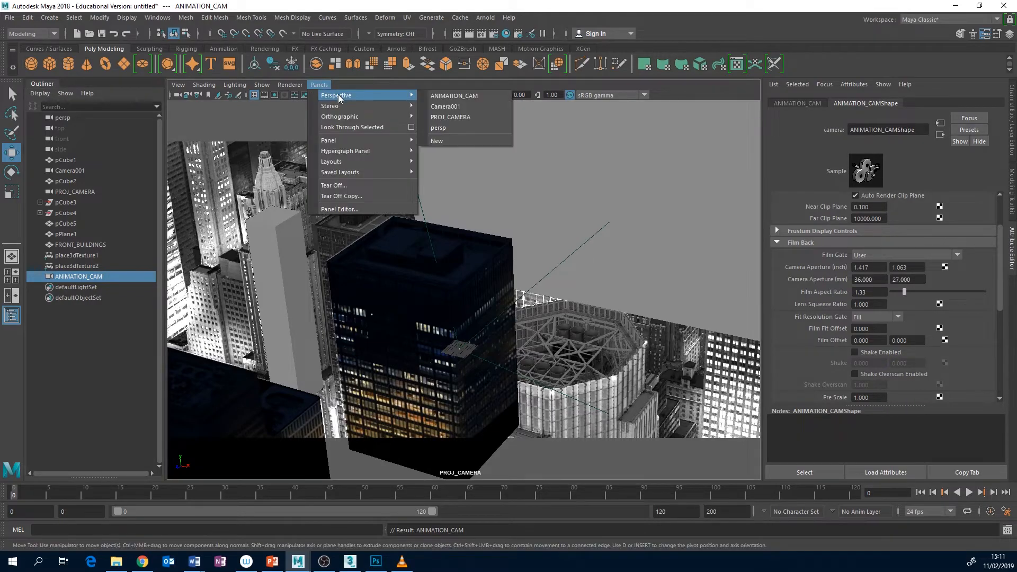
left_click(455, 96)
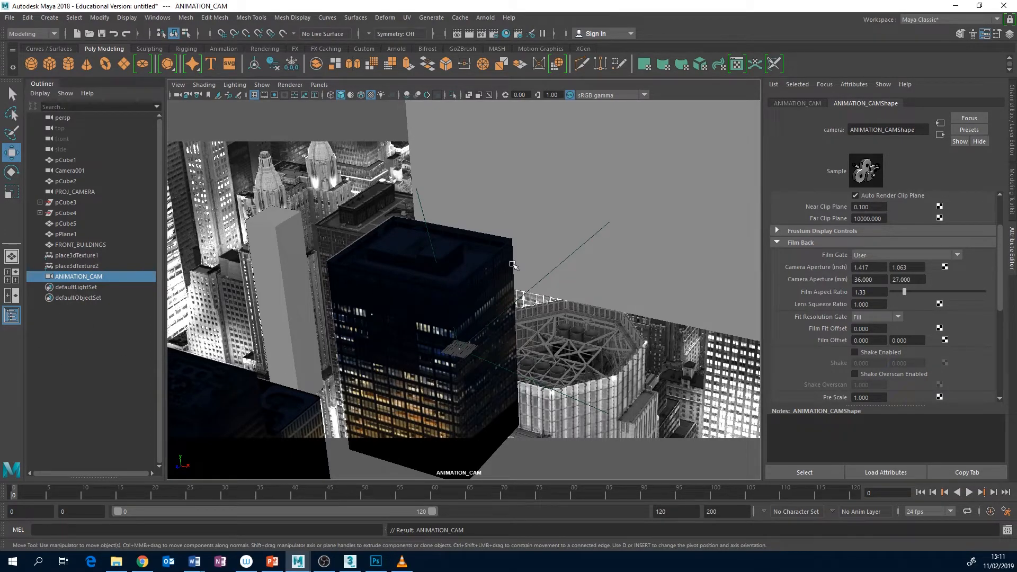
Frame ANIMATION_CAM in the perspective view of the four-view layout and set the Move tool's axis orientation to Object
key("space")
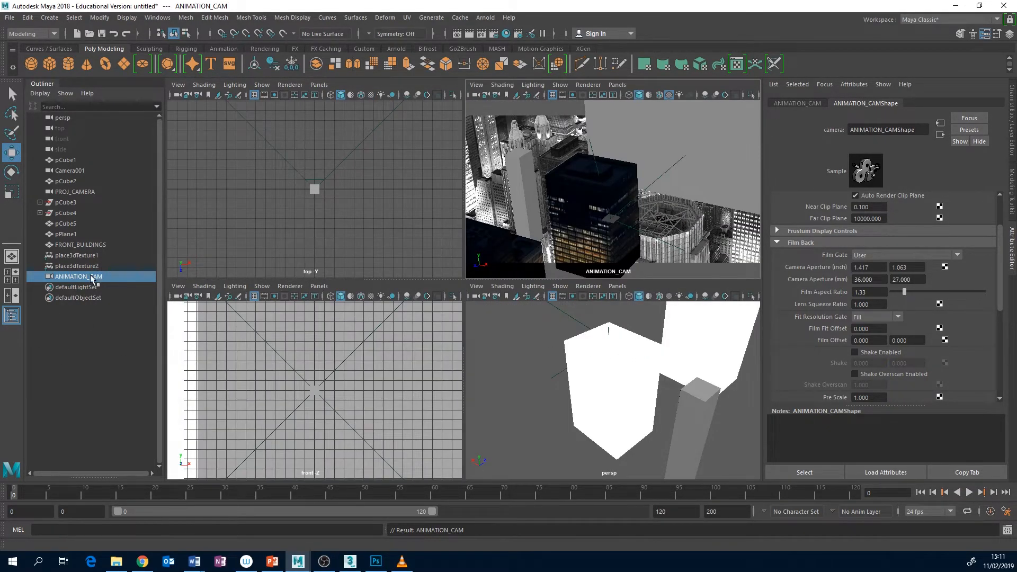
key("f")
left_click_drag(634, 374, 528, 366, "alt")
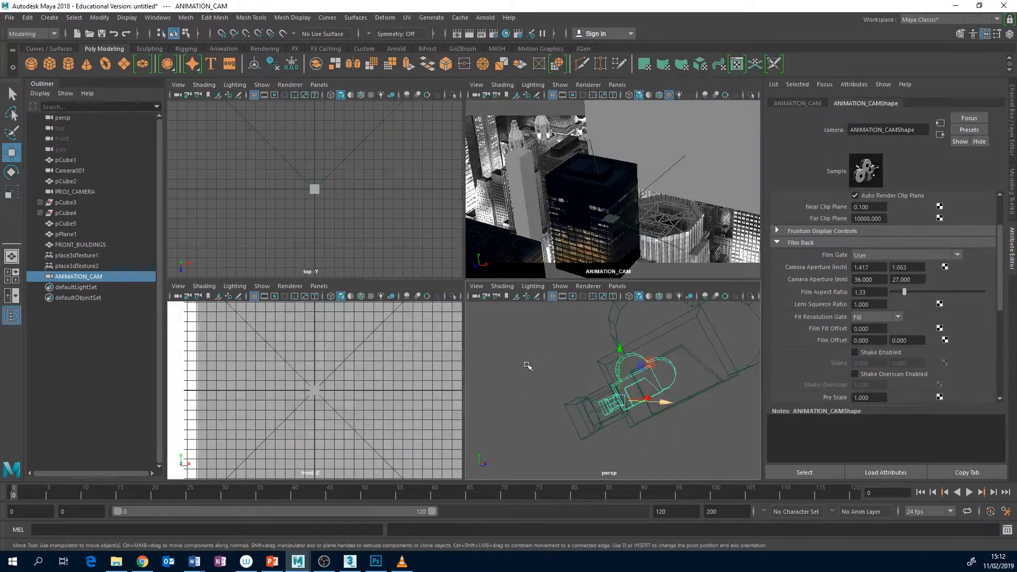
left_click(1007, 193)
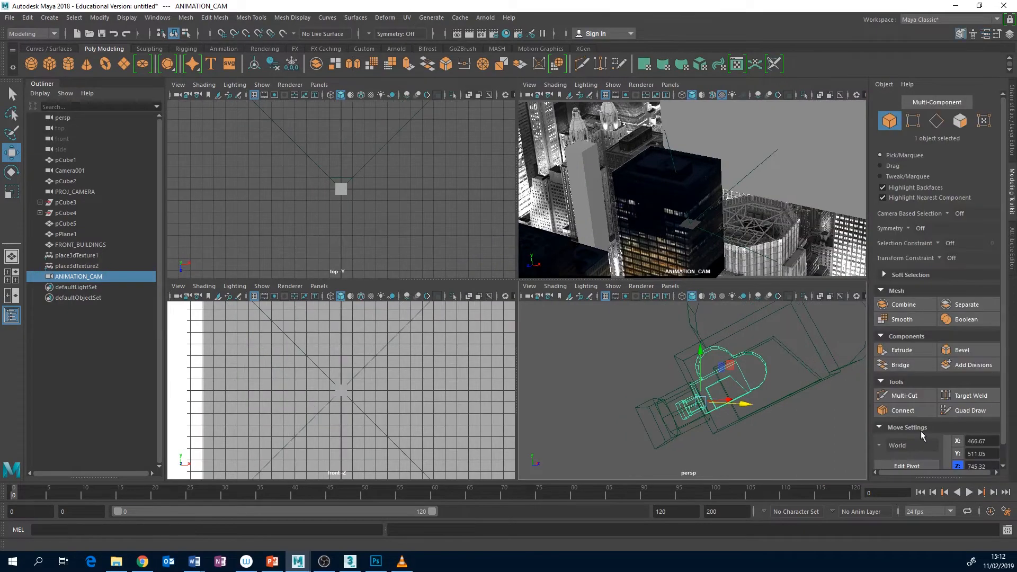
left_click(894, 446)
left_click(893, 453)
left_click_drag(747, 404, 768, 403, "alt")
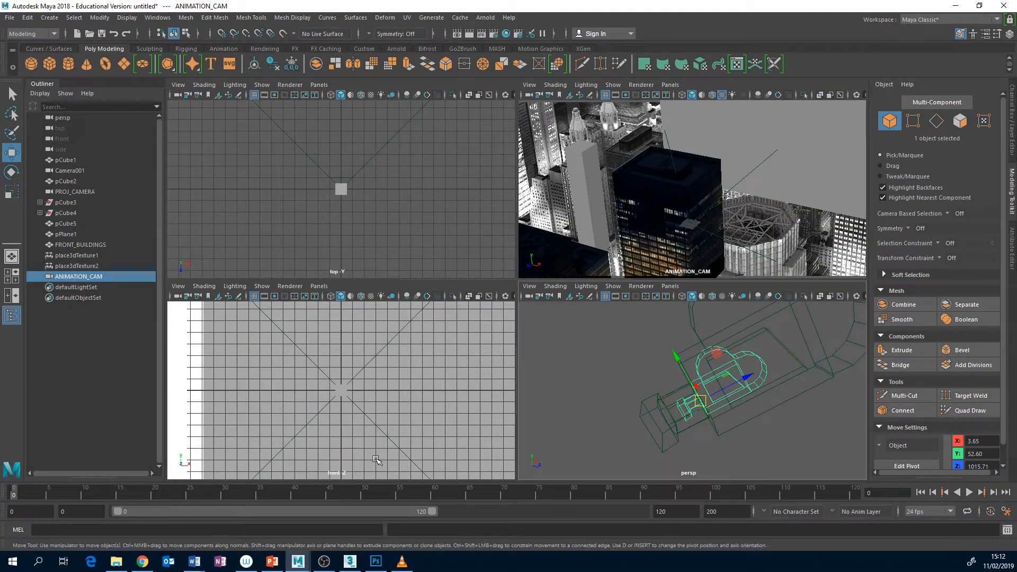
Key ANIMATION_CAM's Translate and Rotate X, Y and Z channels at frame 0
left_click(1012, 104)
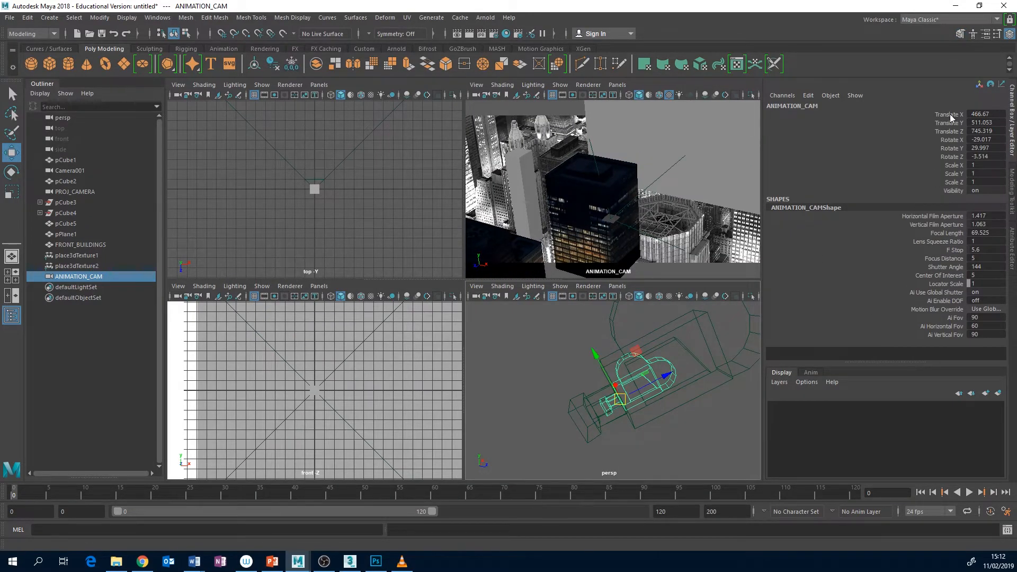
left_click_drag(951, 117, 953, 157)
right_click(943, 148)
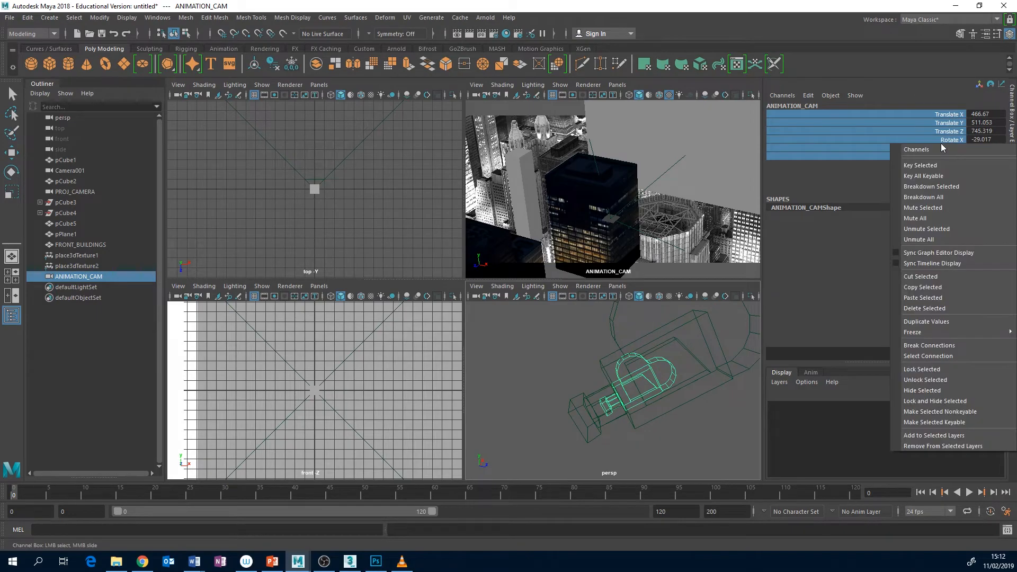
left_click(920, 165)
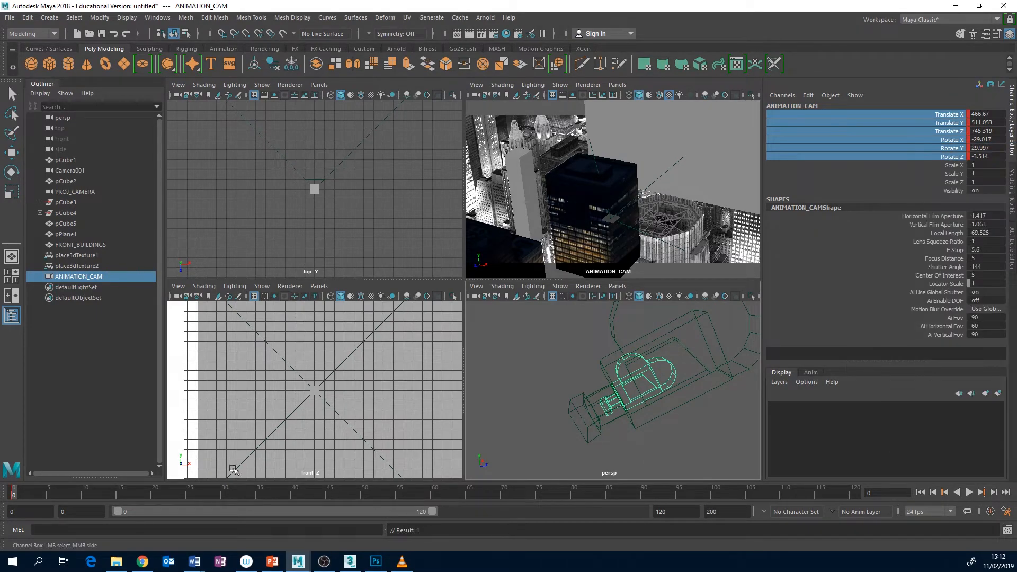
Go to frame 120 and move ANIMATION_CAM forward and down toward the buildings along its own axes
left_click_drag(16, 488, 869, 495)
key("w")
left_click_drag(663, 365, 598, 397)
scroll(616, 367, "down", 5)
scroll(620, 368, "down", 3)
left_click_drag(665, 368, 523, 422)
middle_click_drag(523, 421, 566, 397, "alt")
Tilt ANIMATION_CAM to about -27.07 degrees in Rotate X and key its translate and rotate channels at frame 120
key("e")
left_click_drag(566, 397, 538, 421)
key("w")
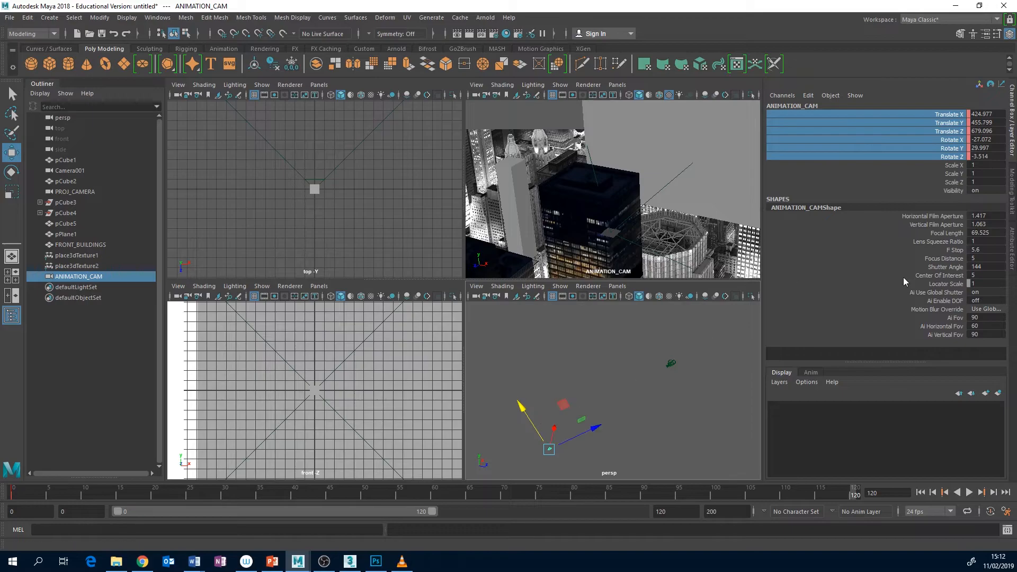
right_click(950, 116)
left_click(947, 135)
Play back the camera move and check it through ANIMATION_CAM in a maximized viewport
key("alt+v")
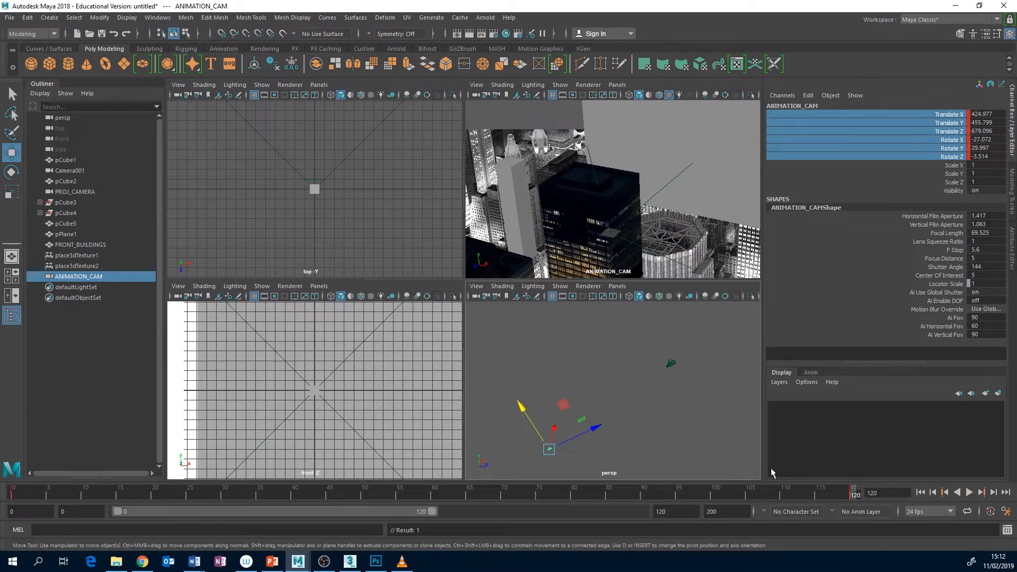
key("alt+v")
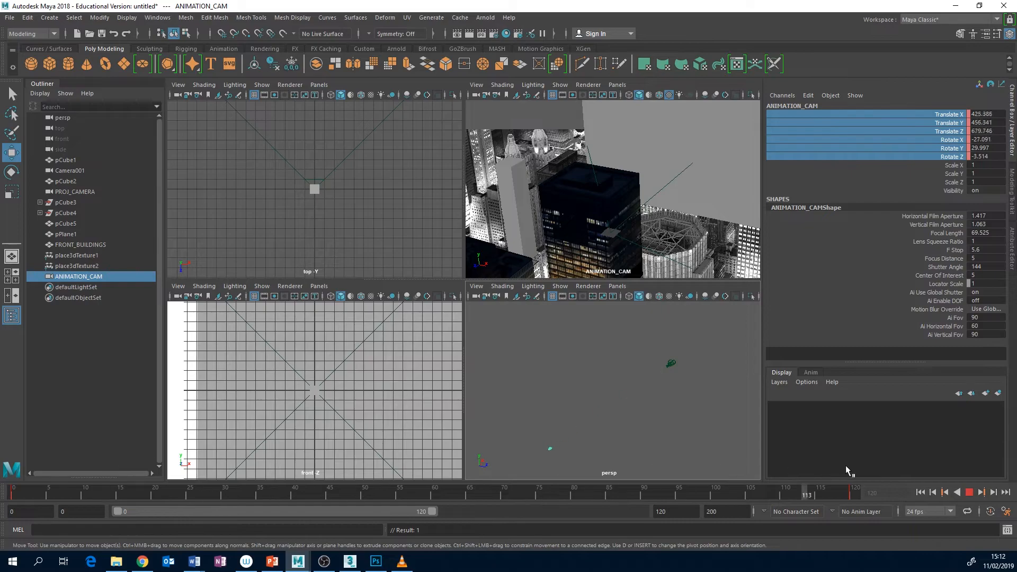
key("alt+v")
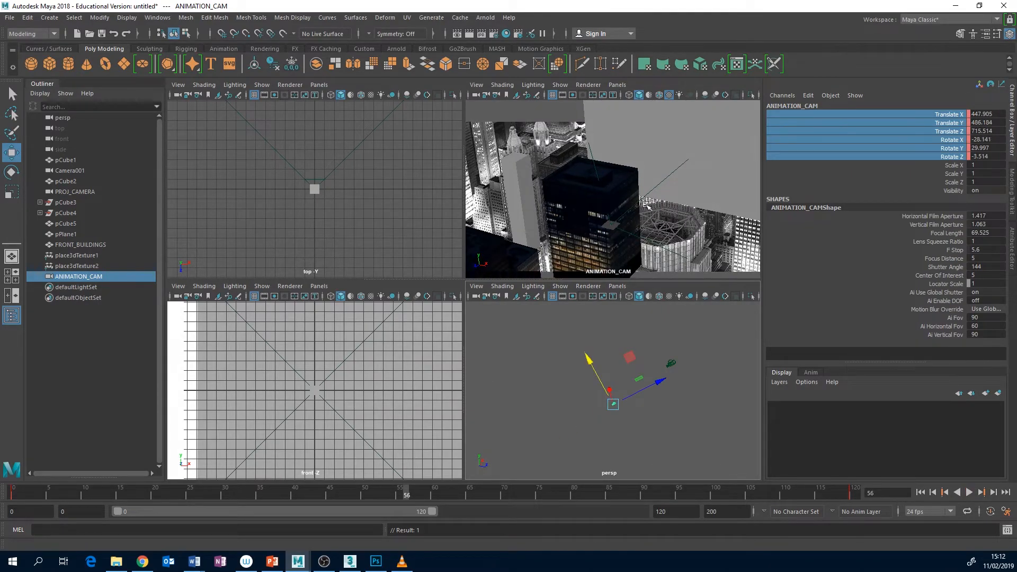
left_click(591, 188)
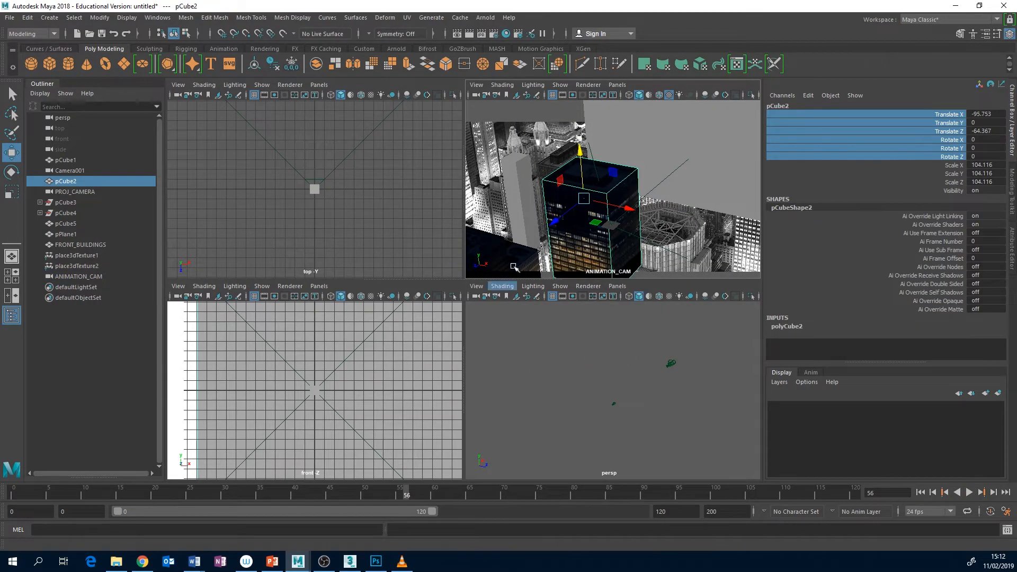
key("space")
key("alt+v")
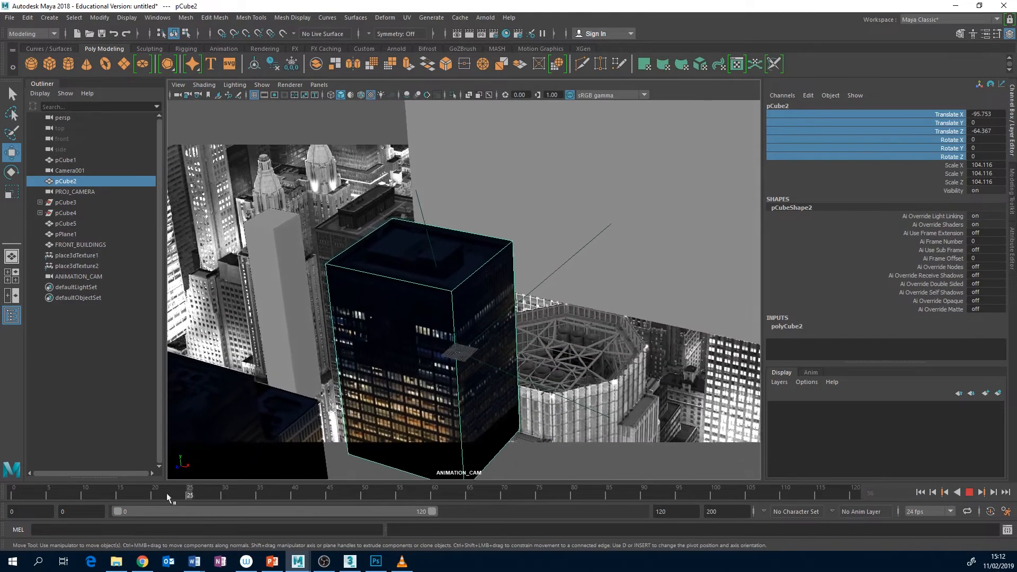
key("alt+v")
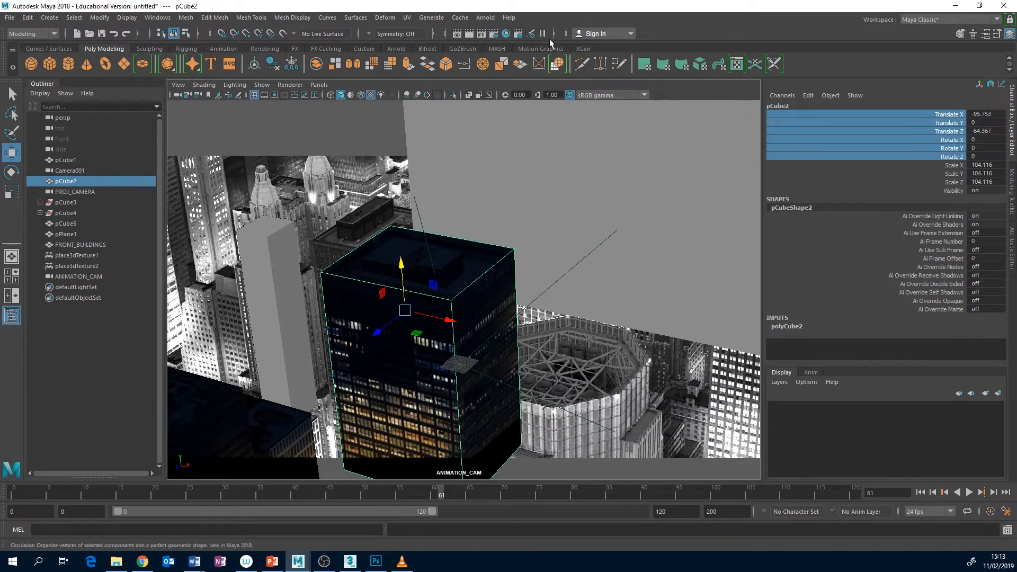
Open the Render Settings and make ANIMATION_CAM the renderable camera
left_click(494, 35)
left_click_drag(517, 274, 508, 393)
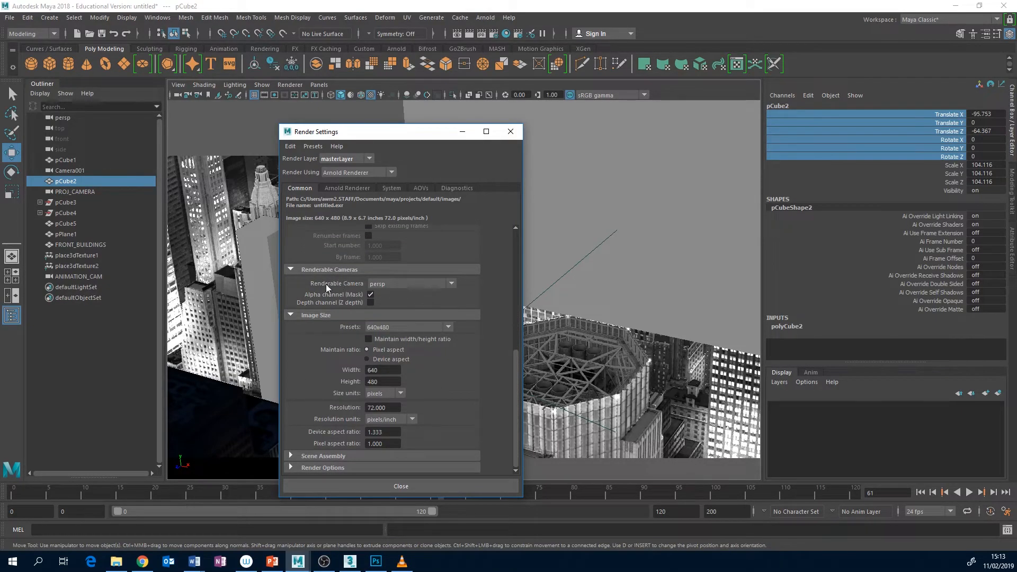
left_click(452, 284)
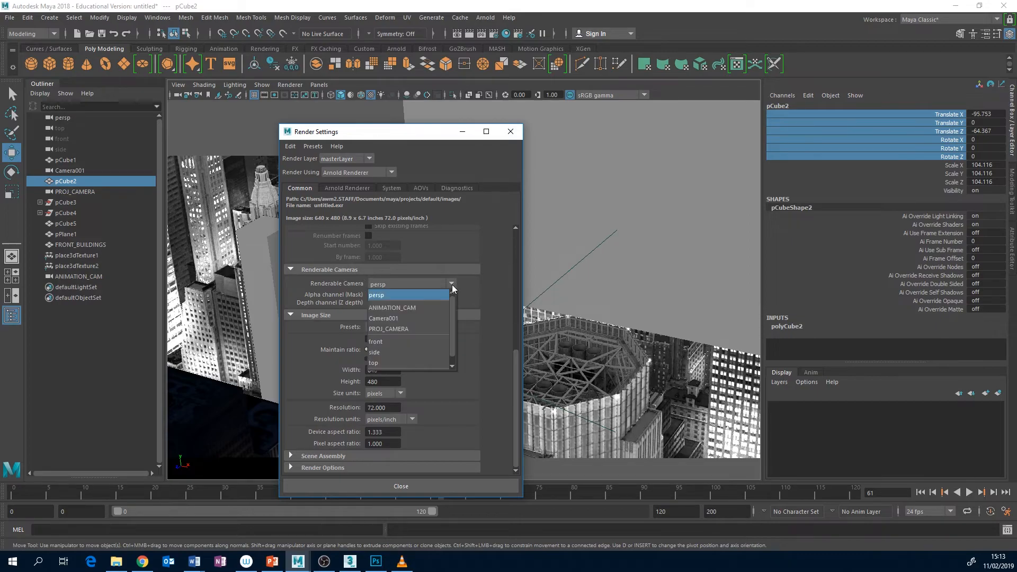
left_click(403, 308)
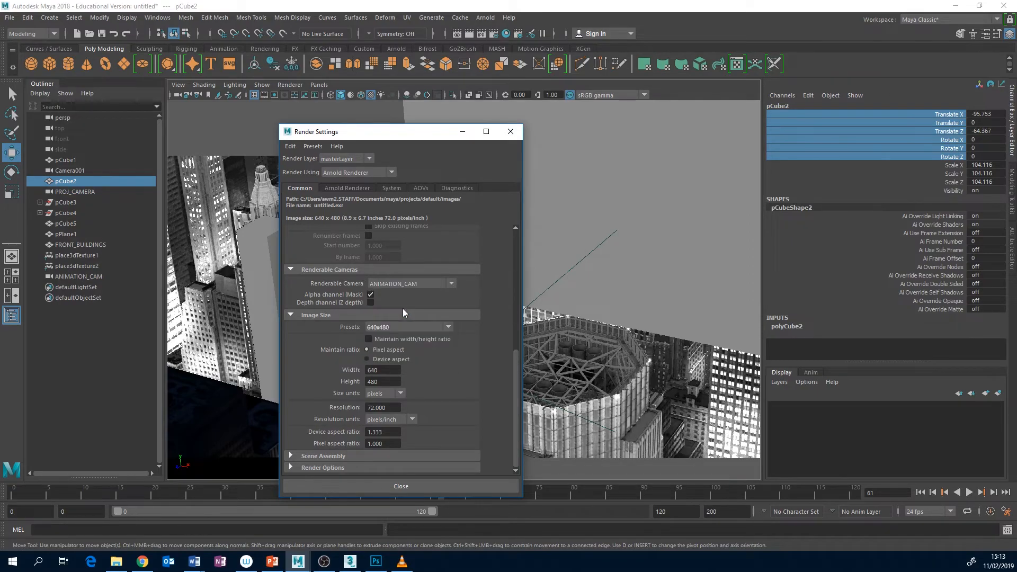
Set the render image size to a width of 2000 and a height of 1000 pixels
double_click(391, 371)
type("2000")
key("Return")
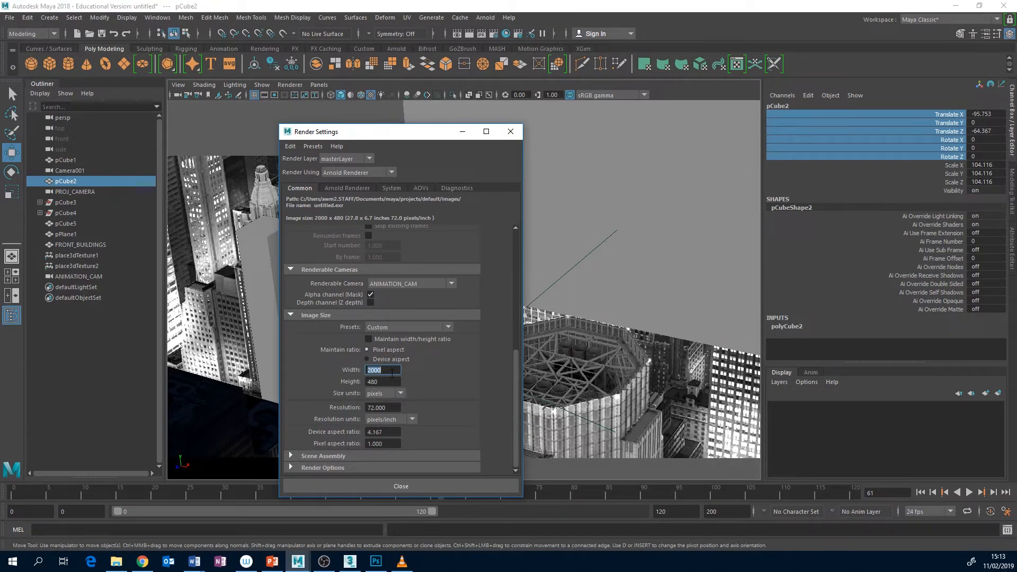
key("Tab")
type("1000")
key("Return")
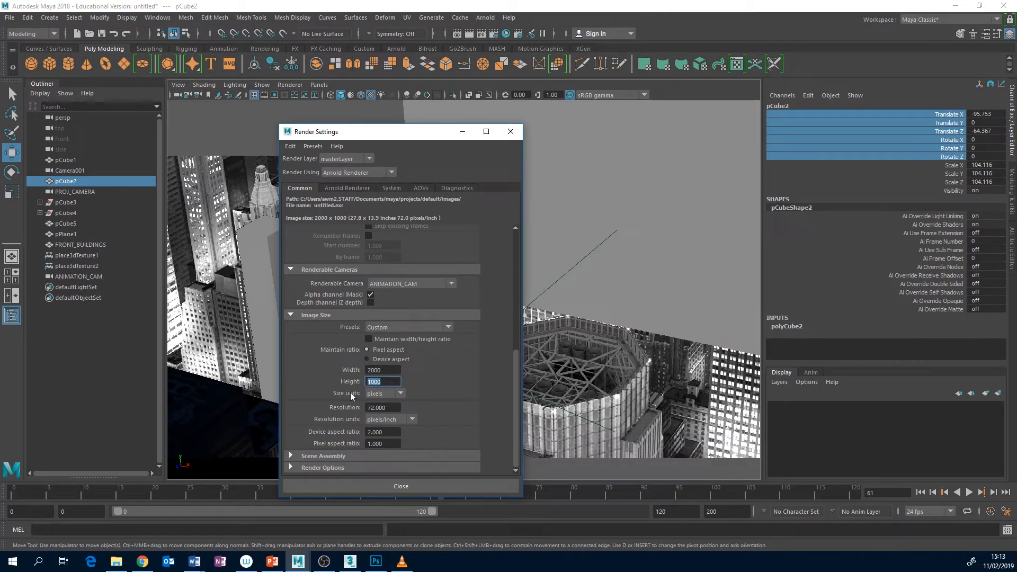
Lock the render's width/height ratio, set the width to 1000 and back to 2000 pixels, and close the Render Settings
left_click(368, 339)
double_click(376, 371)
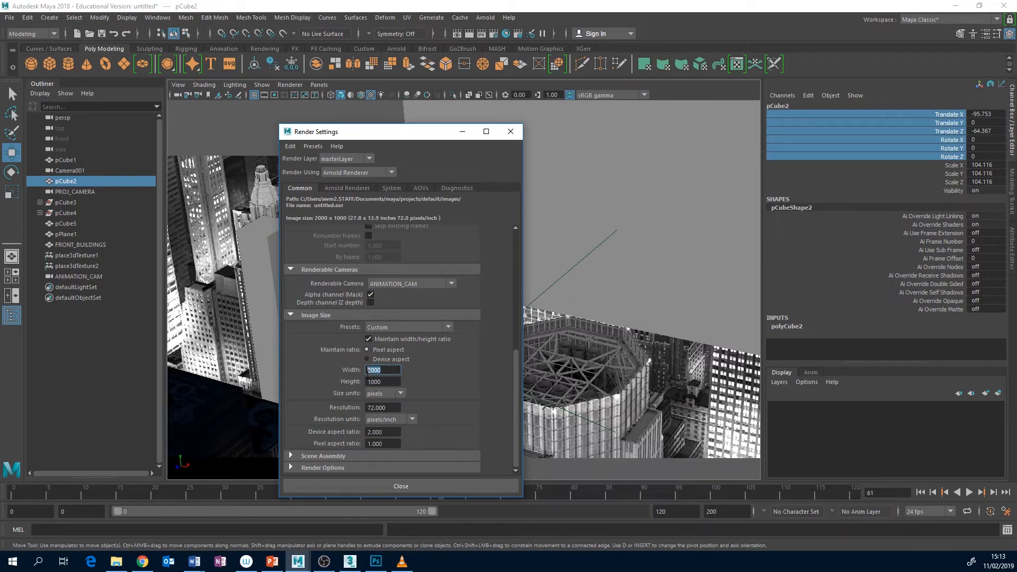
type("1000")
key("Return")
type("2000")
key("Return")
scroll(518, 361, "up", 5)
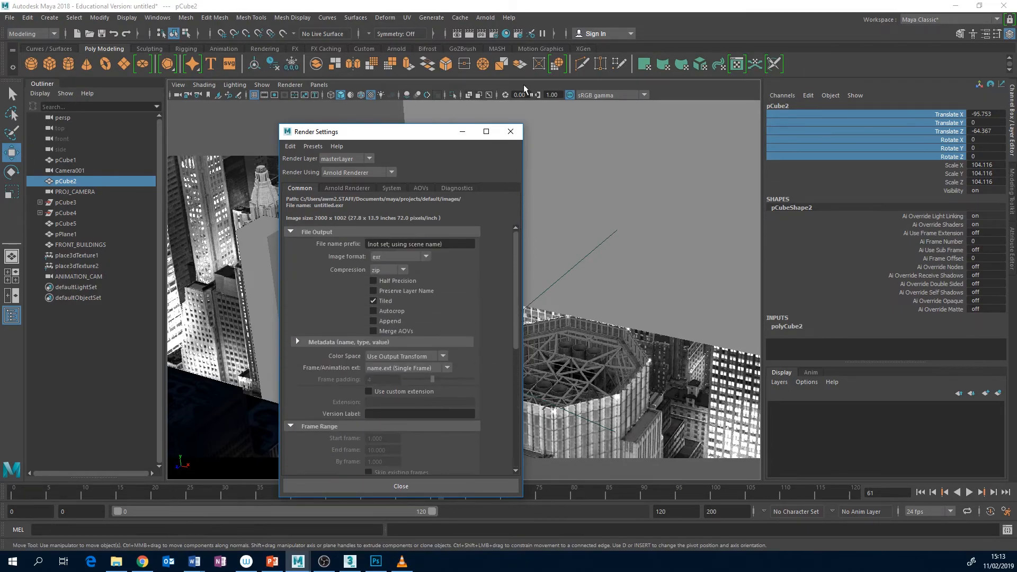
left_click(512, 132)
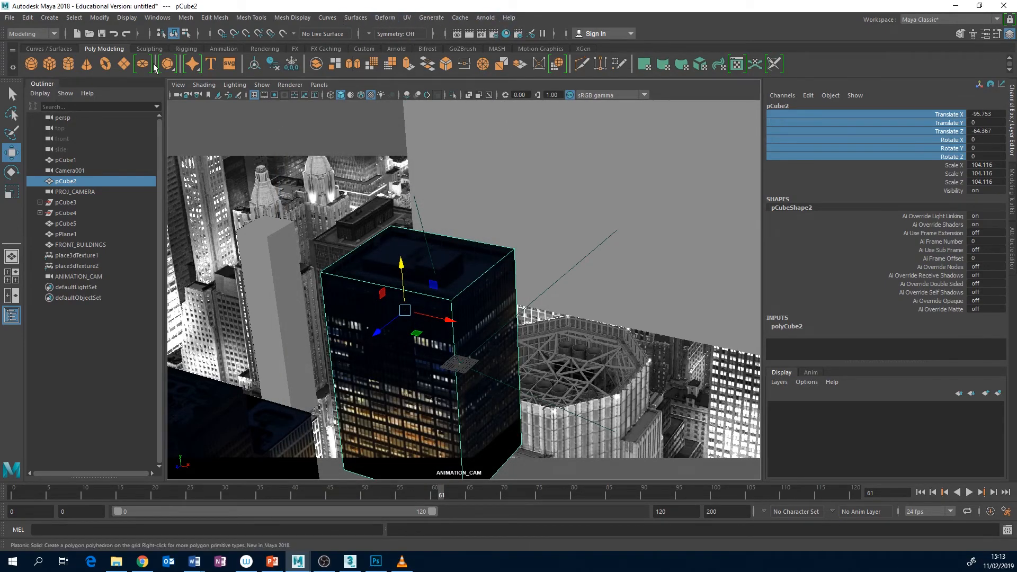
Change Maya's command set from Modeling to Rendering and review the available sequence and batch render commands
left_click(32, 34)
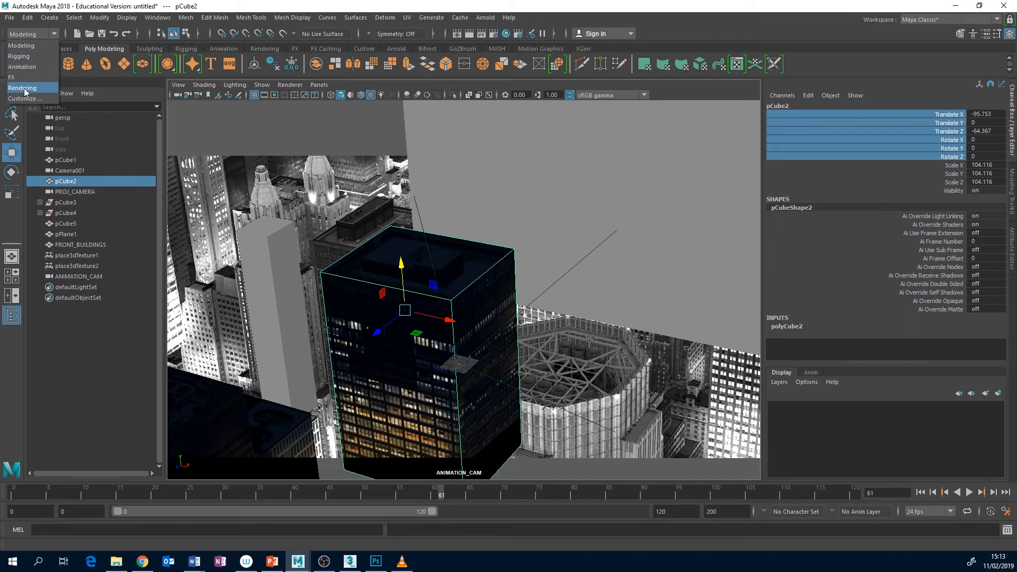
left_click(22, 88)
left_click(273, 19)
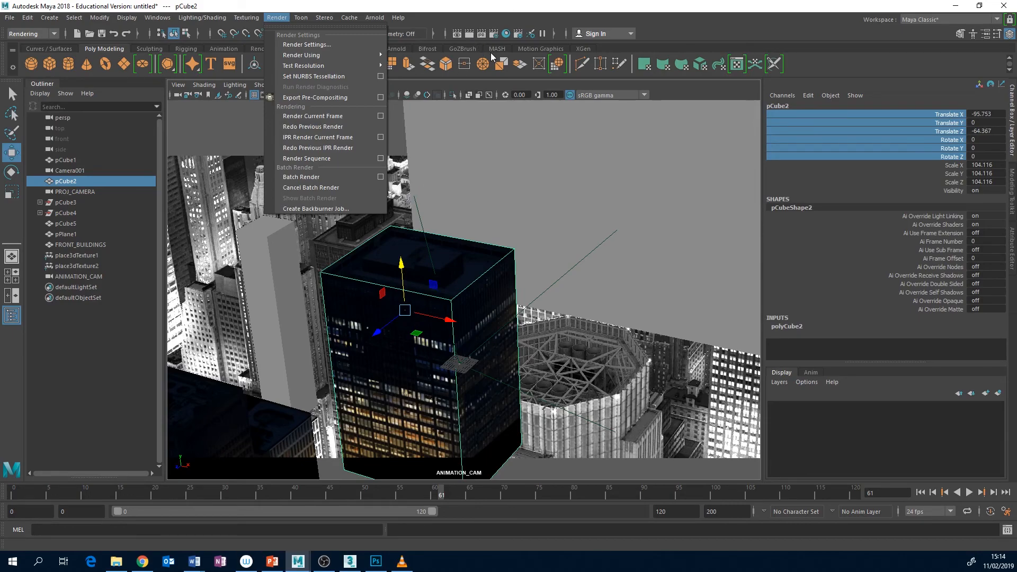
left_click(410, 7)
Switch to File Explorer and open the images folder of the CameraProjection_BASIC project
left_click(116, 561)
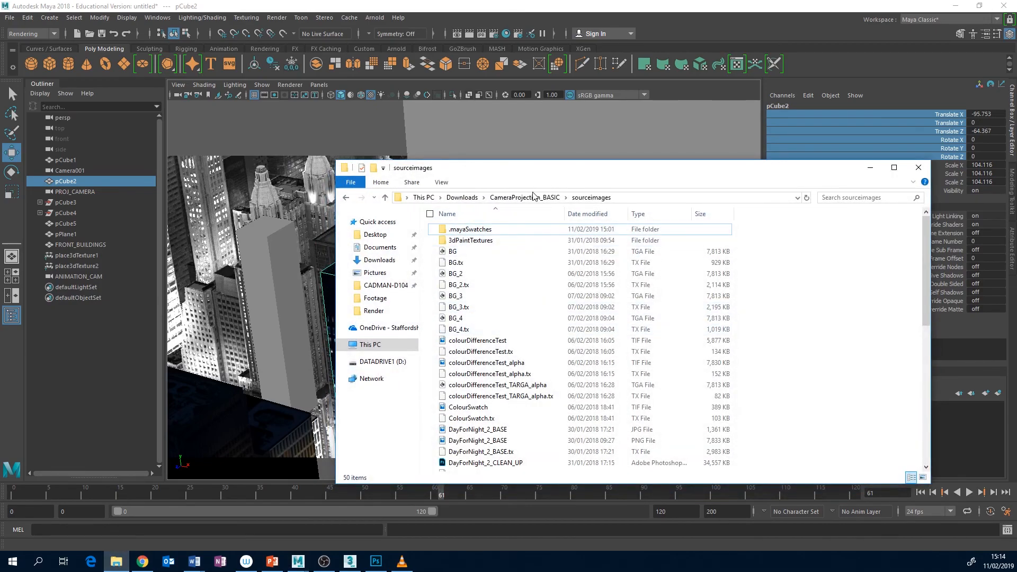
left_click(534, 197)
double_click(467, 285)
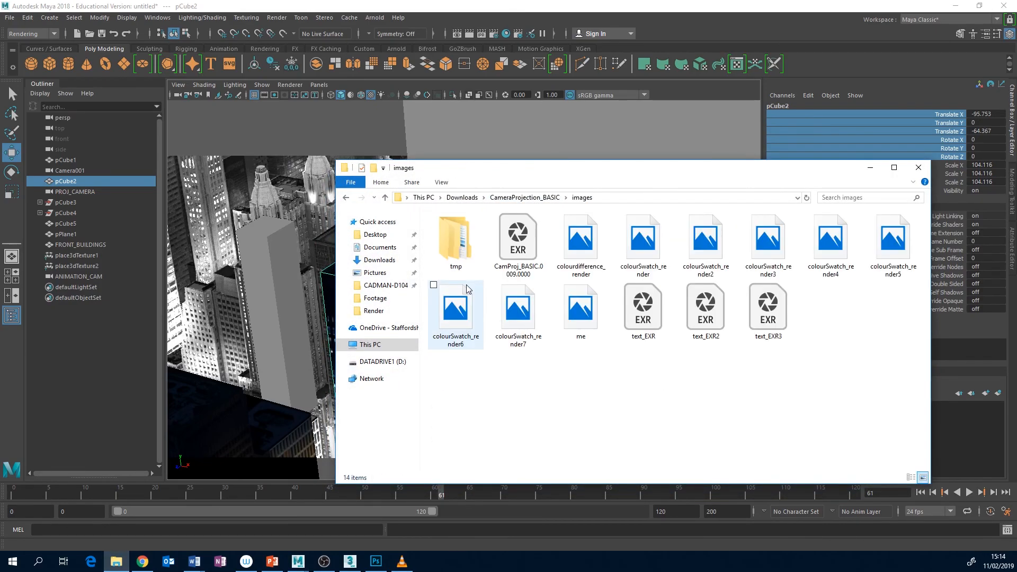